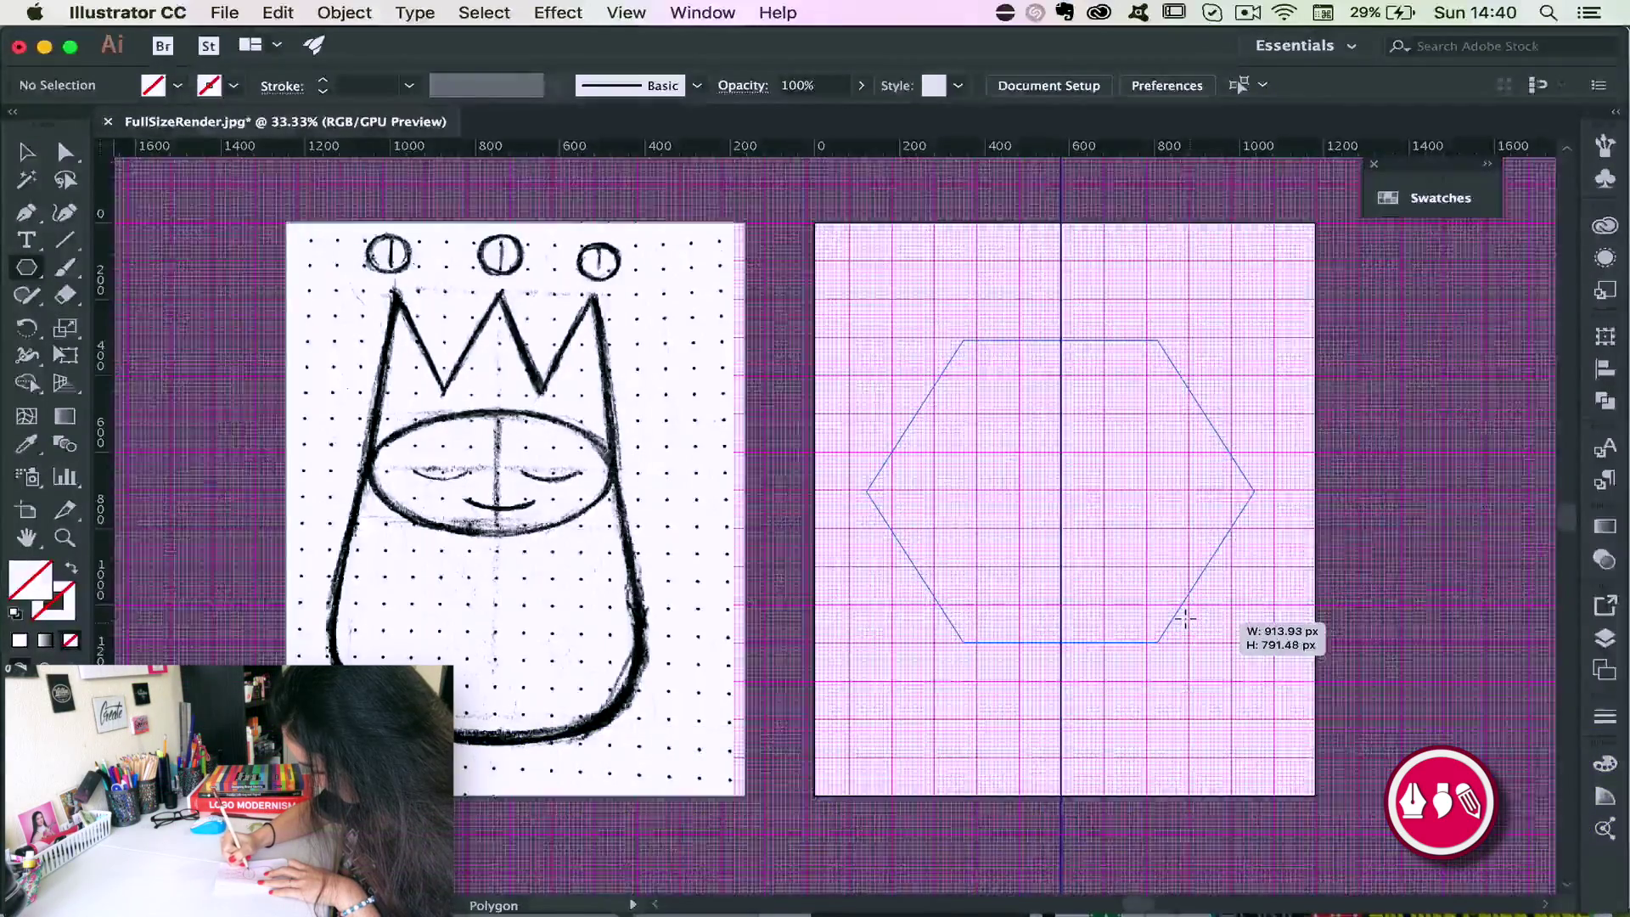
Move the hexagon's bottom anchor point straight down along the vertical centre guide to lengthen its lower tip
click(27, 152)
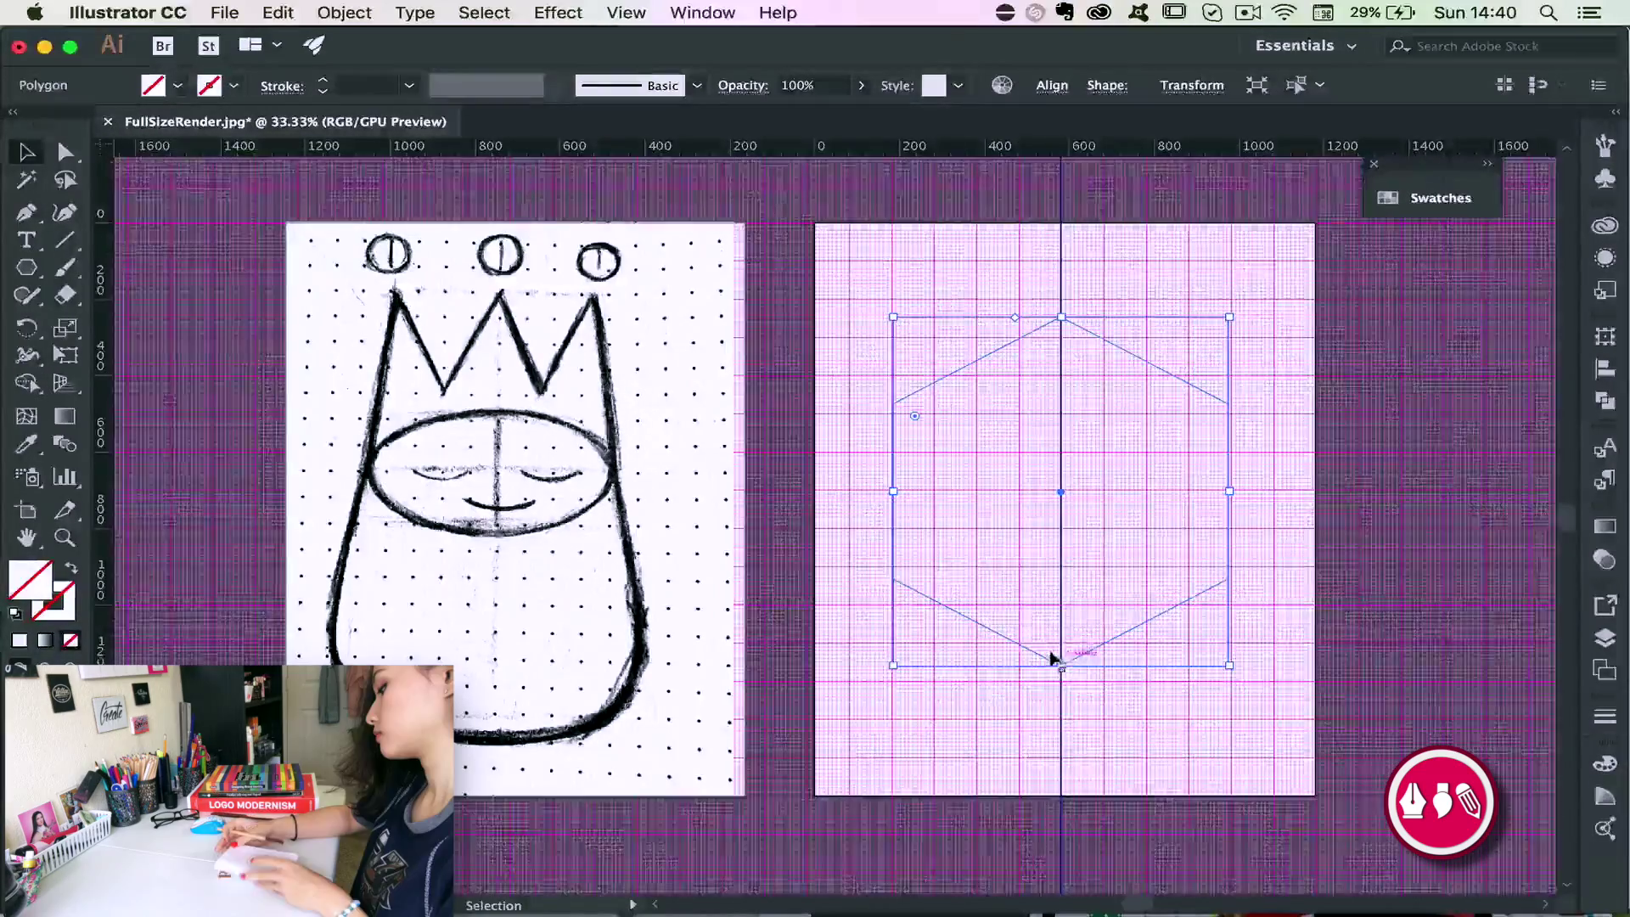
key(a)
drag(1060, 666, 1060, 719)
click(1088, 694)
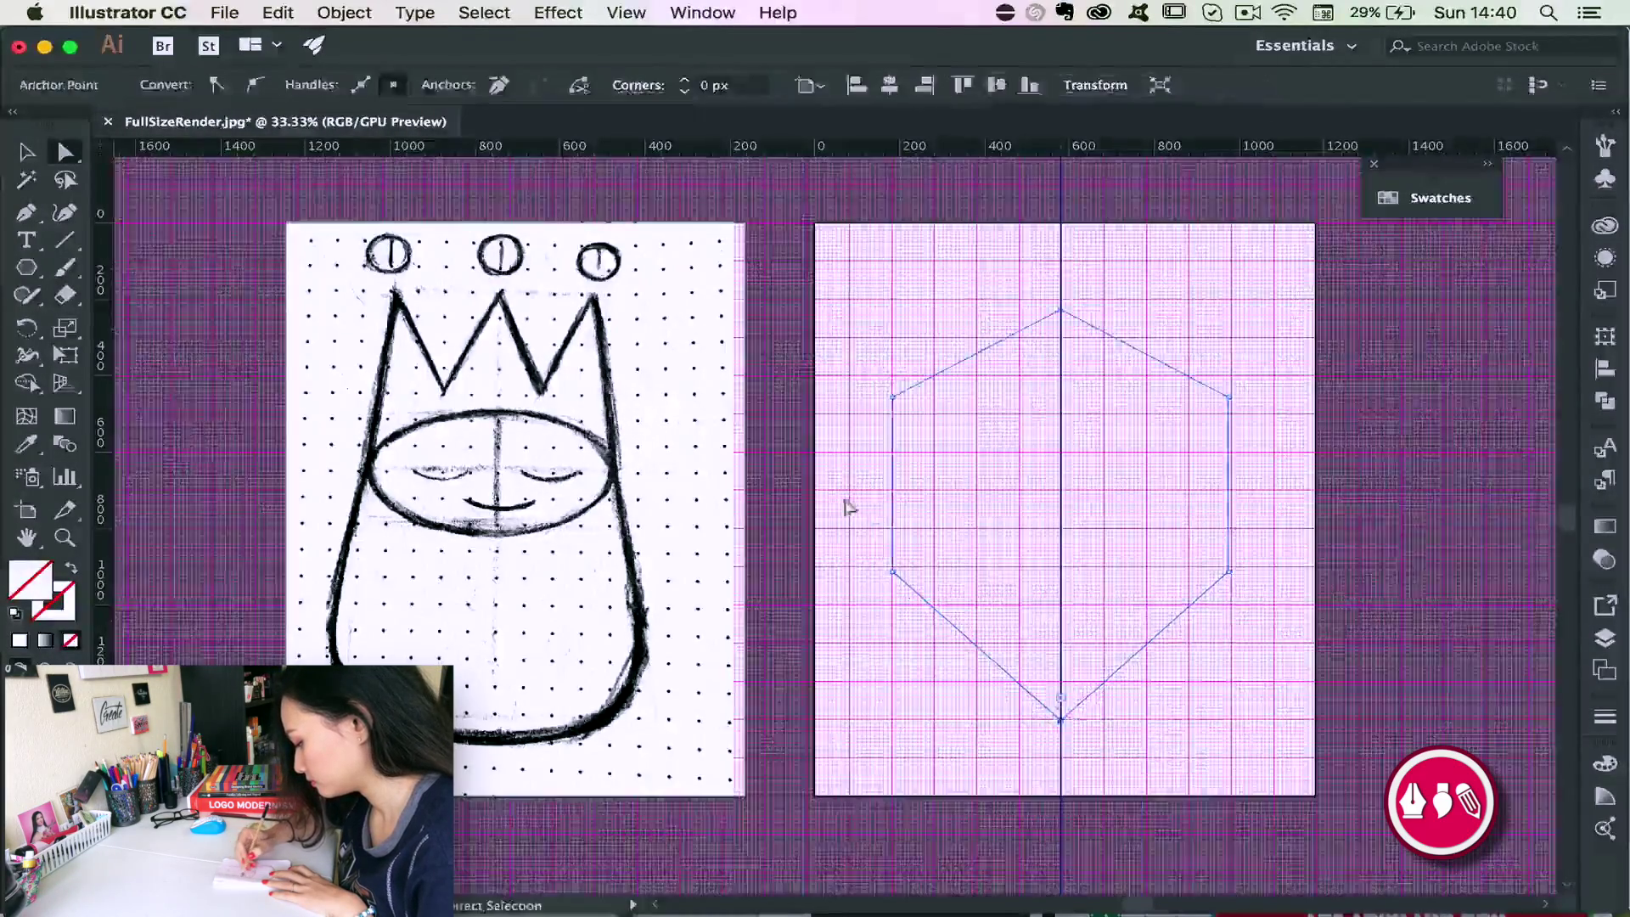
Give the hexagon a solid black stroke
click(20, 641)
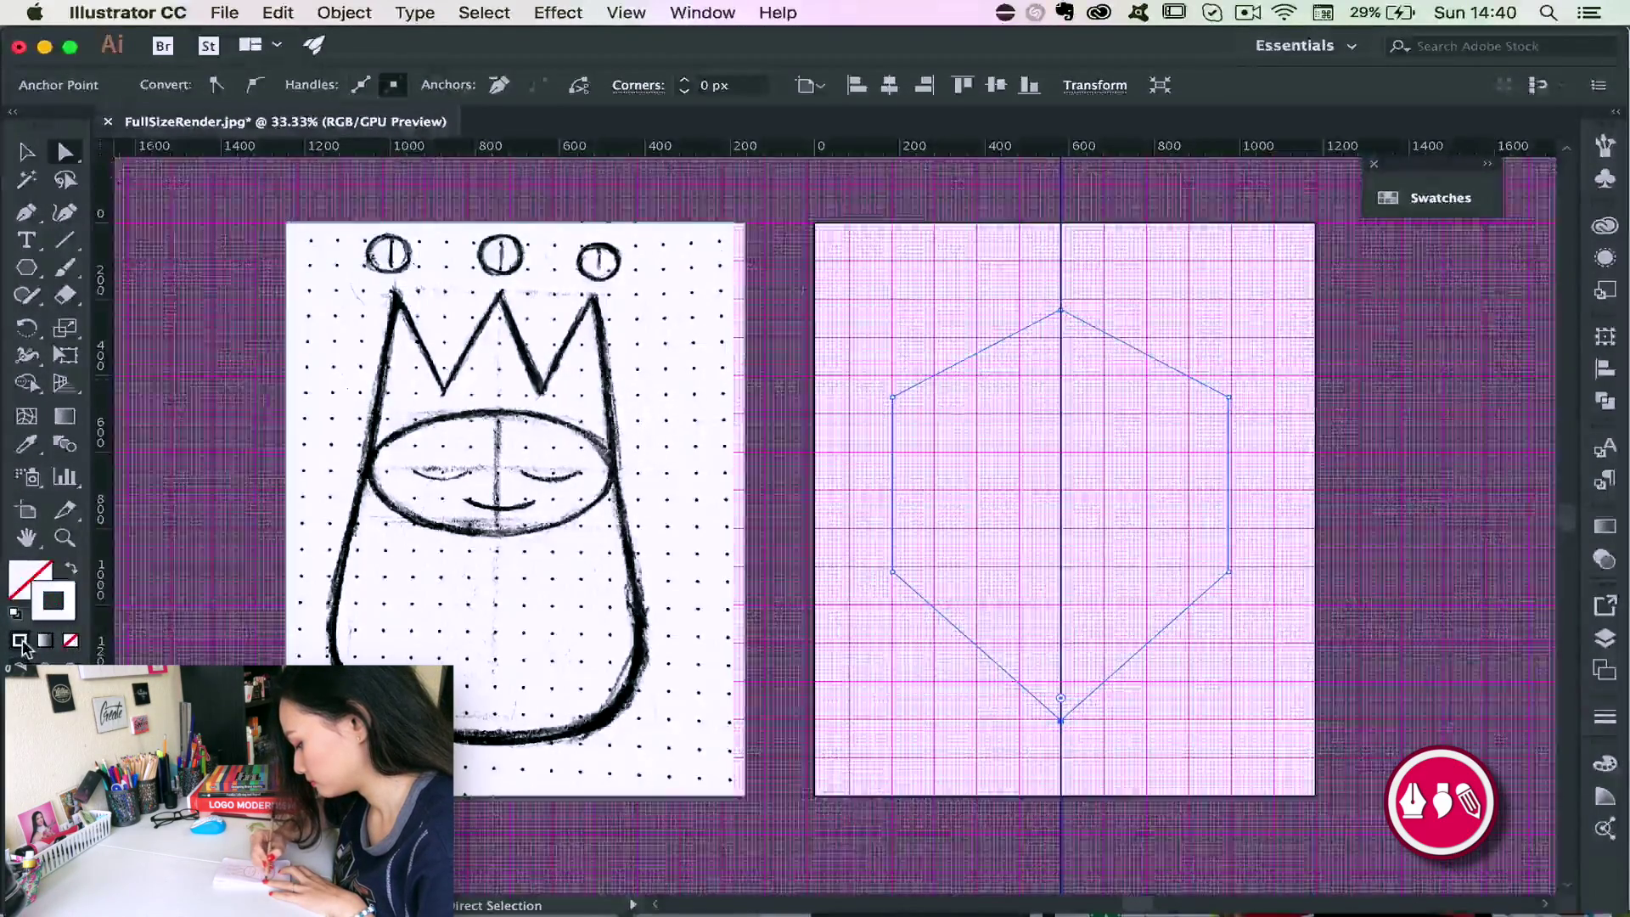
double_click(20, 574)
click(534, 386)
click(799, 111)
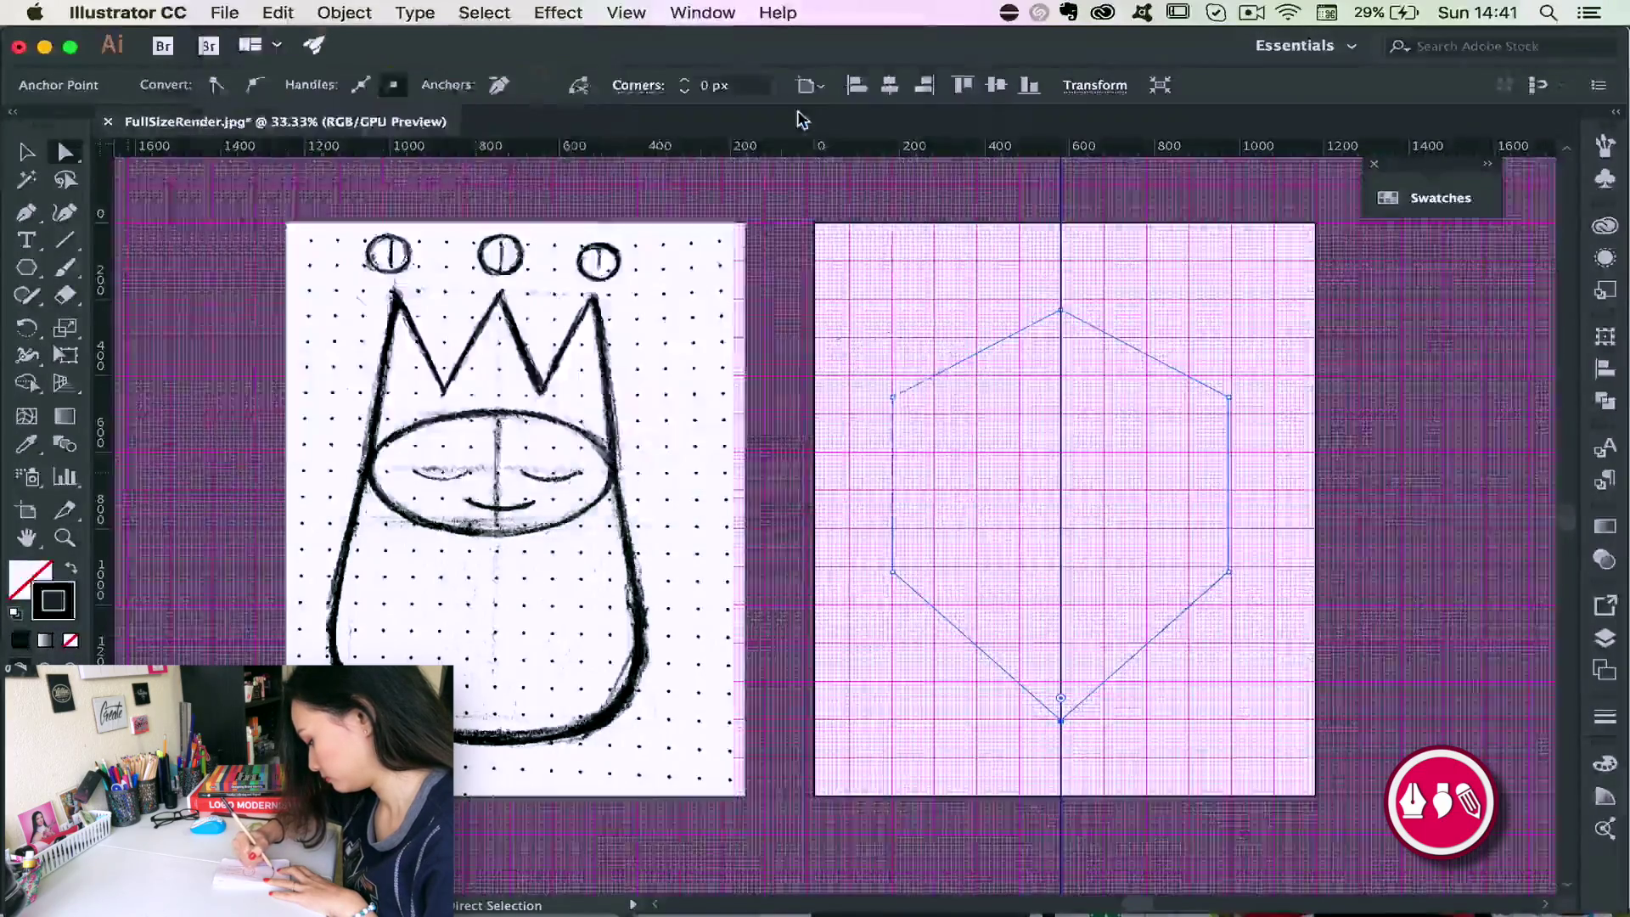
Move the hexagon's two lower side anchor points down together, to a little above the bottom tip
click(1229, 572)
shift+click(891, 571)
drag(887, 571, 884, 655)
key(v)
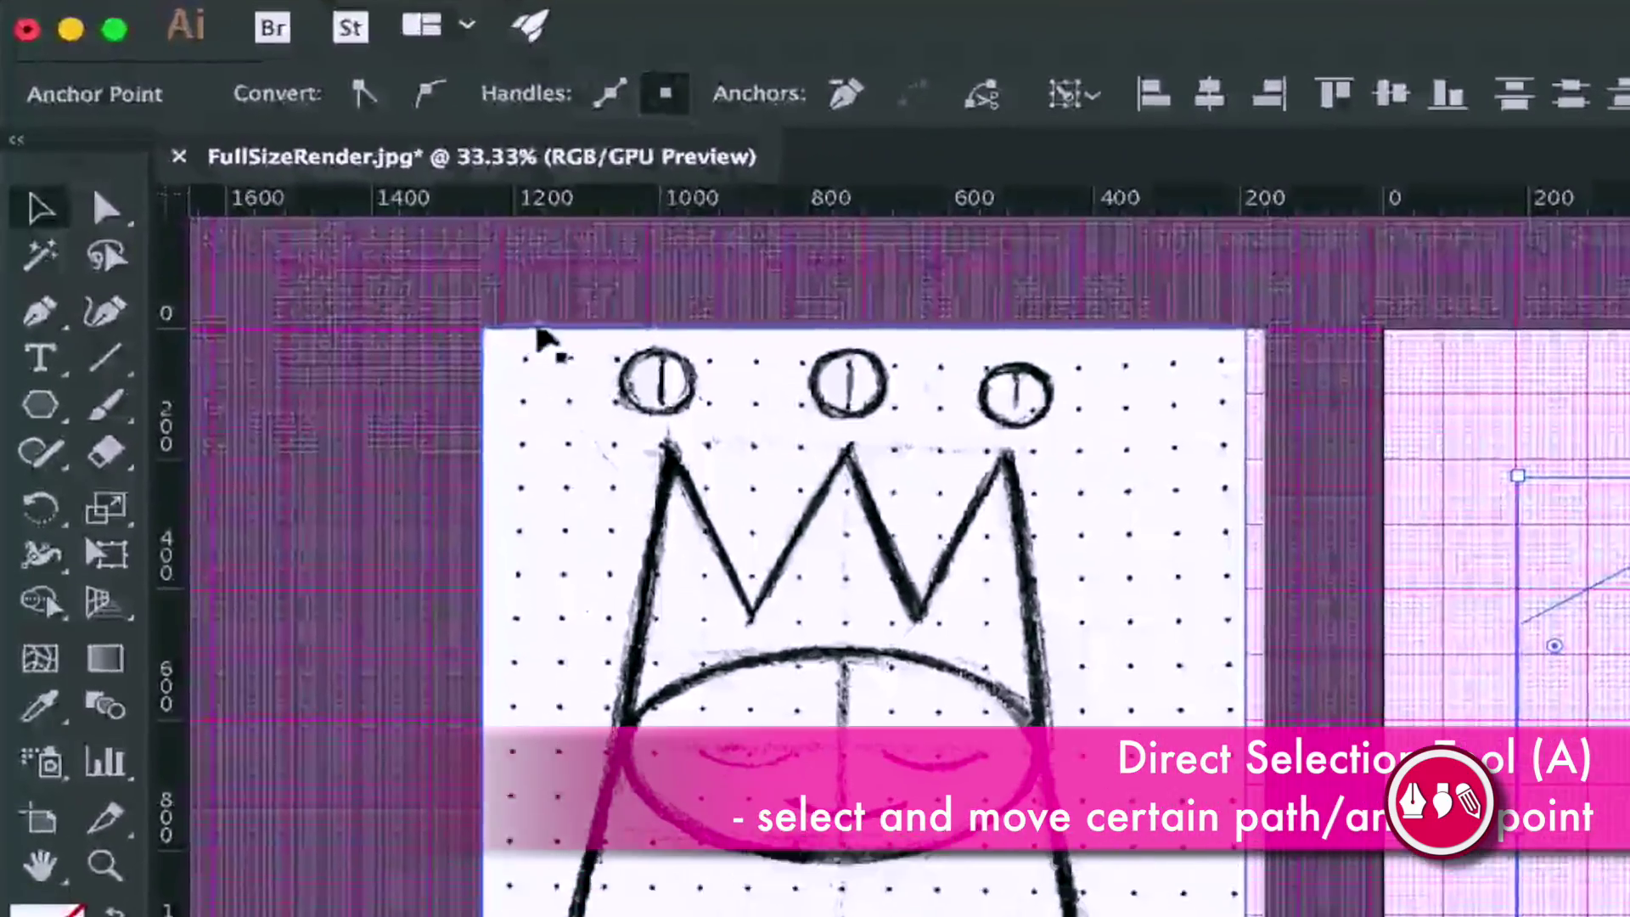
click(105, 208)
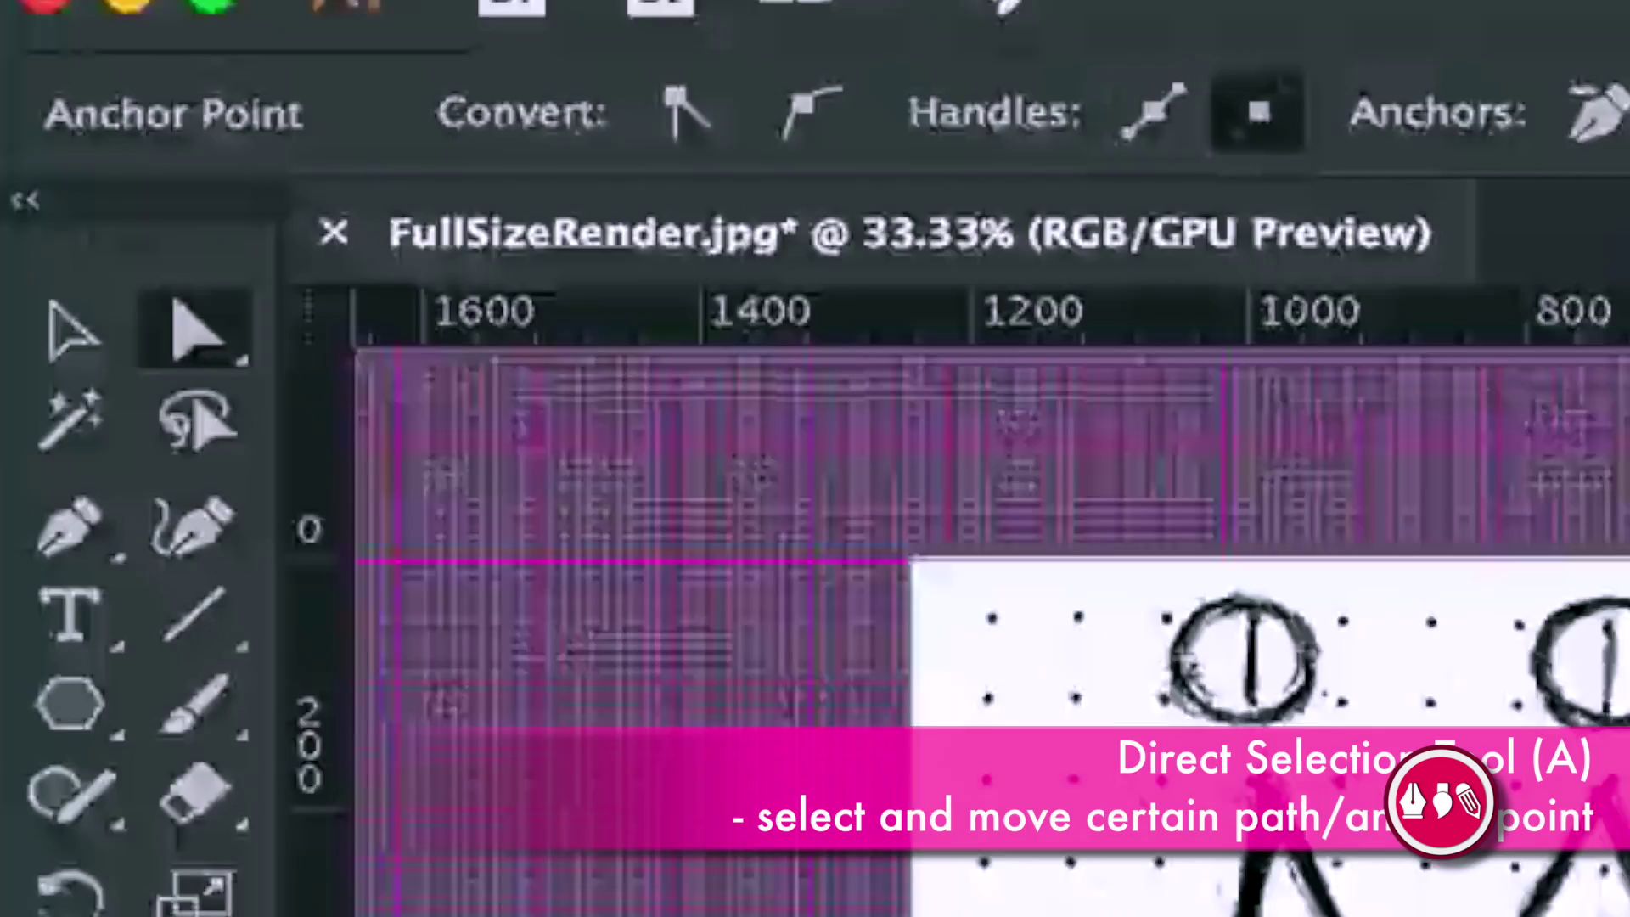
click(854, 384)
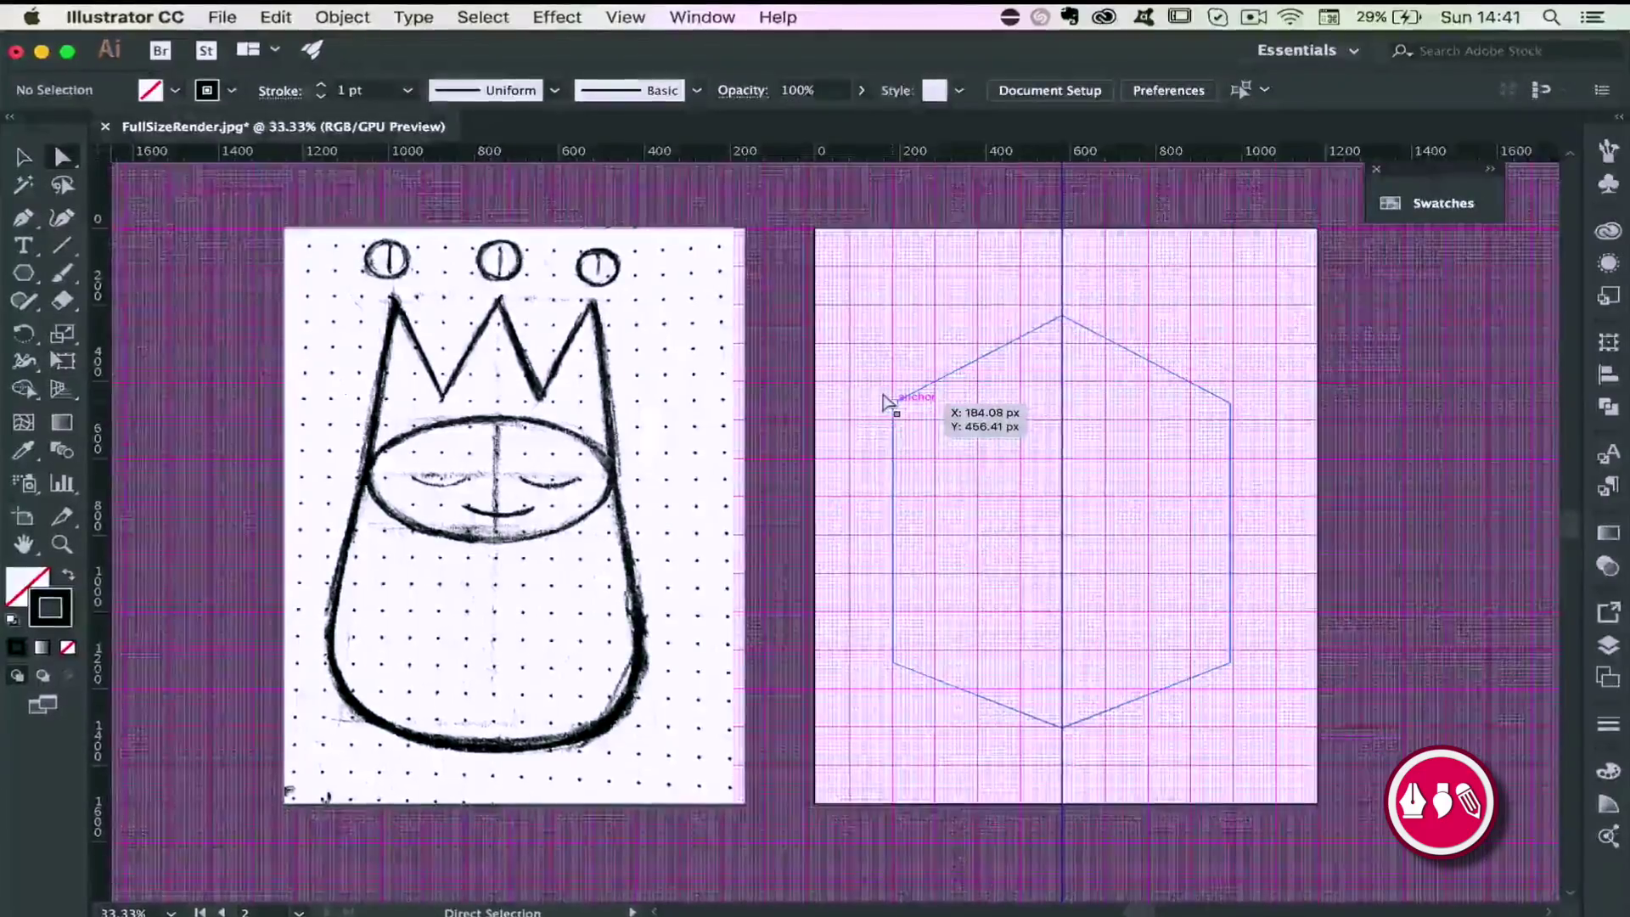
Raise the two upper side anchor points together and level the top centre anchor with them to form a straight top edge
click(891, 403)
shift+click(1230, 403)
drag(1225, 416, 1220, 330)
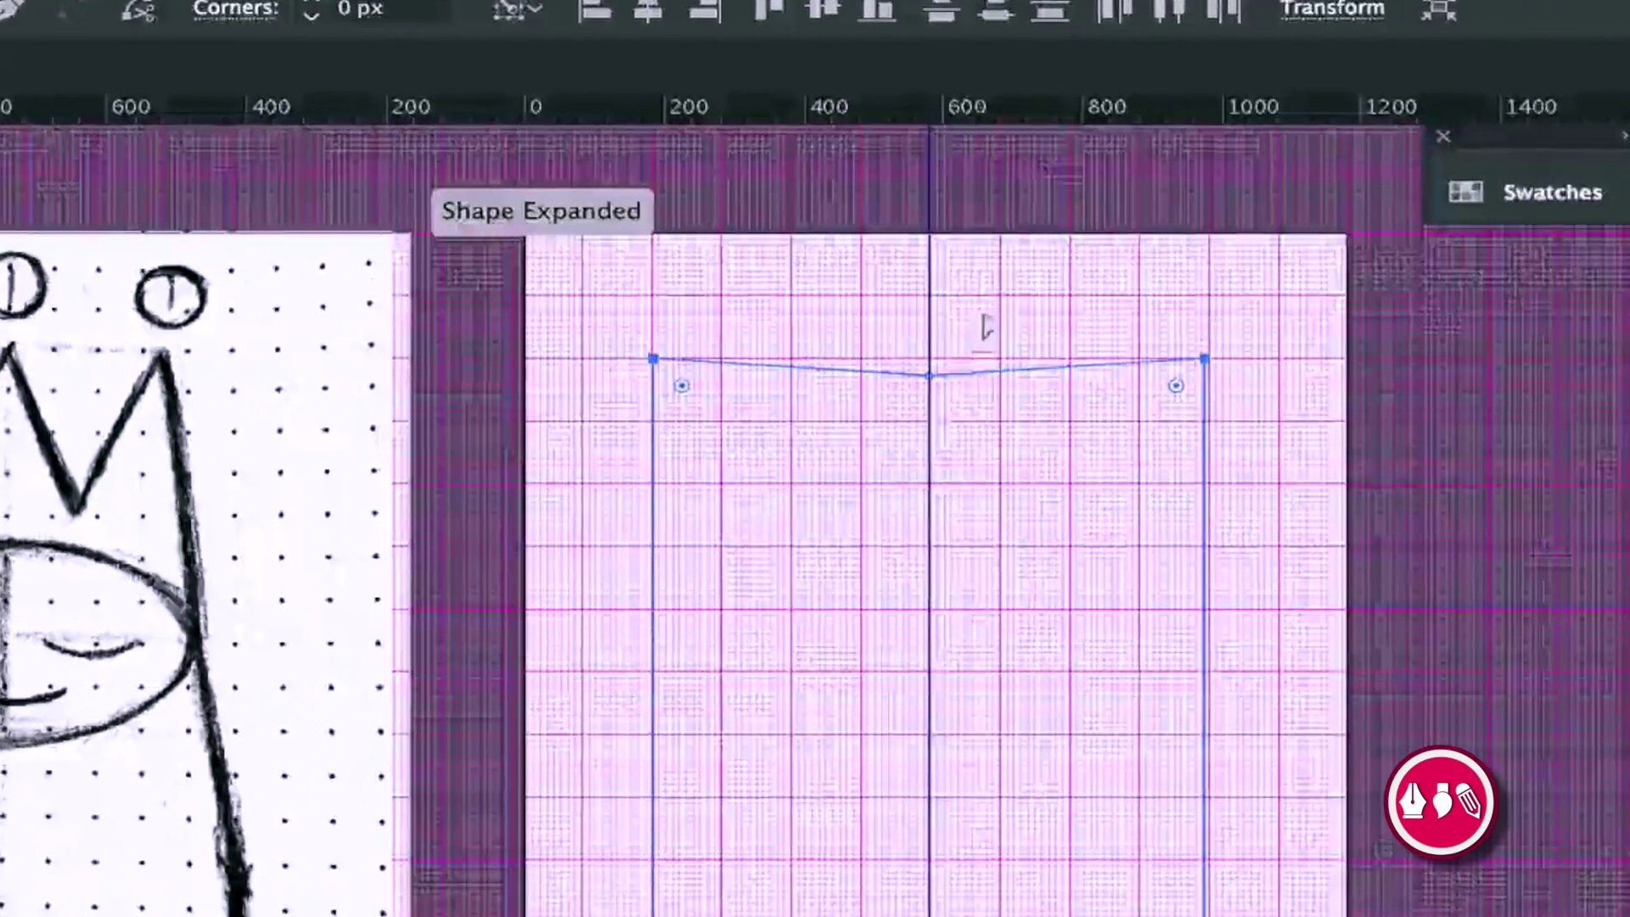
drag(930, 374, 930, 512)
drag(800, 574, 810, 399)
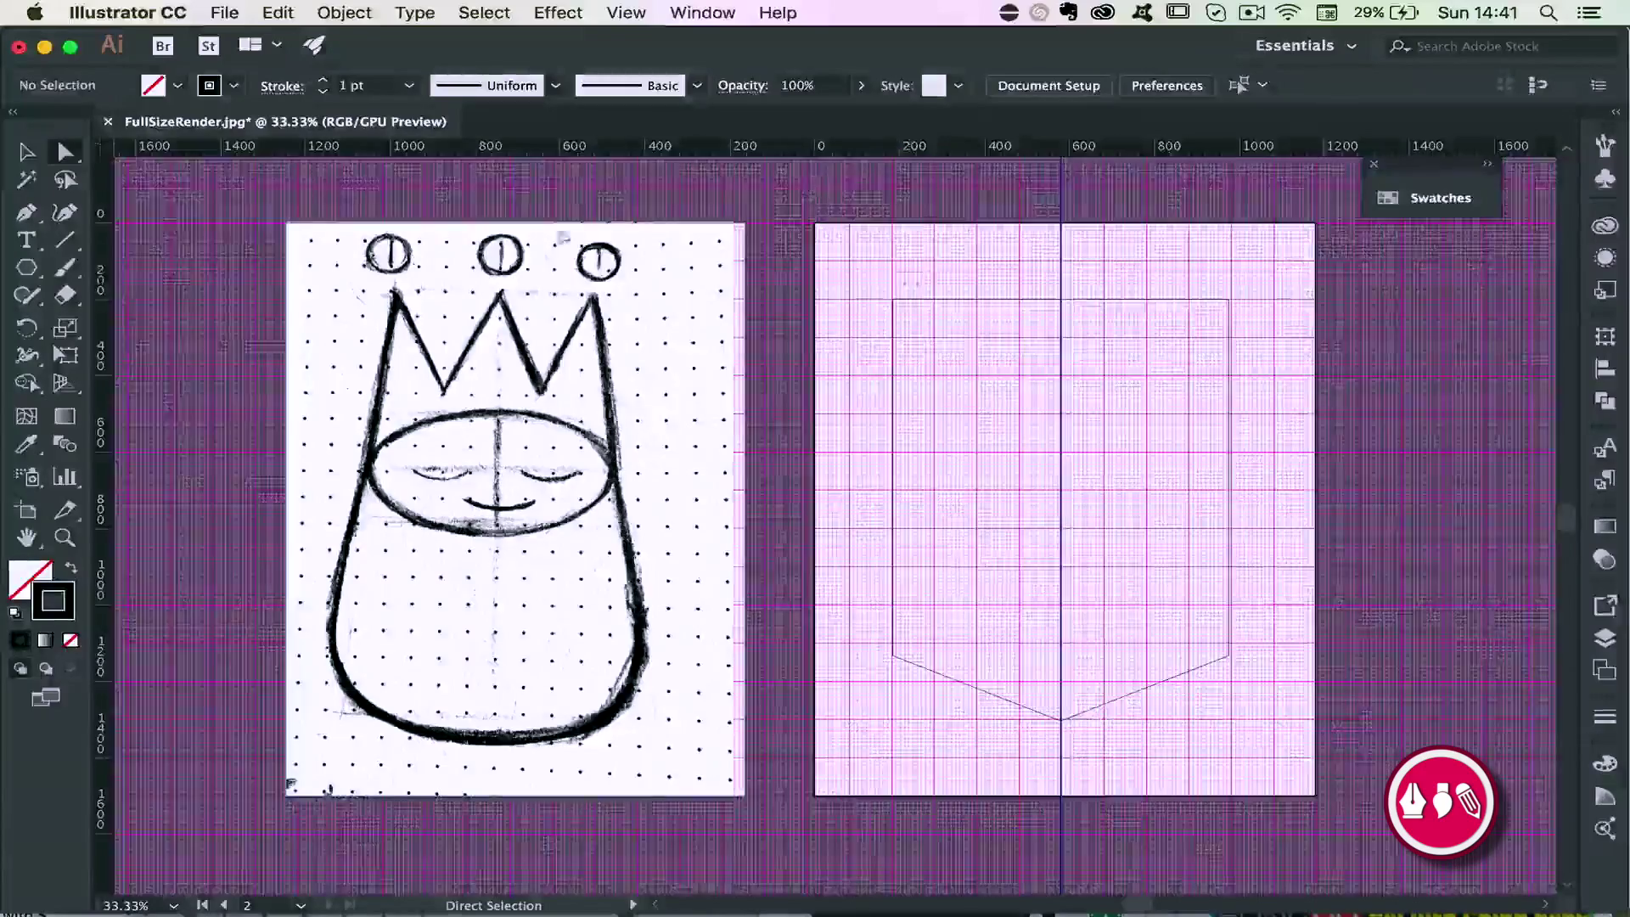
Add an anchor point midway along each half of the shape's top edge with the Add Anchor Point tool
click(27, 213)
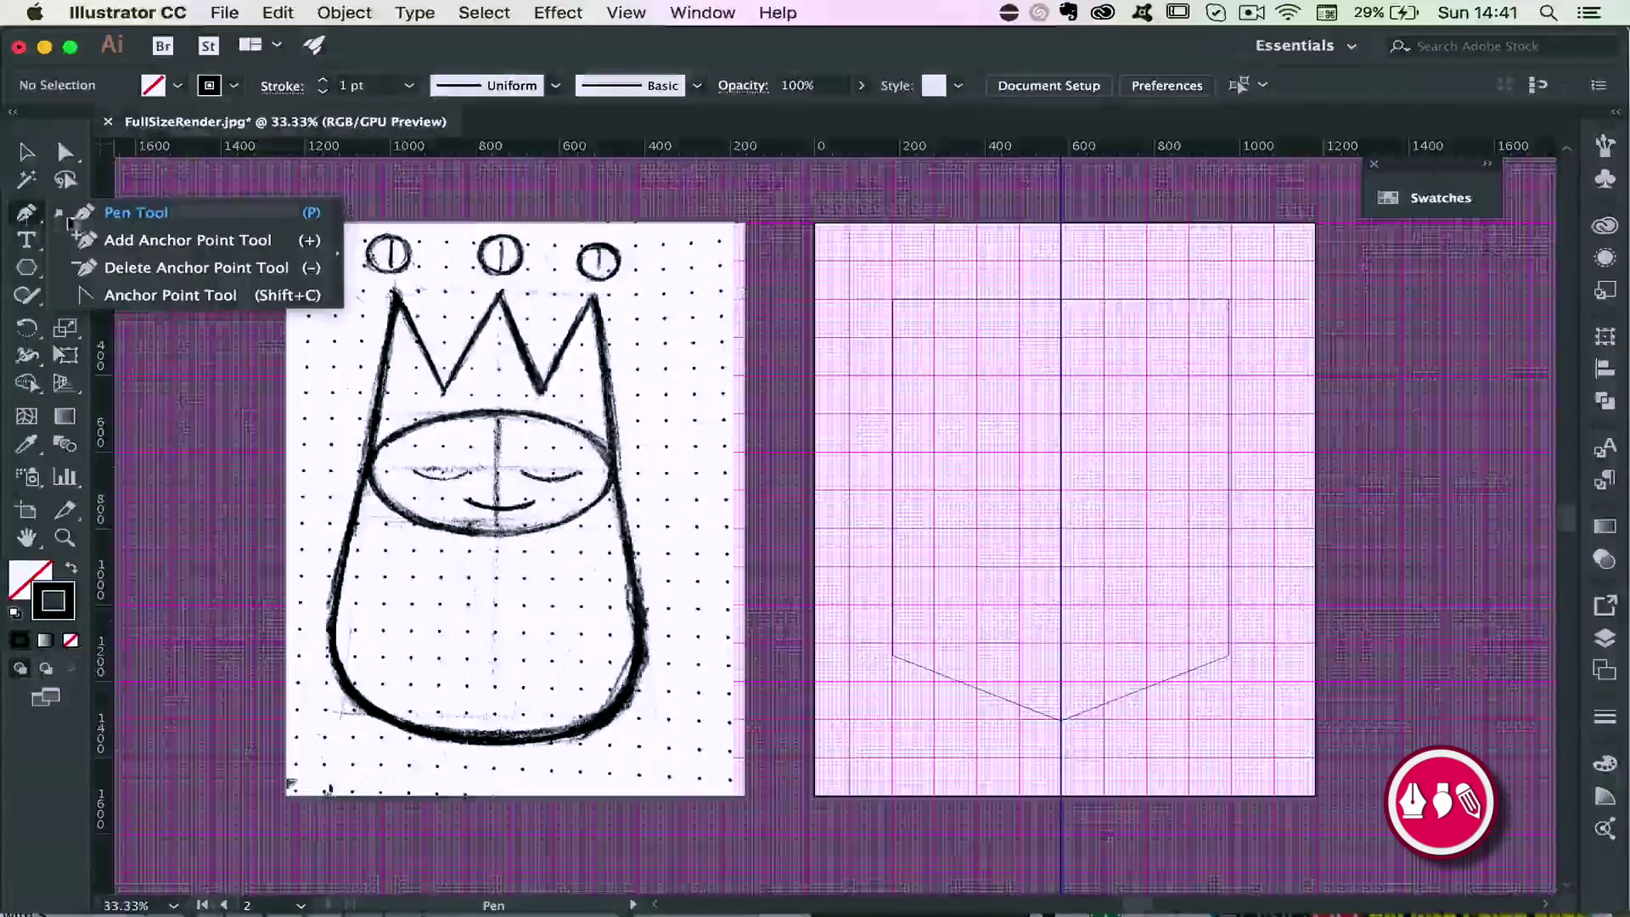
click(113, 242)
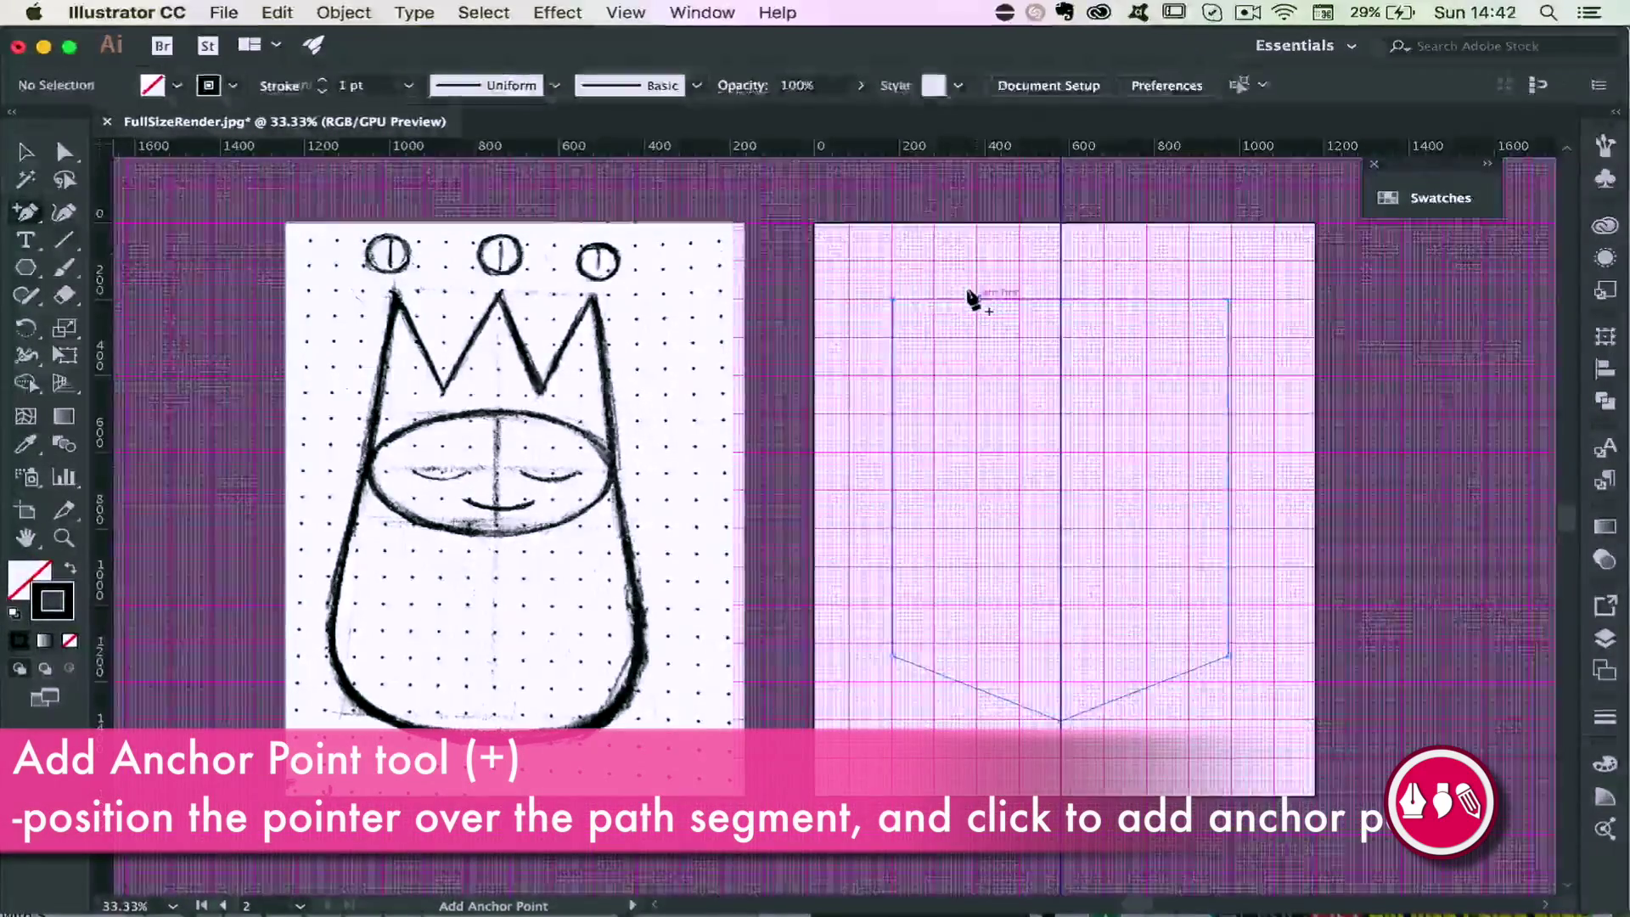
click(975, 299)
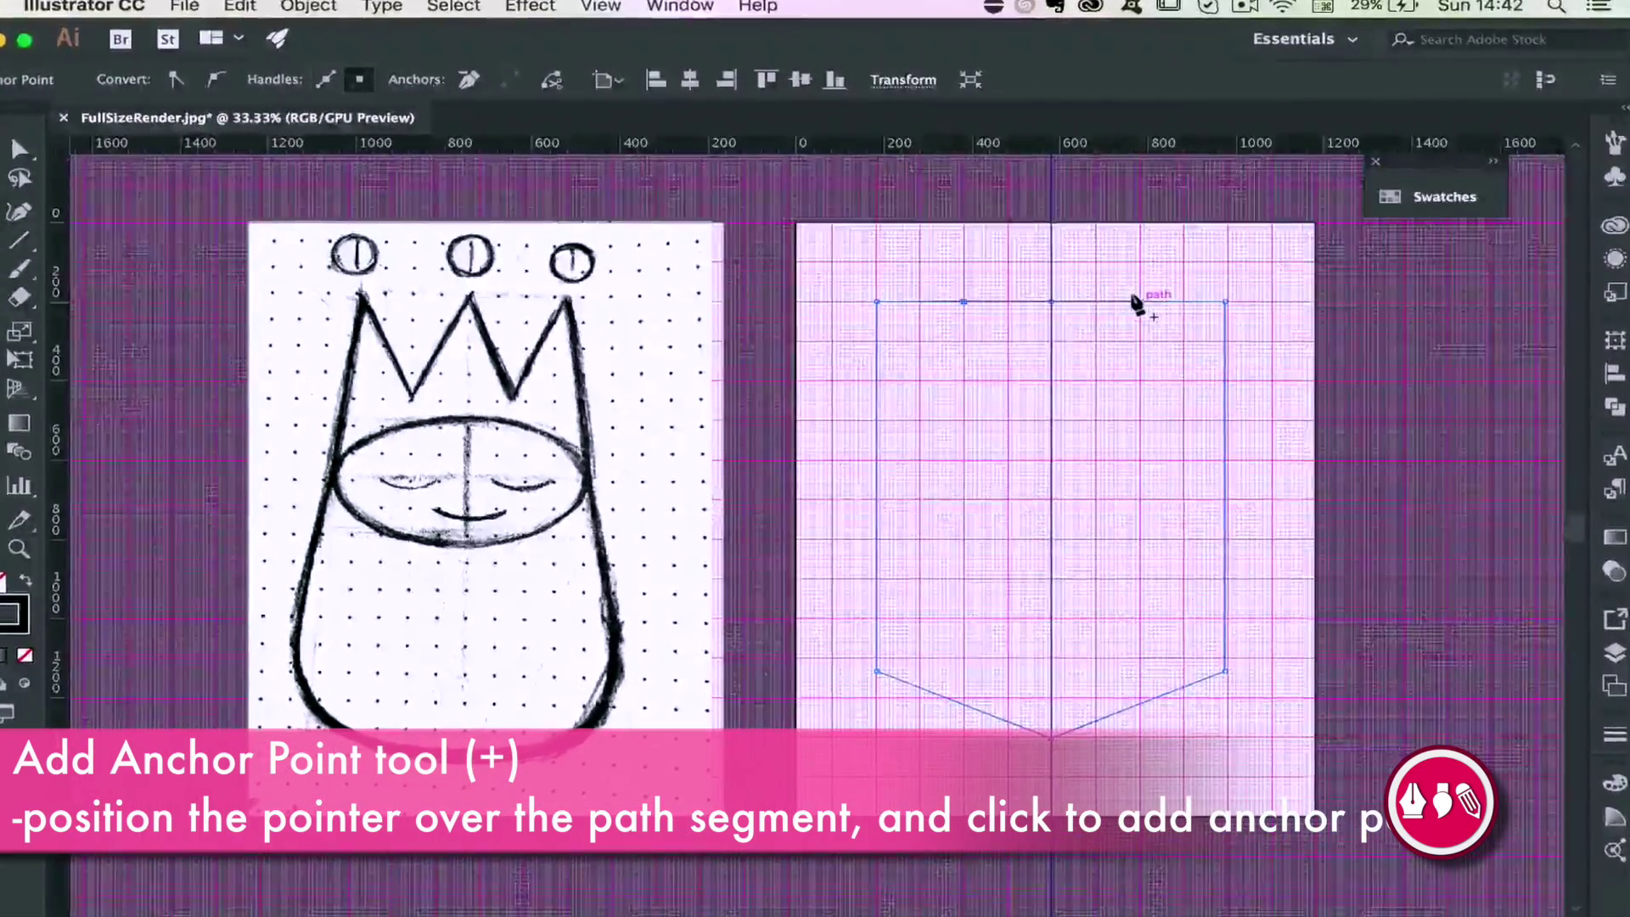
click(1140, 301)
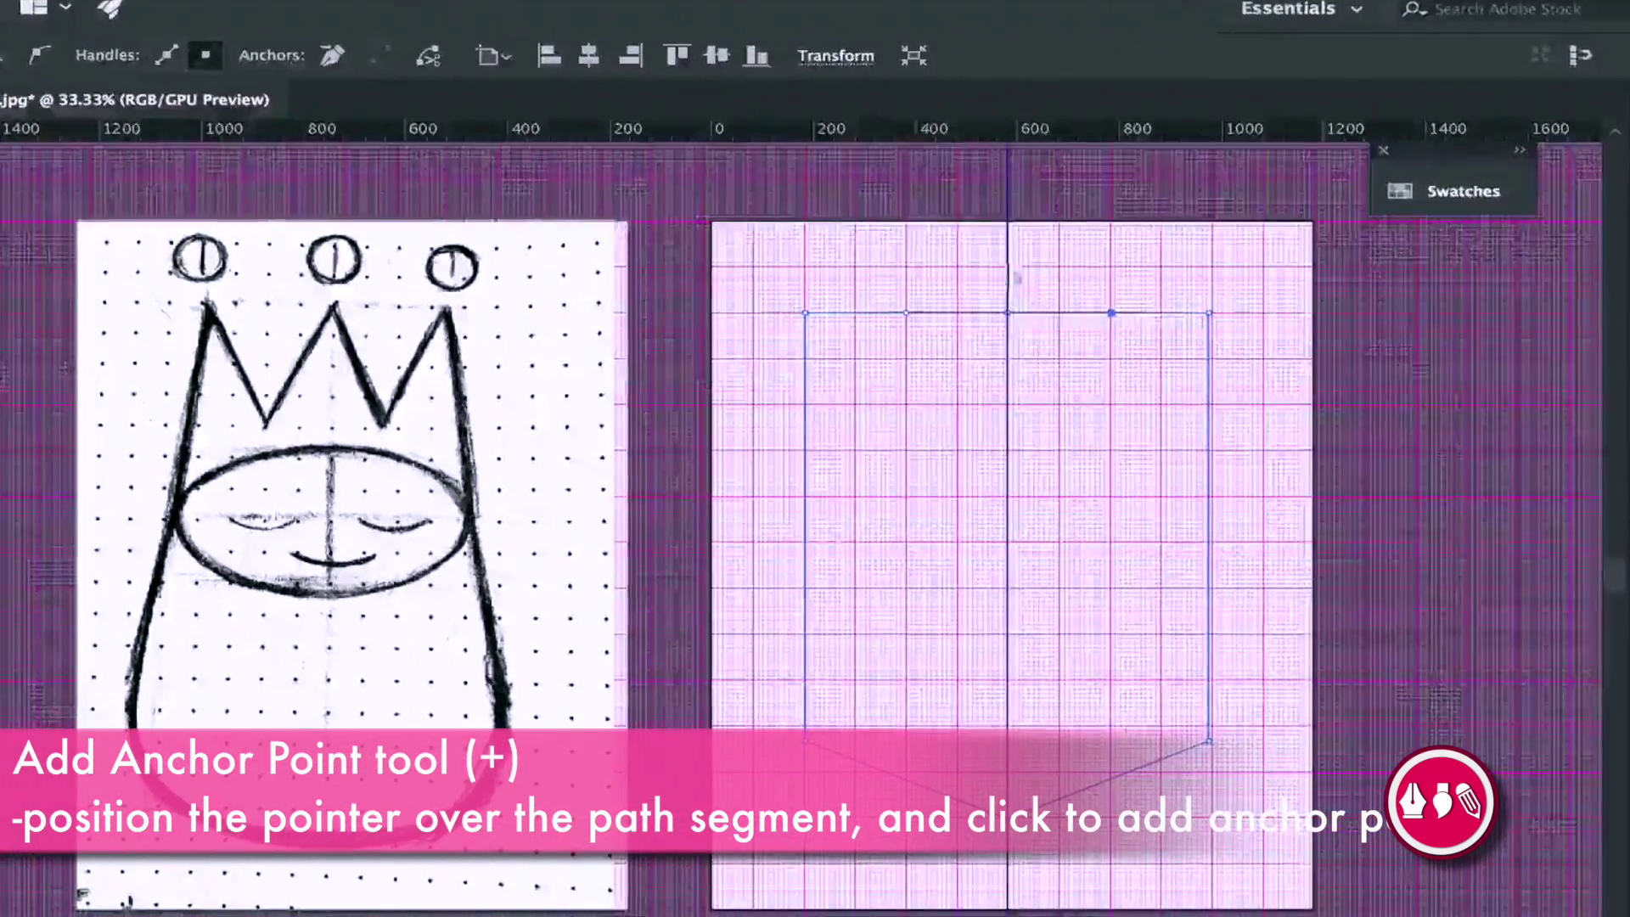
Move the two added top-edge anchor points down together by about 303 px to form the crown's valleys
key(a)
click(949, 185)
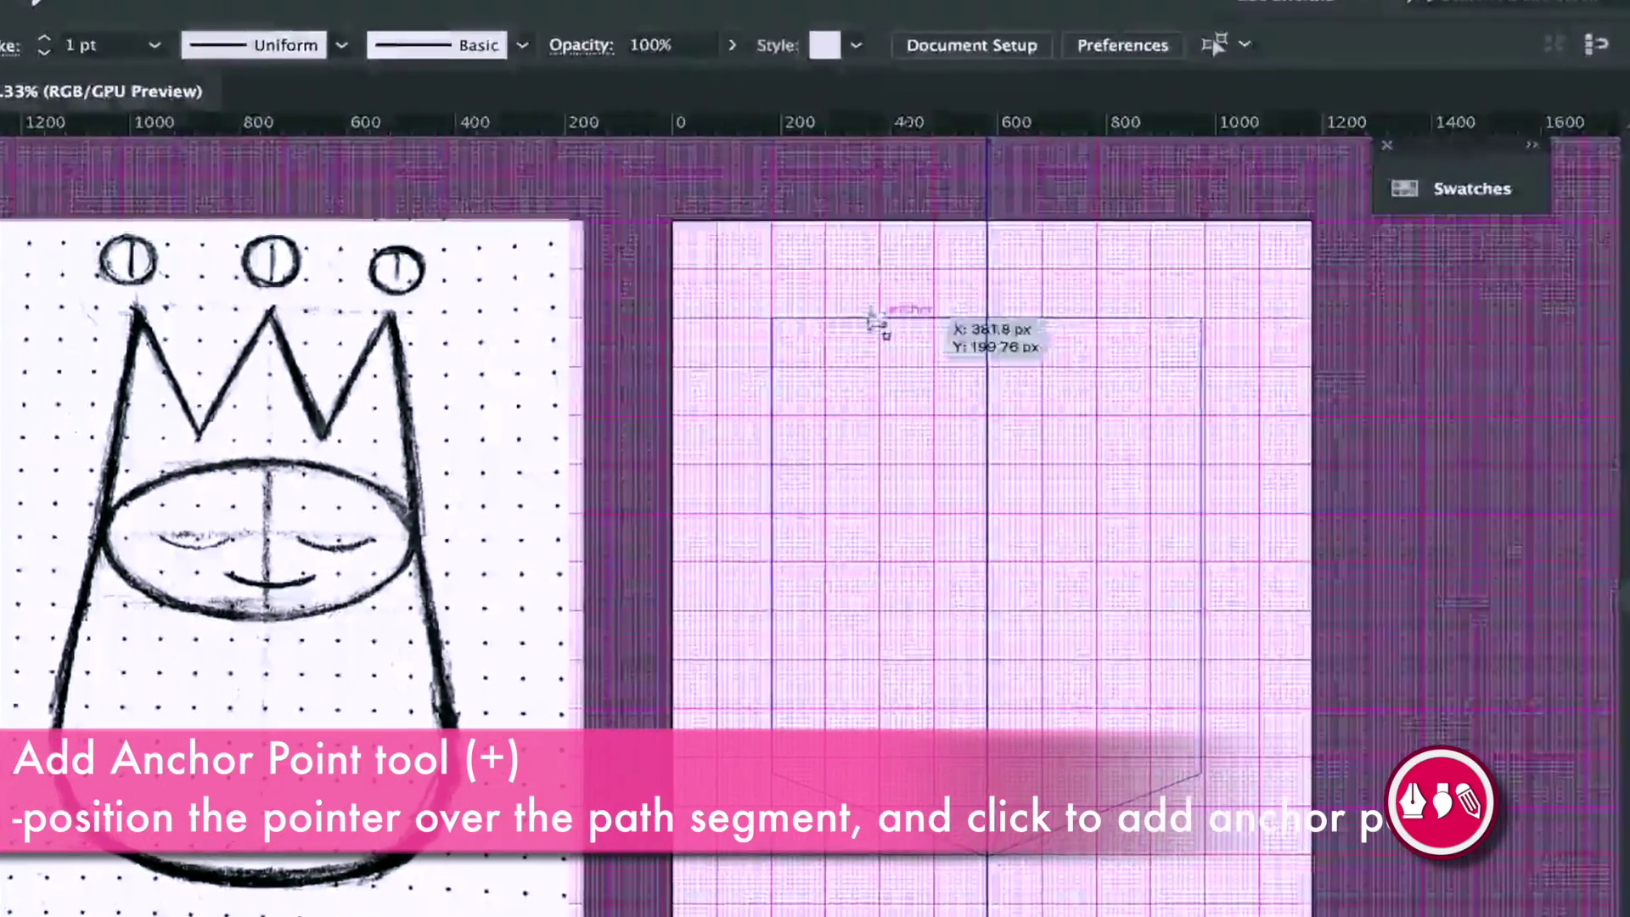
click(877, 320)
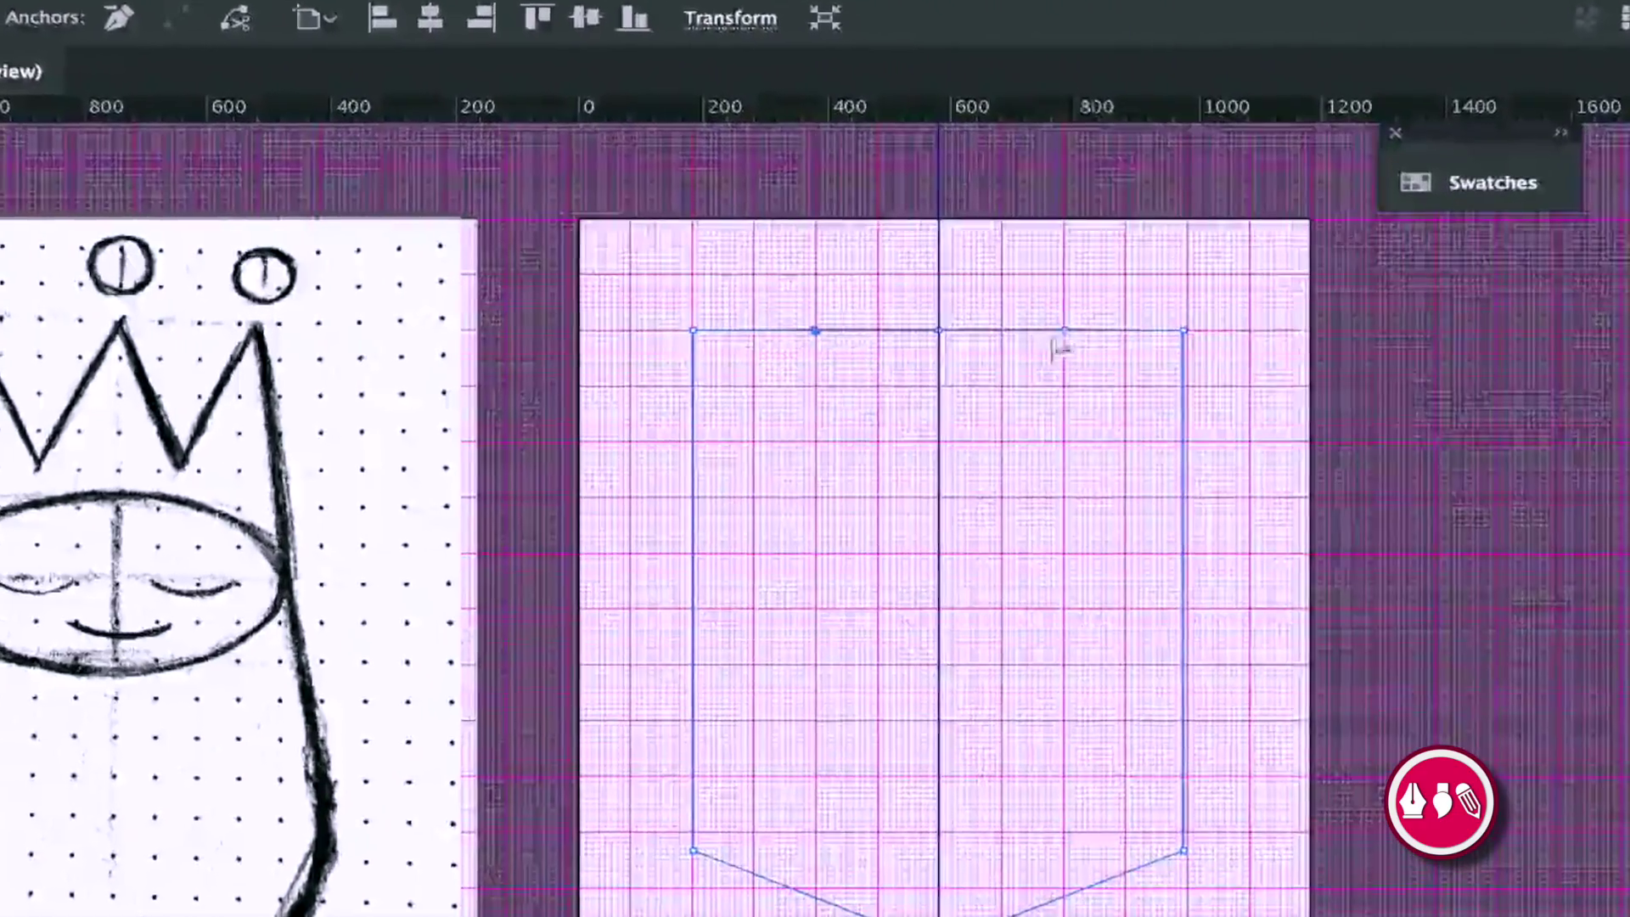
drag(1063, 333, 1010, 524)
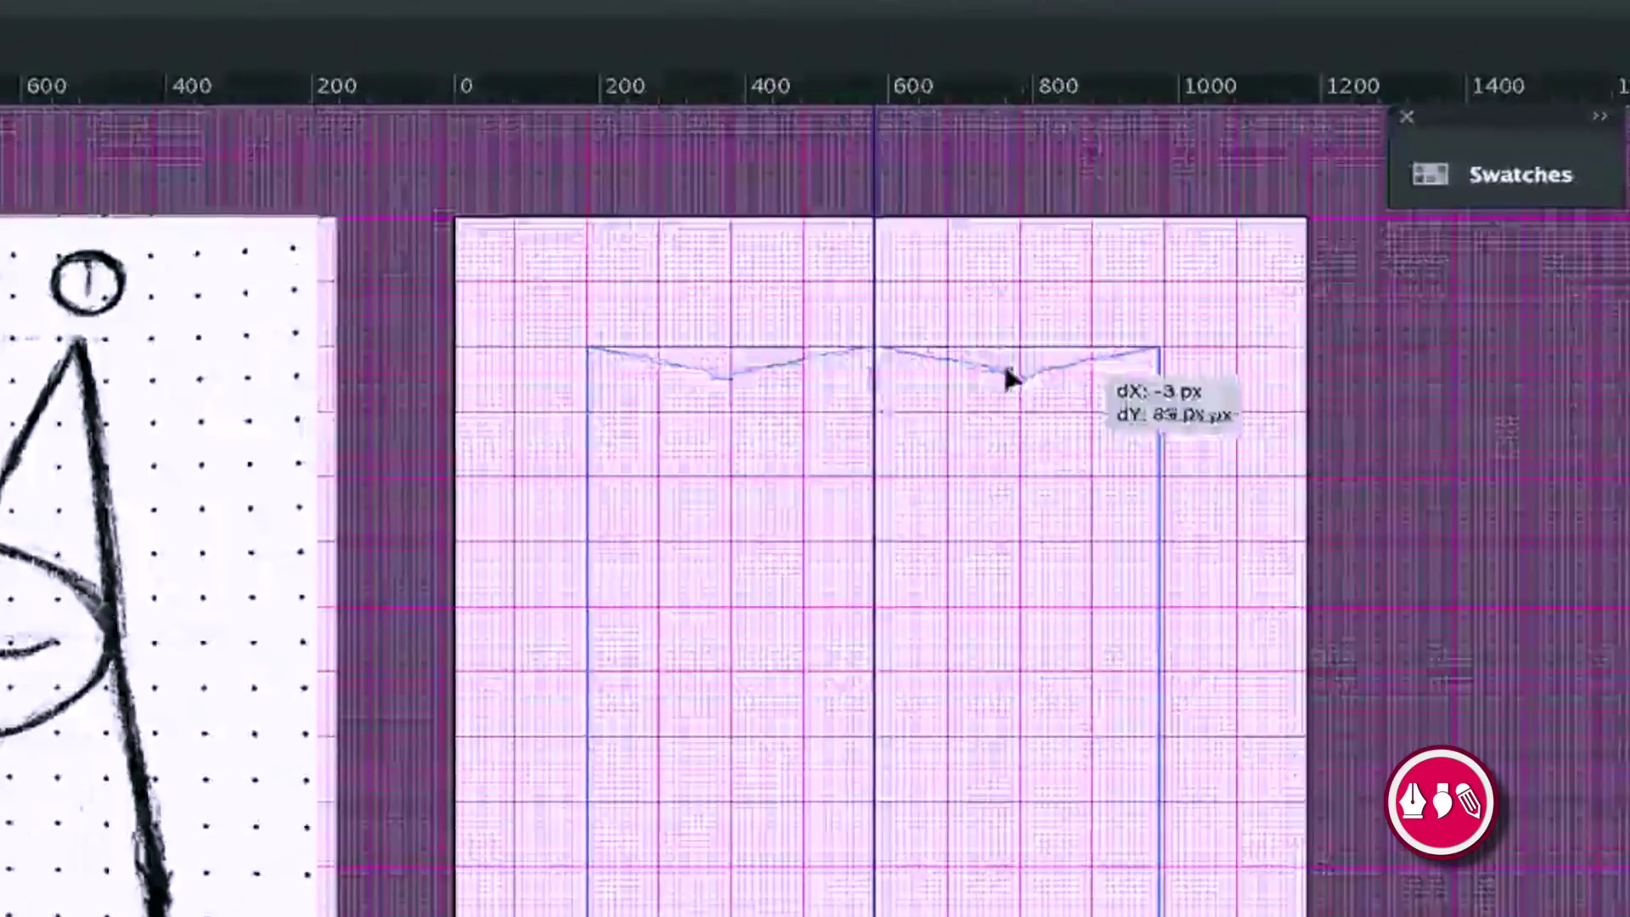
drag(948, 570, 918, 617)
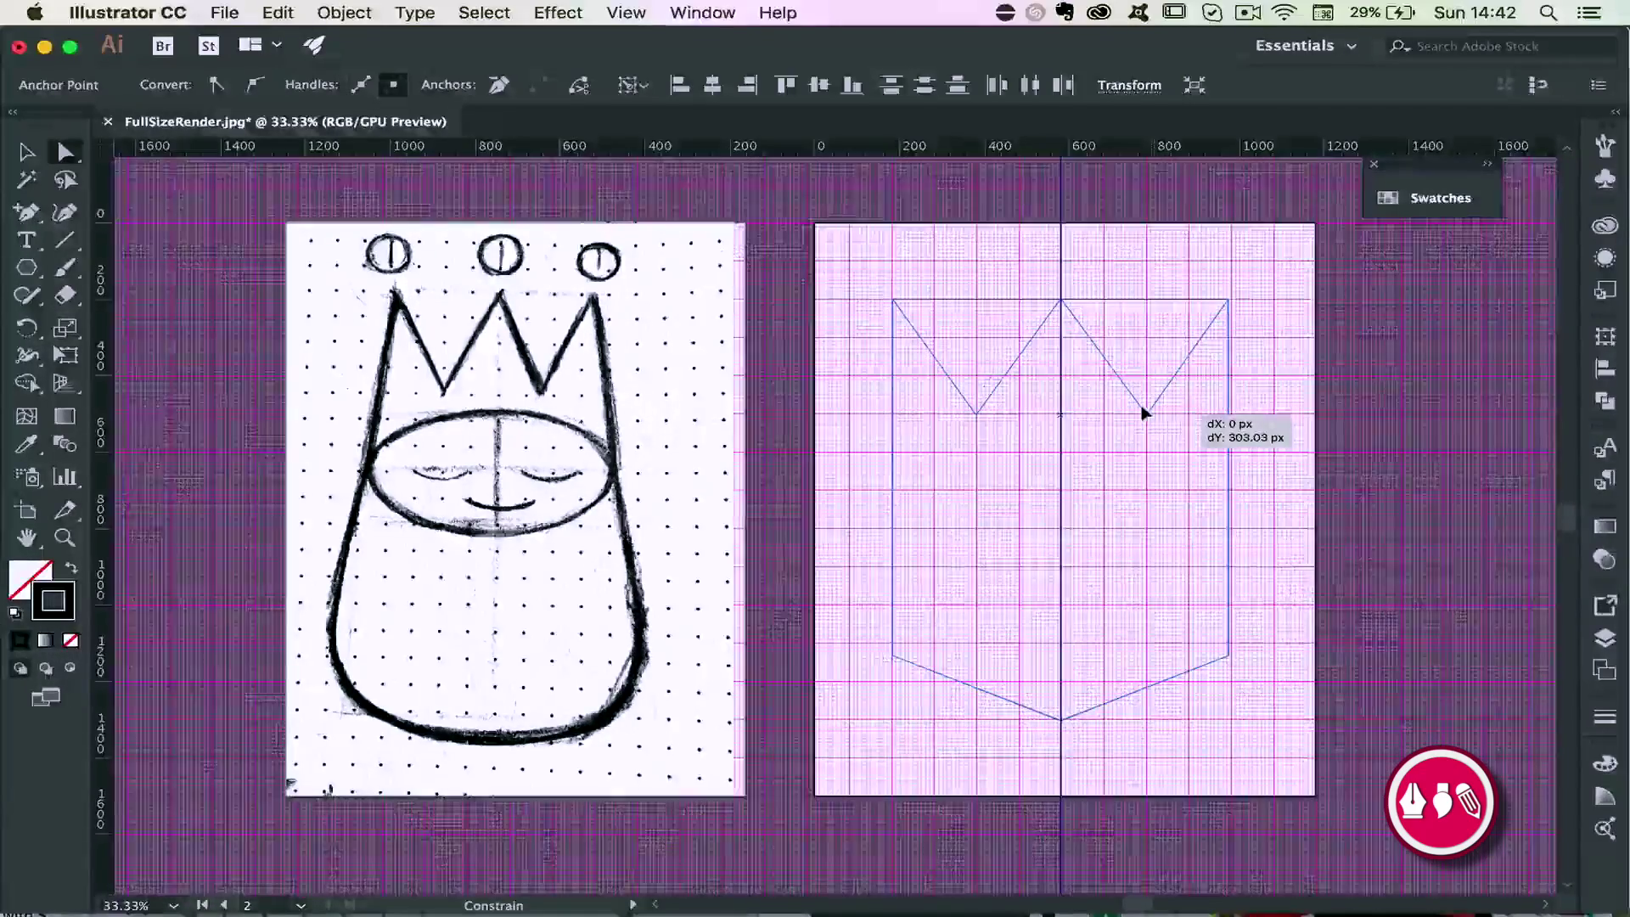
drag(1142, 414, 1147, 415)
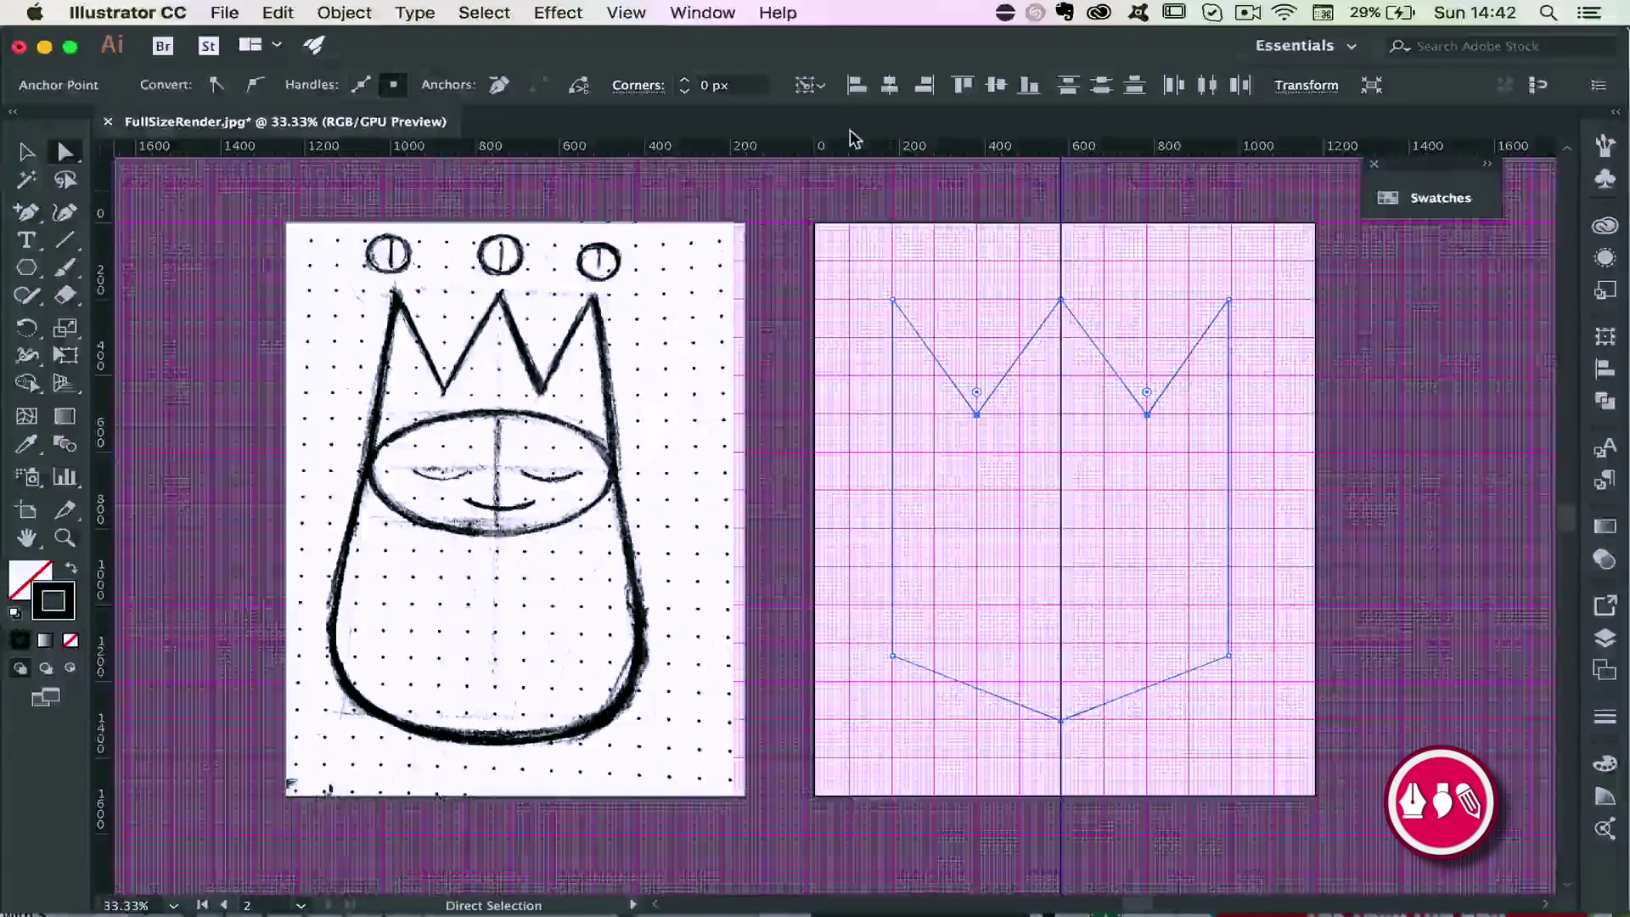
Move the crown's two outer peaks horizontally inward by equal amounts so the sides taper upward
drag(892, 299, 933, 300)
shift+click(1229, 298)
click(920, 254)
click(888, 295)
drag(1223, 302, 1186, 299)
Move the crown's two valley points inward to centre each one between its neighbouring peaks
drag(1147, 415, 1117, 414)
click(971, 277)
drag(977, 415, 988, 411)
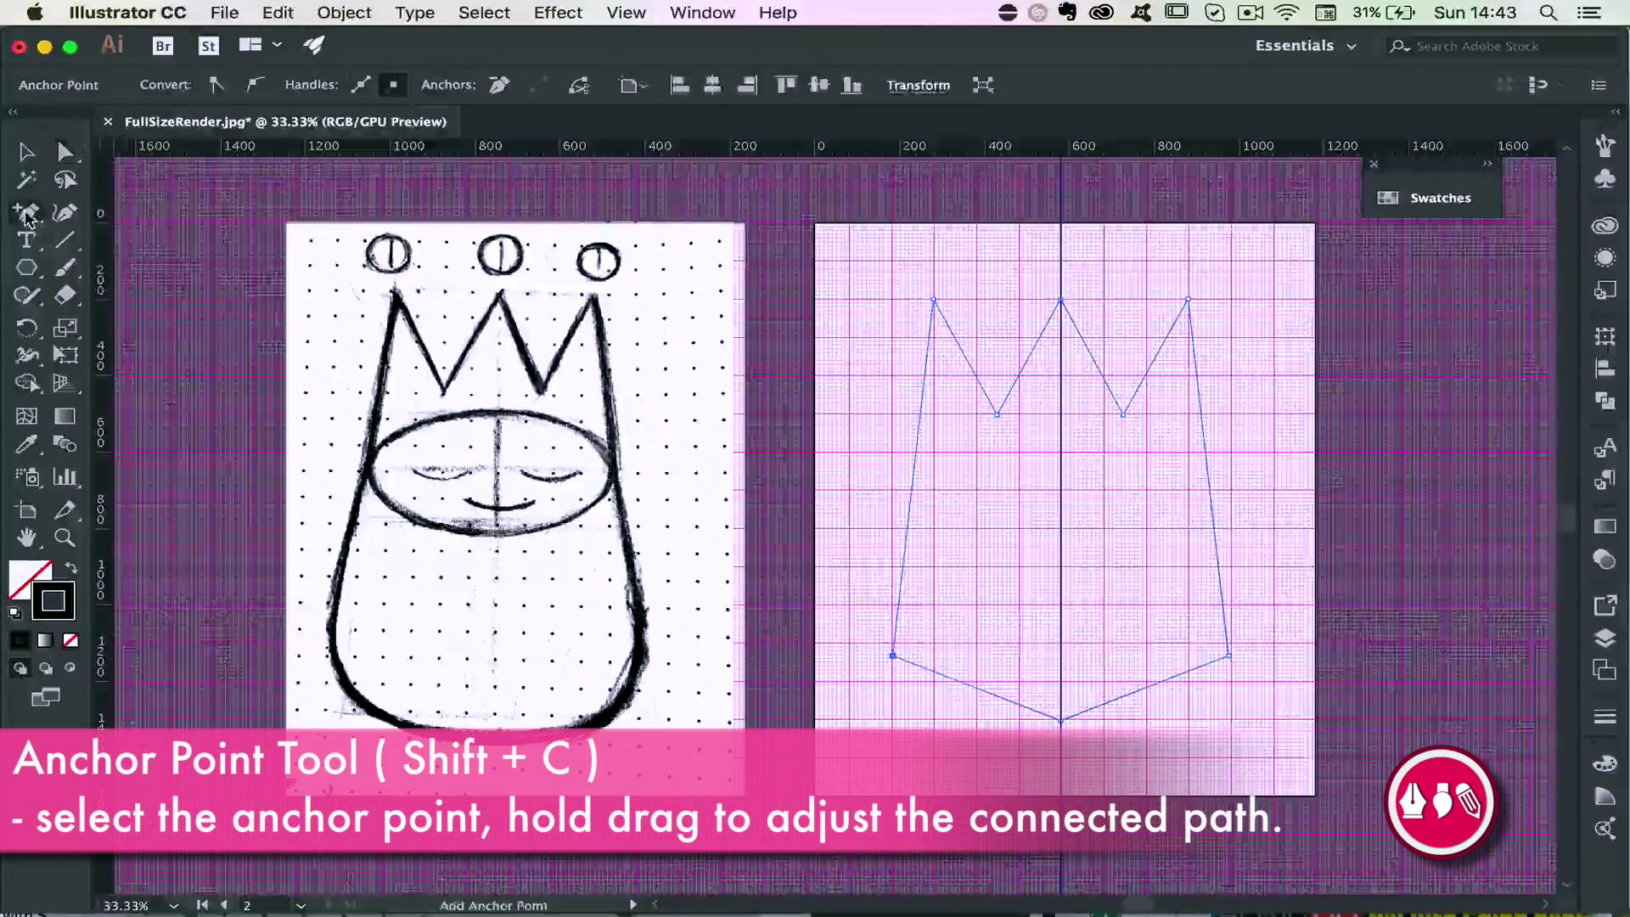
Round the body's two lower corners into matching smooth curves with the Anchor Point tool
click(28, 214)
click(106, 295)
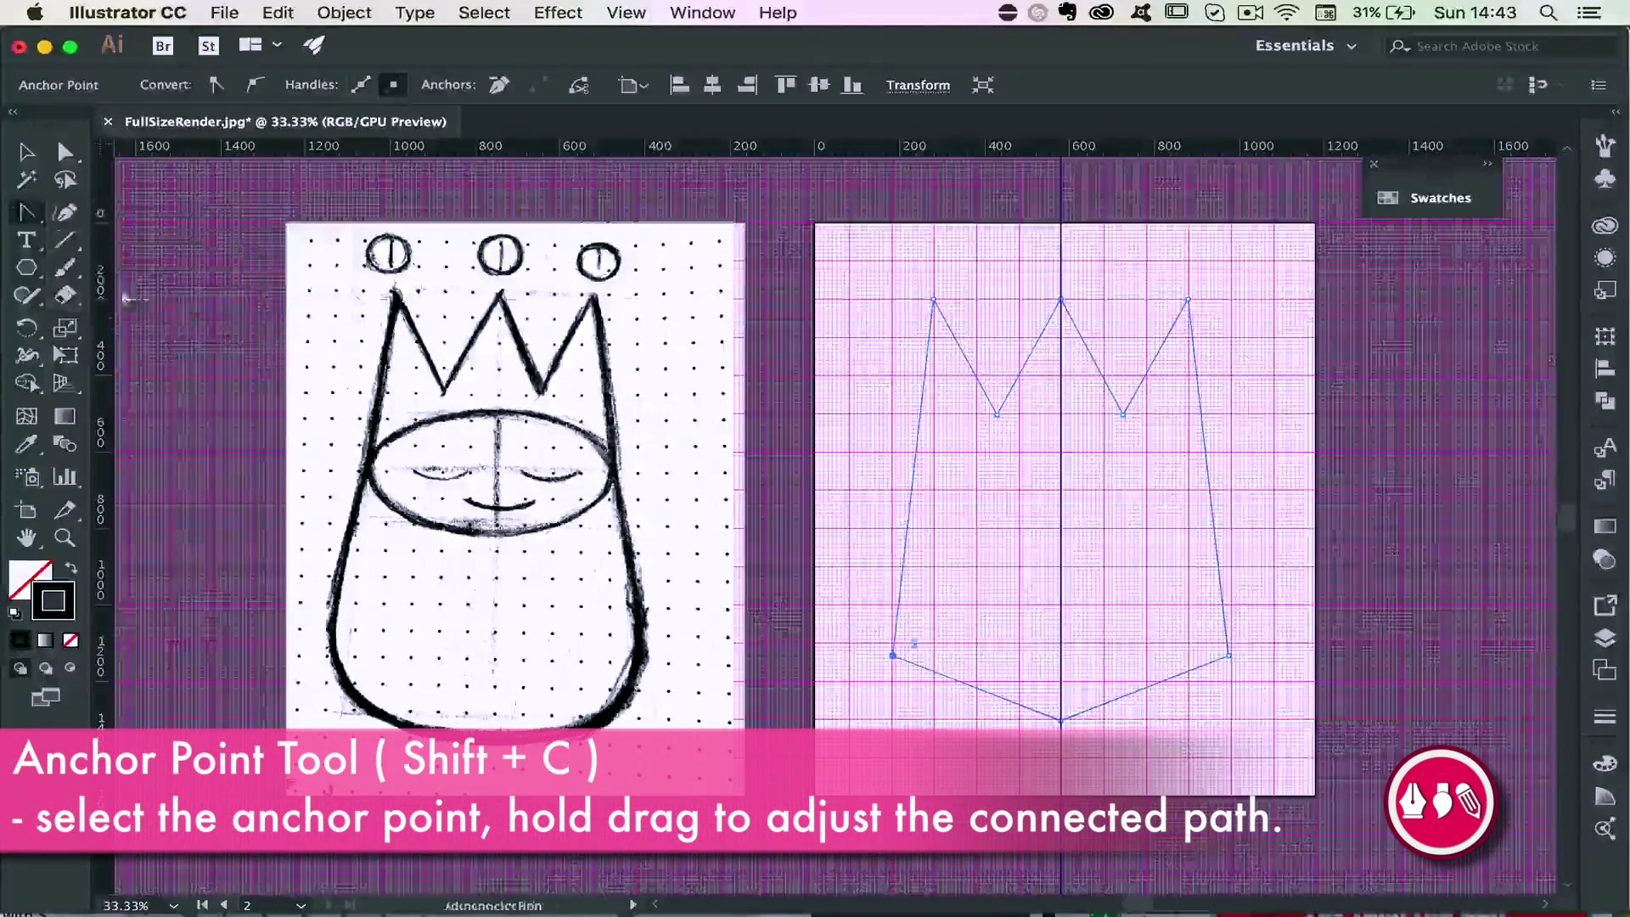
drag(892, 655, 930, 720)
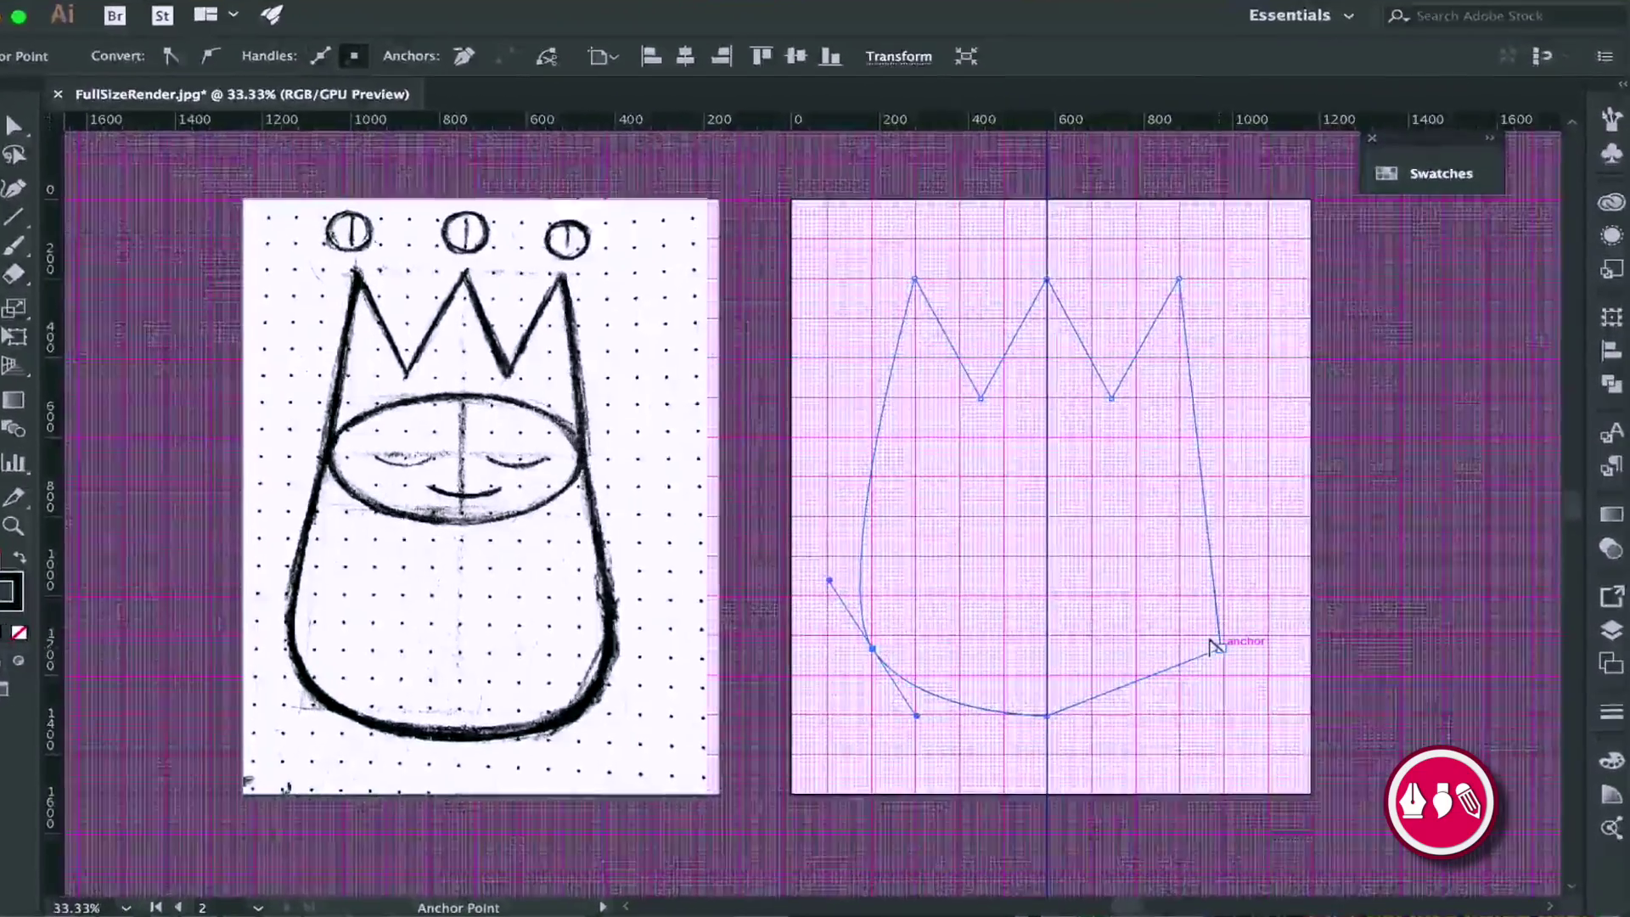
drag(1220, 647, 1267, 585)
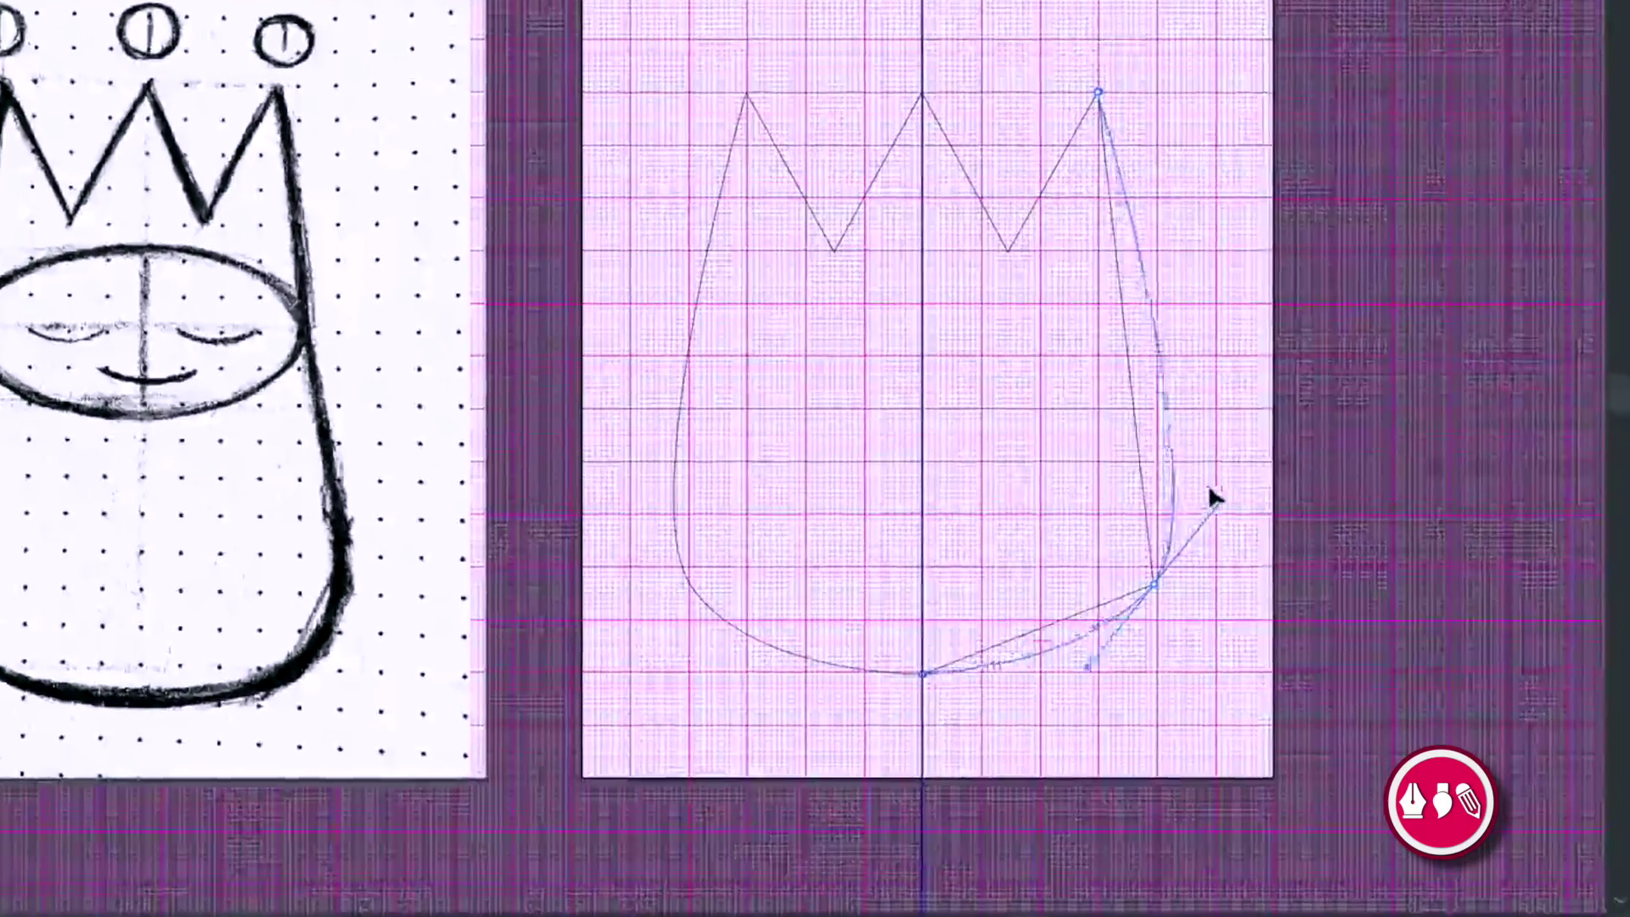
mouse_move(1210, 491)
mouse_down()
mouse_move(1237, 477)
mouse_move(1209, 514)
mouse_move(1194, 508)
mouse_up()
drag(1065, 318, 1091, 299)
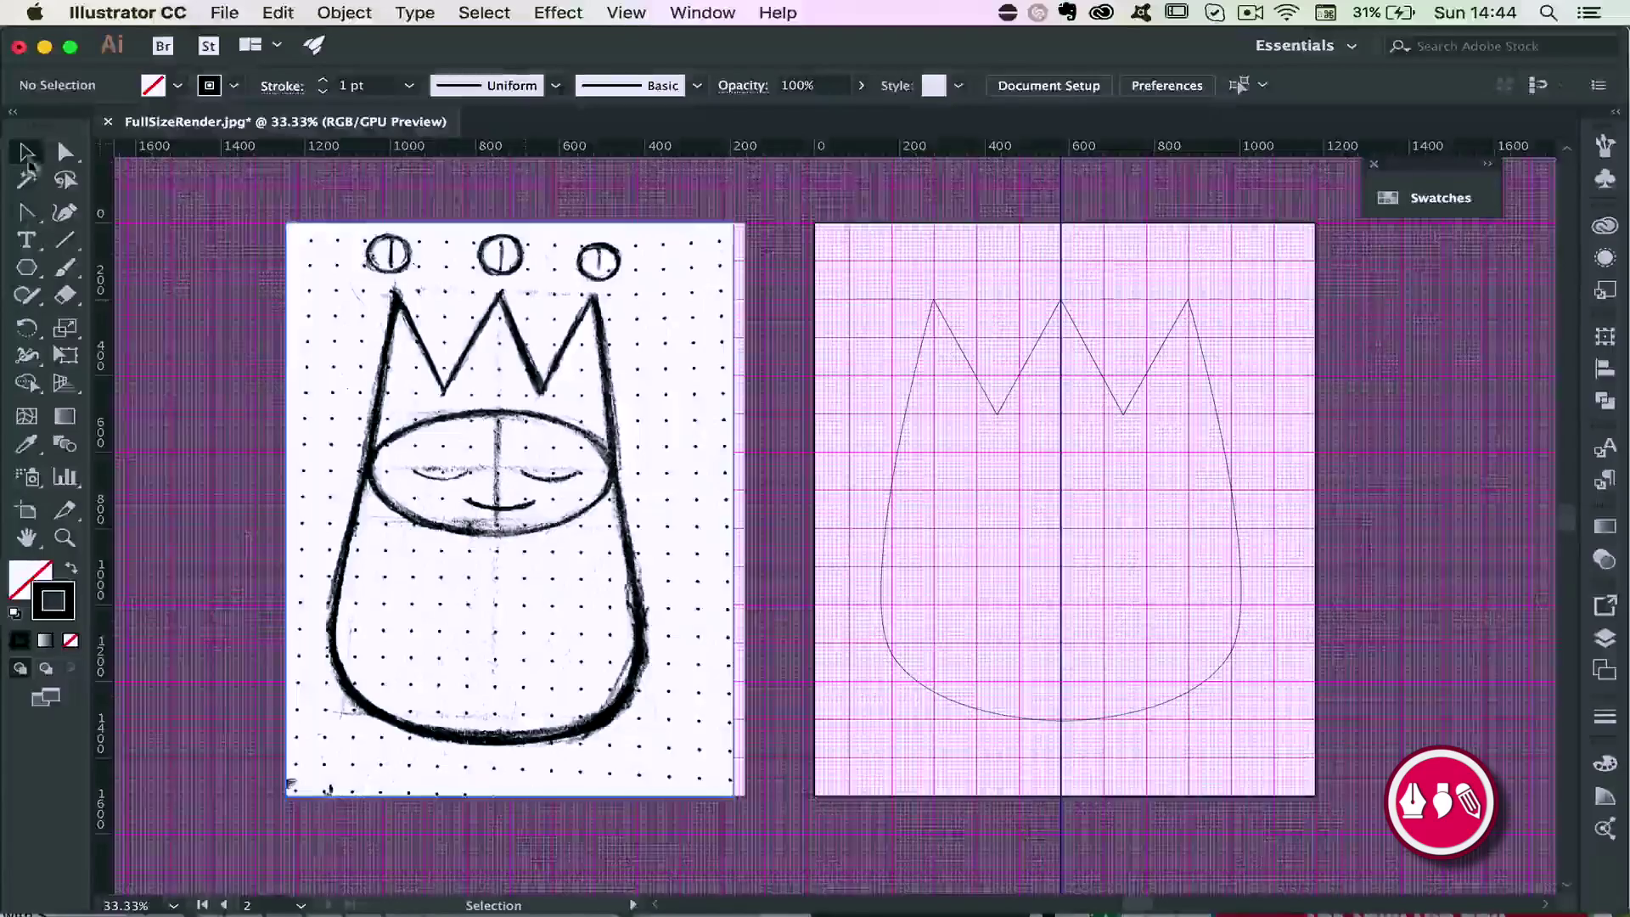
Narrow the crown further by moving both outer peaks inward and recentring the two valley points between the peaks
key(a)
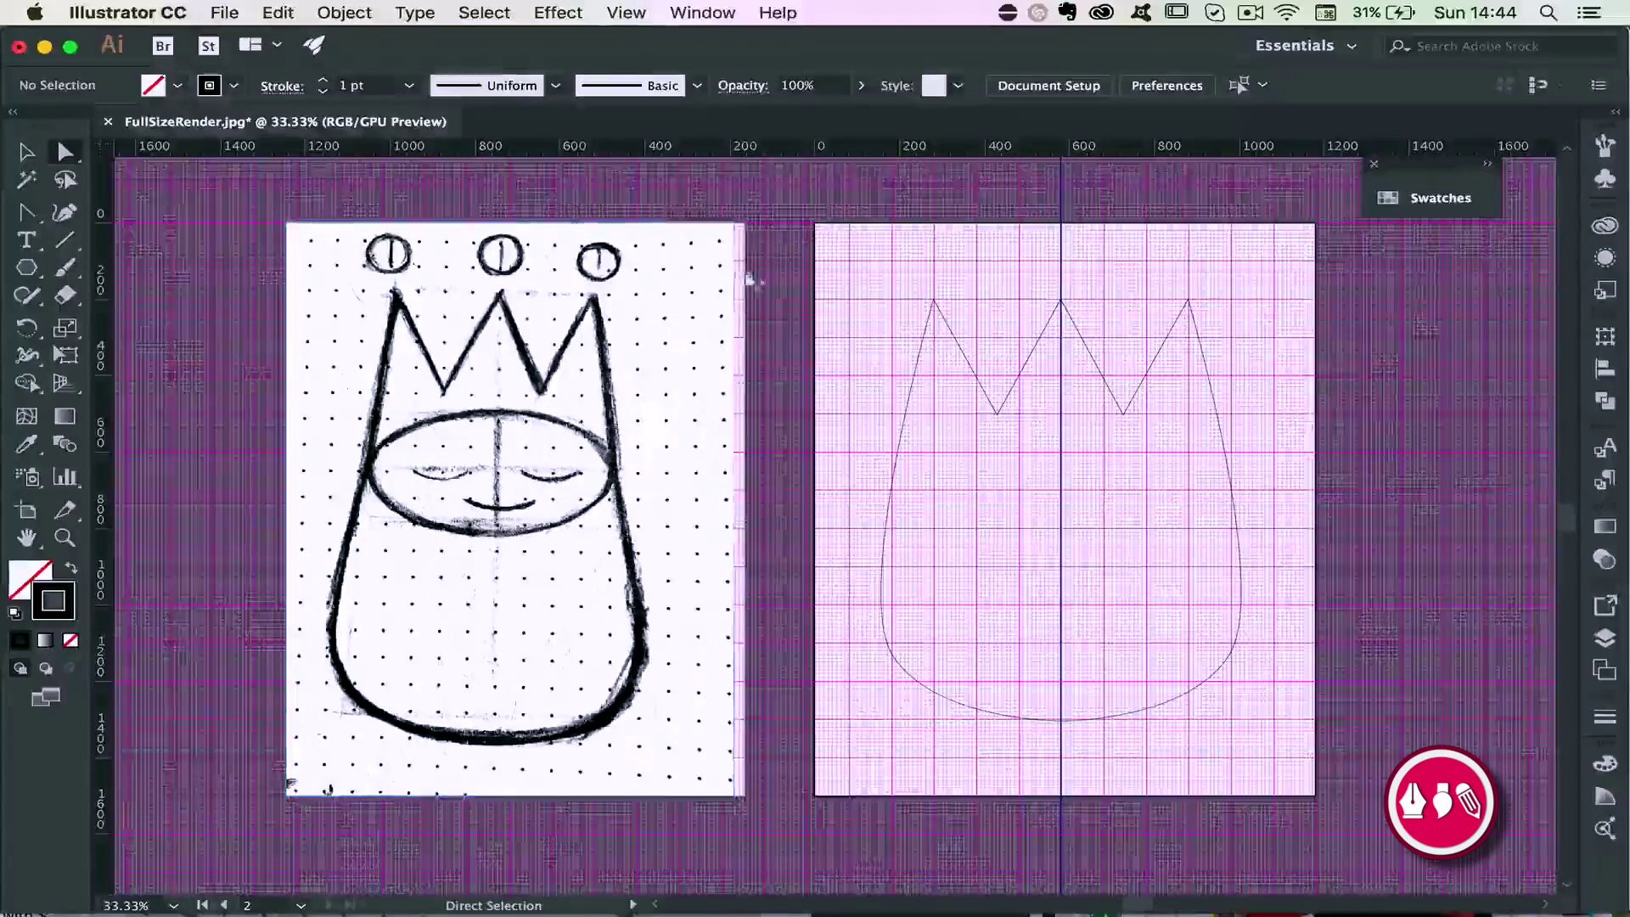
drag(934, 300, 976, 300)
drag(1188, 300, 1146, 300)
drag(1124, 414, 1104, 413)
drag(998, 413, 1018, 414)
click(1197, 288)
drag(882, 647, 907, 661)
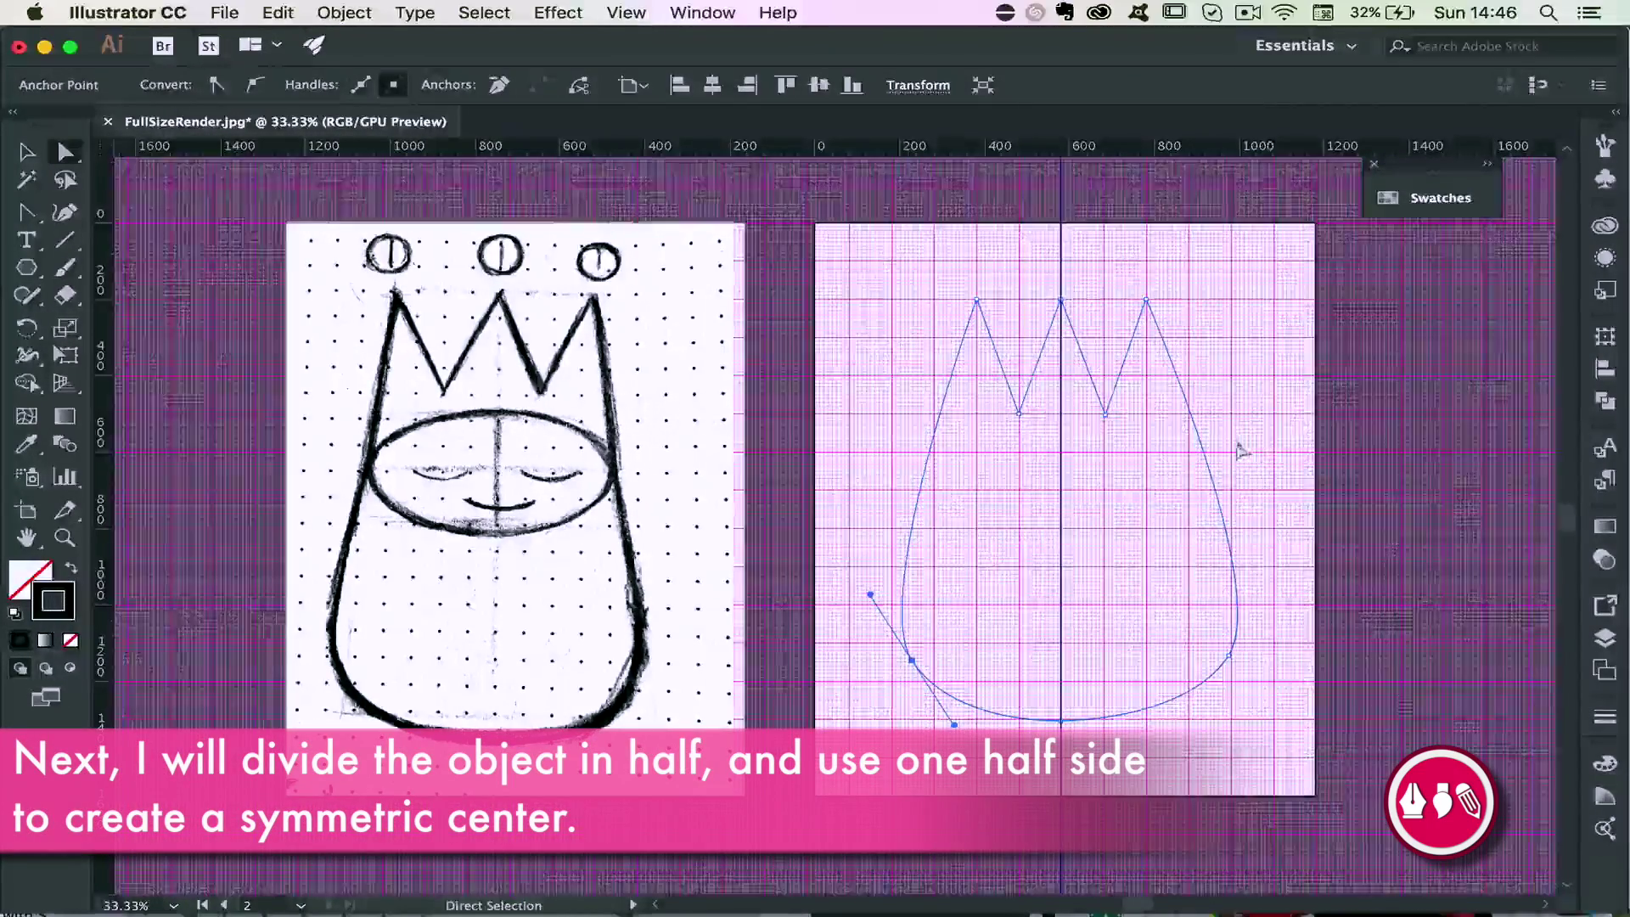
key(super+z)
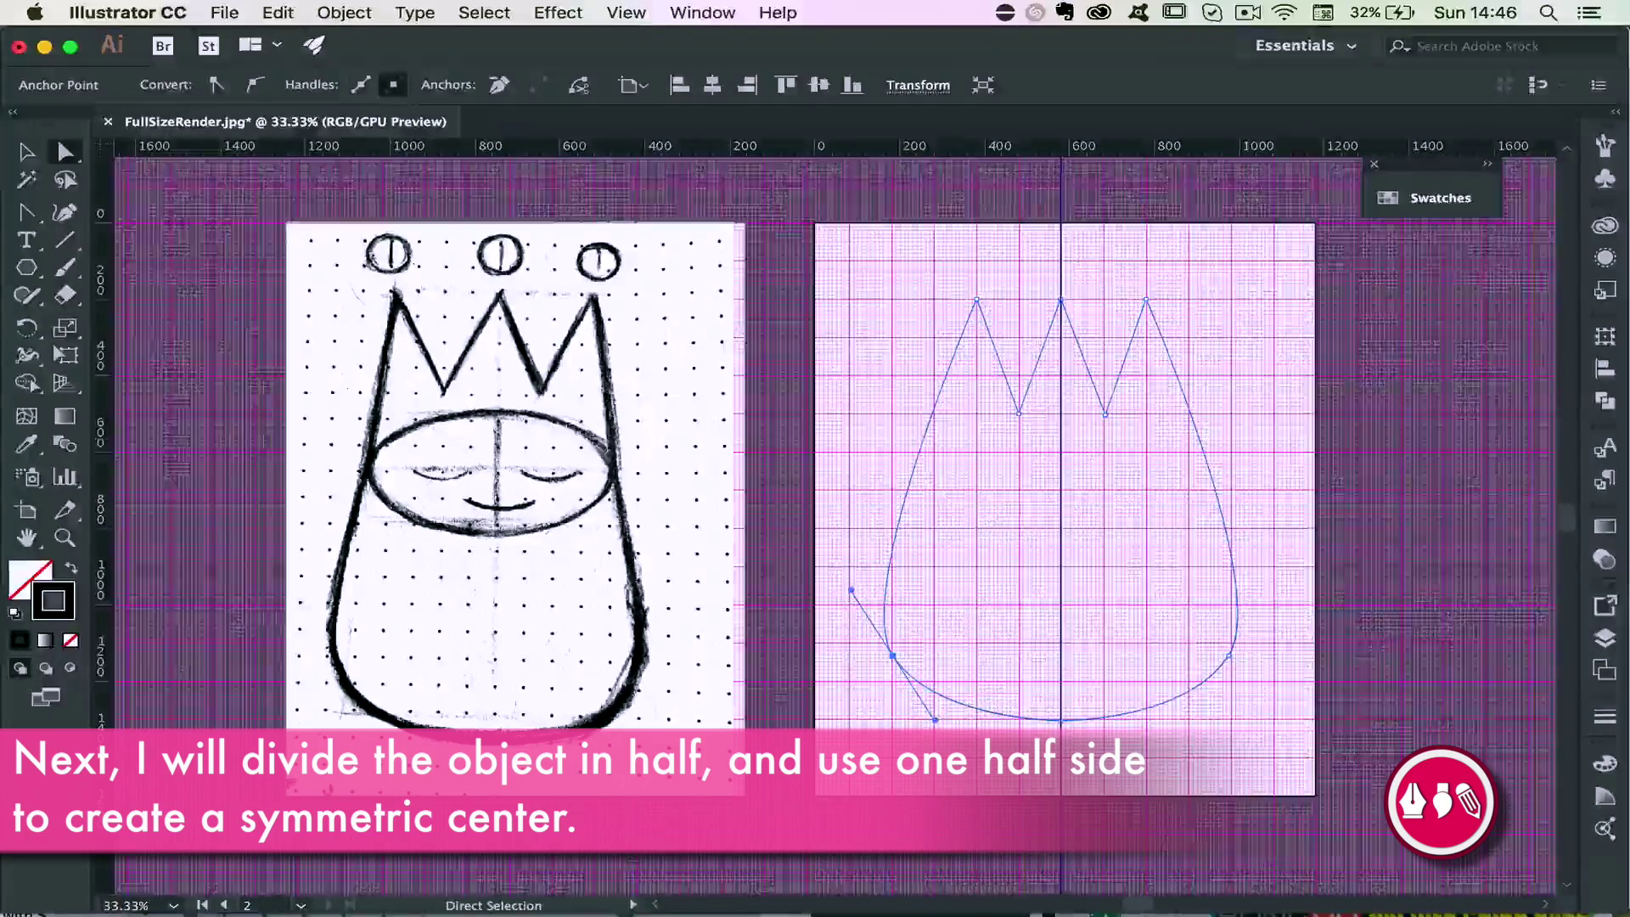
click(256, 197)
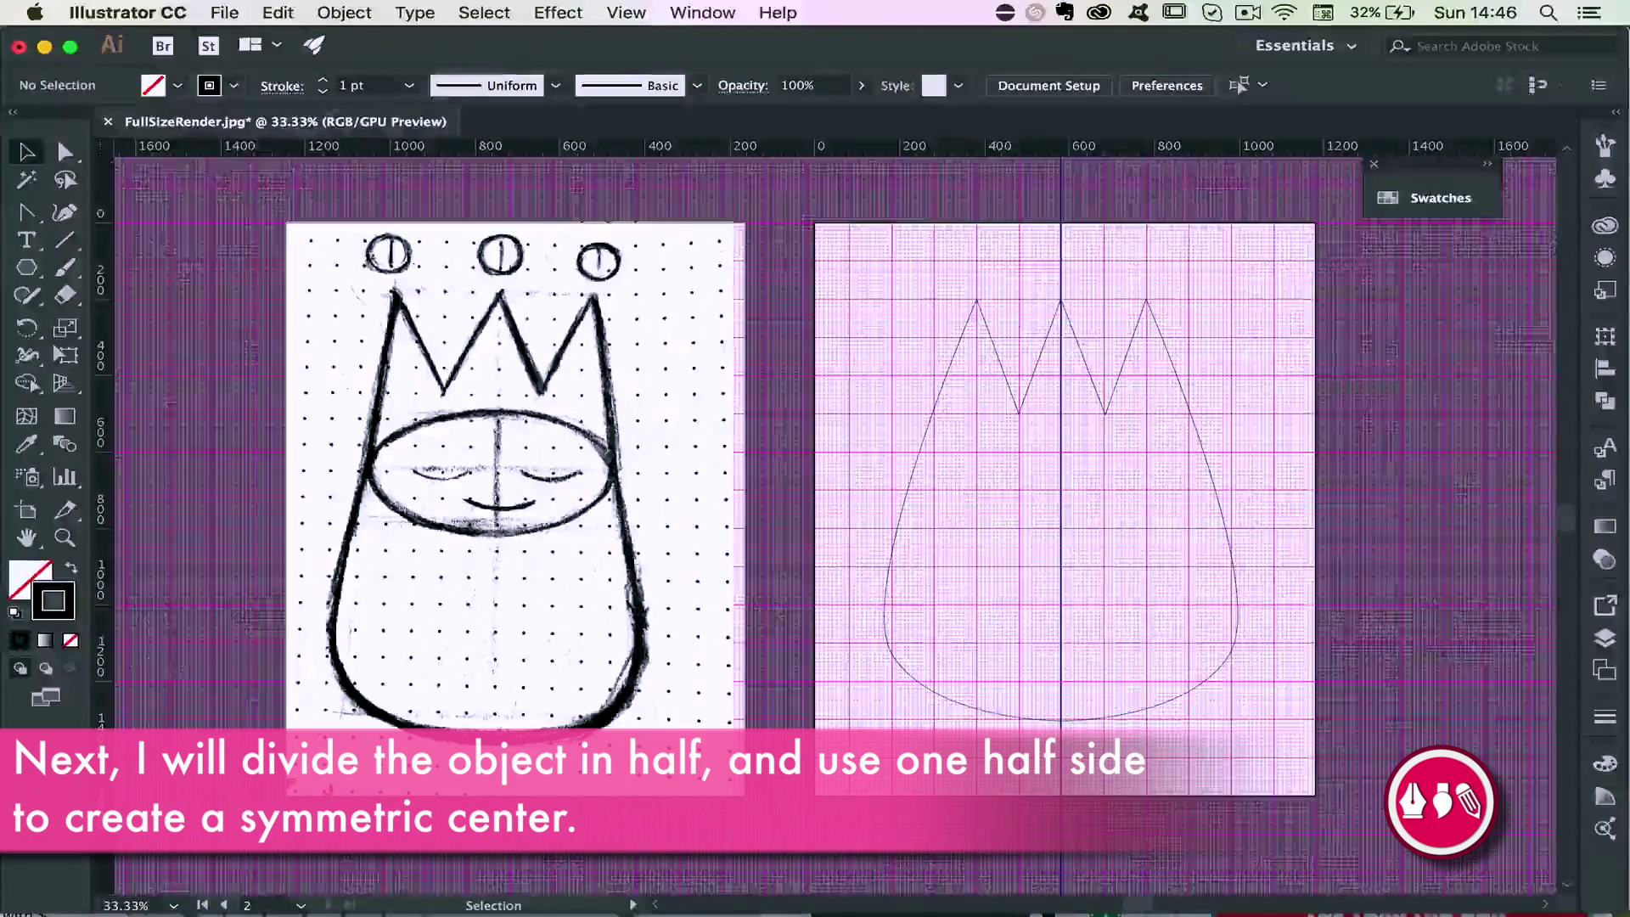
Draw a vertical line segment along the centre guide, from above the middle peak to below the body's bottom edge
key(backslash)
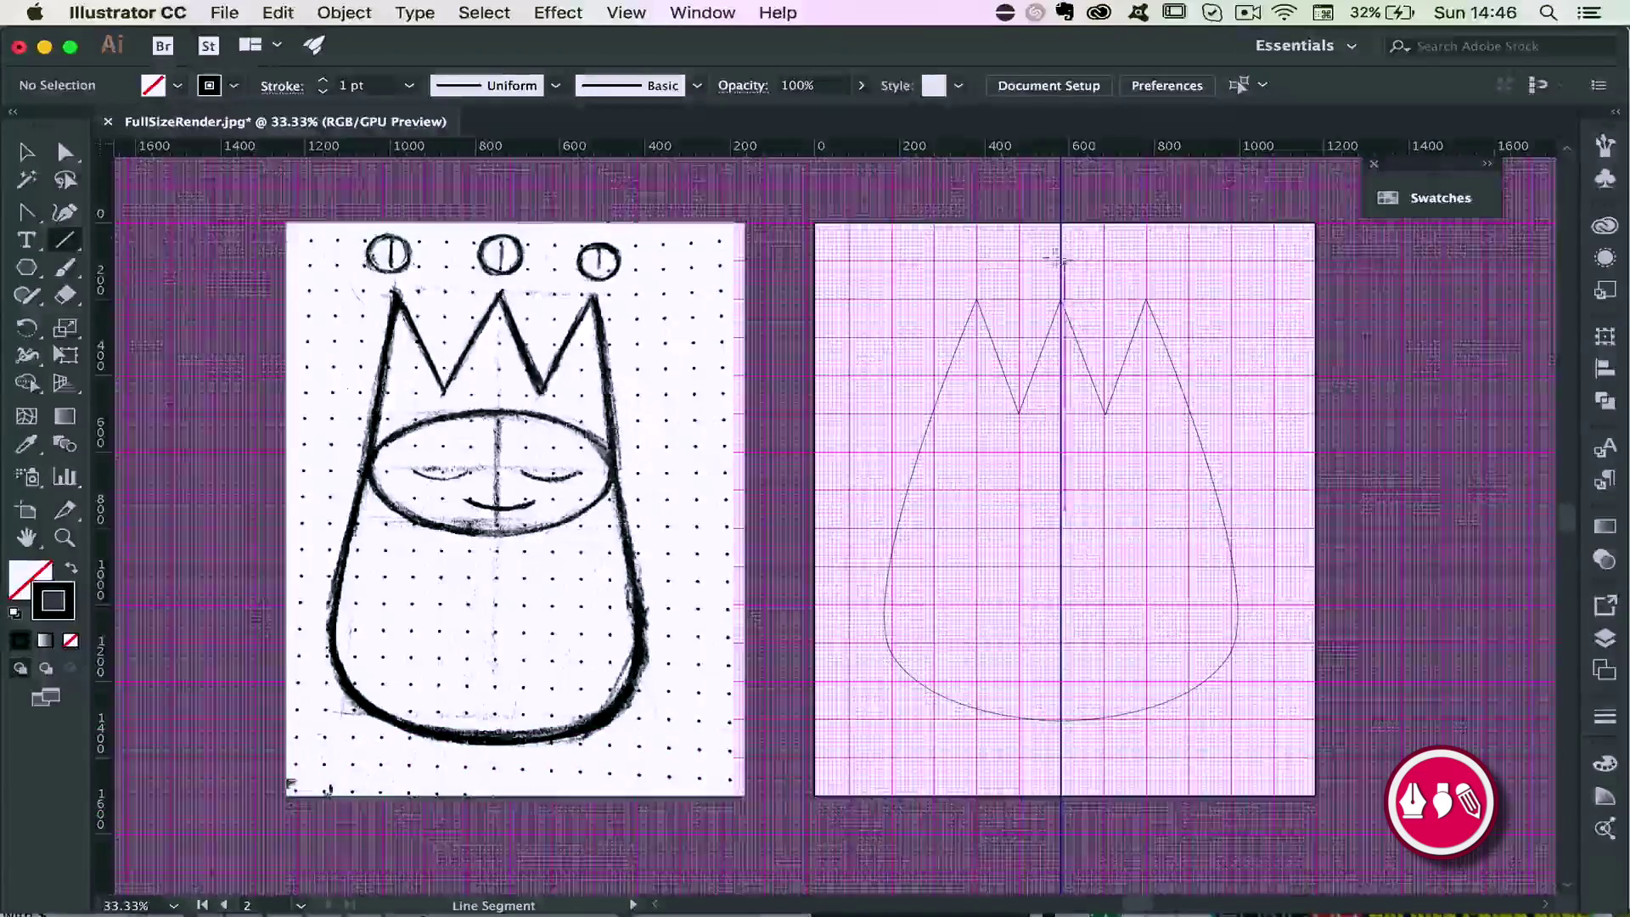
click(1055, 257)
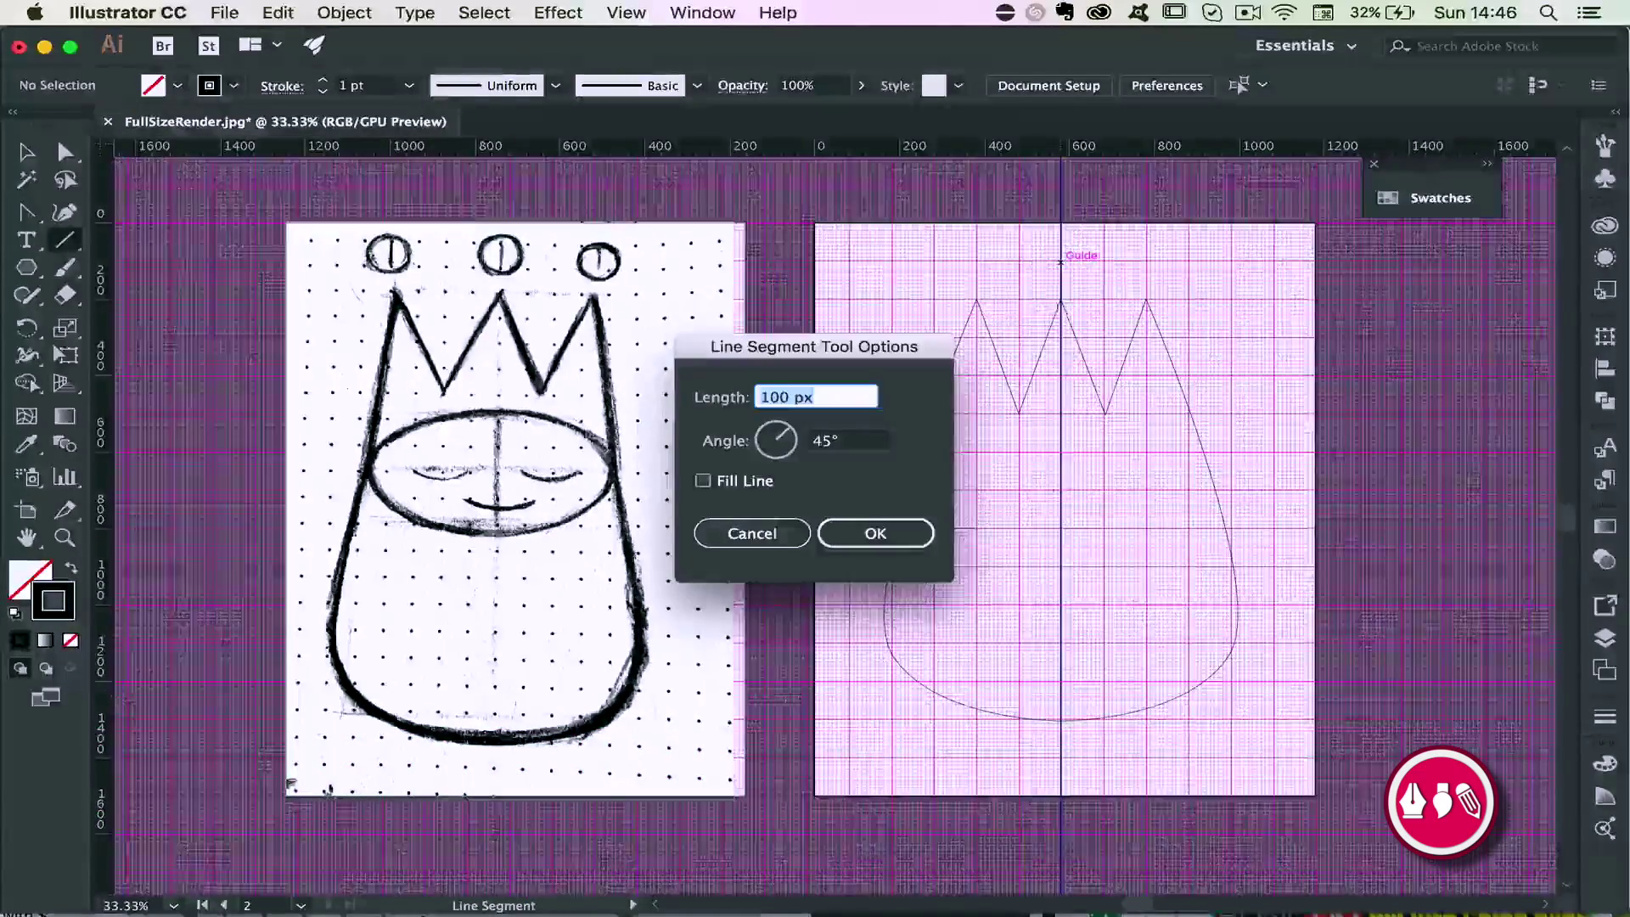
click(747, 532)
drag(1060, 259, 1061, 753)
key(v)
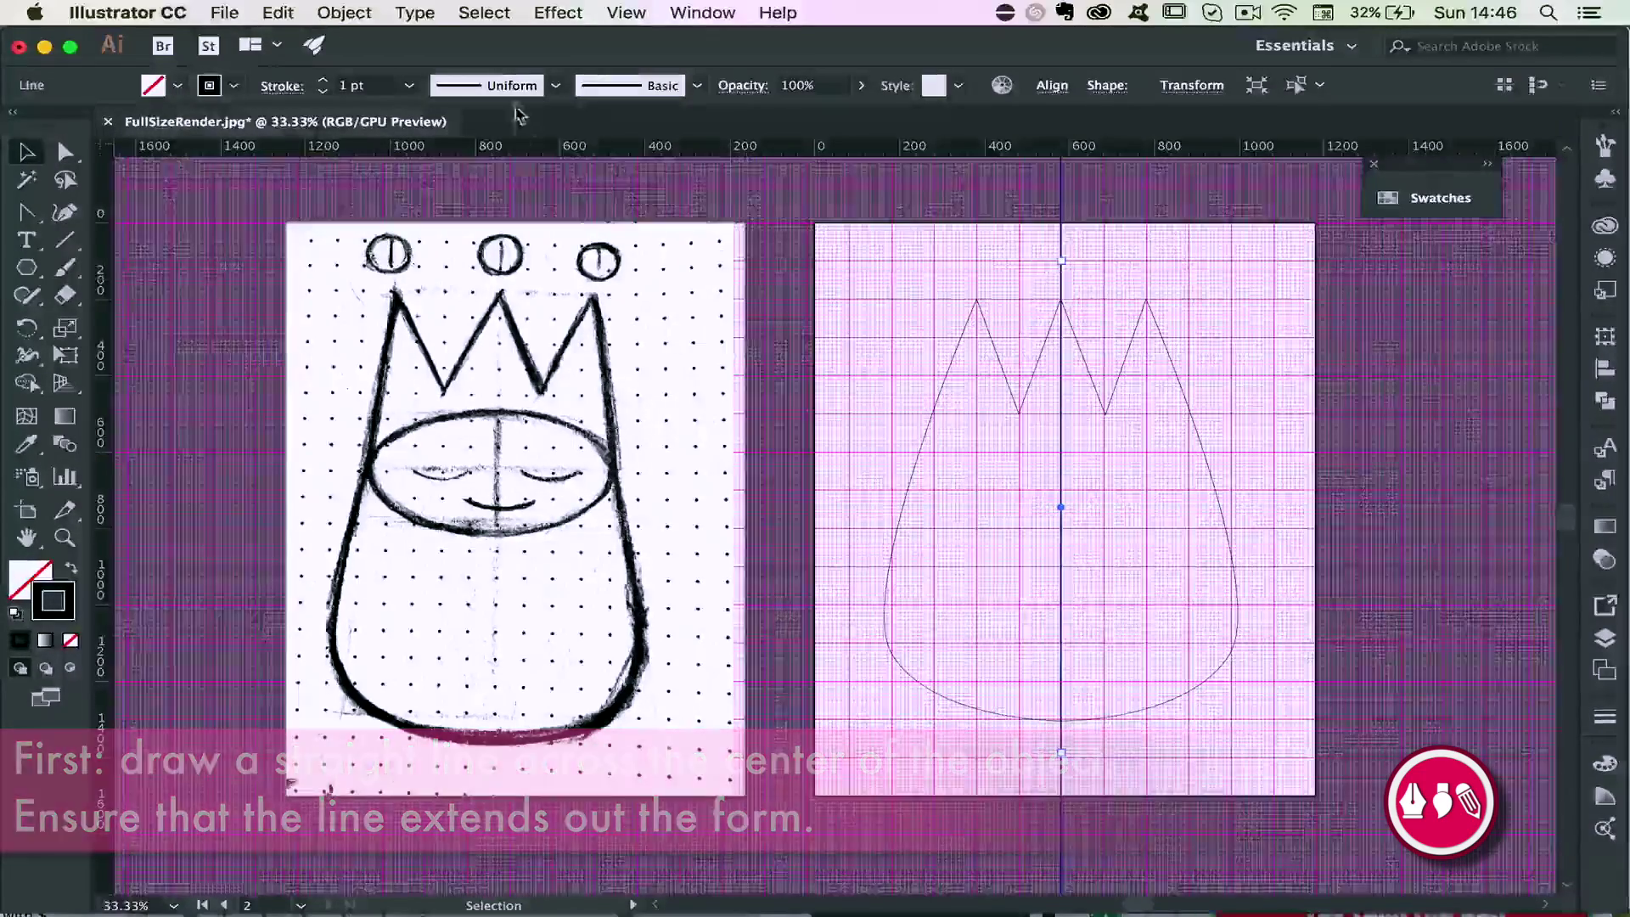
Split the crowned body in half along the selected centre line with Divide Objects Below
click(344, 12)
mouse_move(475, 479)
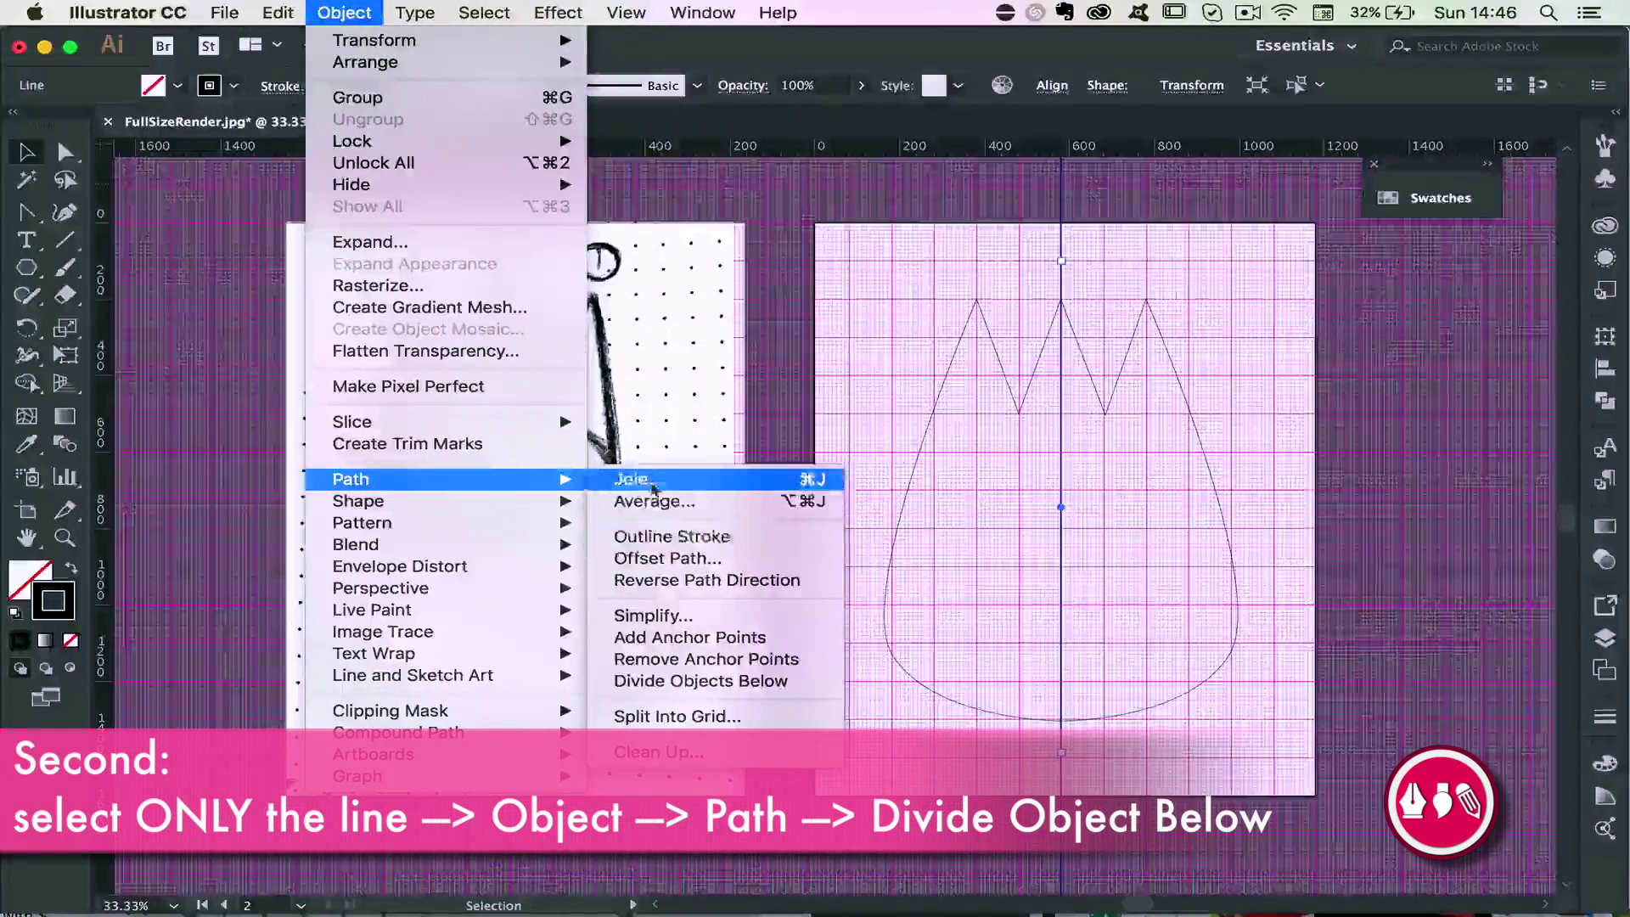
click(679, 681)
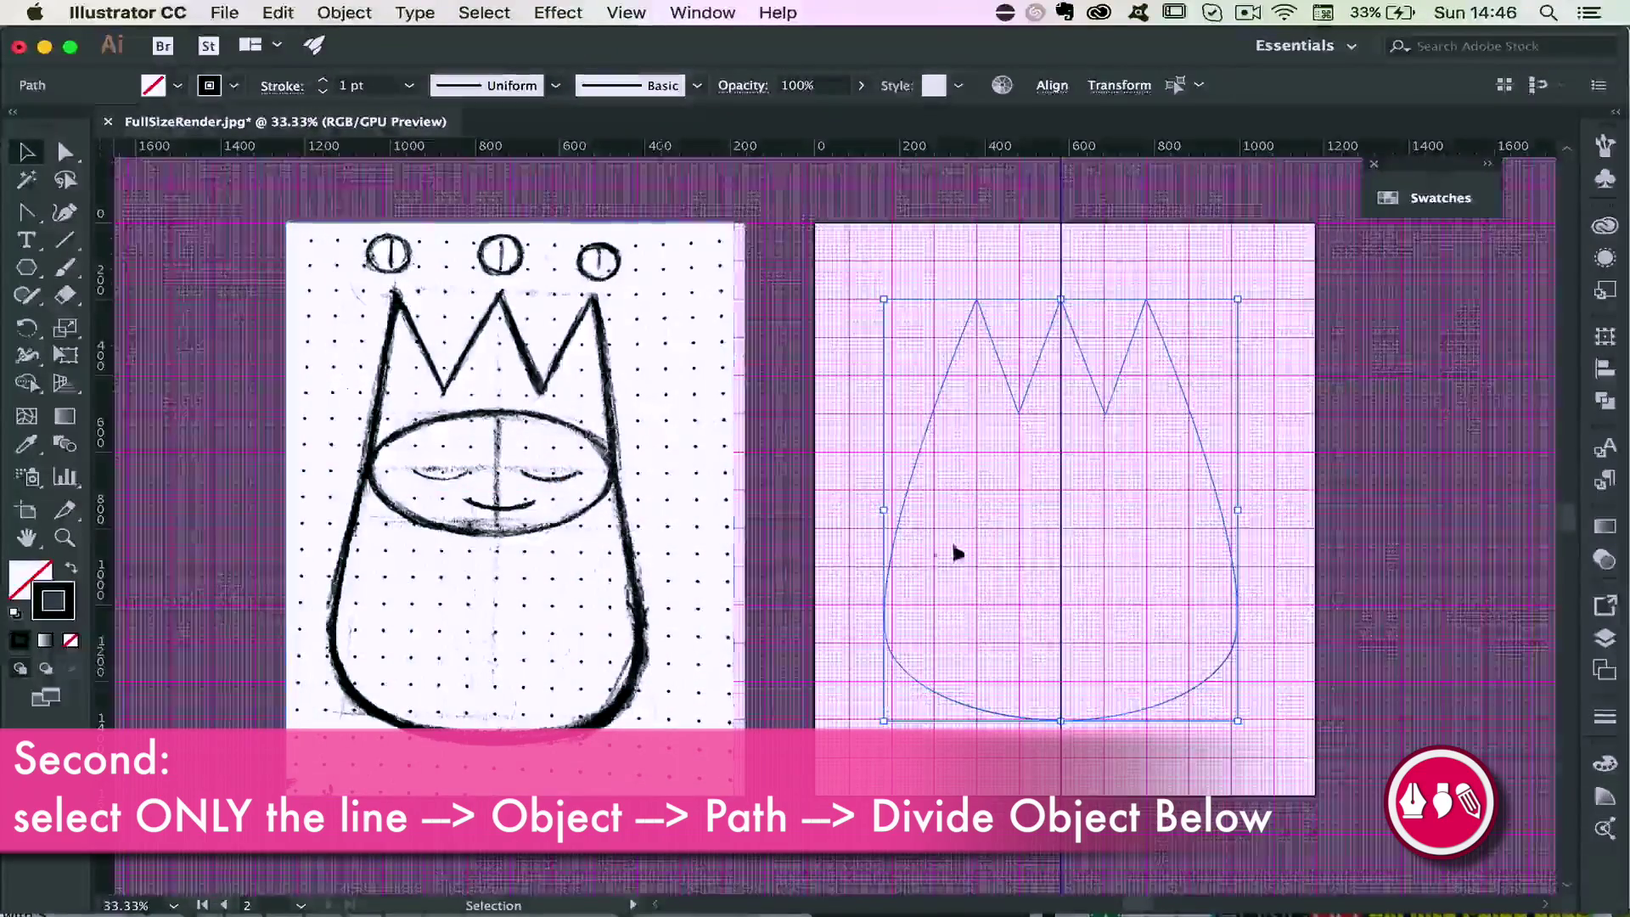
Apply Pathfinder Divide to the crowned body and ungroup the resulting halves
click(1604, 400)
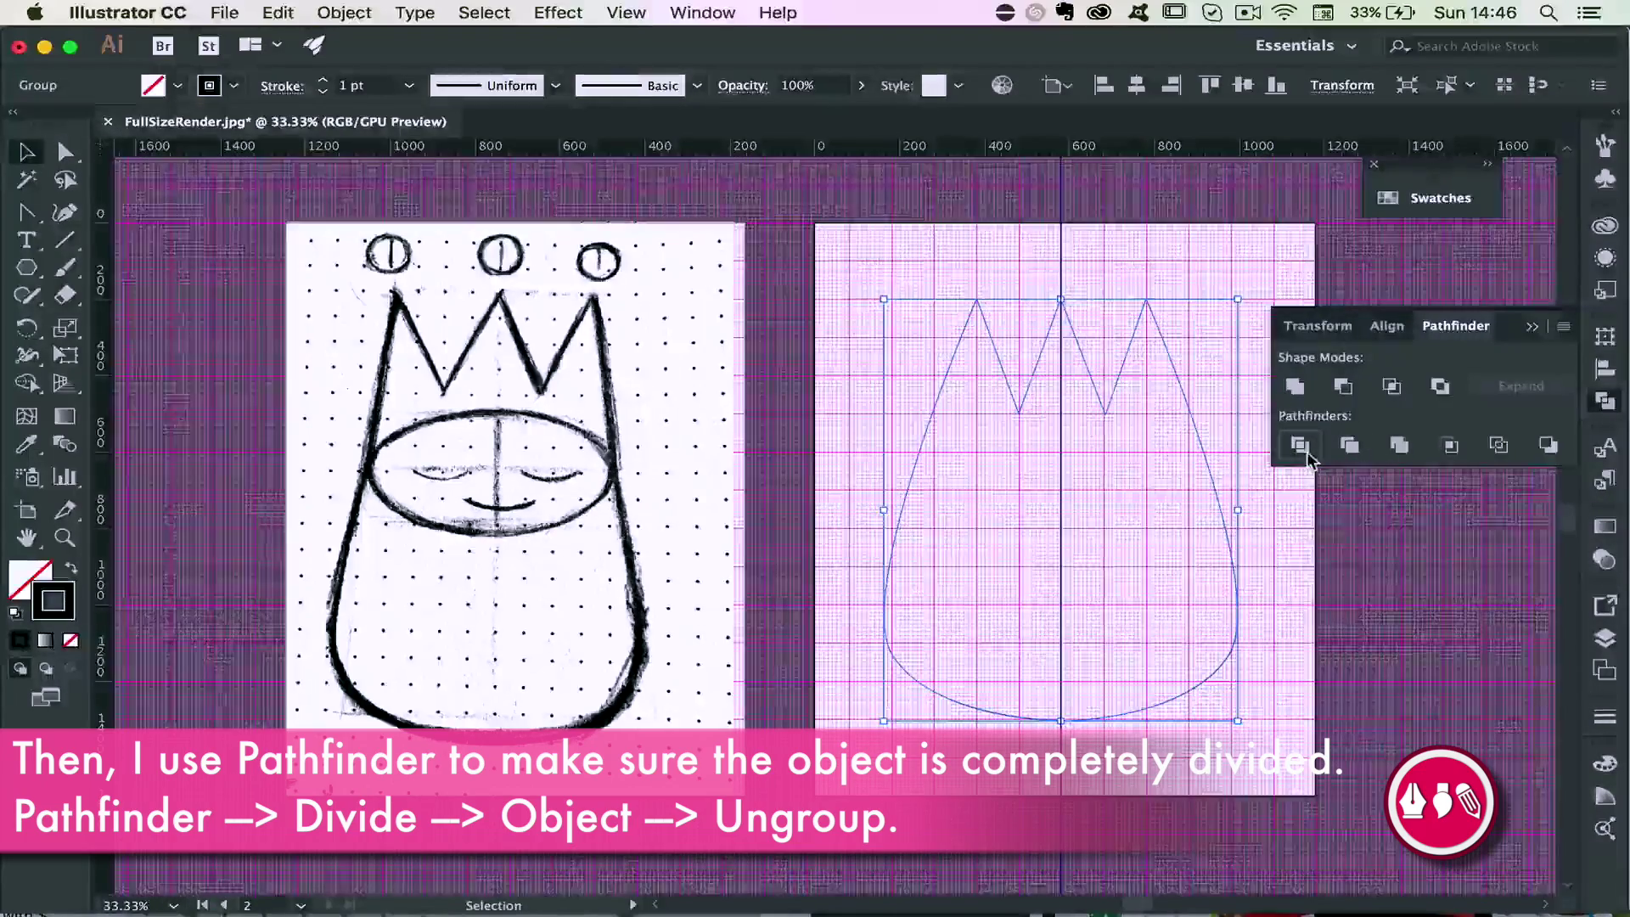
click(1243, 283)
drag(919, 260, 1103, 567)
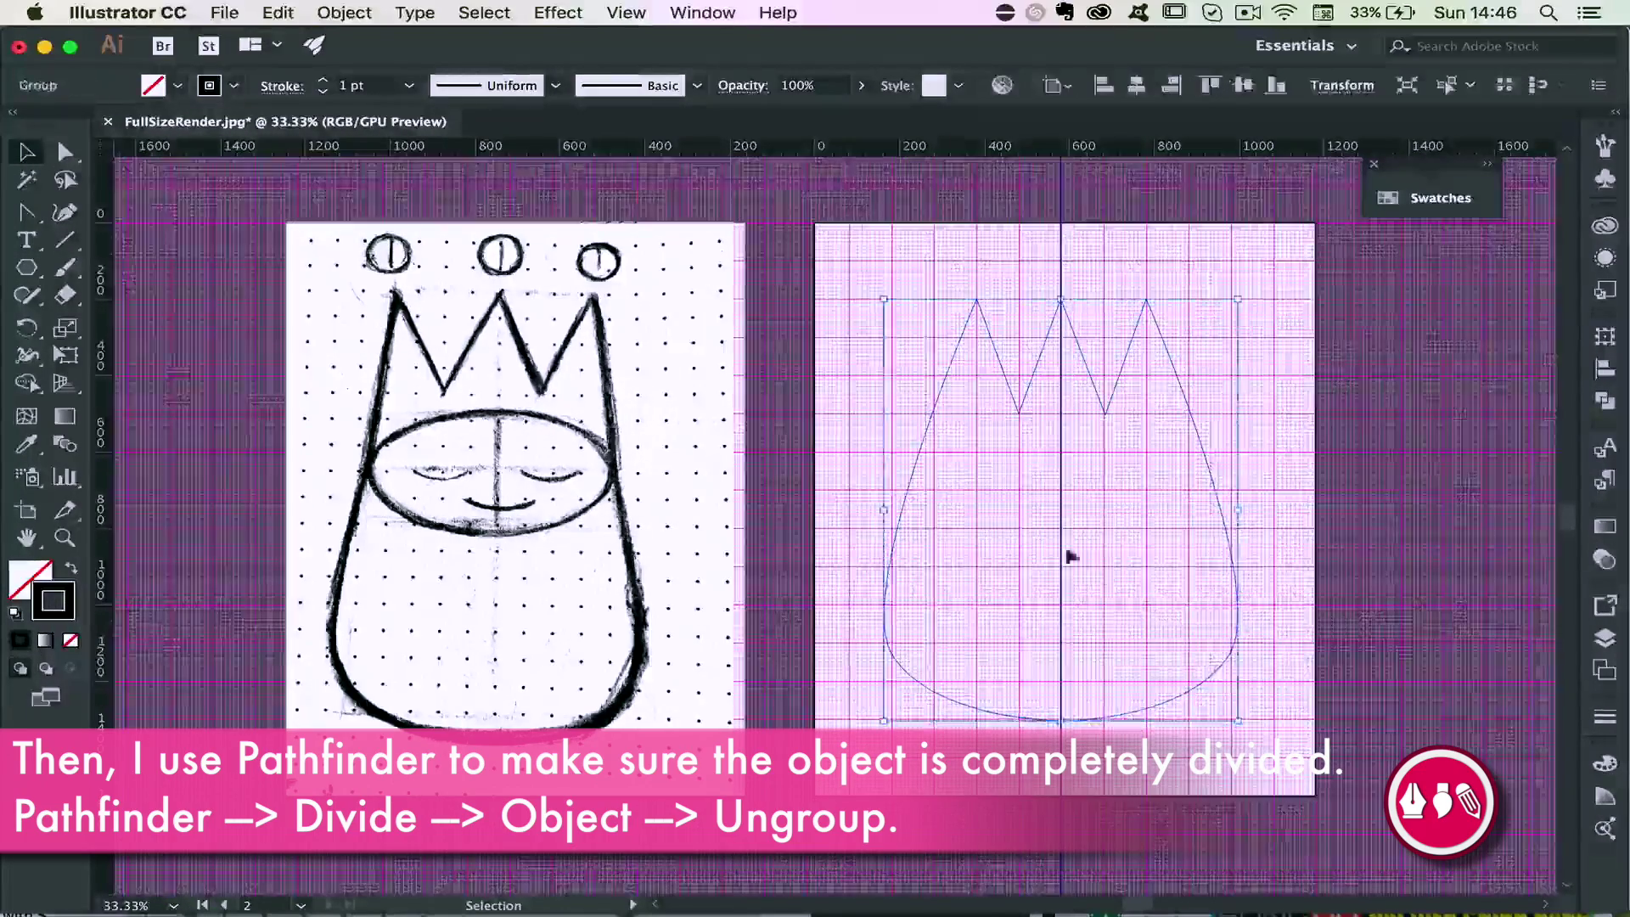
click(344, 12)
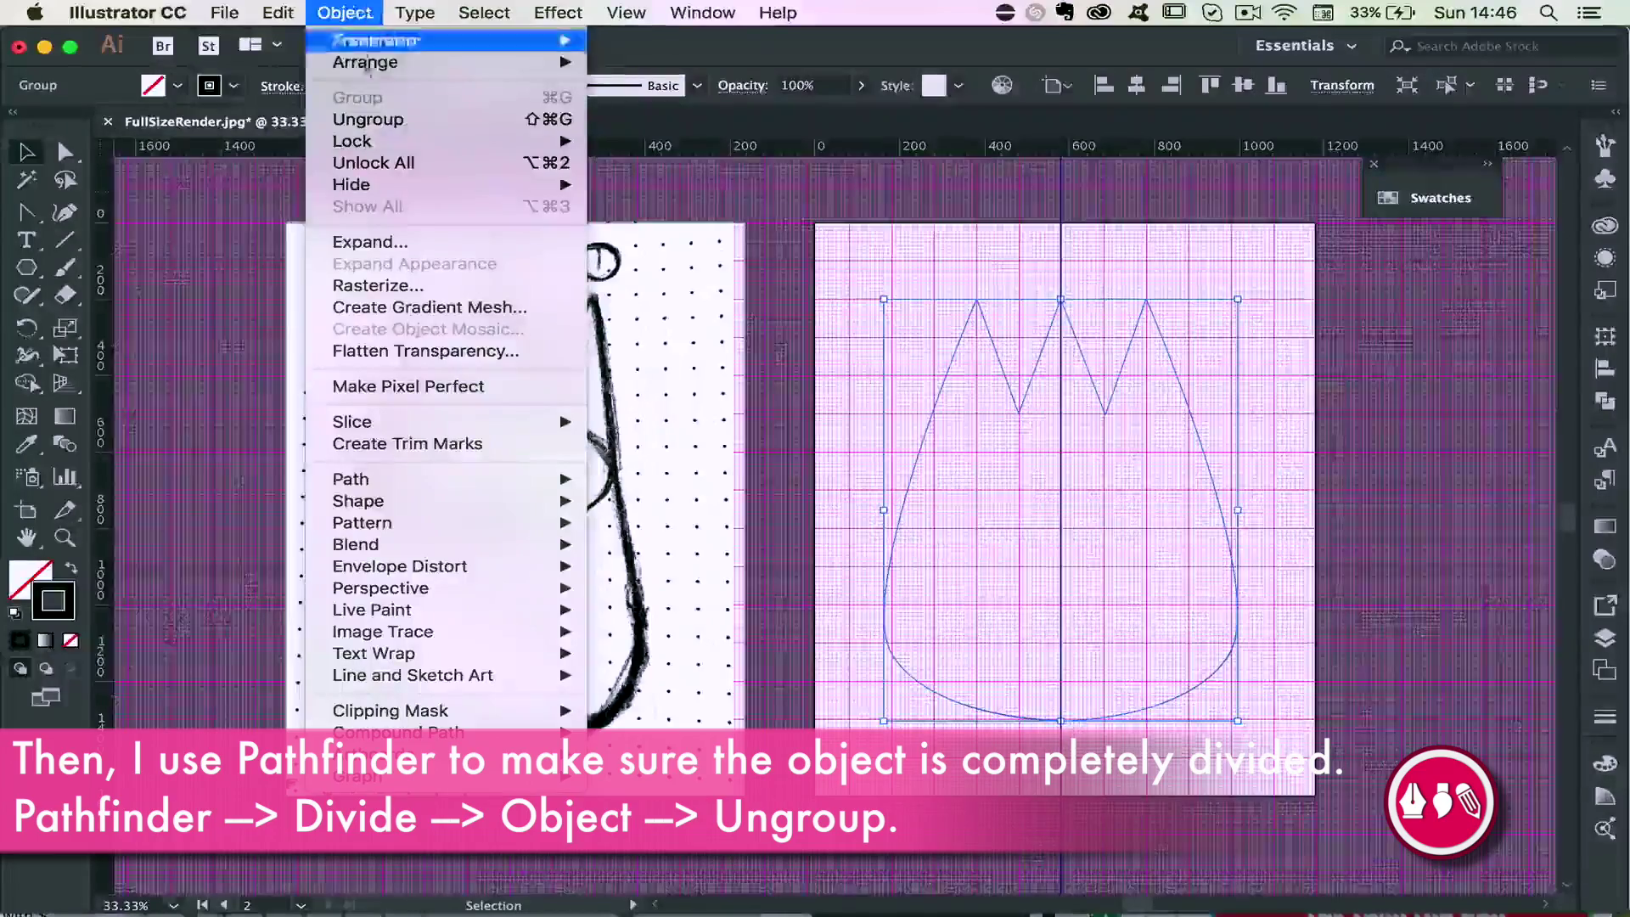
click(370, 116)
click(344, 12)
Delete the half of the crowned body to the right of the centre guide
click(939, 277)
click(925, 262)
drag(1152, 284, 1200, 761)
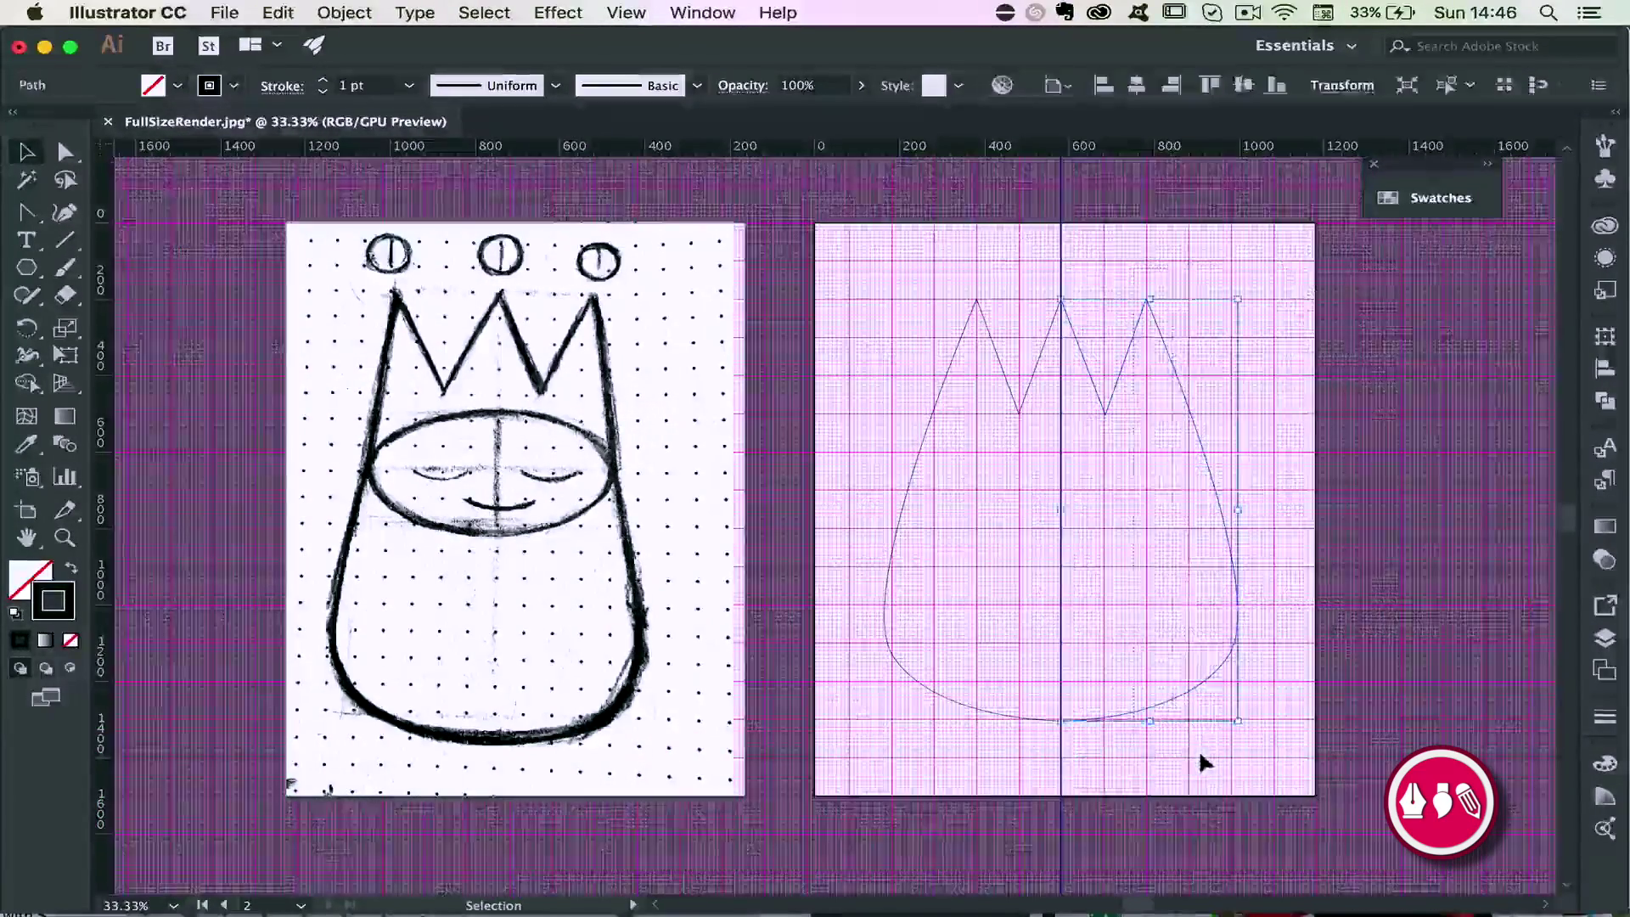
key(Delete)
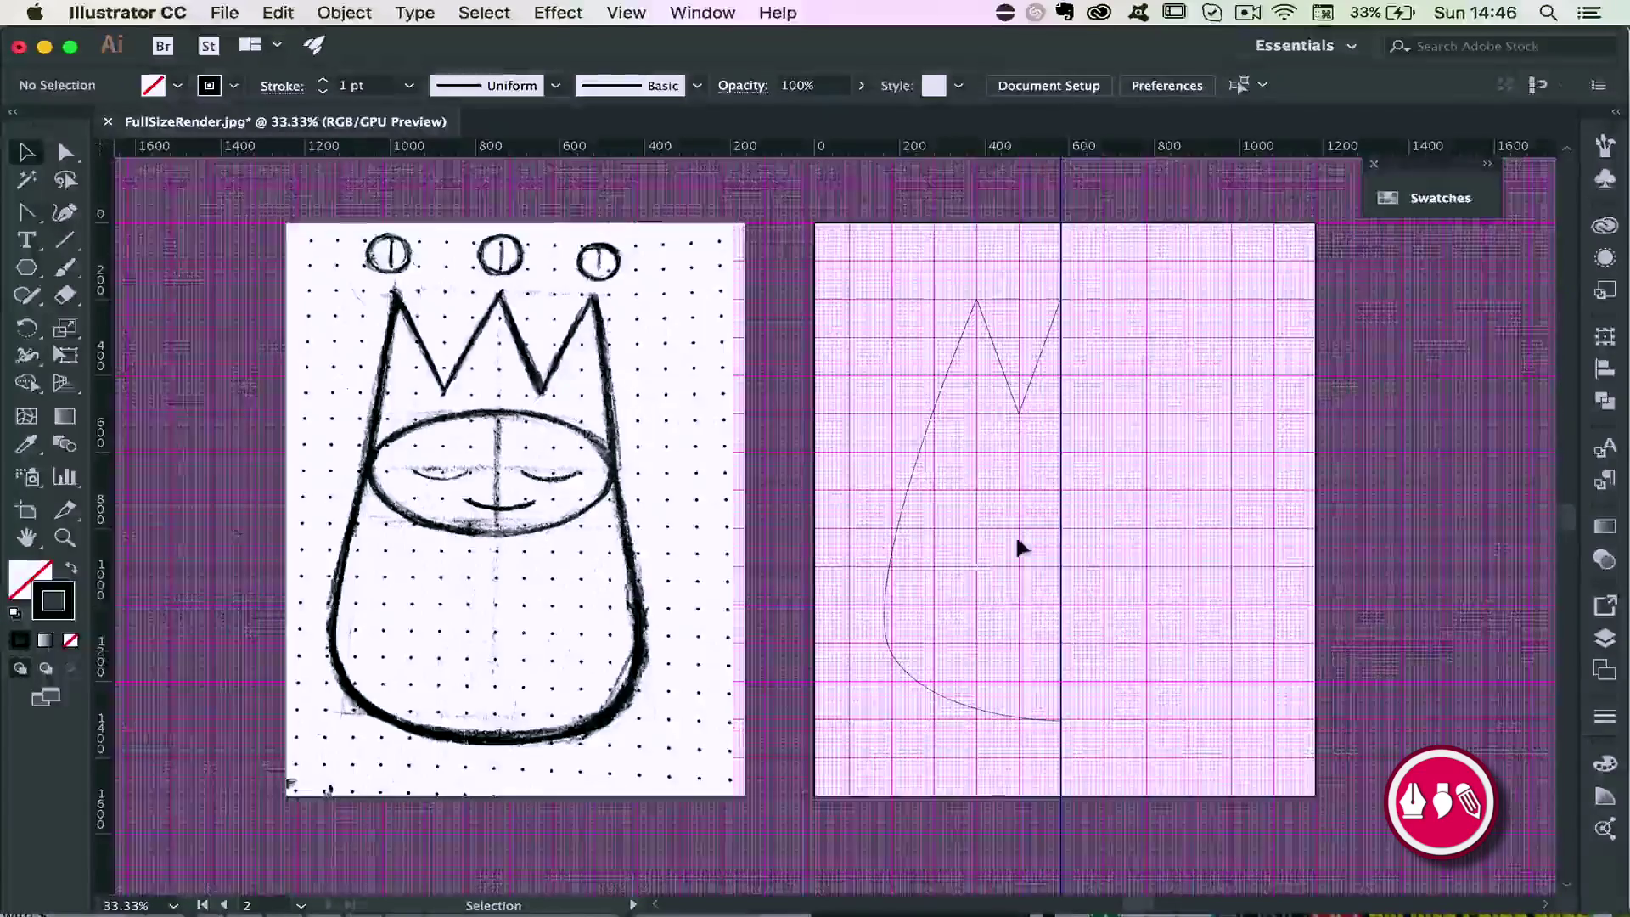
key(super+a)
click(1092, 519)
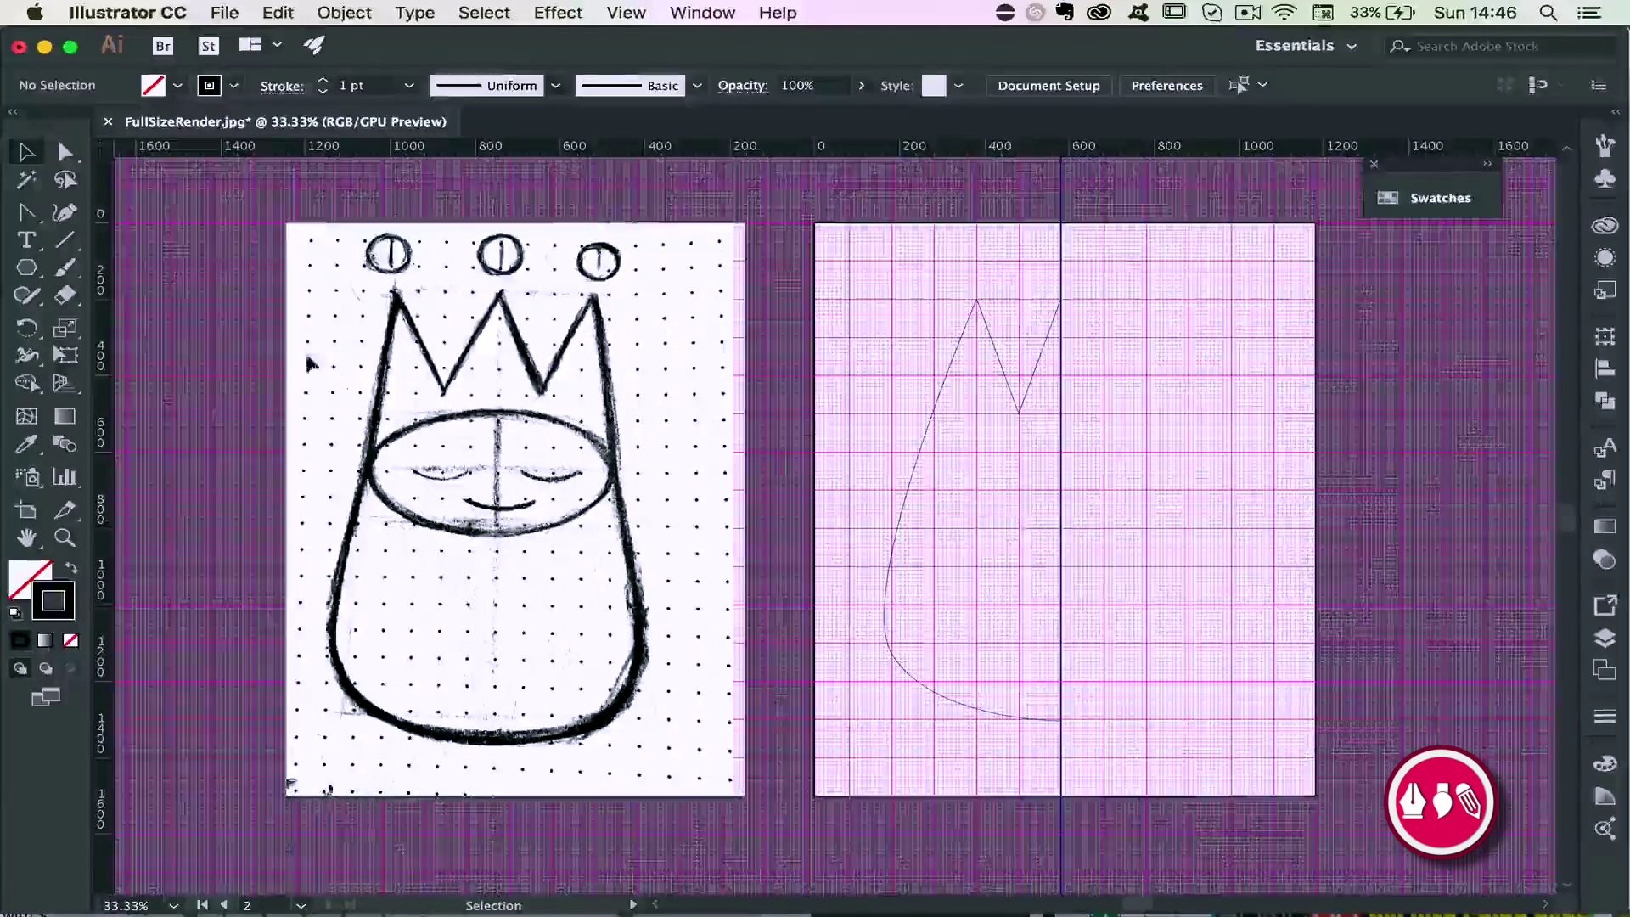
Reshape the remaining half's outer side and lower curve with Direct Selection so the body becomes narrower
click(66, 153)
mouse_move(891, 659)
mouse_down()
mouse_move(917, 673)
mouse_move(891, 666)
mouse_move(895, 680)
mouse_up()
drag(936, 744, 900, 643)
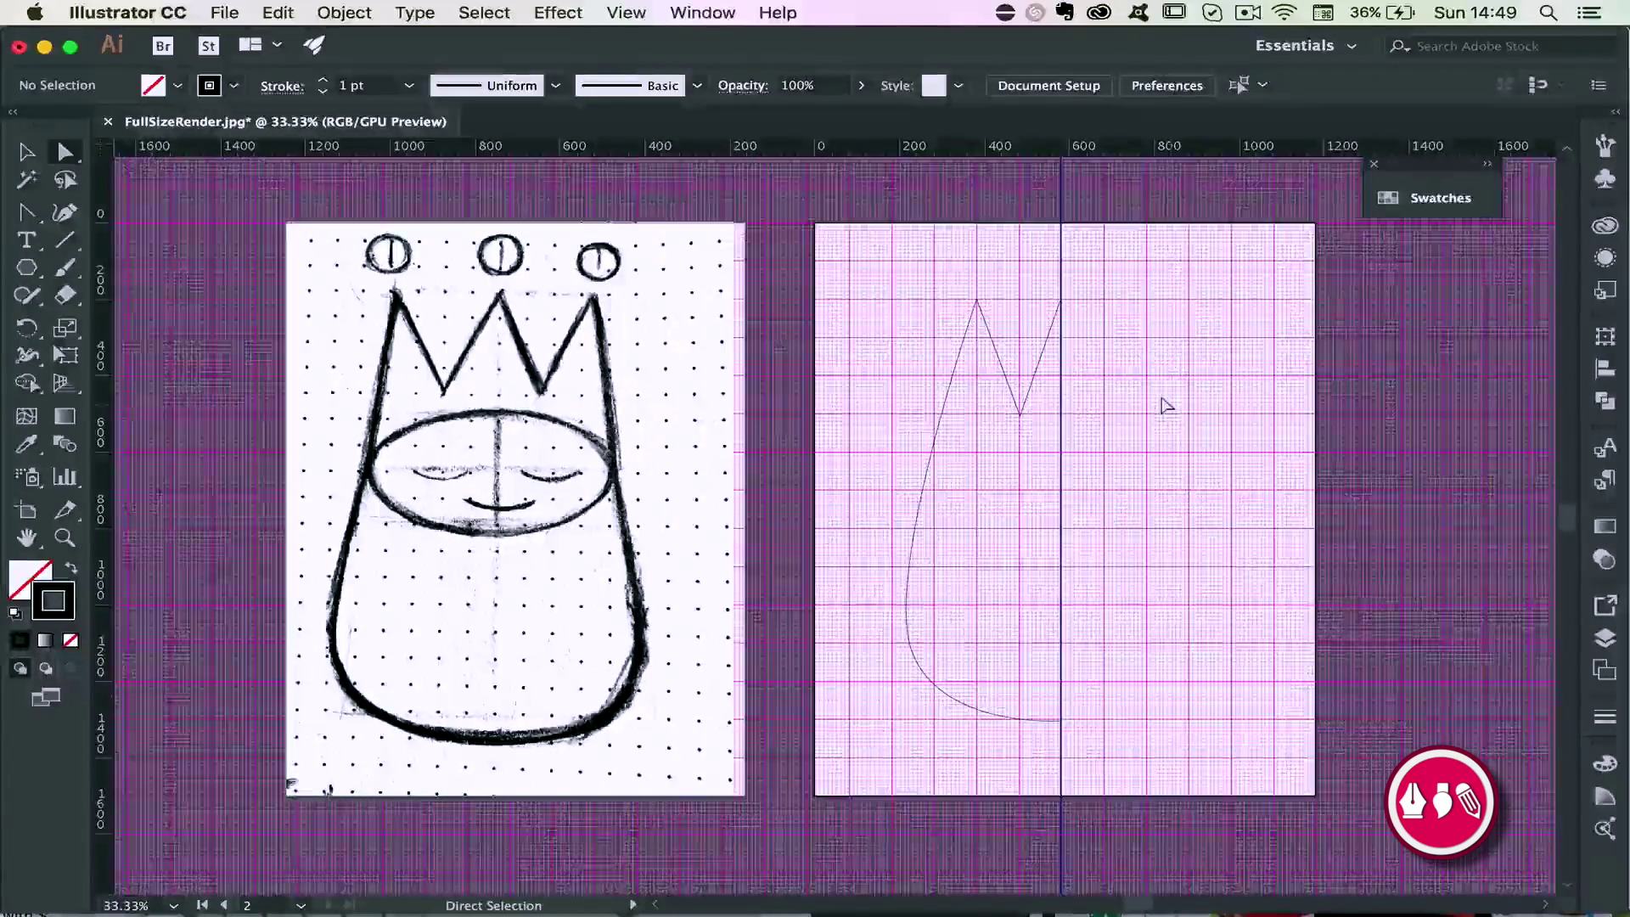
Create a mirrored copy of the half body by reflecting it across the vertical axis
key(v)
click(955, 695)
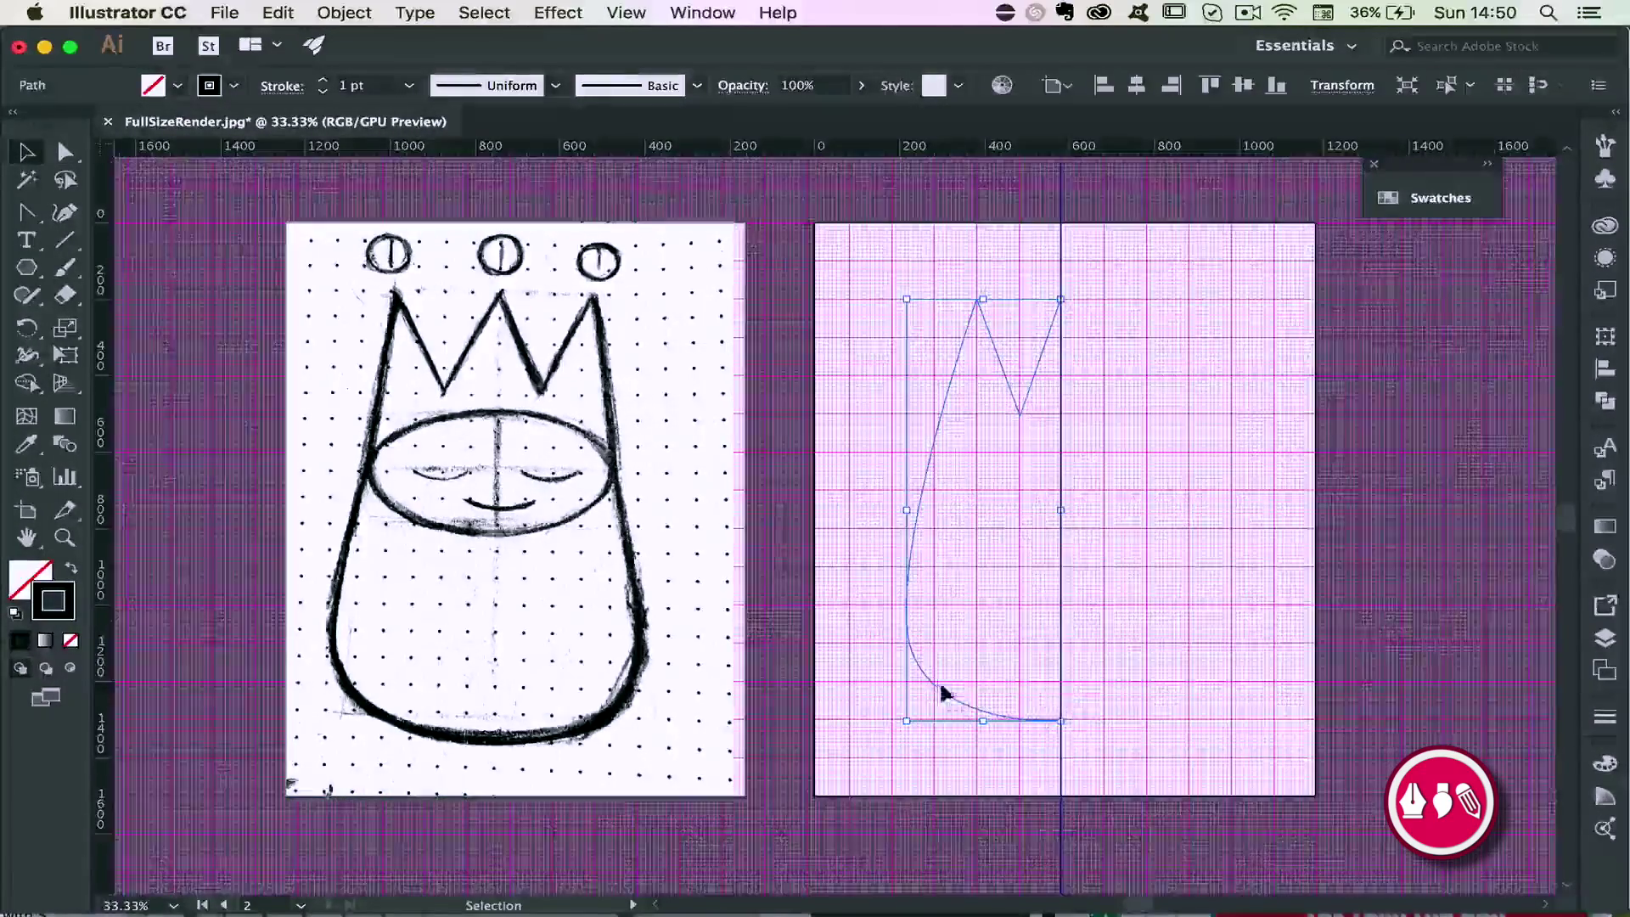
right_click(939, 690)
mouse_move(1053, 780)
click(1226, 775)
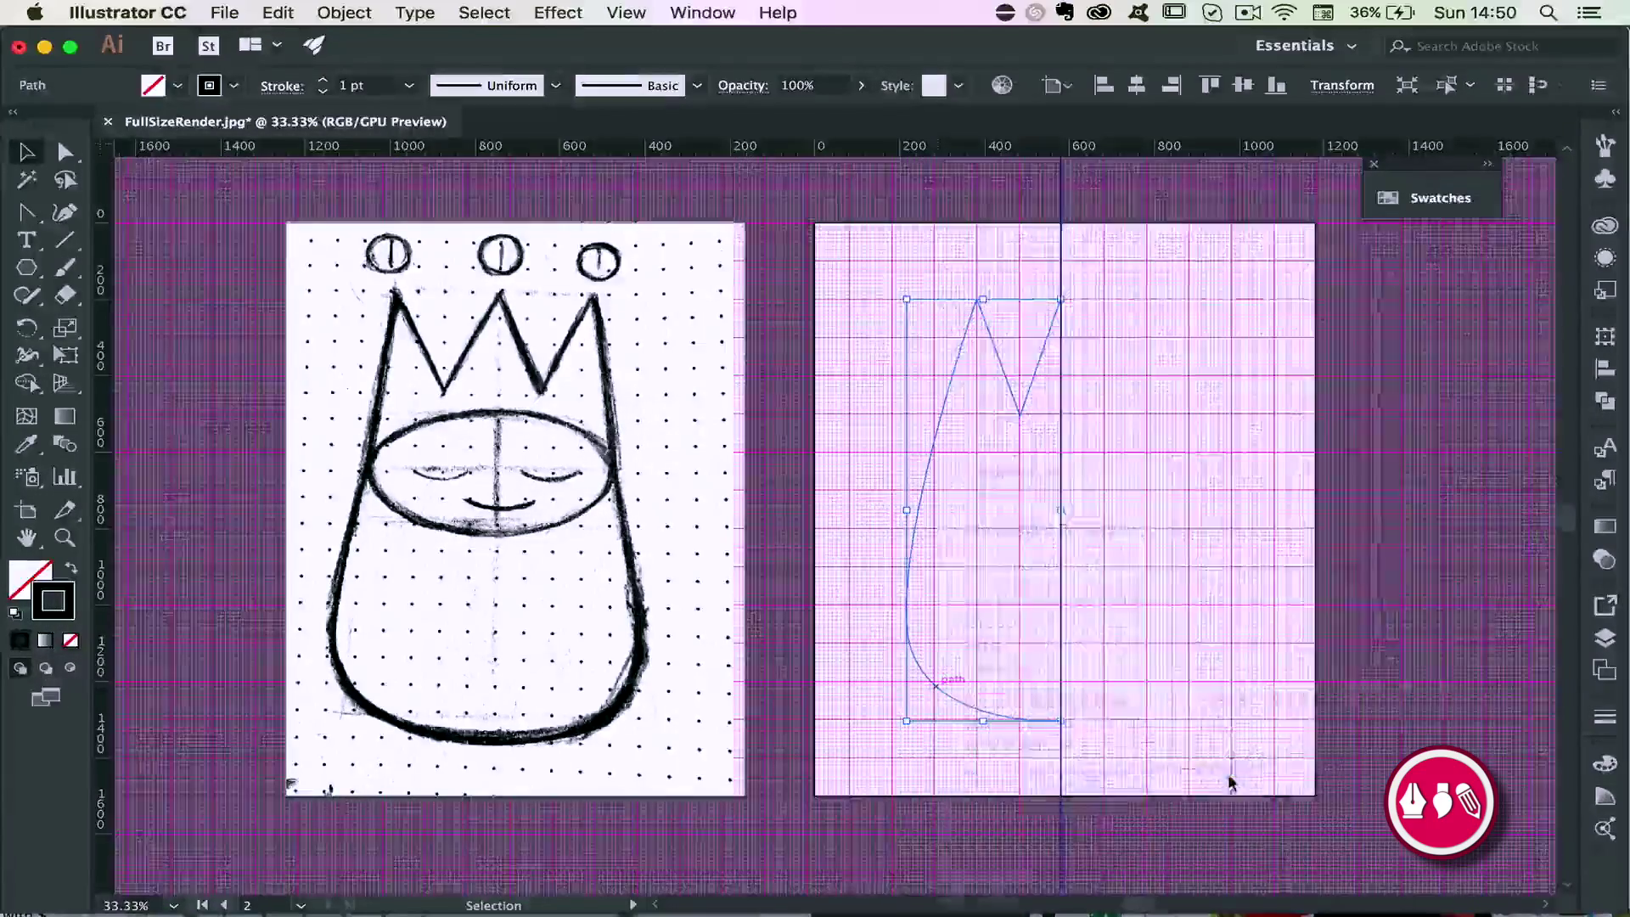
drag(1120, 217, 552, 268)
click(437, 389)
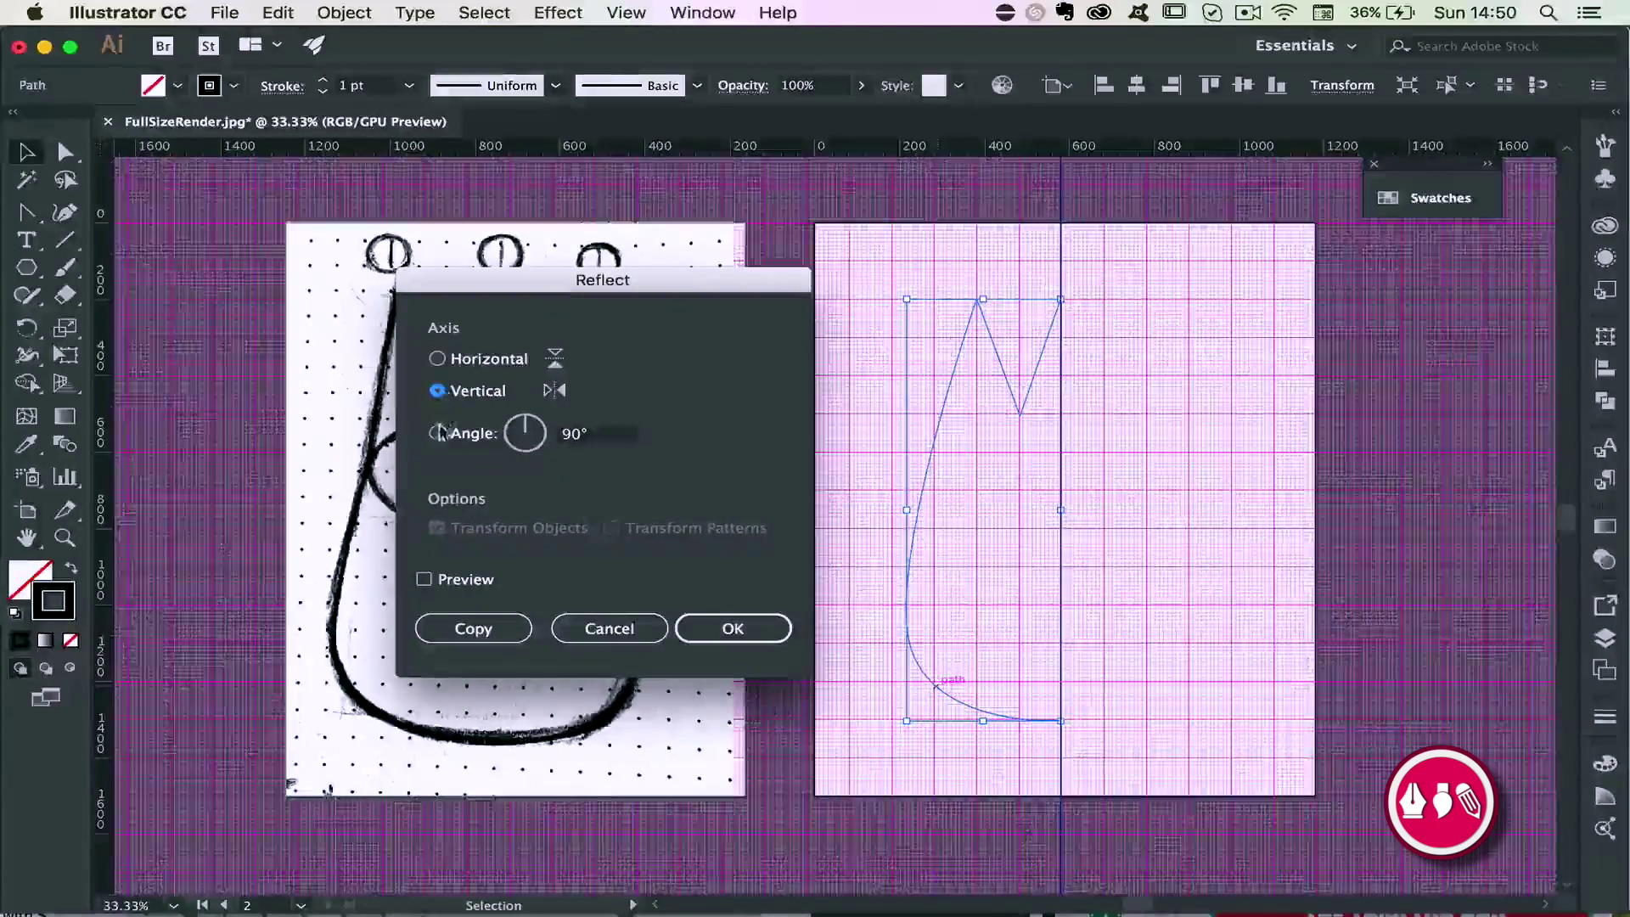
click(424, 579)
click(468, 626)
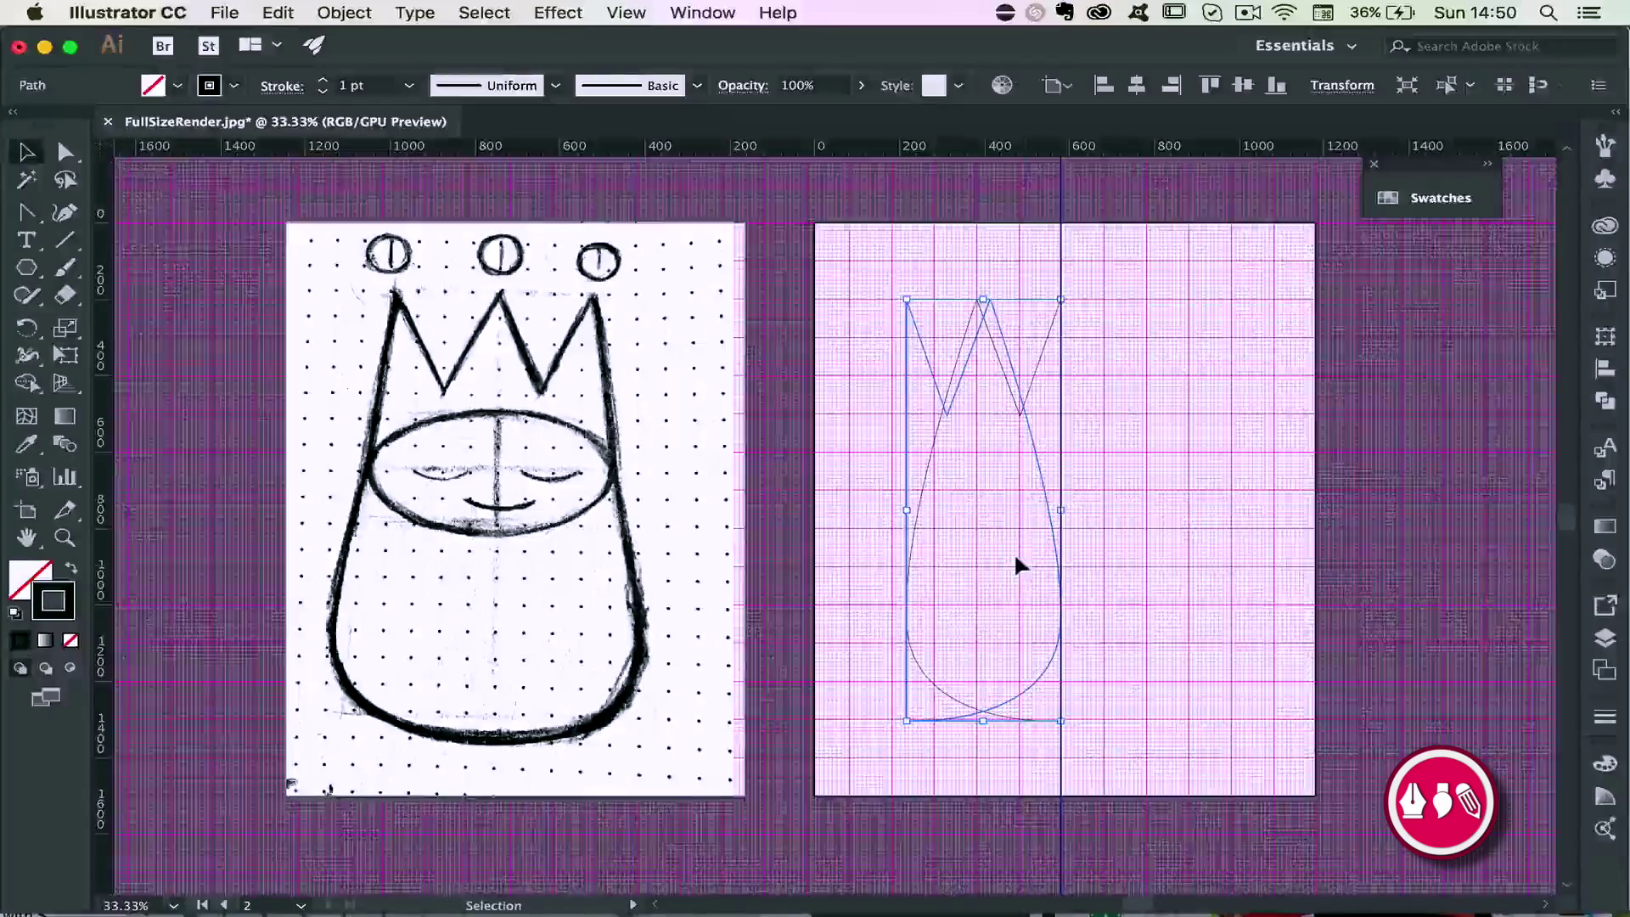
Move one mirrored half to the other side of the centre guide so both halves meet along it
click(1117, 546)
drag(909, 484, 1032, 450)
key(super+z)
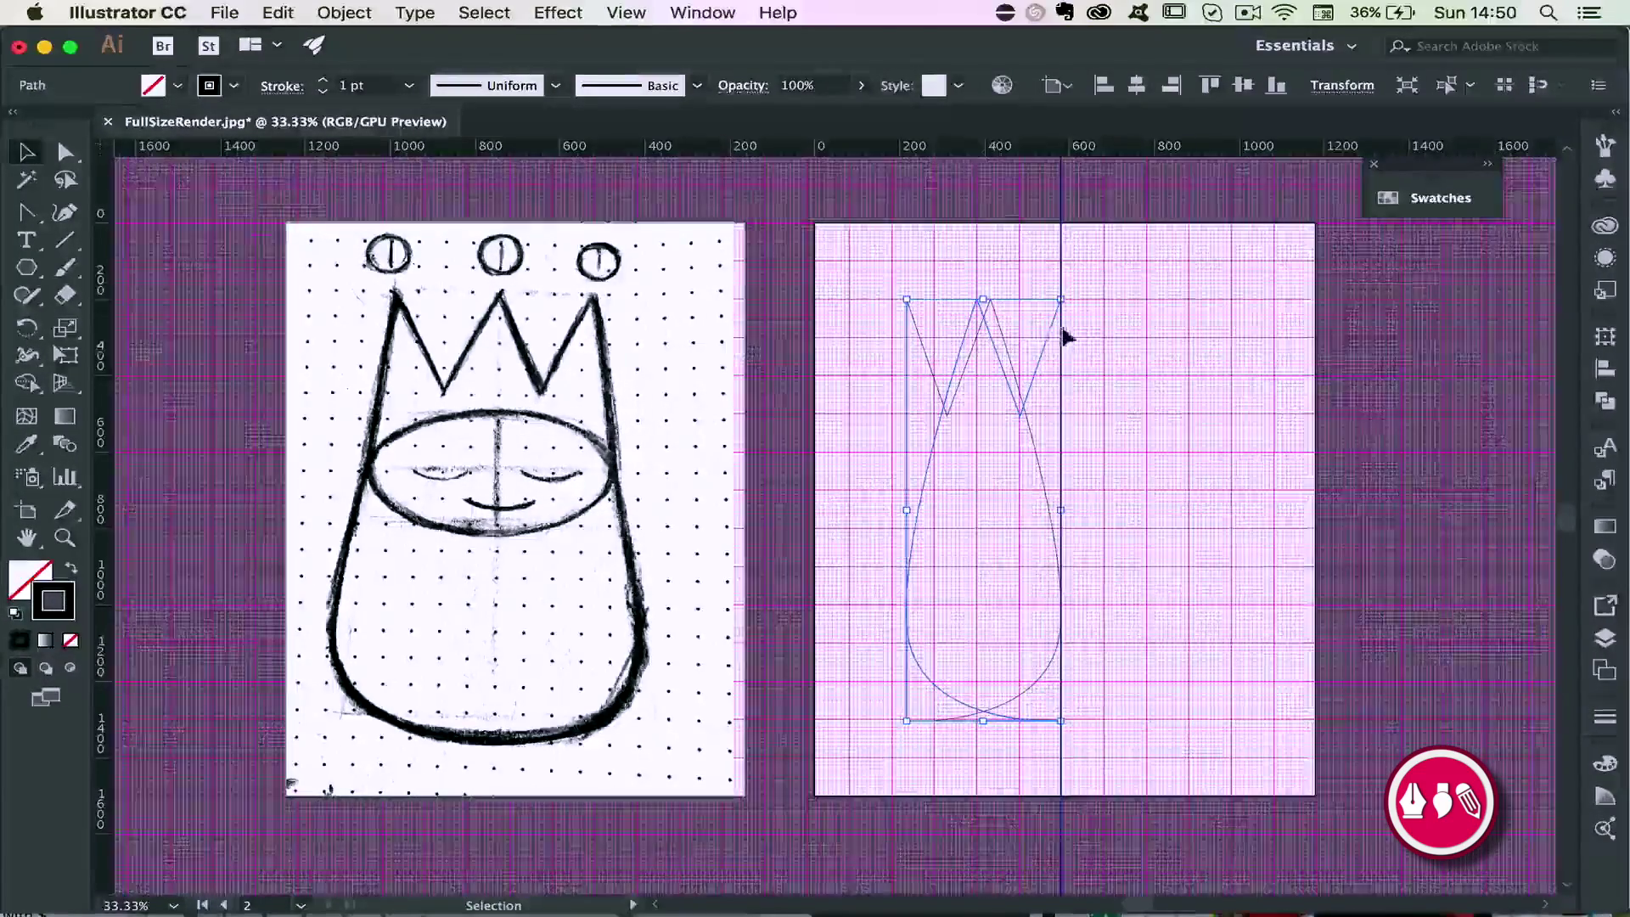
drag(1004, 334, 1189, 340)
click(1219, 343)
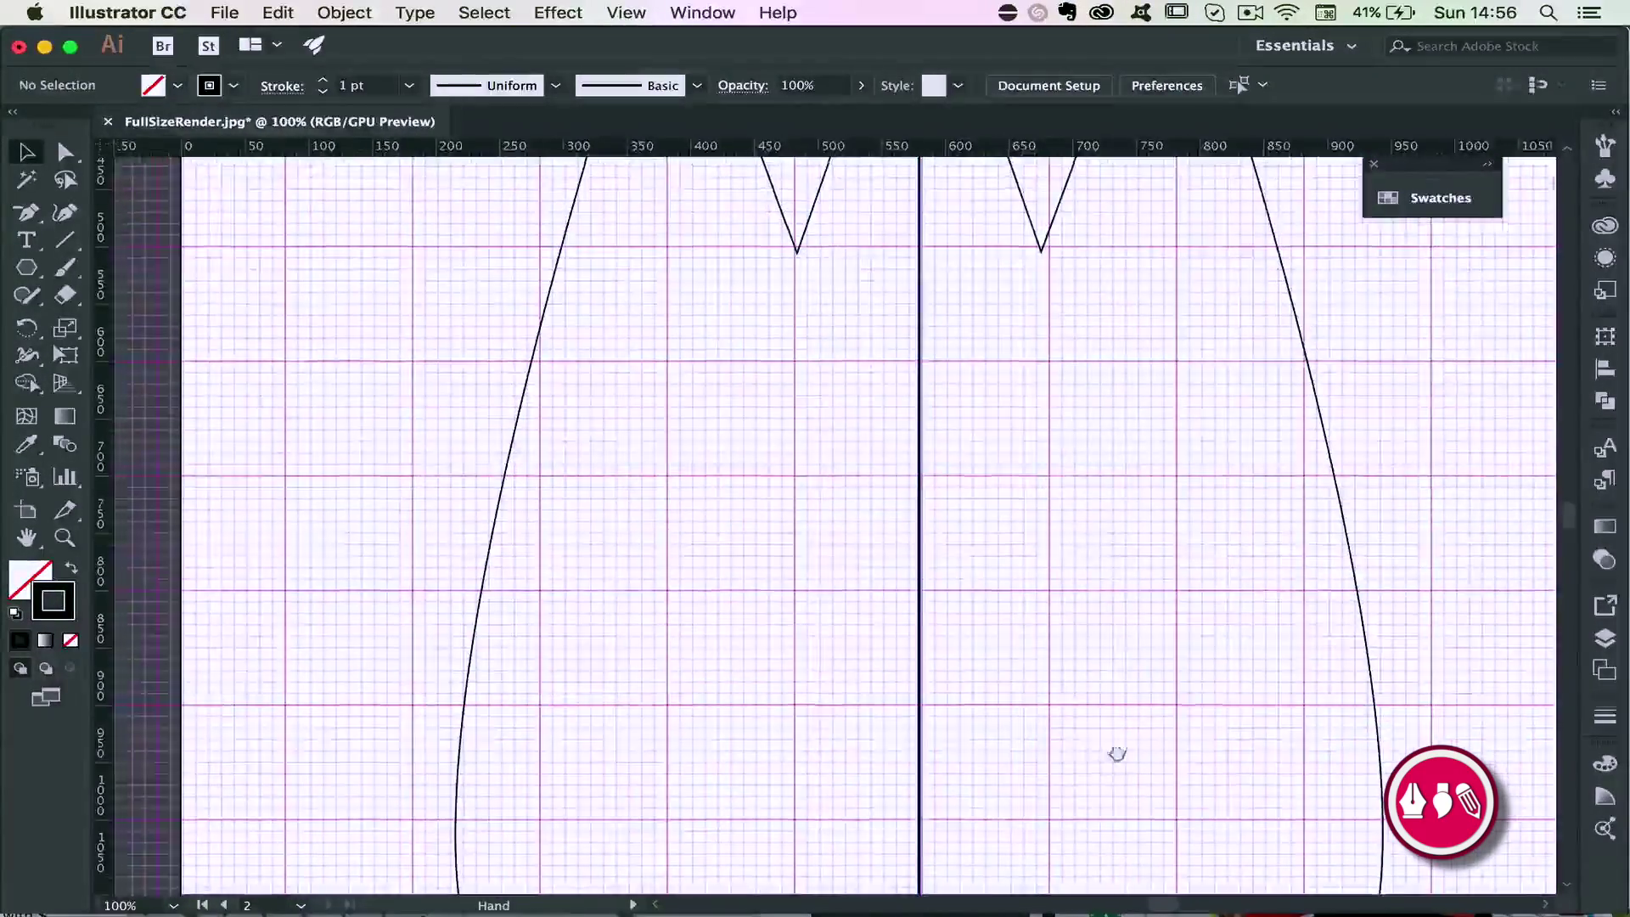
Examine the seam between the two halves at the body's bottom edge and at the crown's middle peak
drag(1117, 753, 1035, 404)
click(996, 791)
click(1129, 782)
click(1182, 723)
click(1100, 840)
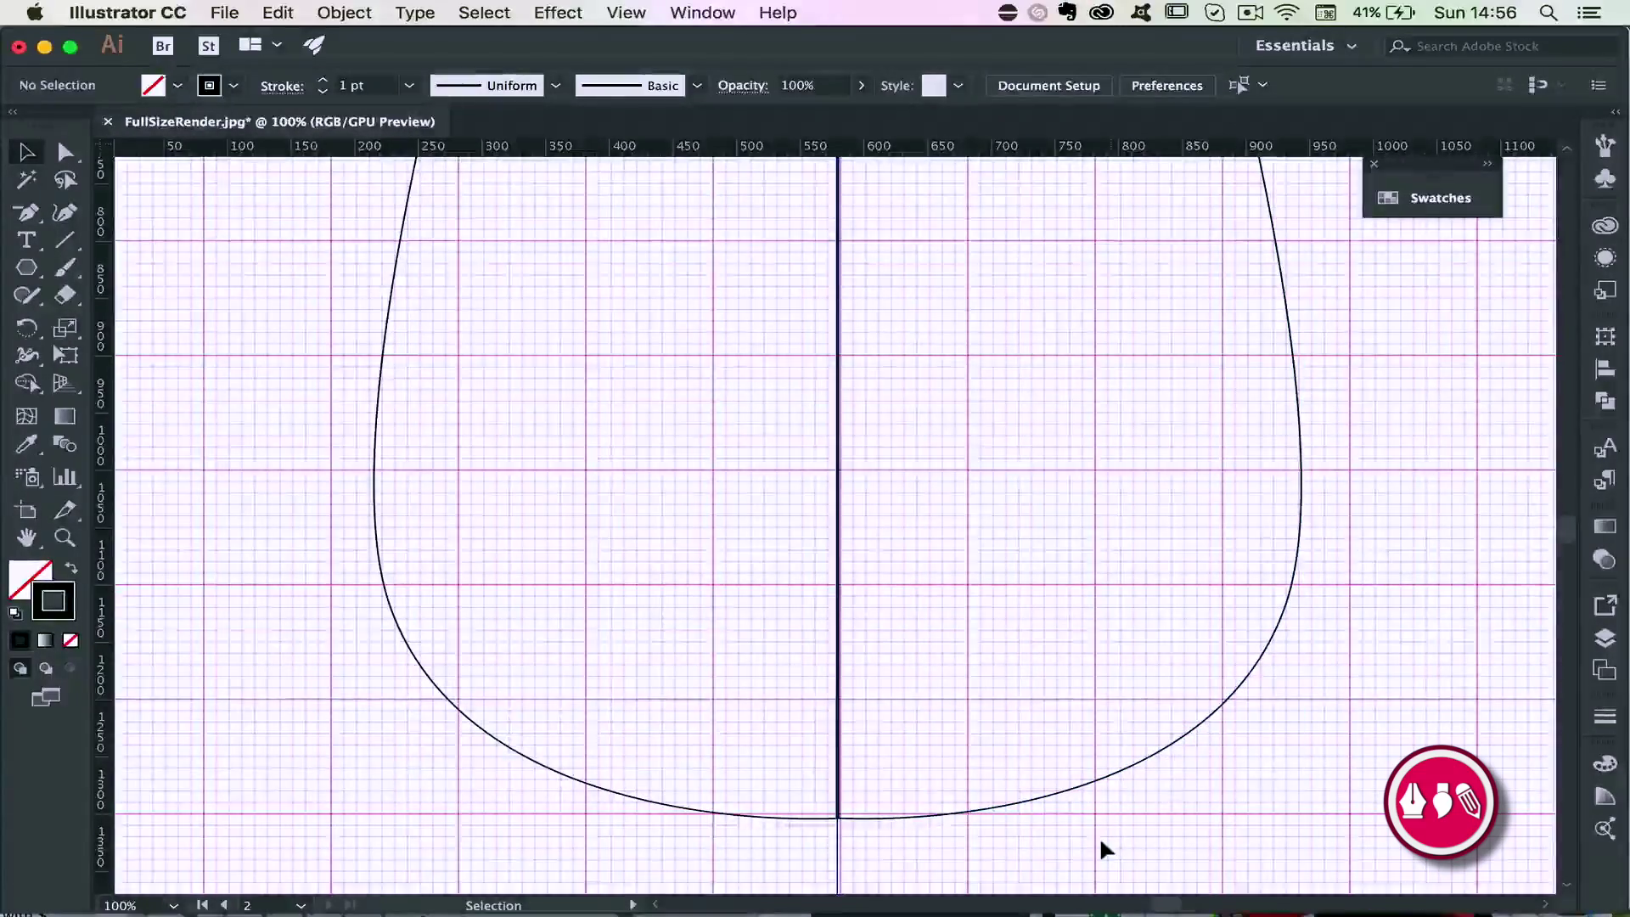
scroll(1052, 764, up, 10)
scroll(1053, 764, left, 2)
drag(1076, 774, 1079, 797)
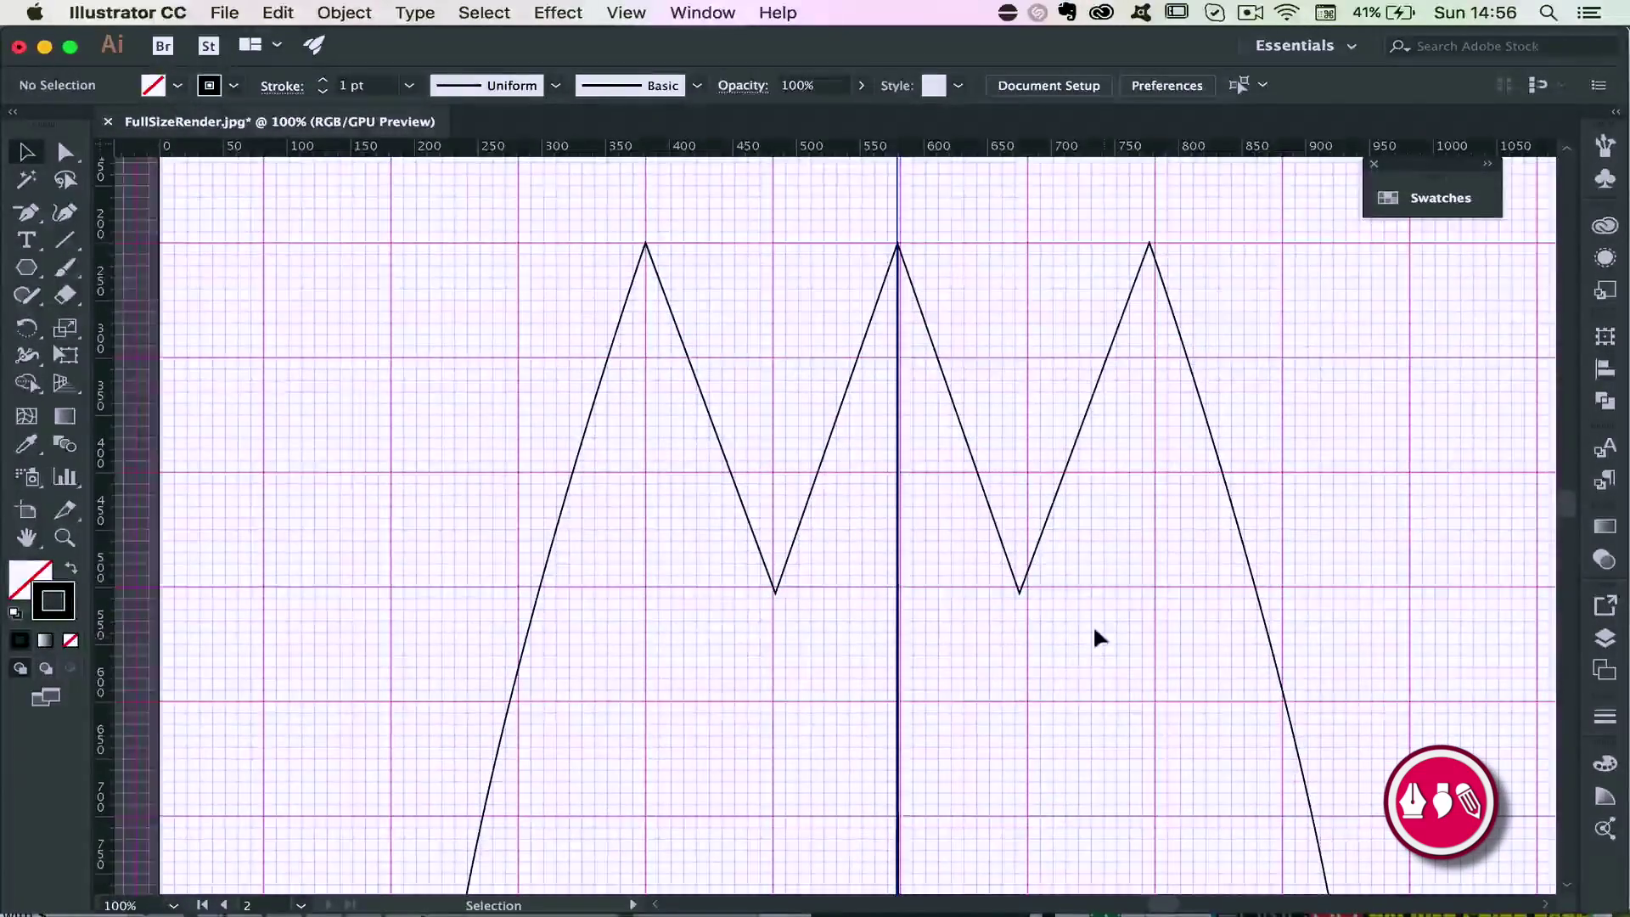
Select both body halves and merge them into one shape with Pathfinder Unite
key(super+minus)
key(super+minus)
drag(1094, 627, 1127, 441)
drag(616, 440, 1242, 781)
click(1604, 400)
click(1296, 387)
click(1205, 382)
click(1054, 319)
click(1135, 476)
scroll(1131, 478, up, 3)
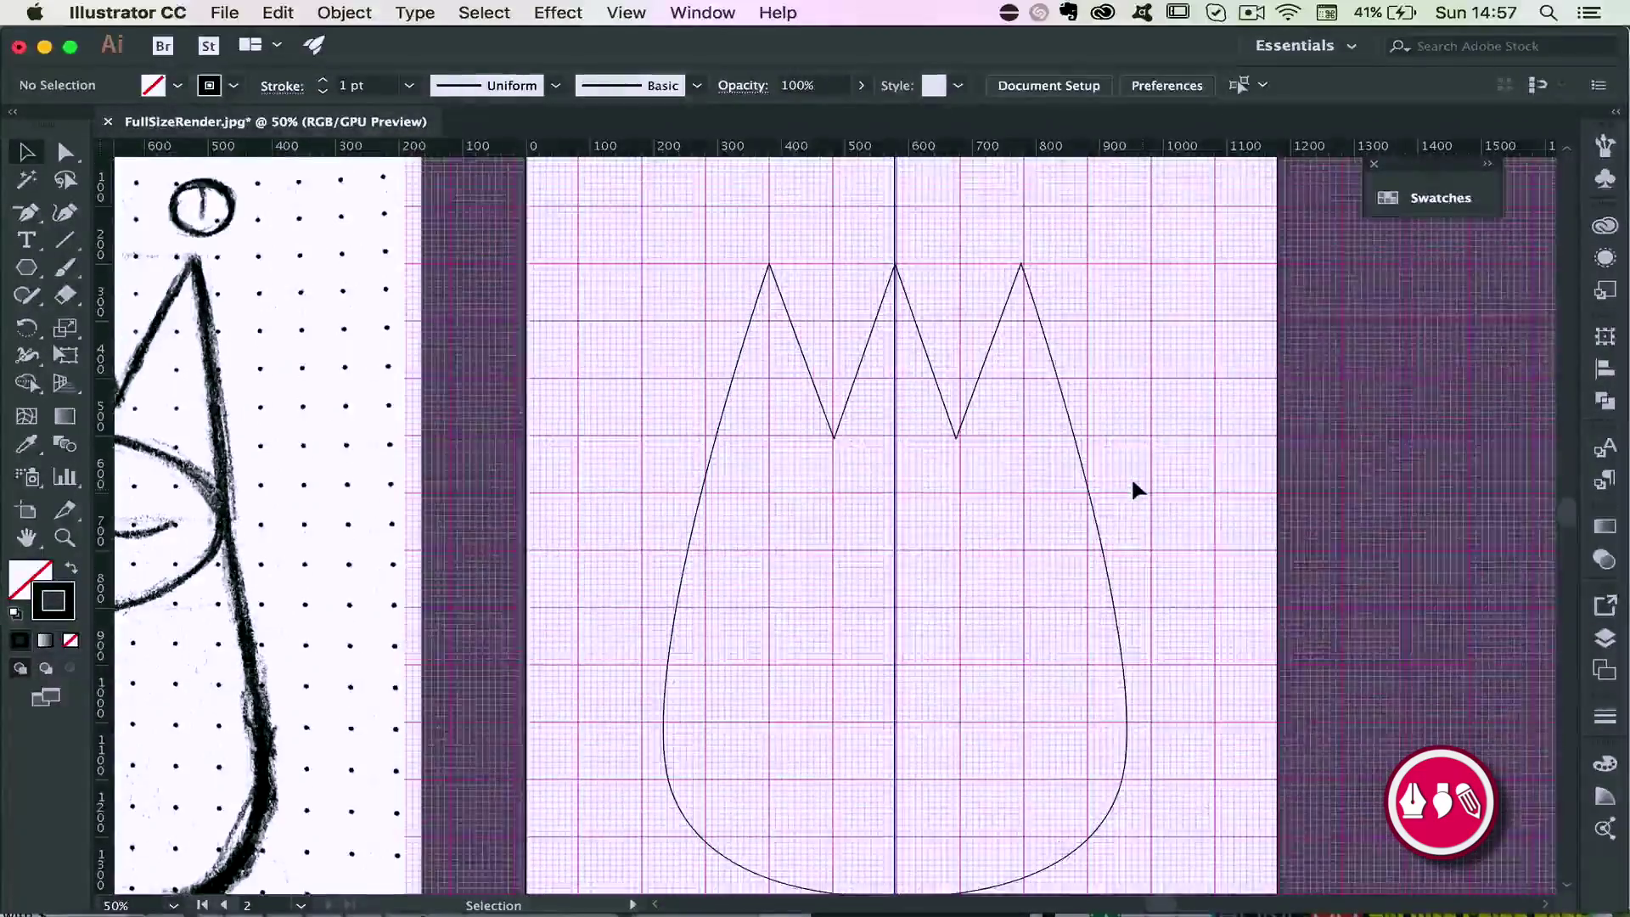
Draw a wide ellipse for the face centred on the guide and nudge it down to just below the crown's valleys
scroll(1131, 478, down, 1)
key(l)
drag(890, 517, 1081, 629)
key(Down)
key(Down)
key(Down)
key(Down)
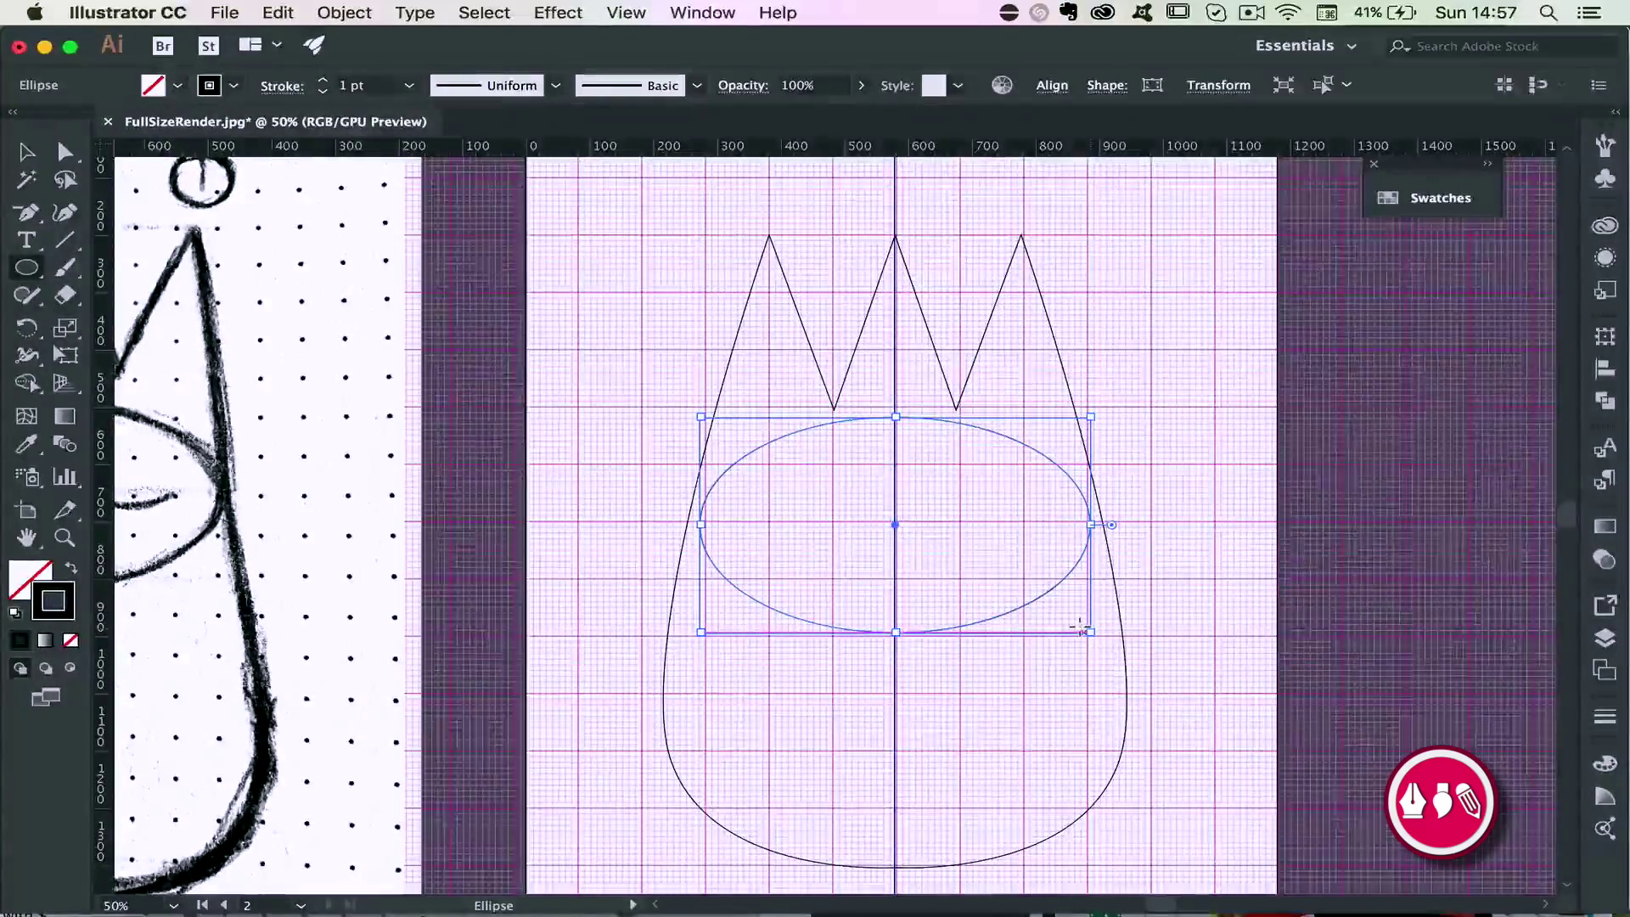
key(v)
click(1249, 326)
drag(1150, 346, 1201, 354)
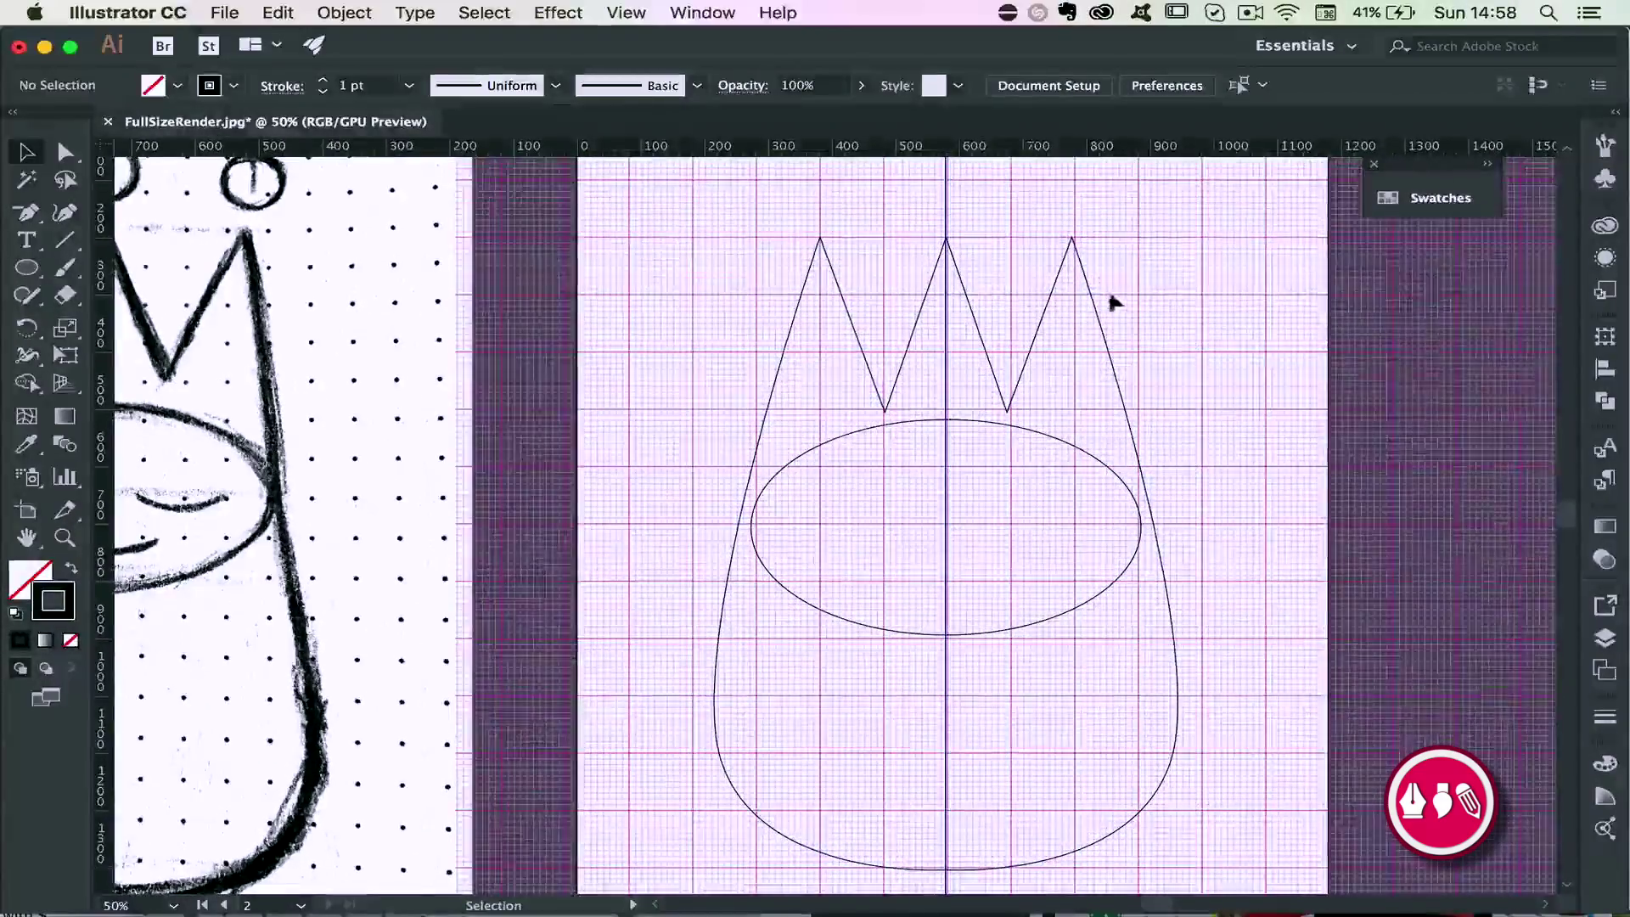
Draw a small circle above the left crown peak and duplicate it above the middle and right peaks
key(l)
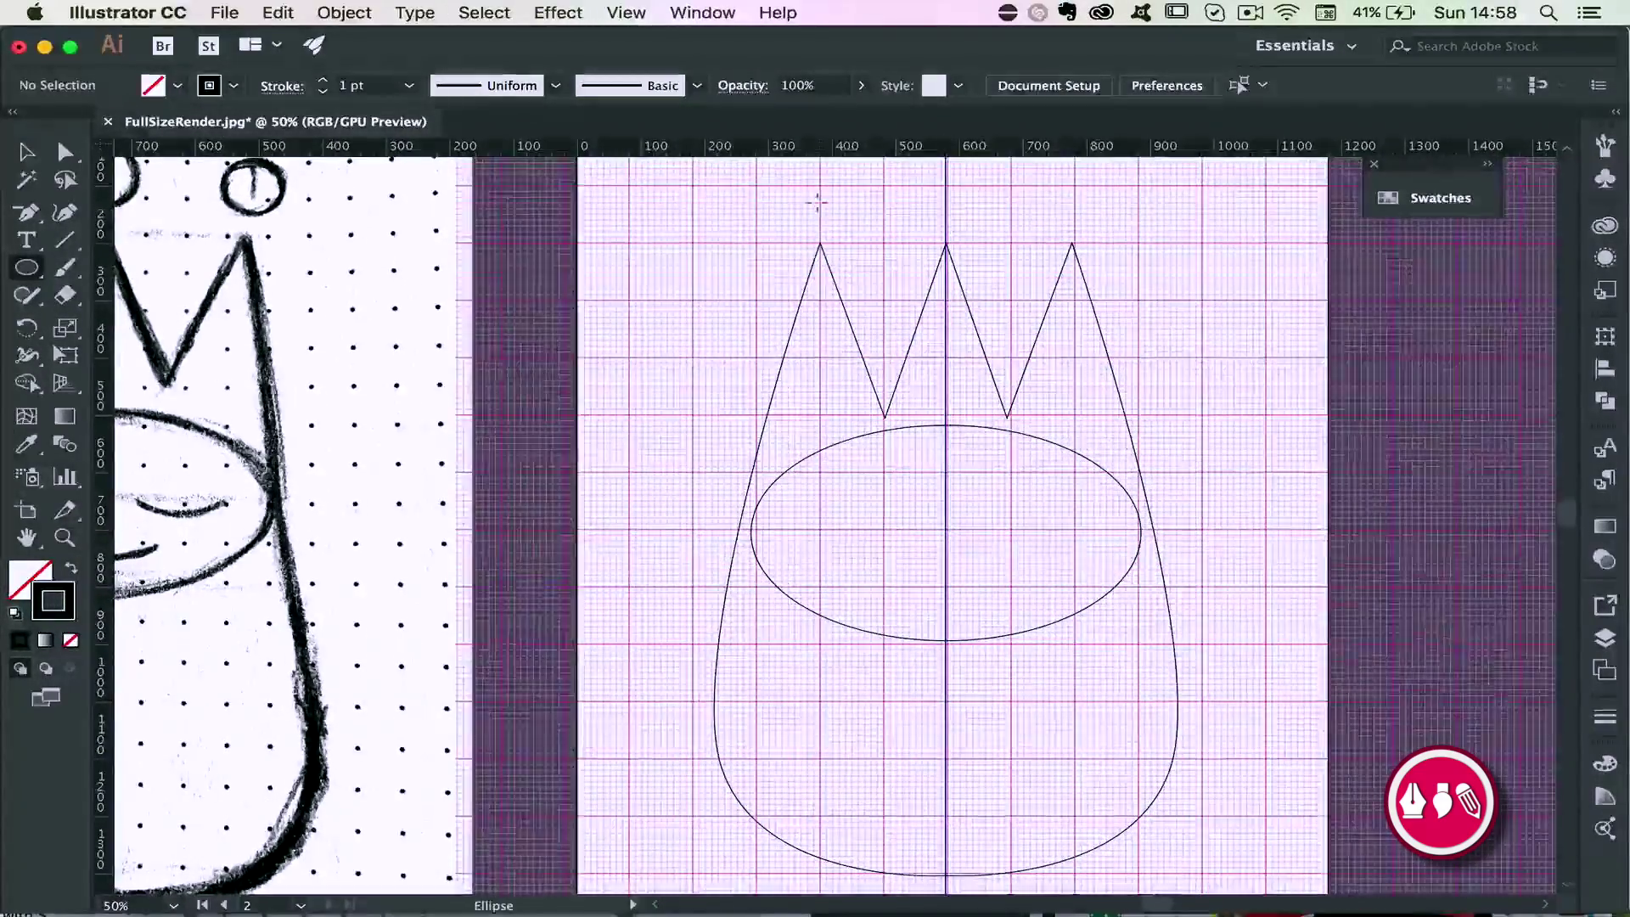
drag(819, 207, 933, 227)
key(v)
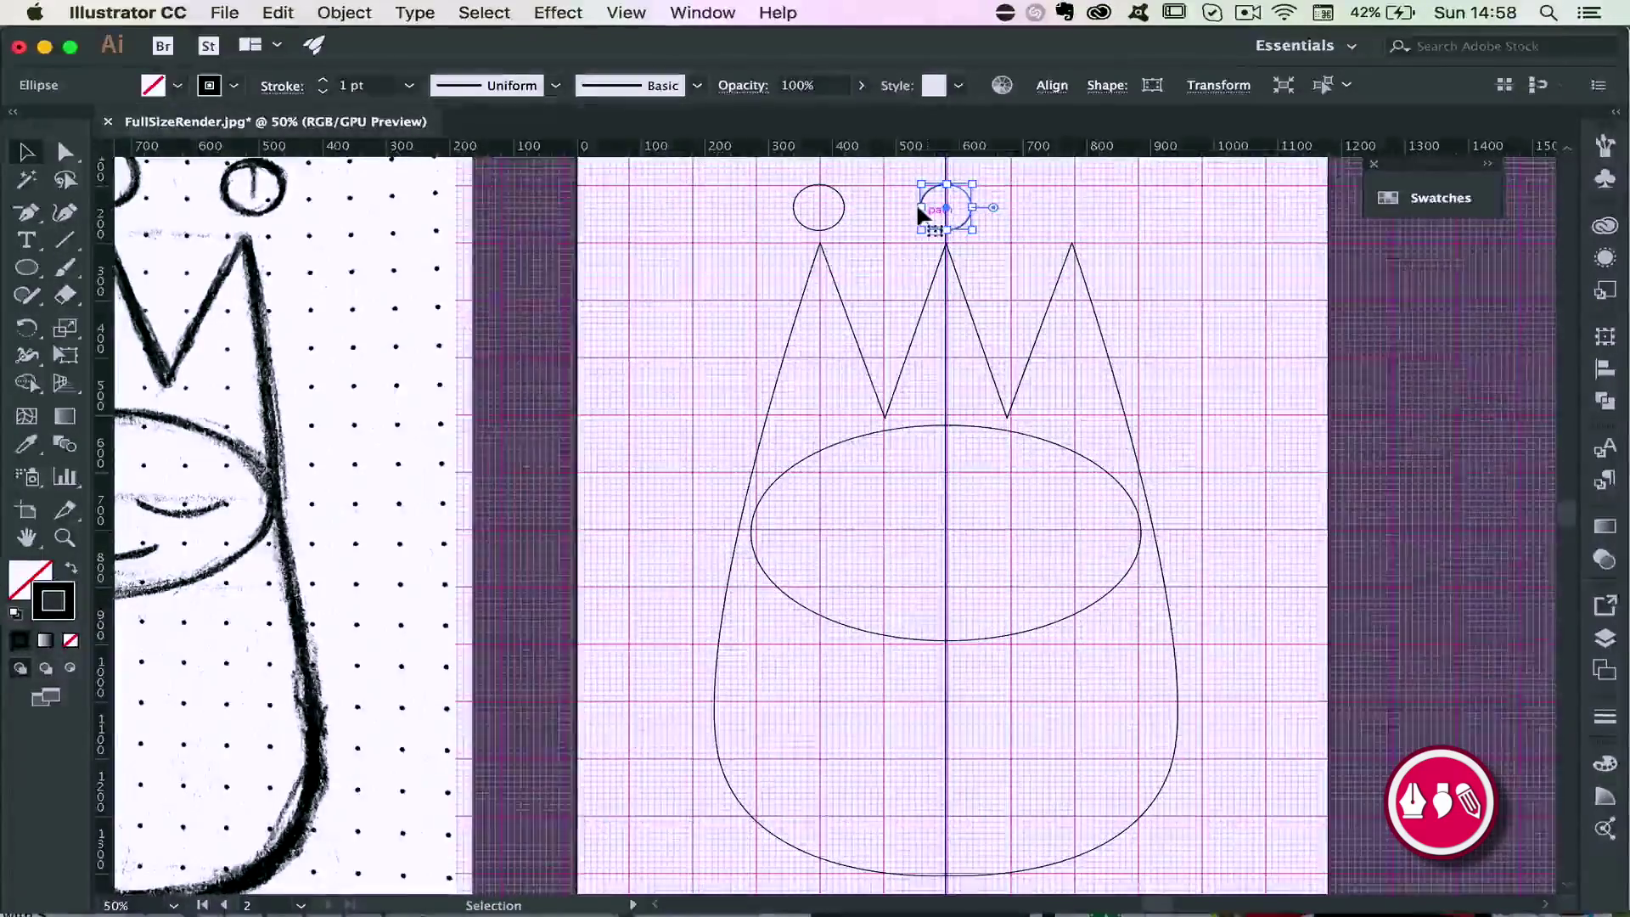
key(super+d)
click(1155, 247)
scroll(1155, 246, up, 1)
scroll(1151, 234, down, 4)
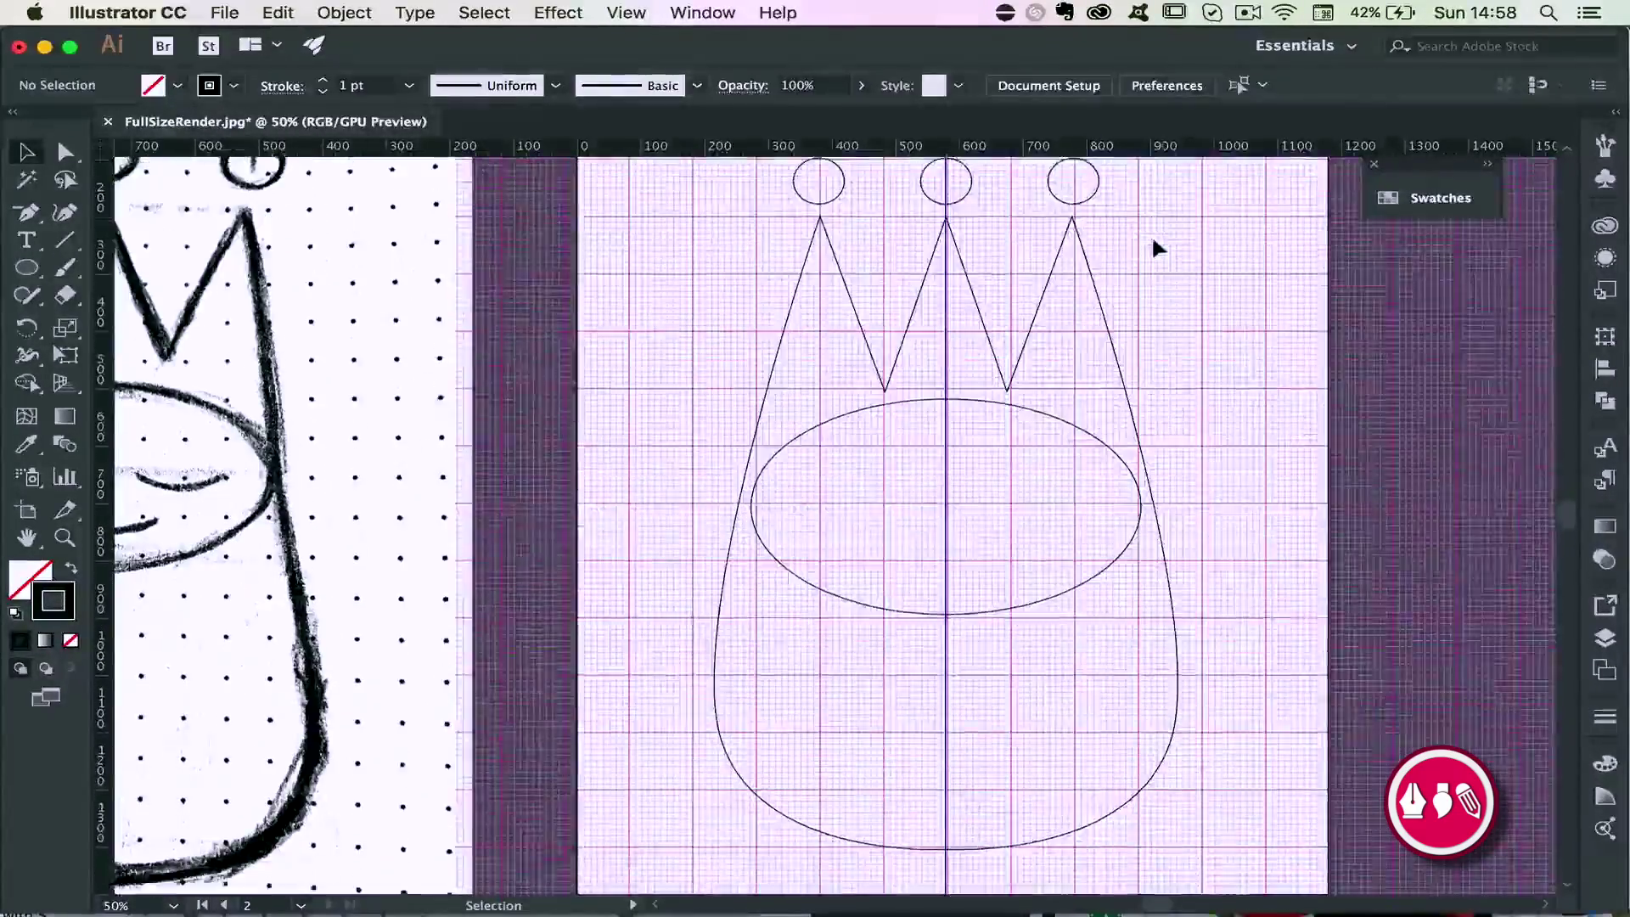
Draw a small ellipse at the face's centre and set its stroke to 5 pt
click(27, 267)
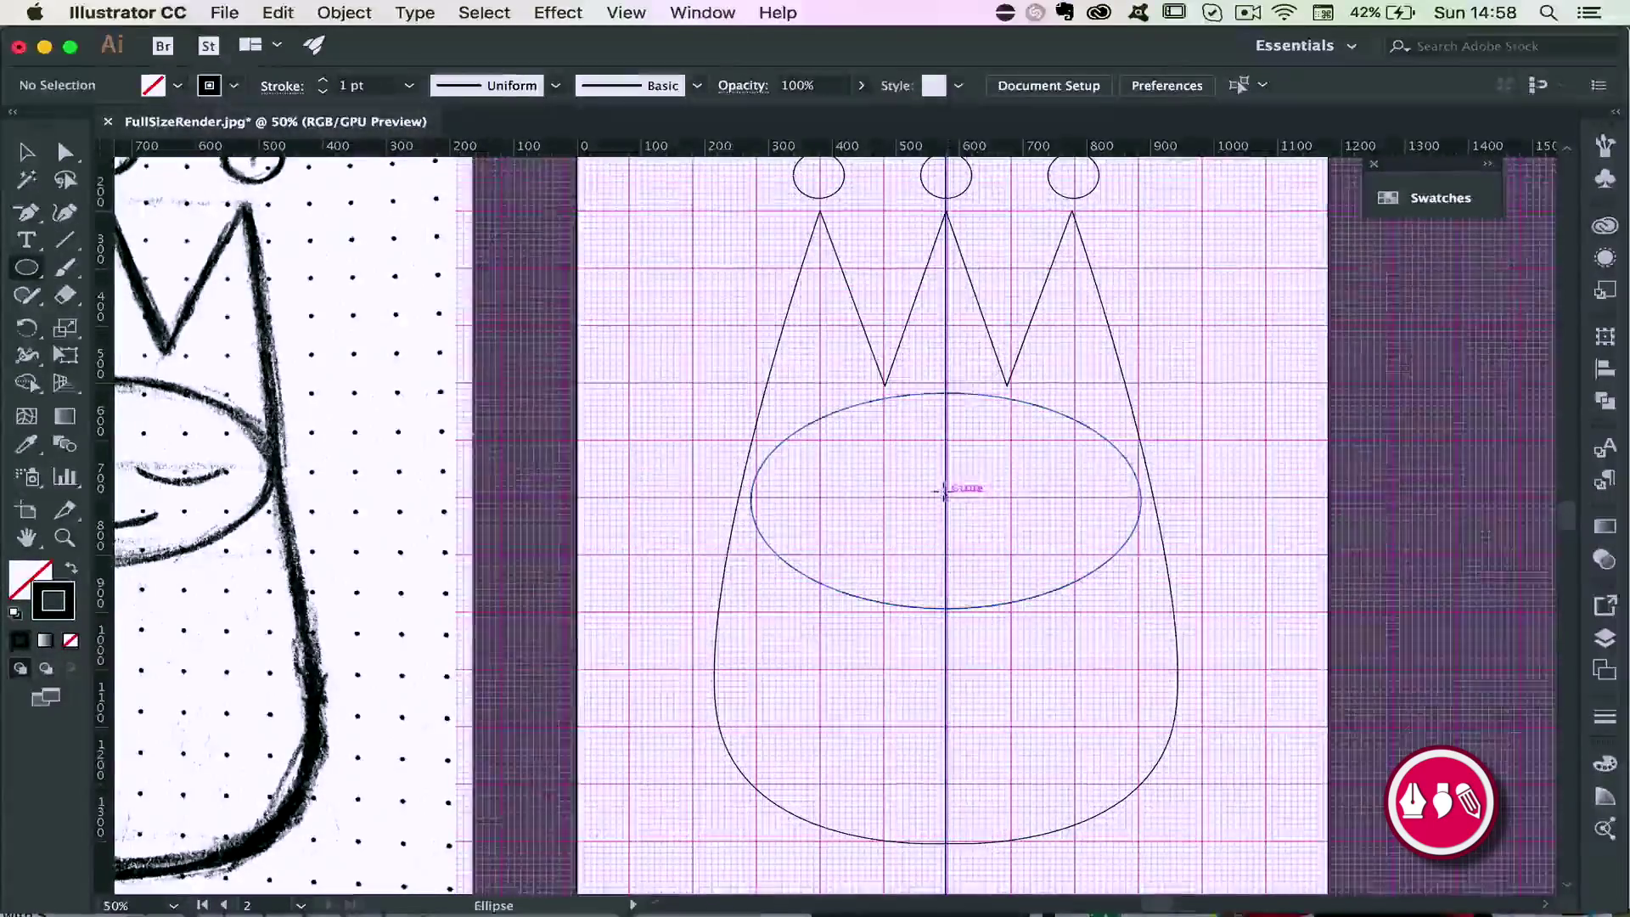
drag(946, 494, 1006, 525)
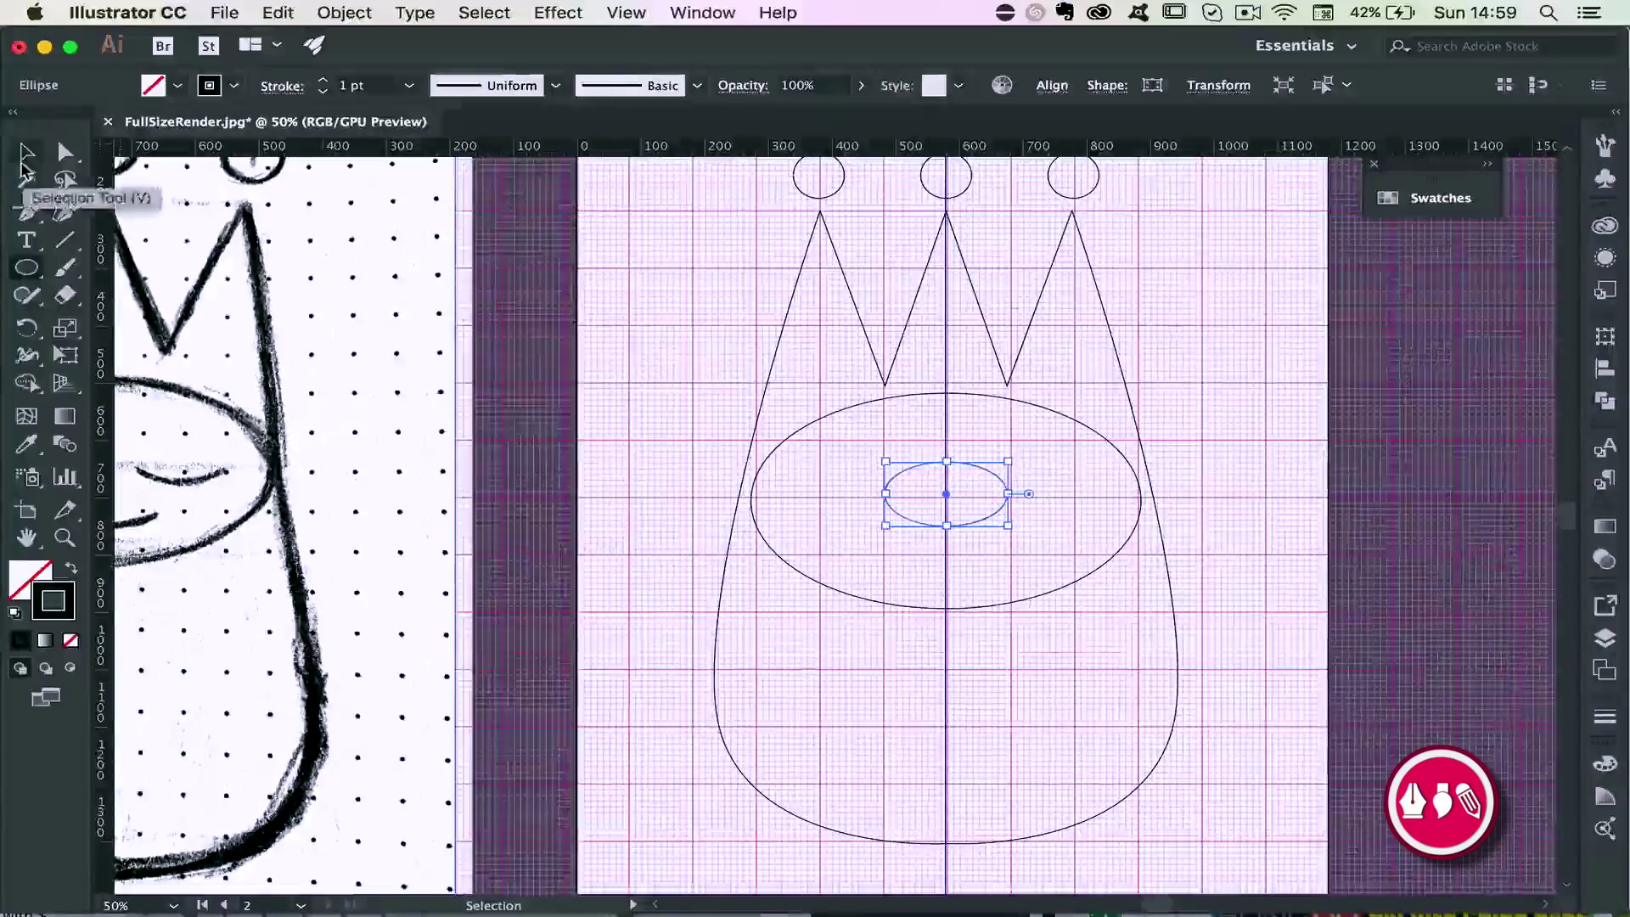
click(323, 80)
click(323, 81)
click(323, 80)
click(323, 81)
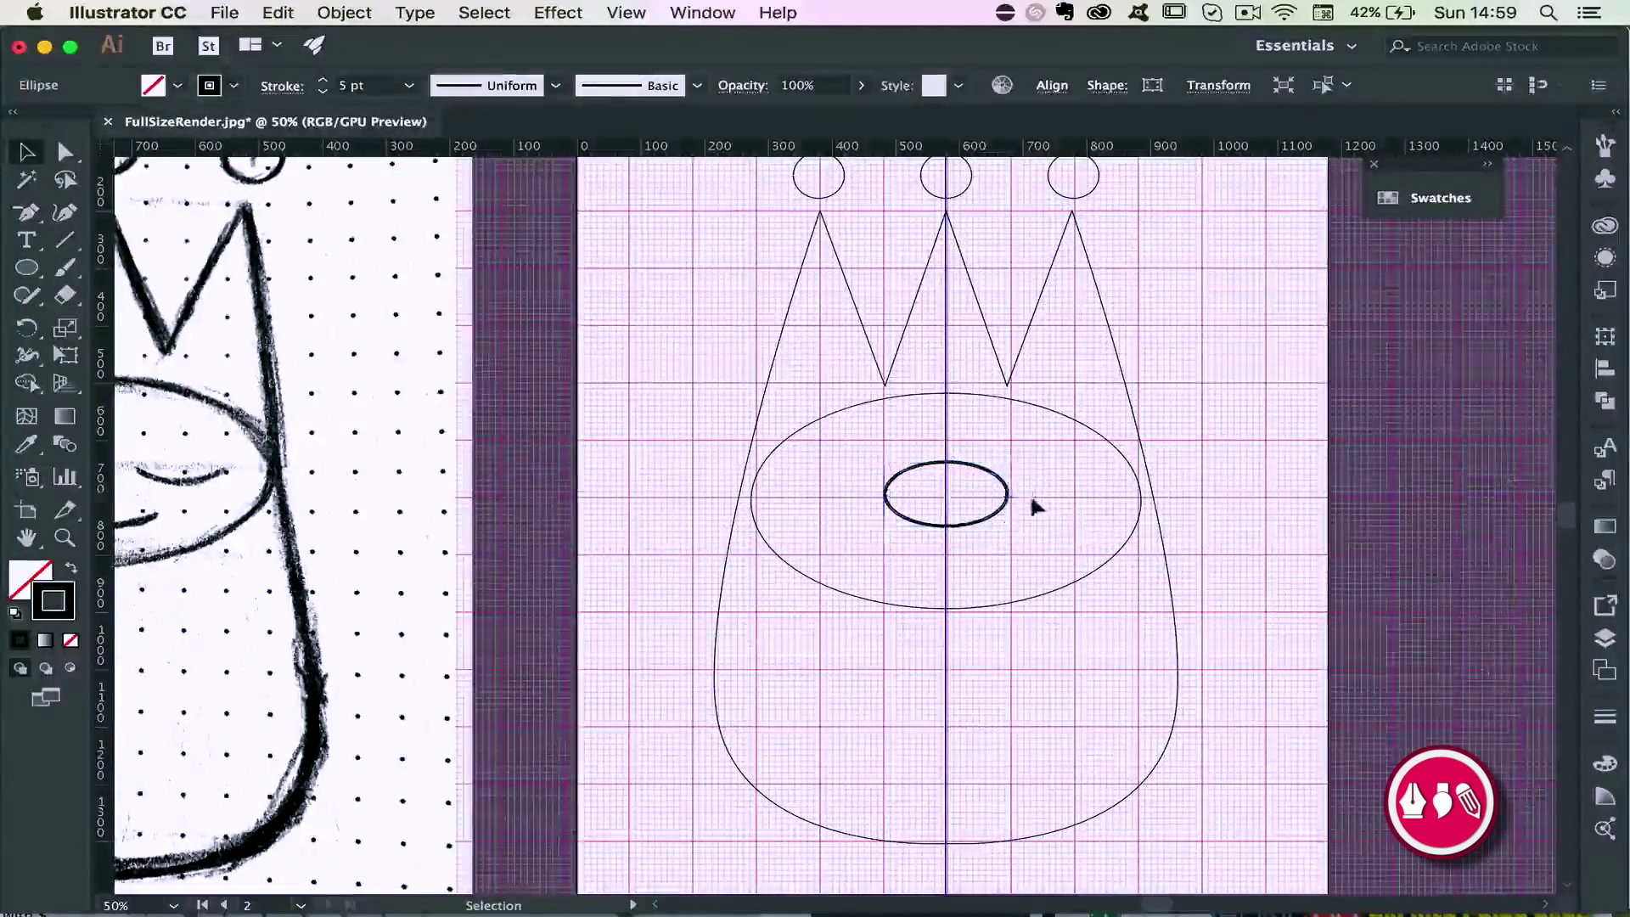
key(v)
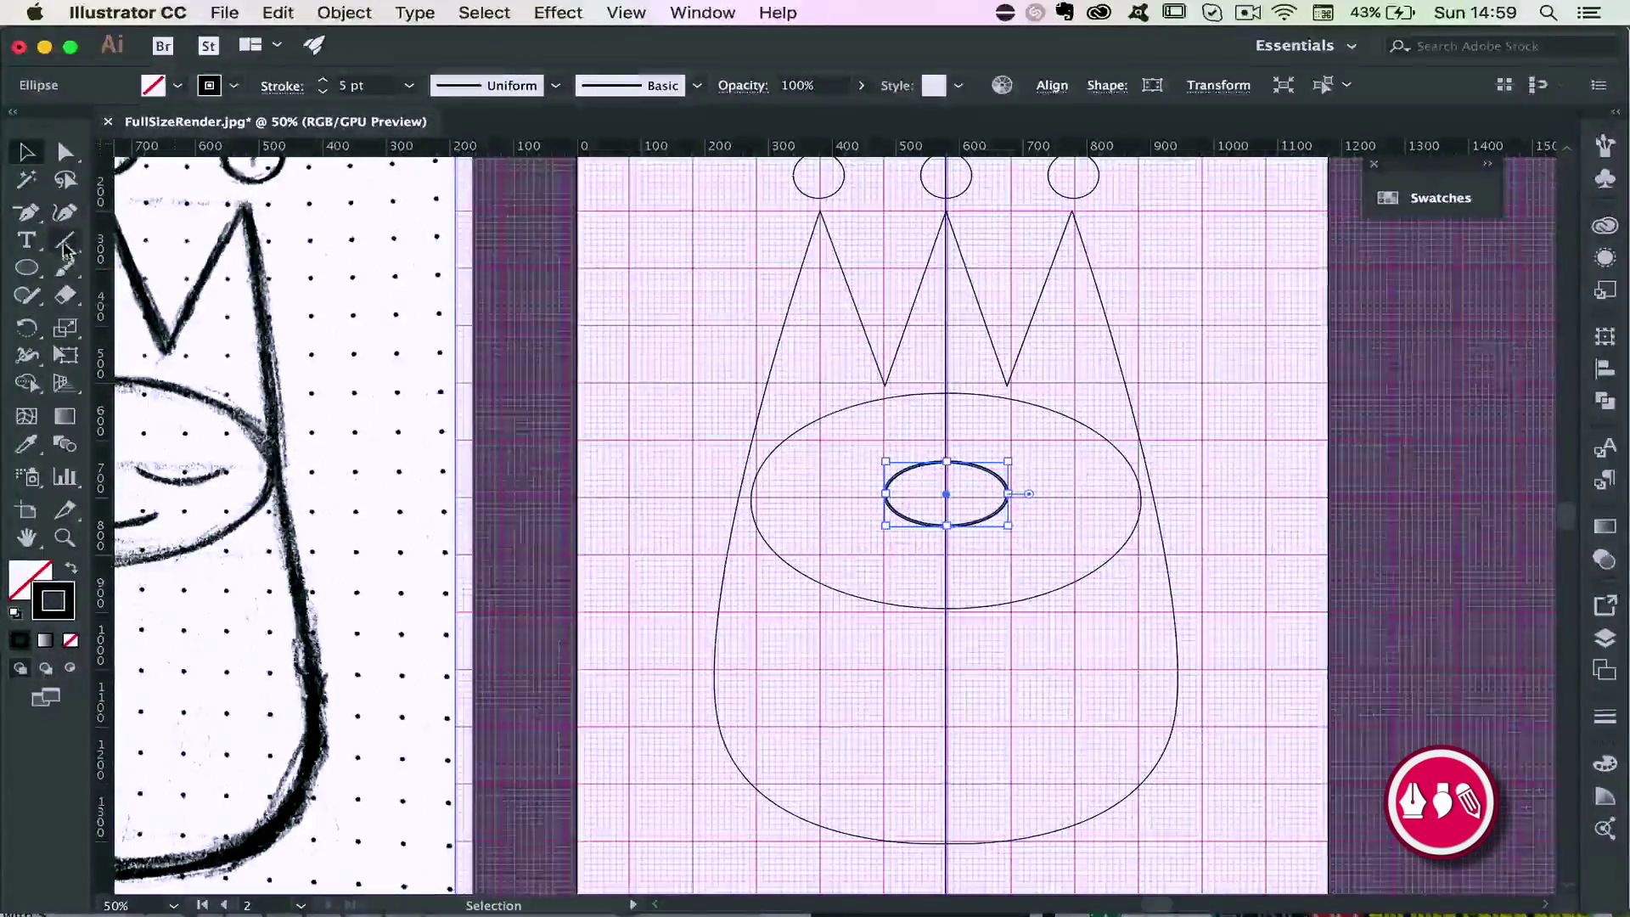
Cut the small ellipse at its left and right anchor points with the Scissors tool
click(66, 296)
click(190, 323)
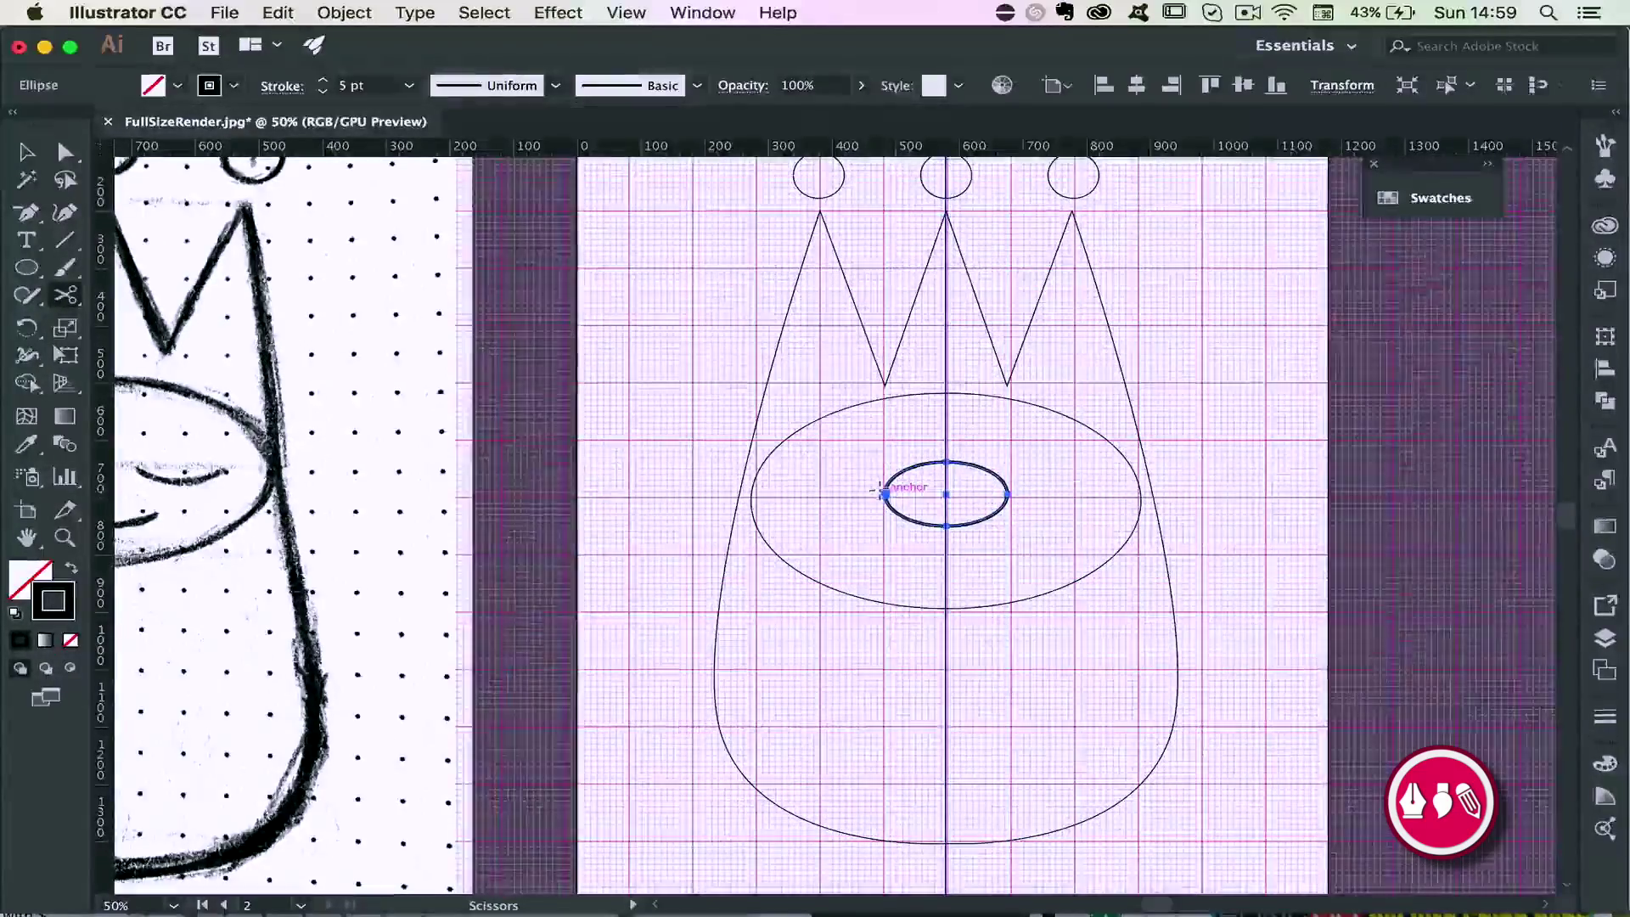
click(885, 495)
click(1008, 494)
key(v)
Reflect the small ellipse's upper arc across the horizontal axis
click(927, 459)
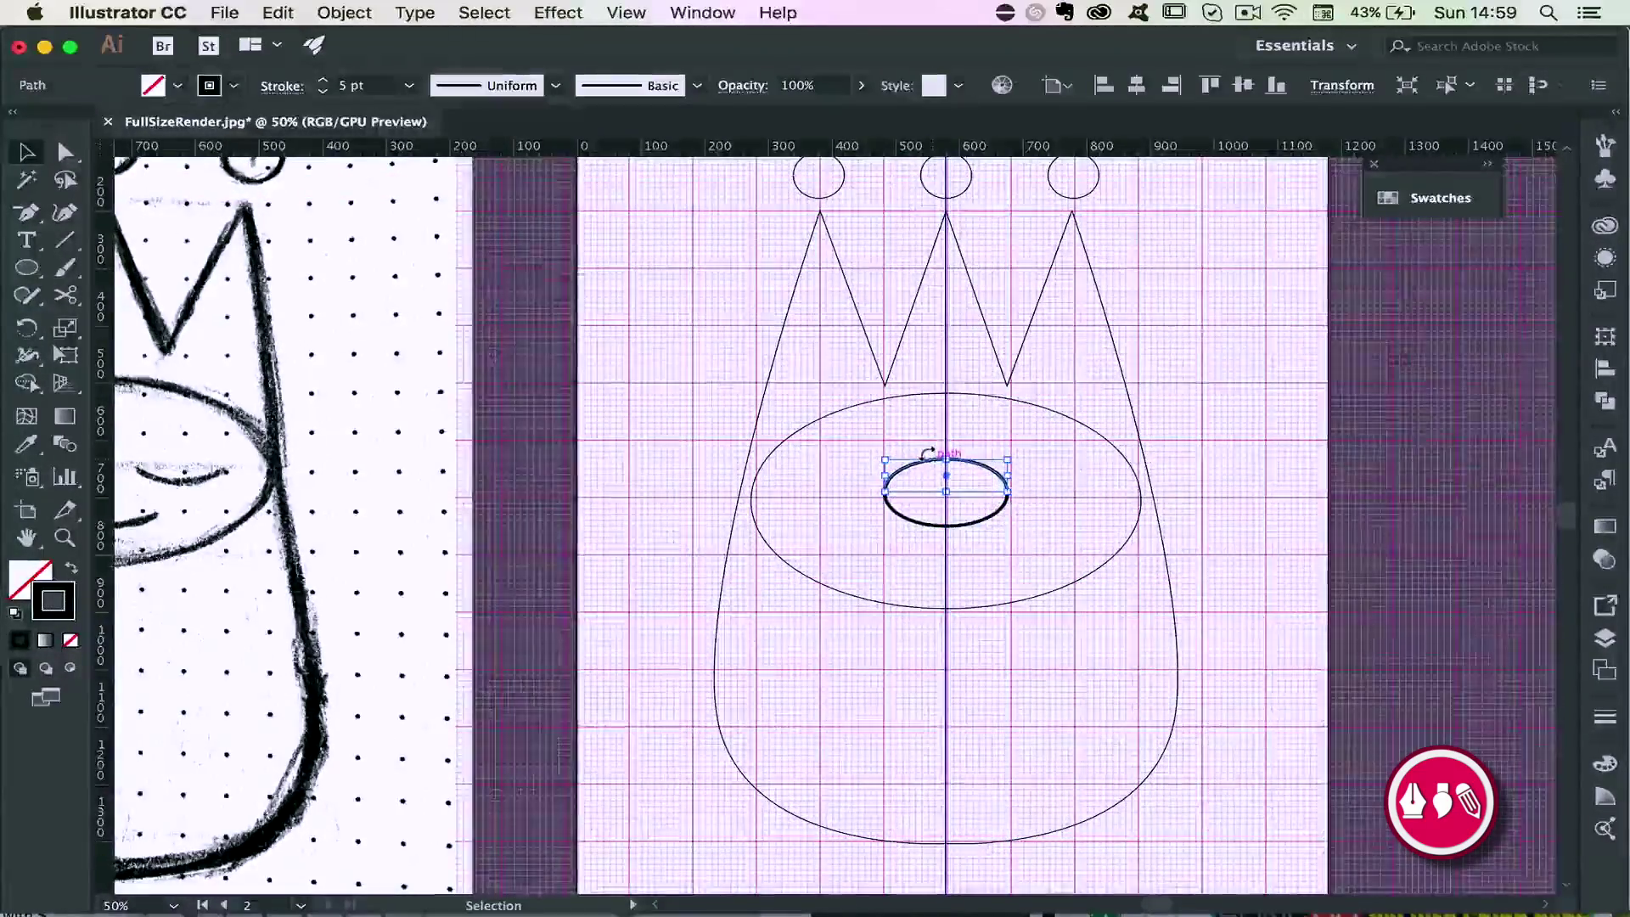
right_click(922, 460)
mouse_move(1019, 780)
click(1209, 775)
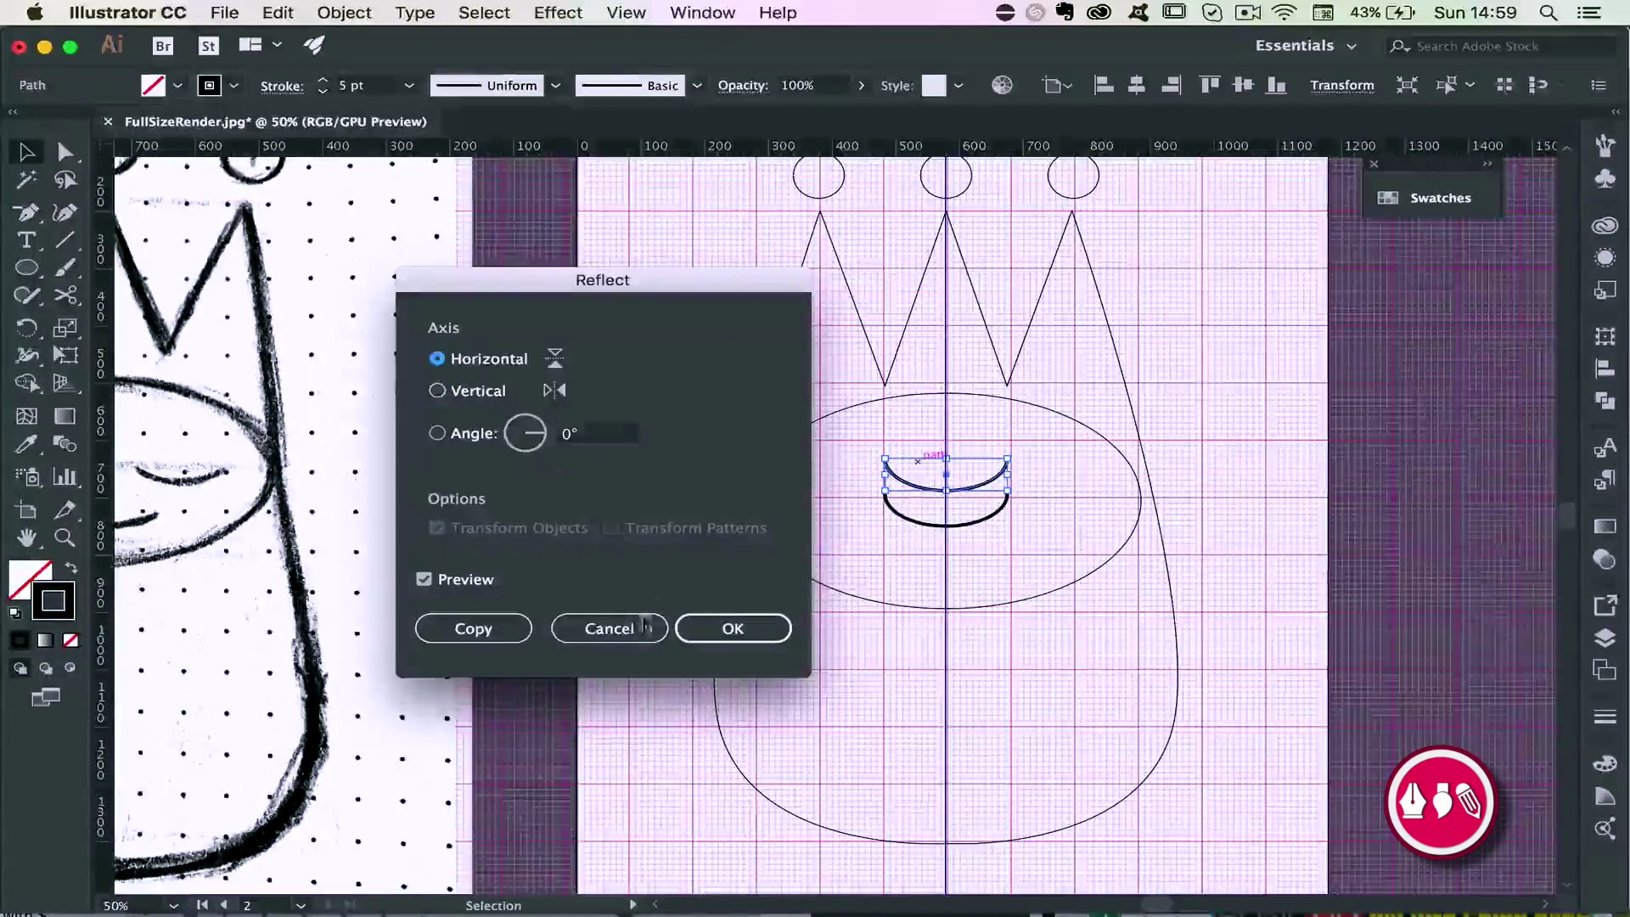
click(731, 626)
Place the two arcs as closed eyes on either side of the centre guide within the face
drag(925, 492, 842, 521)
drag(955, 524, 1035, 532)
key(super+z)
drag(925, 523, 1082, 515)
click(957, 540)
click(968, 533)
click(1318, 507)
click(878, 505)
key(Right)
Add a smaller smiling arc for the mouth, centred on the guide just below the eyes
click(876, 438)
mouse_move(840, 524)
mouse_down()
mouse_move(934, 536)
mouse_move(924, 568)
mouse_move(1002, 554)
mouse_move(976, 553)
mouse_up()
key(super+z)
click(926, 433)
key(super+equal)
drag(856, 506, 883, 497)
click(928, 509)
key(super+minus)
key(super+minus)
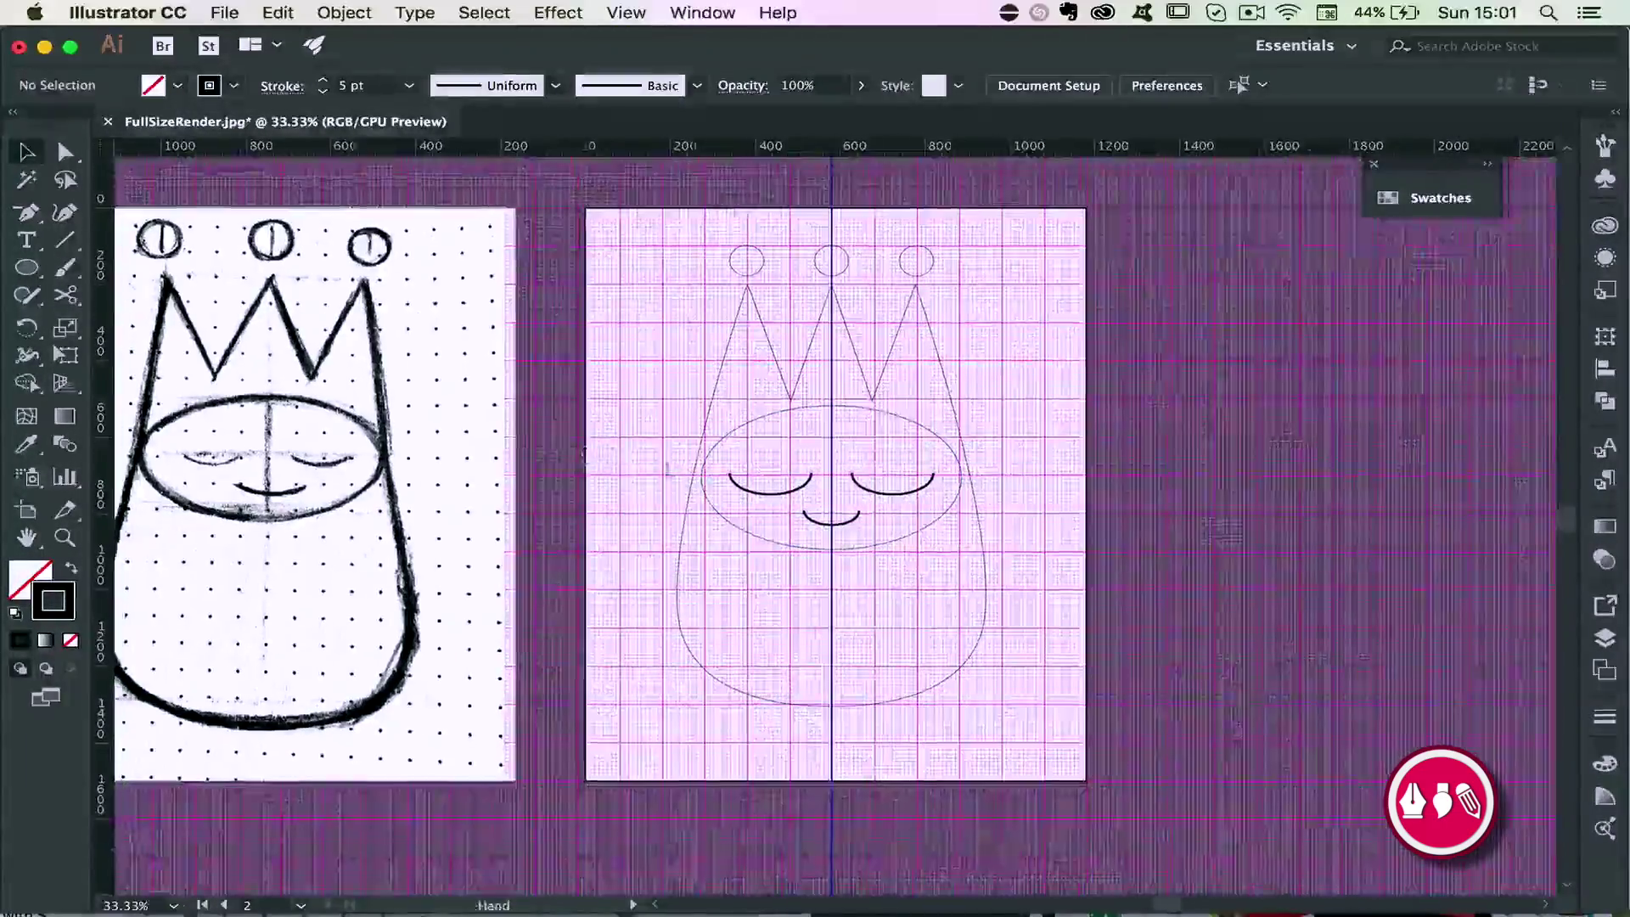
Delete the placed hand sketch image beside the character
scroll(926, 512, left, 5)
key(v)
click(564, 789)
key(Delete)
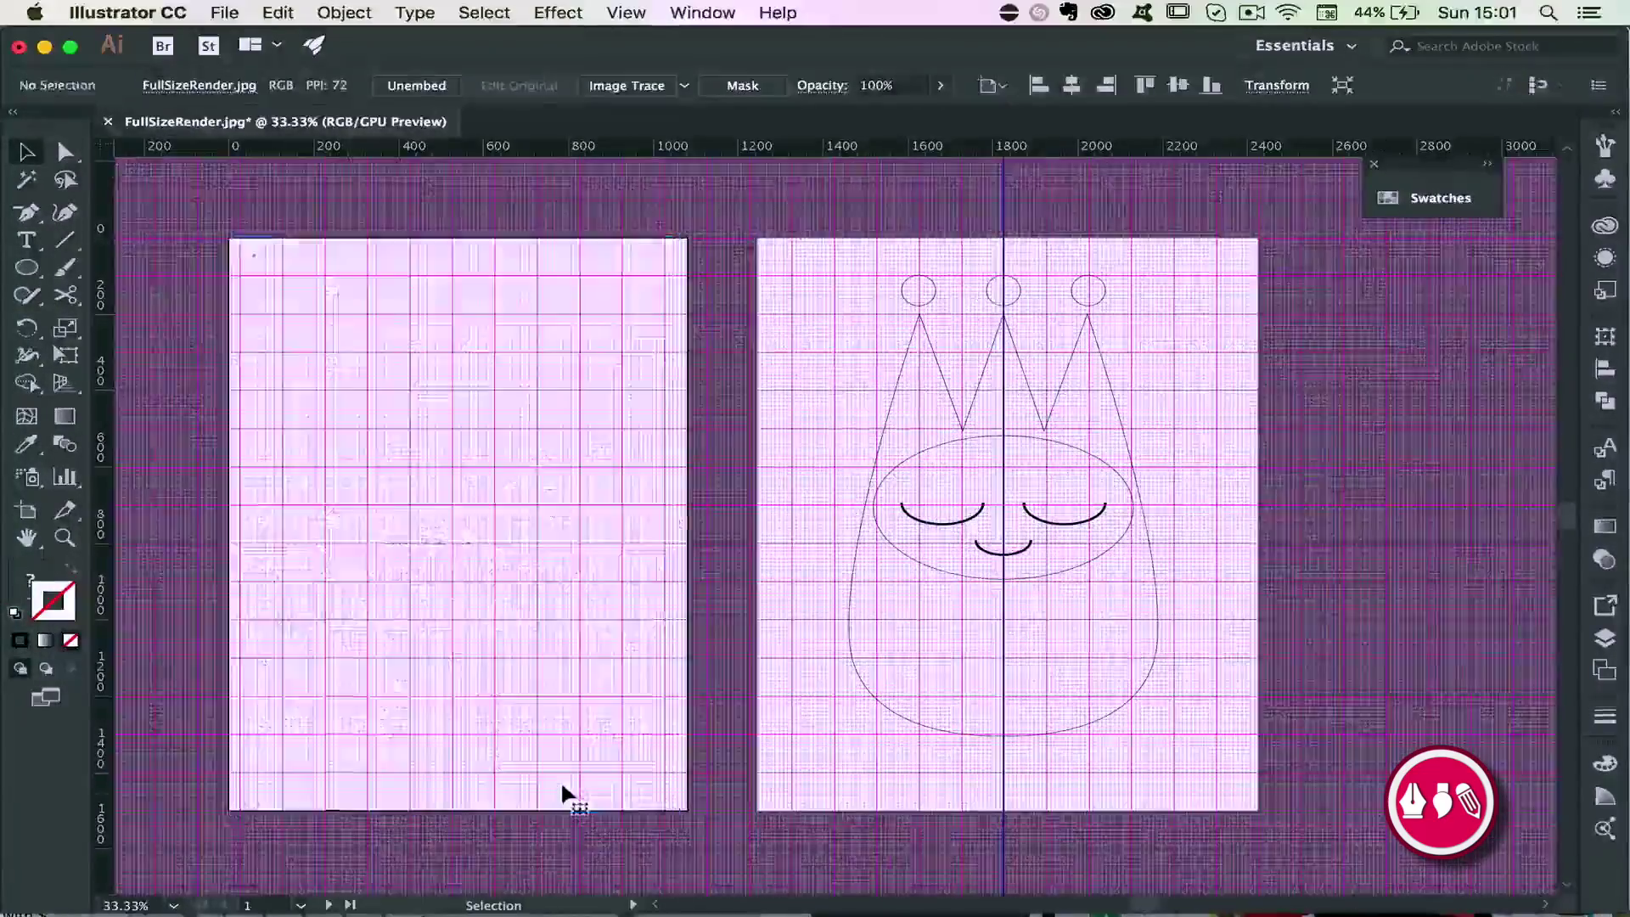
Delete the empty artboard that held the sketch
key(shift+o)
key(Delete)
drag(659, 427, 485, 424)
key(v)
Duplicate the left eye's arc in place and flatten one copy so both arcs share the same corners
key(super+plus)
key(super+plus)
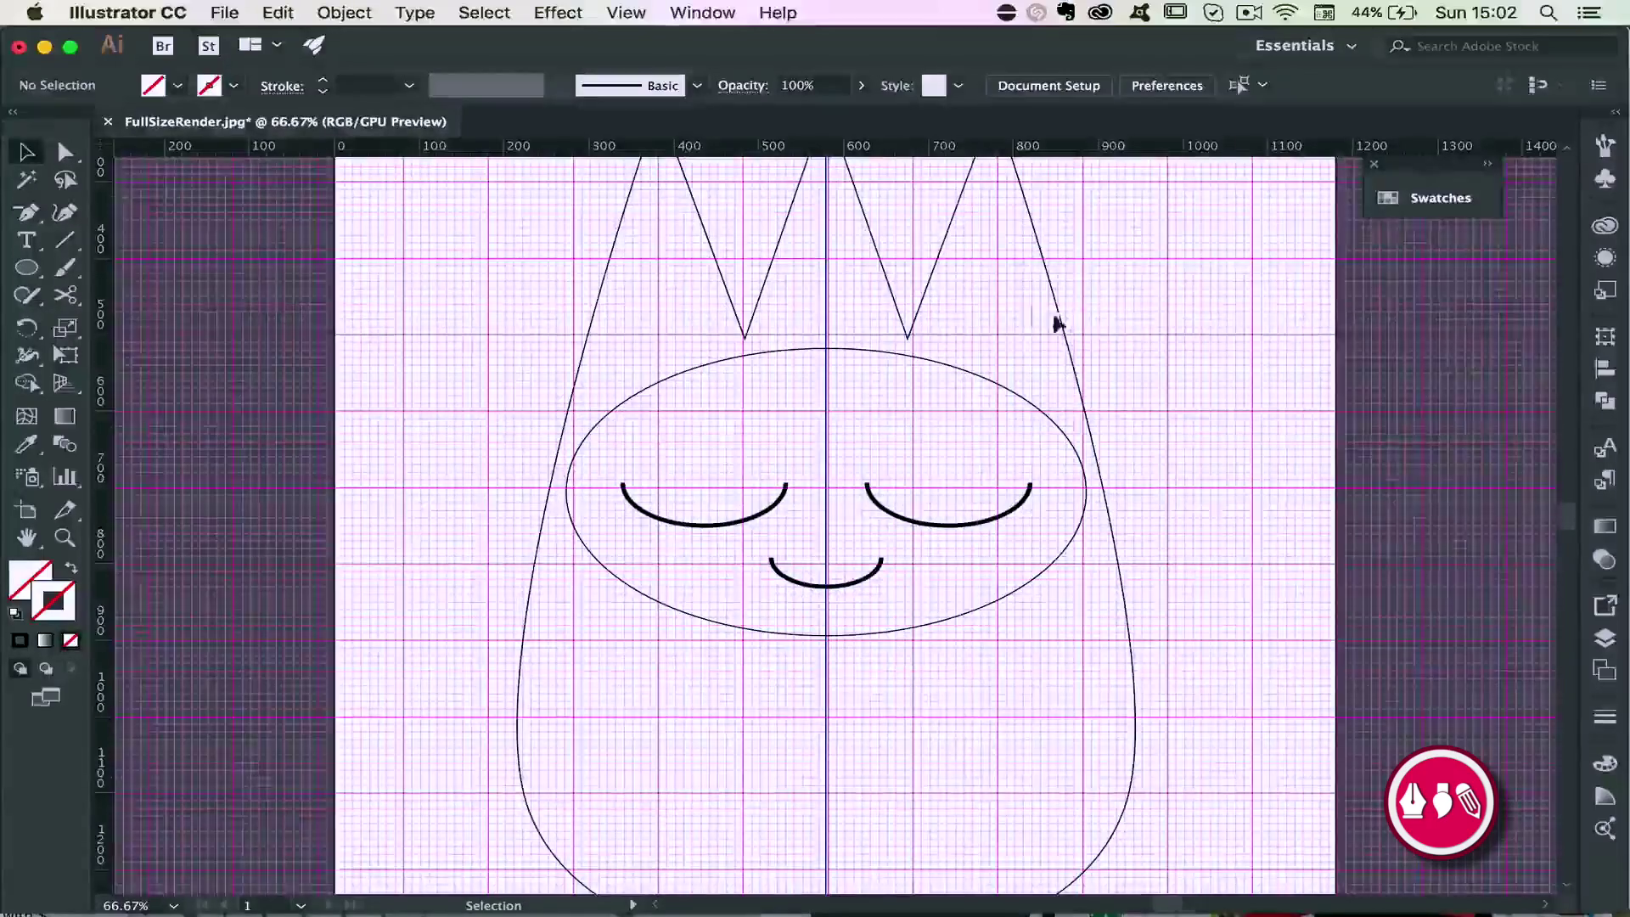
click(691, 521)
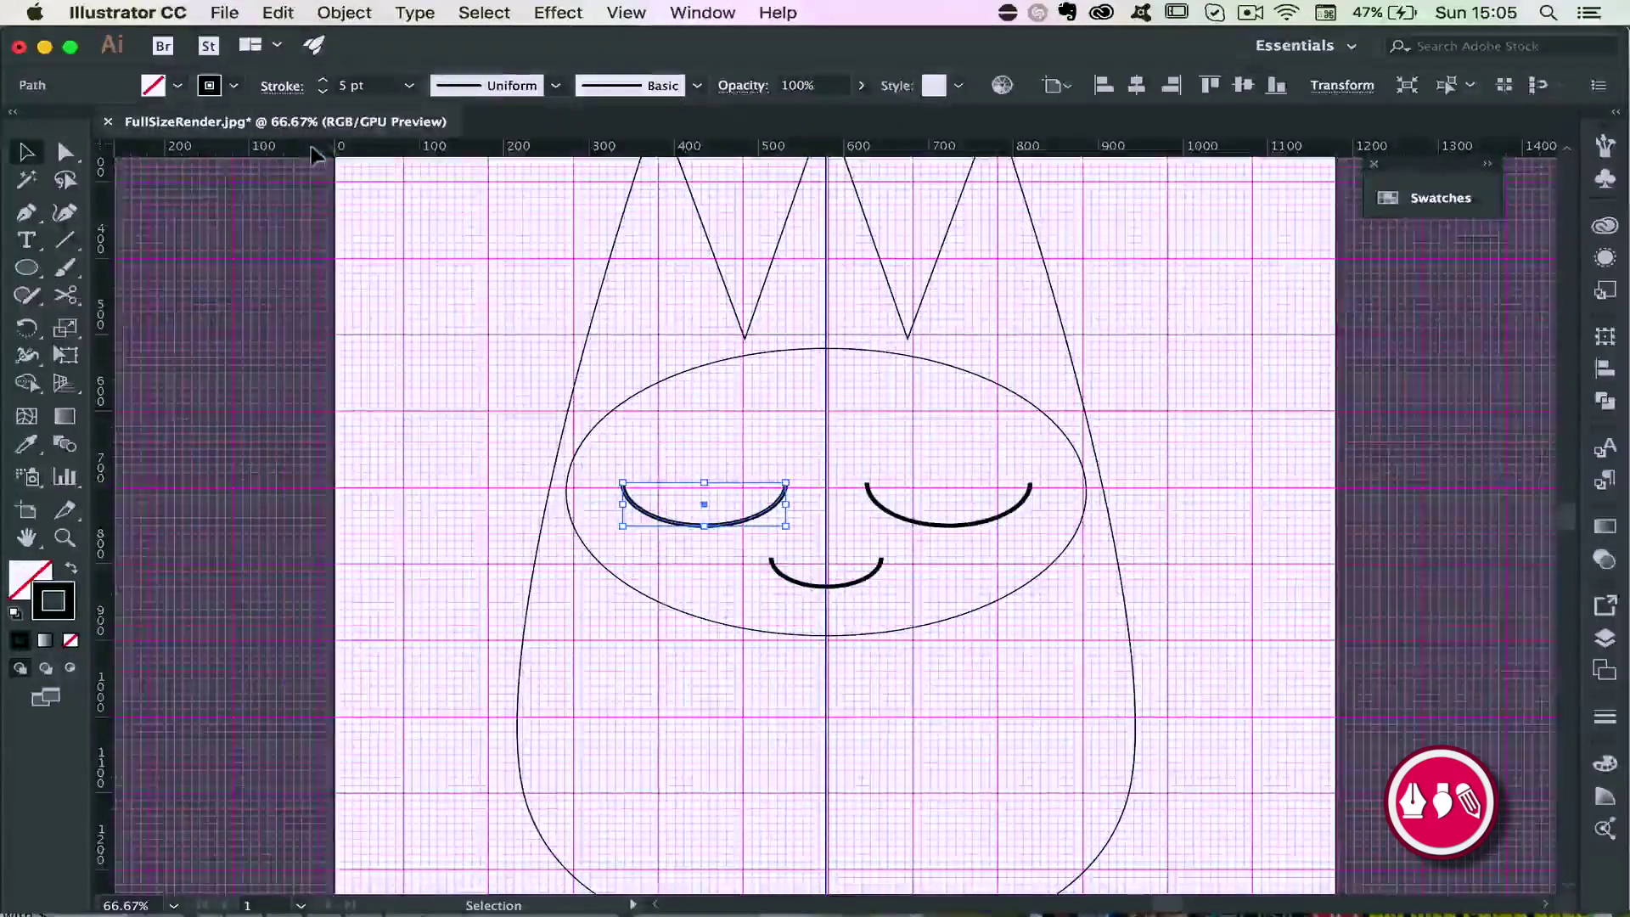
drag(703, 526, 704, 513)
click(692, 545)
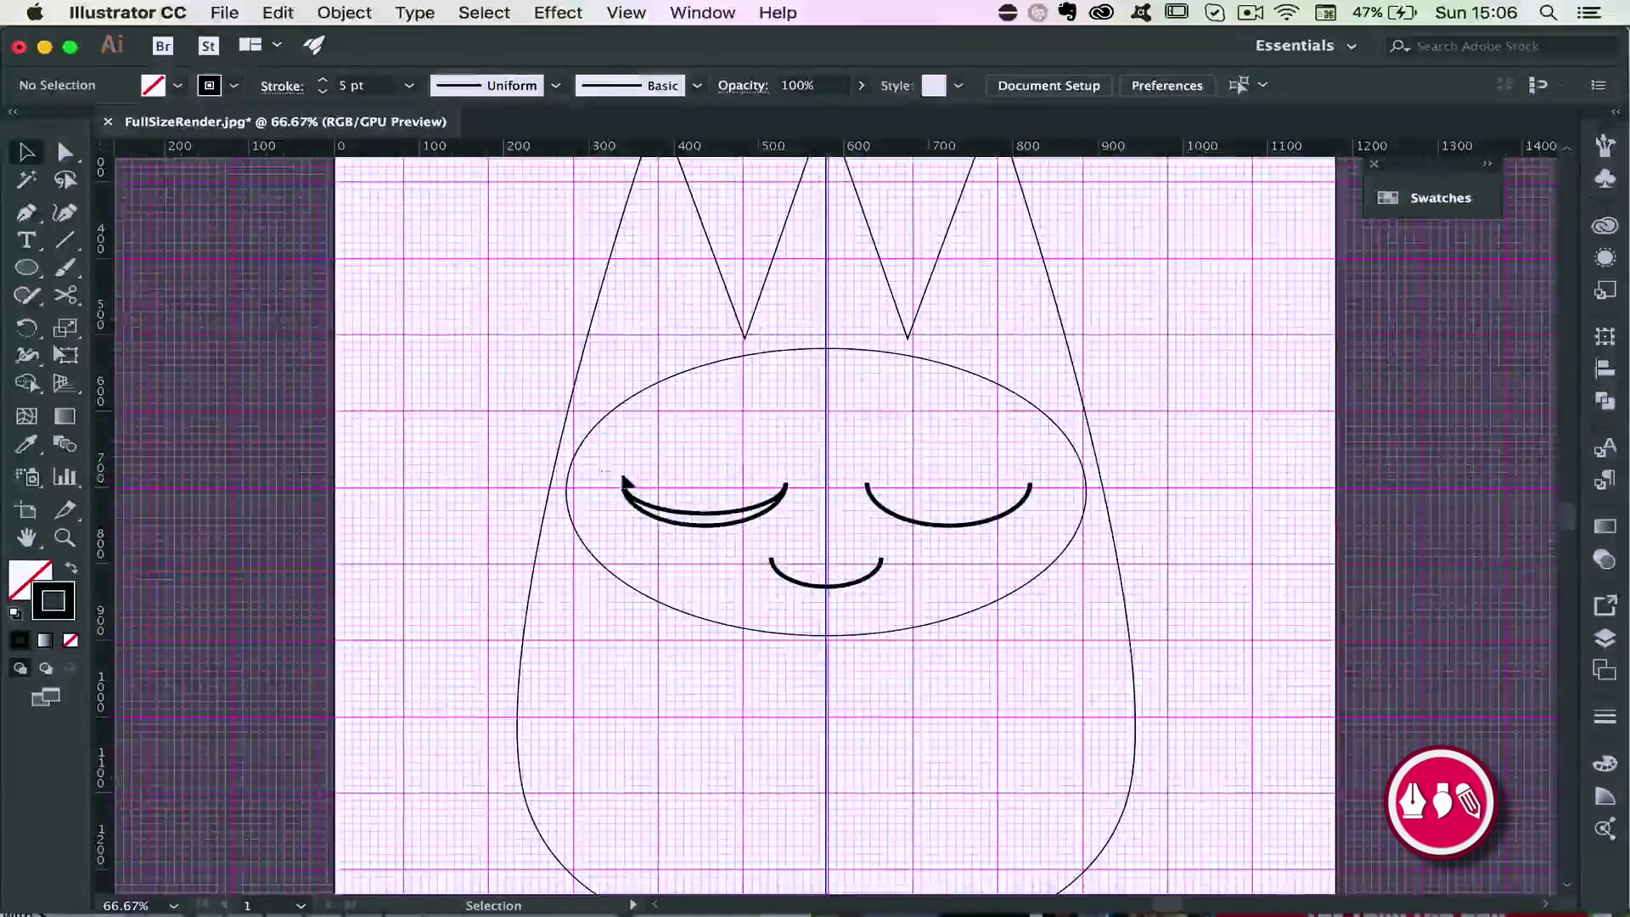
Join the two left eye arcs at their left and right end points into a closed crescent
key(a)
click(623, 483)
right_click(624, 482)
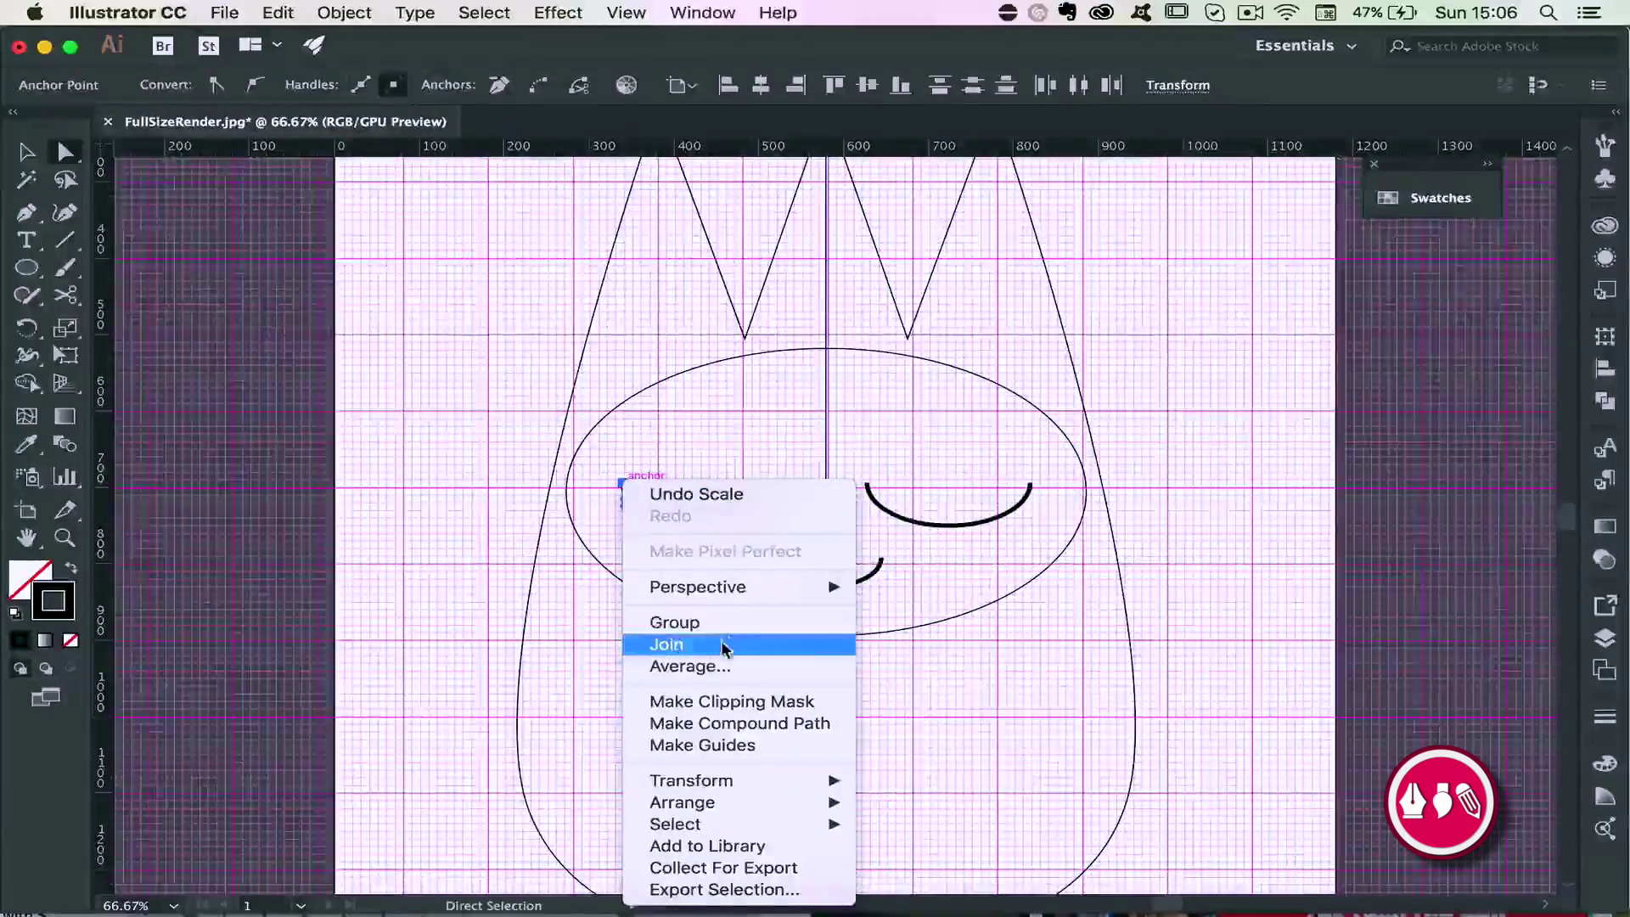
click(715, 646)
right_click(794, 480)
click(841, 644)
click(1033, 520)
Duplicate the closed left eye crescent onto the right eye's position
click(773, 474)
click(729, 520)
click(683, 552)
click(28, 153)
drag(708, 521, 961, 522)
key(super+z)
key(super+z)
click(956, 543)
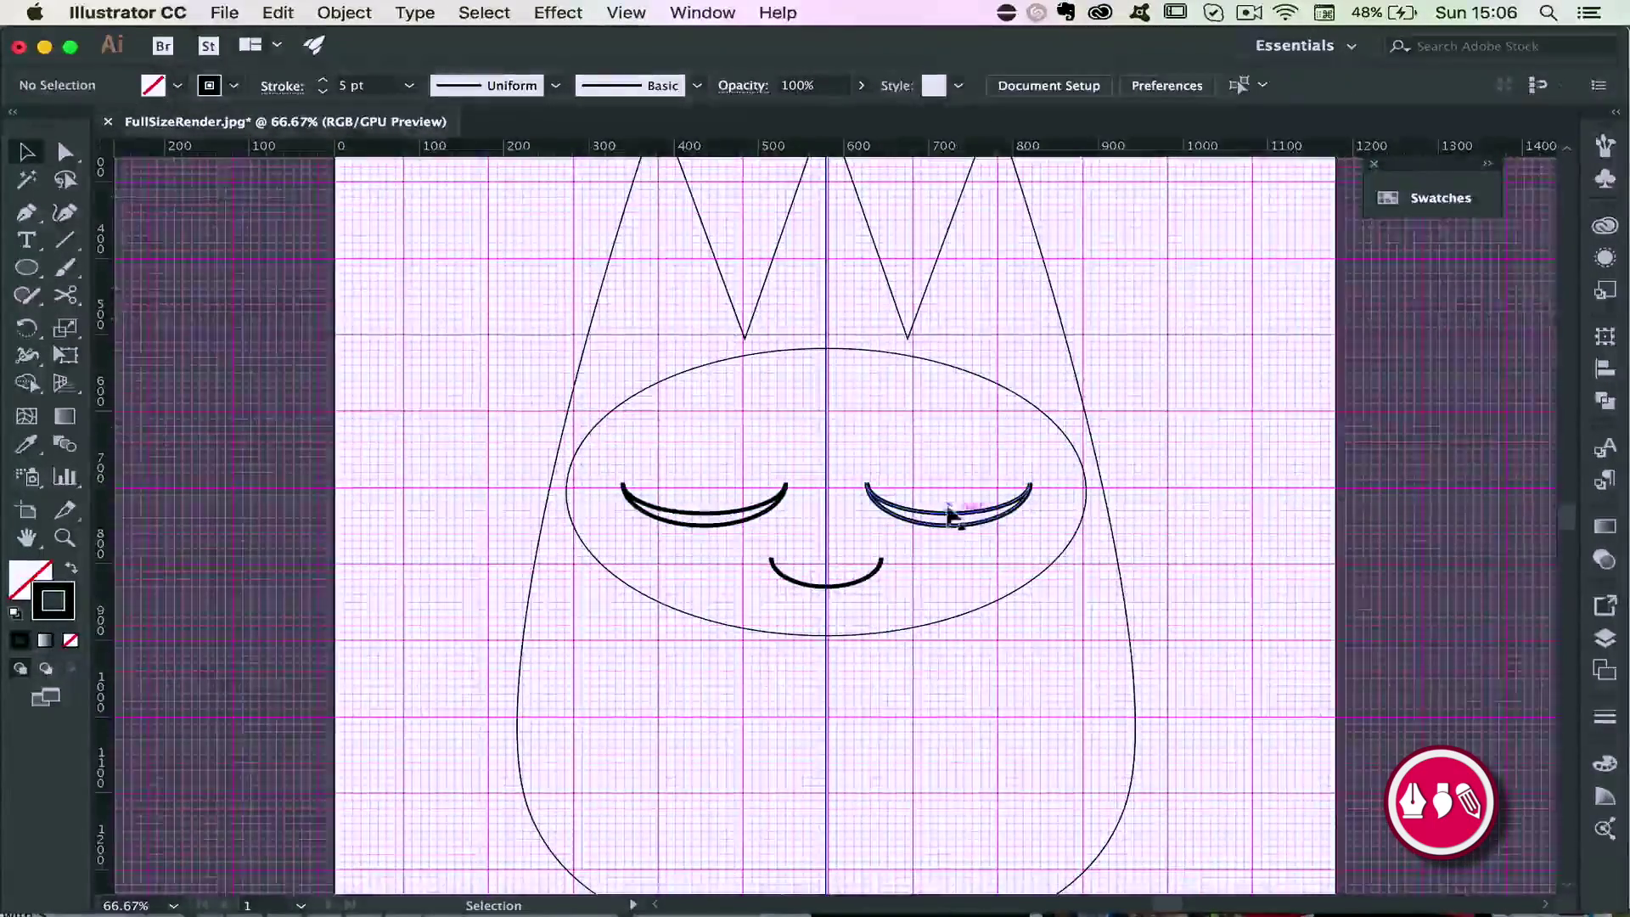
Delete the surplus crescent stacked on the right eye and align the remaining one with the left eye
double_click(951, 512)
click(945, 528)
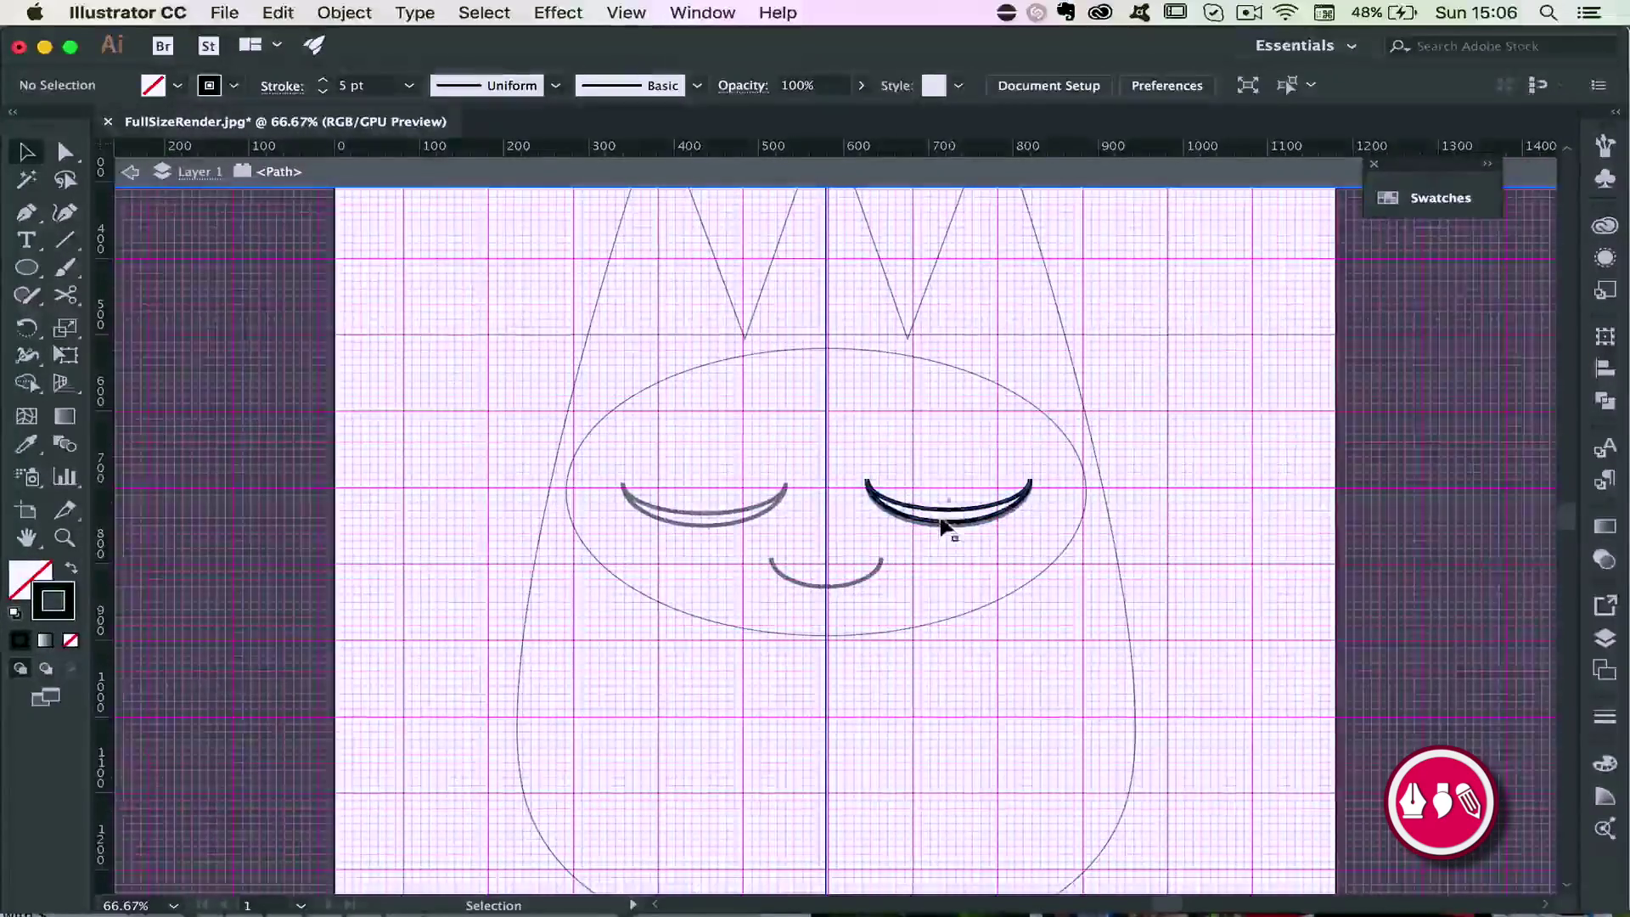
click(128, 173)
click(129, 174)
click(947, 522)
key(Delete)
click(948, 521)
drag(949, 521, 948, 525)
click(934, 564)
Fill the left and right eye crescents with solid black
click(707, 514)
click(29, 580)
click(20, 641)
click(947, 514)
click(21, 642)
click(903, 421)
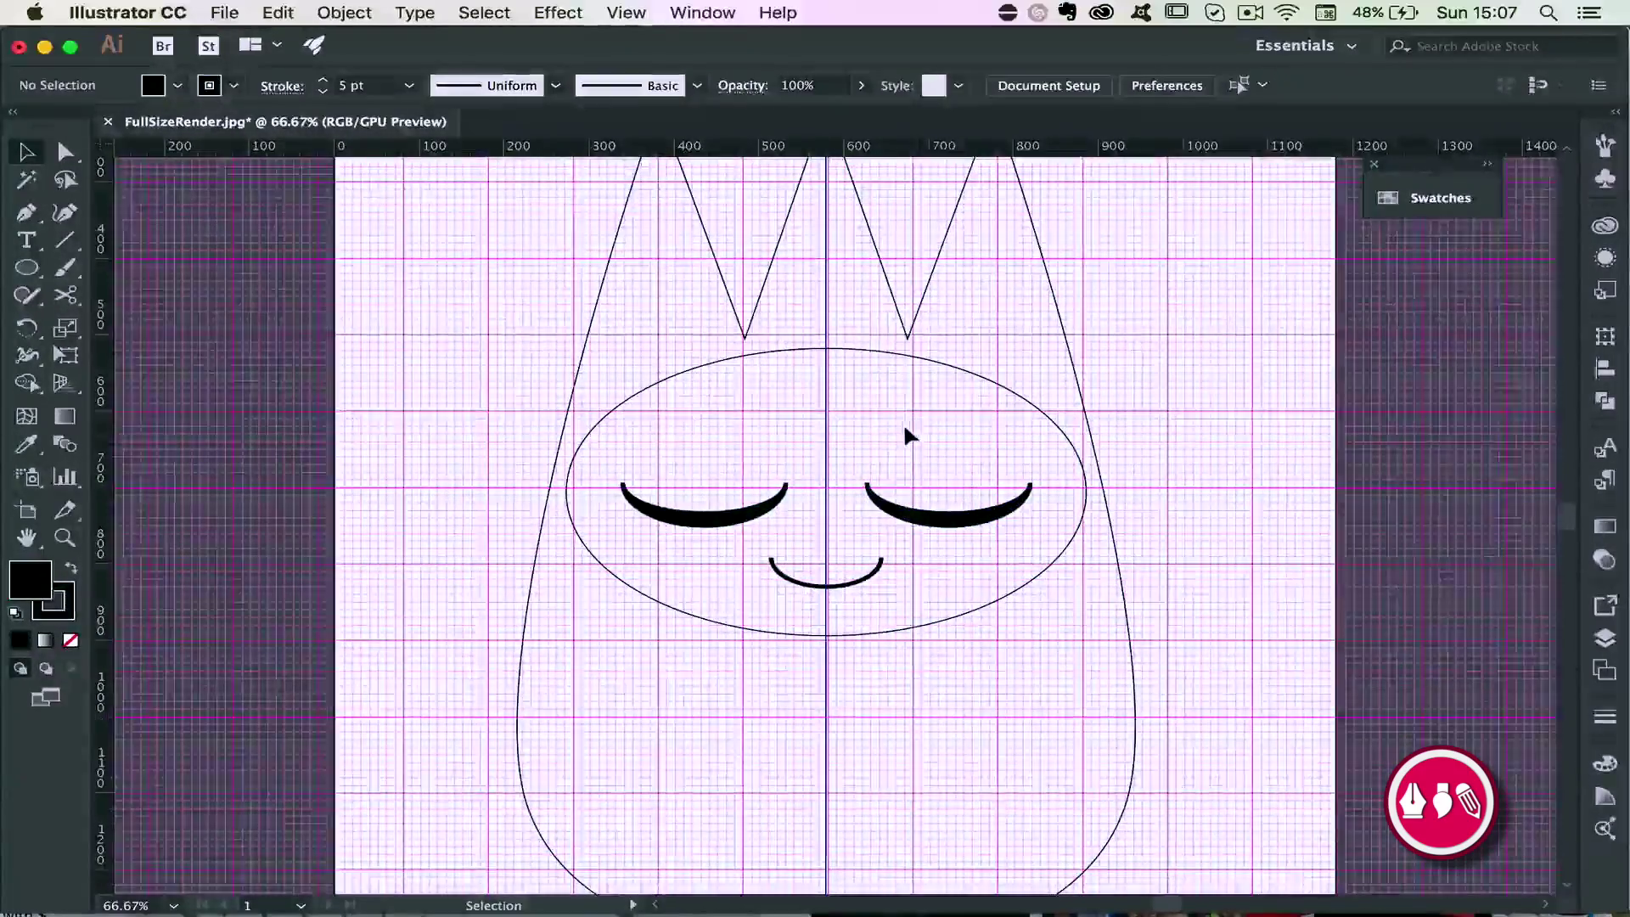
Try a different stroke weight on both eye crescents, and undo the changes
key(super+minus)
key(super+plus)
key(super+plus)
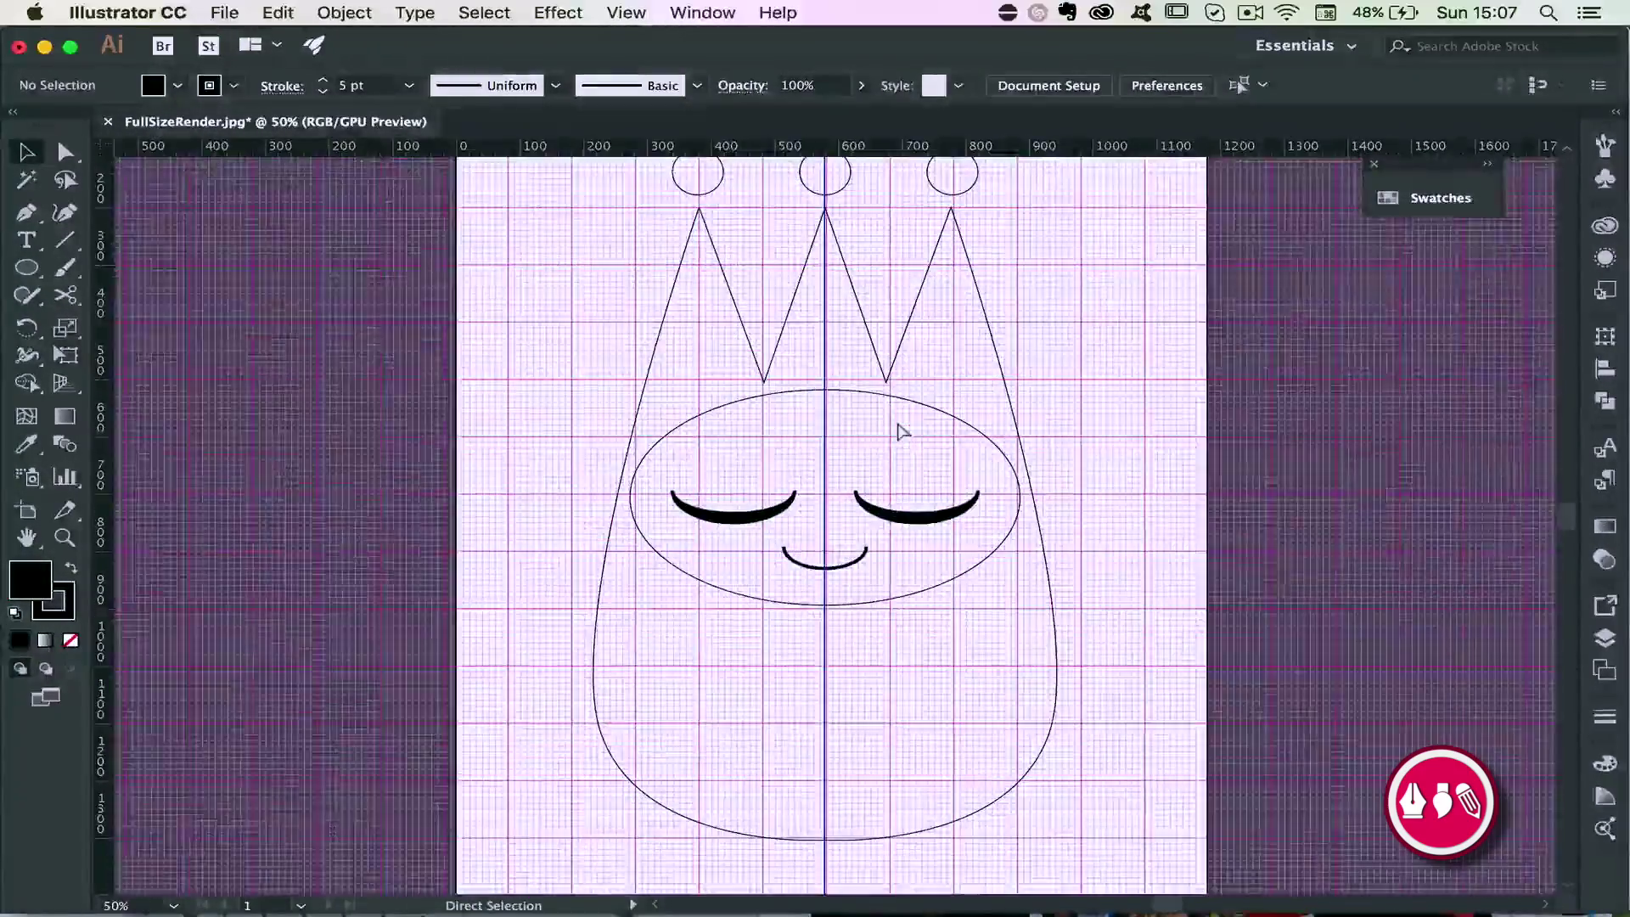
click(731, 516)
click(921, 517)
click(729, 517)
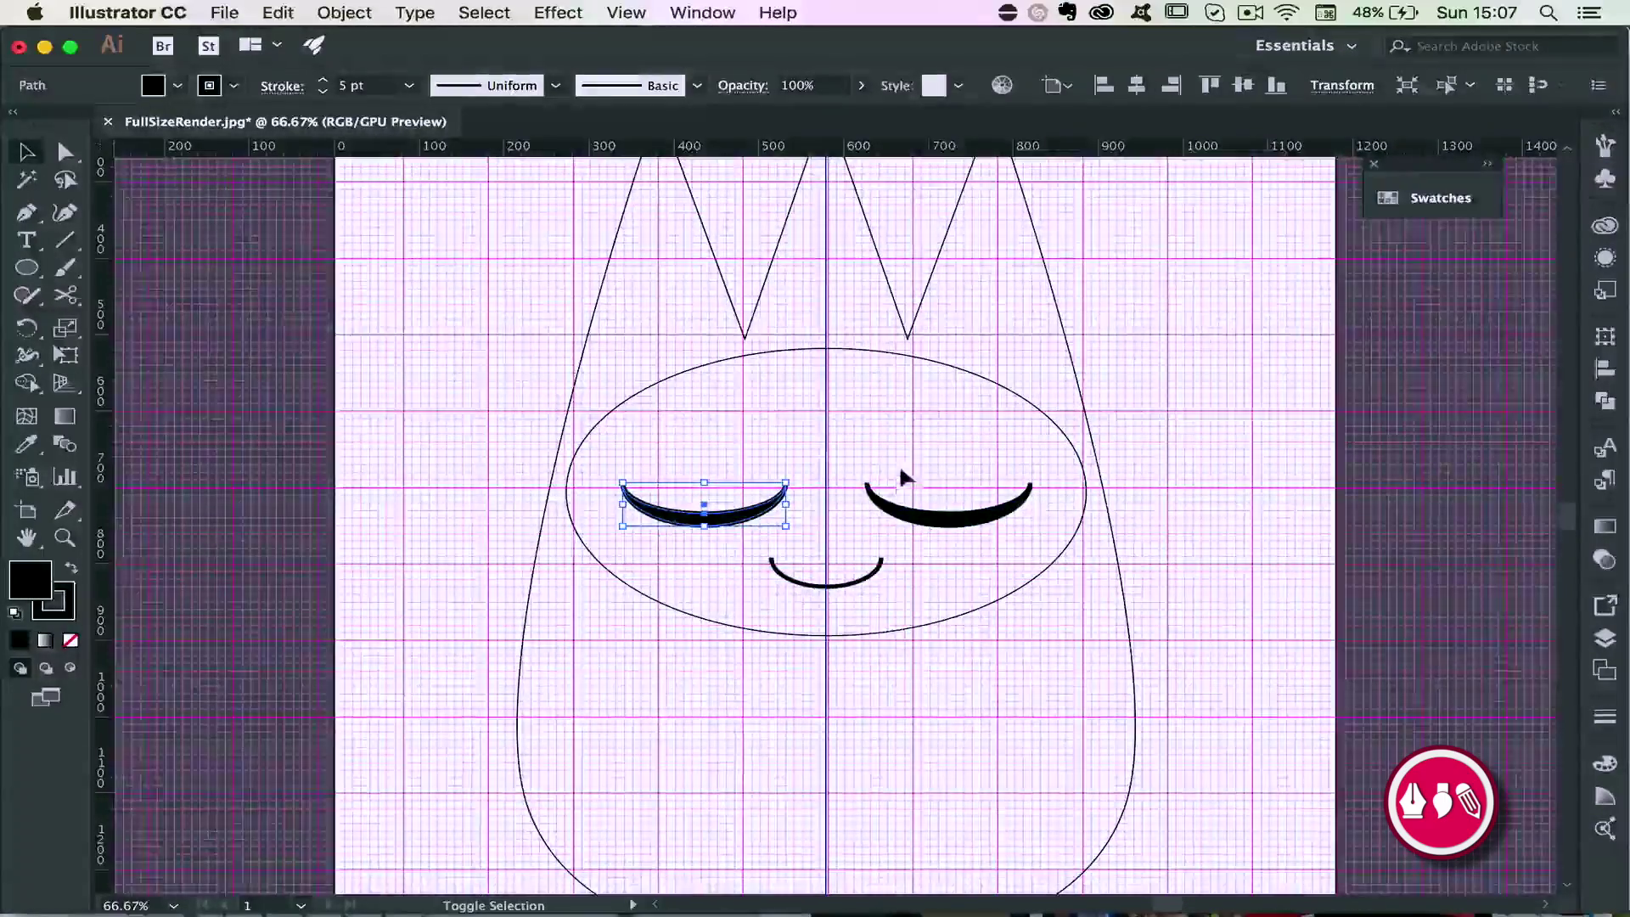
shift+click(900, 508)
click(323, 90)
click(323, 91)
click(322, 91)
click(323, 91)
click(732, 410)
key(super+z)
key(super+z)
key(super+z)
key(super+z)
click(733, 410)
Try to pull the left eye's outer corner outward, and undo the change
key(a)
drag(622, 484, 606, 486)
click(780, 387)
key(super+z)
key(super+z)
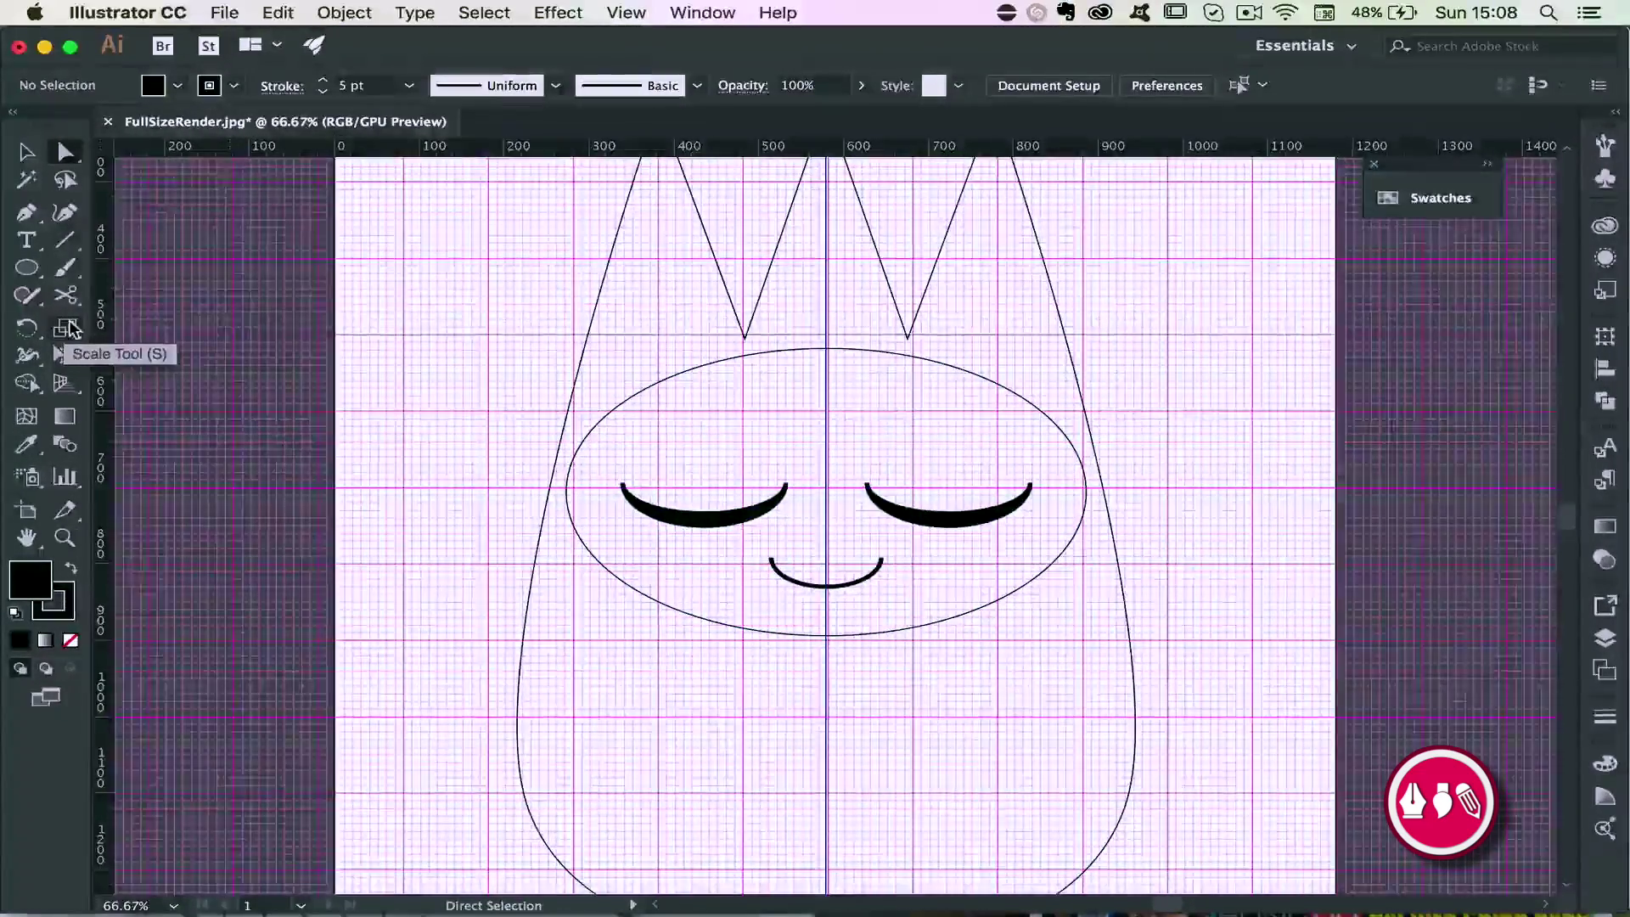
Scale the mouth arc down about its centre, keeping it centred on the vertical guide
click(879, 559)
key(super+plus)
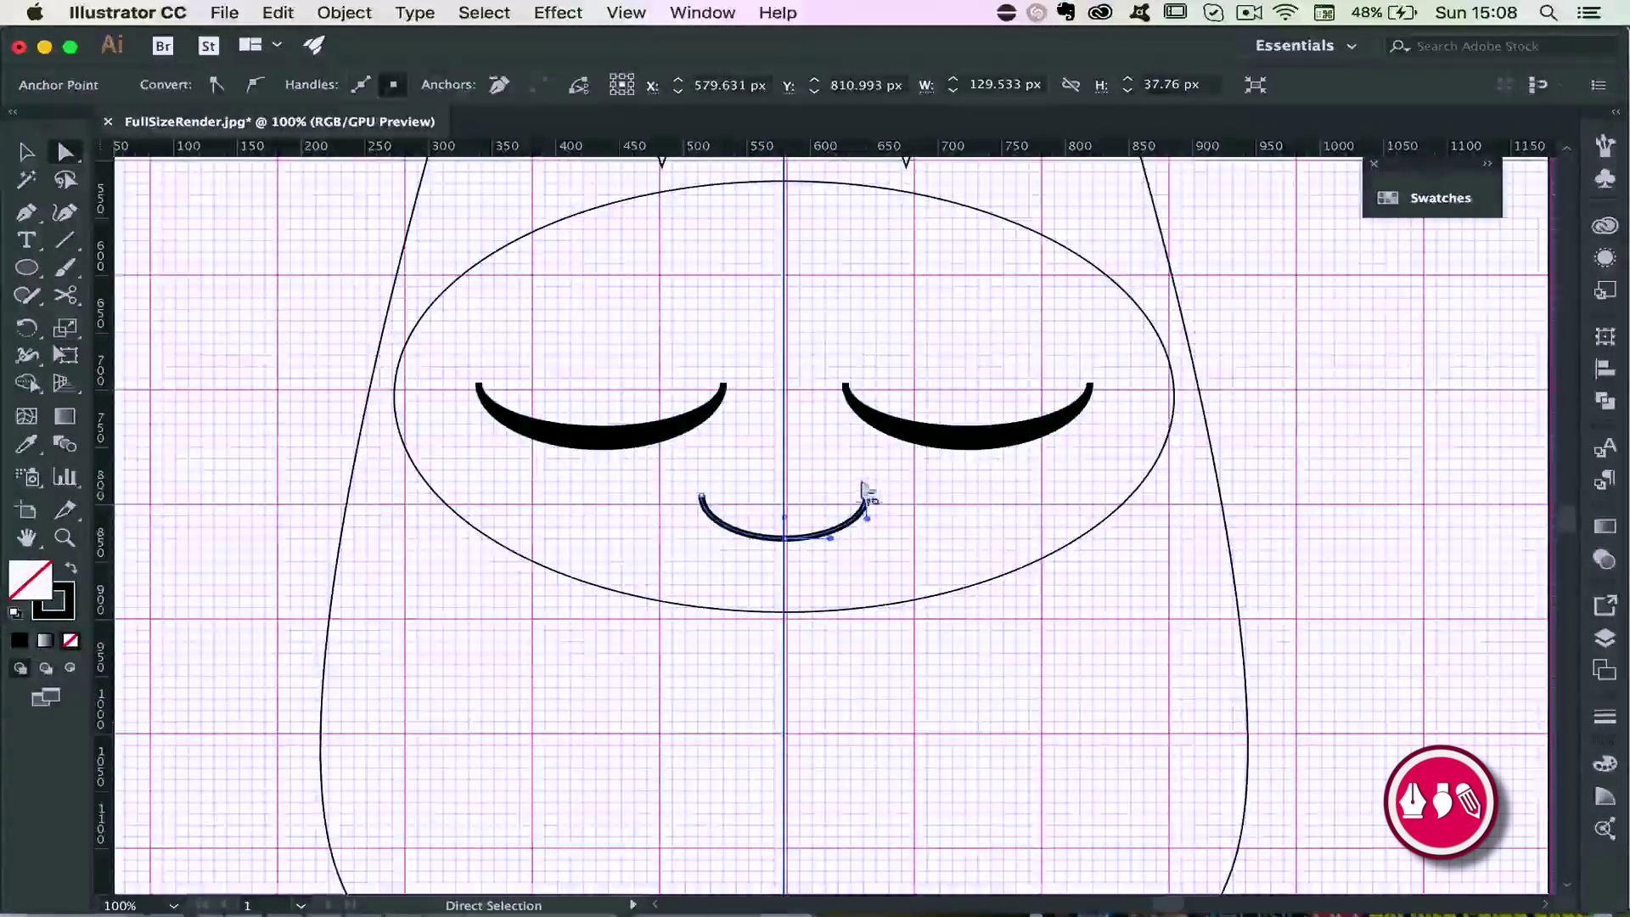
key(v)
mouse_move(867, 496)
mouse_down()
mouse_move(860, 514)
mouse_move(838, 498)
mouse_up()
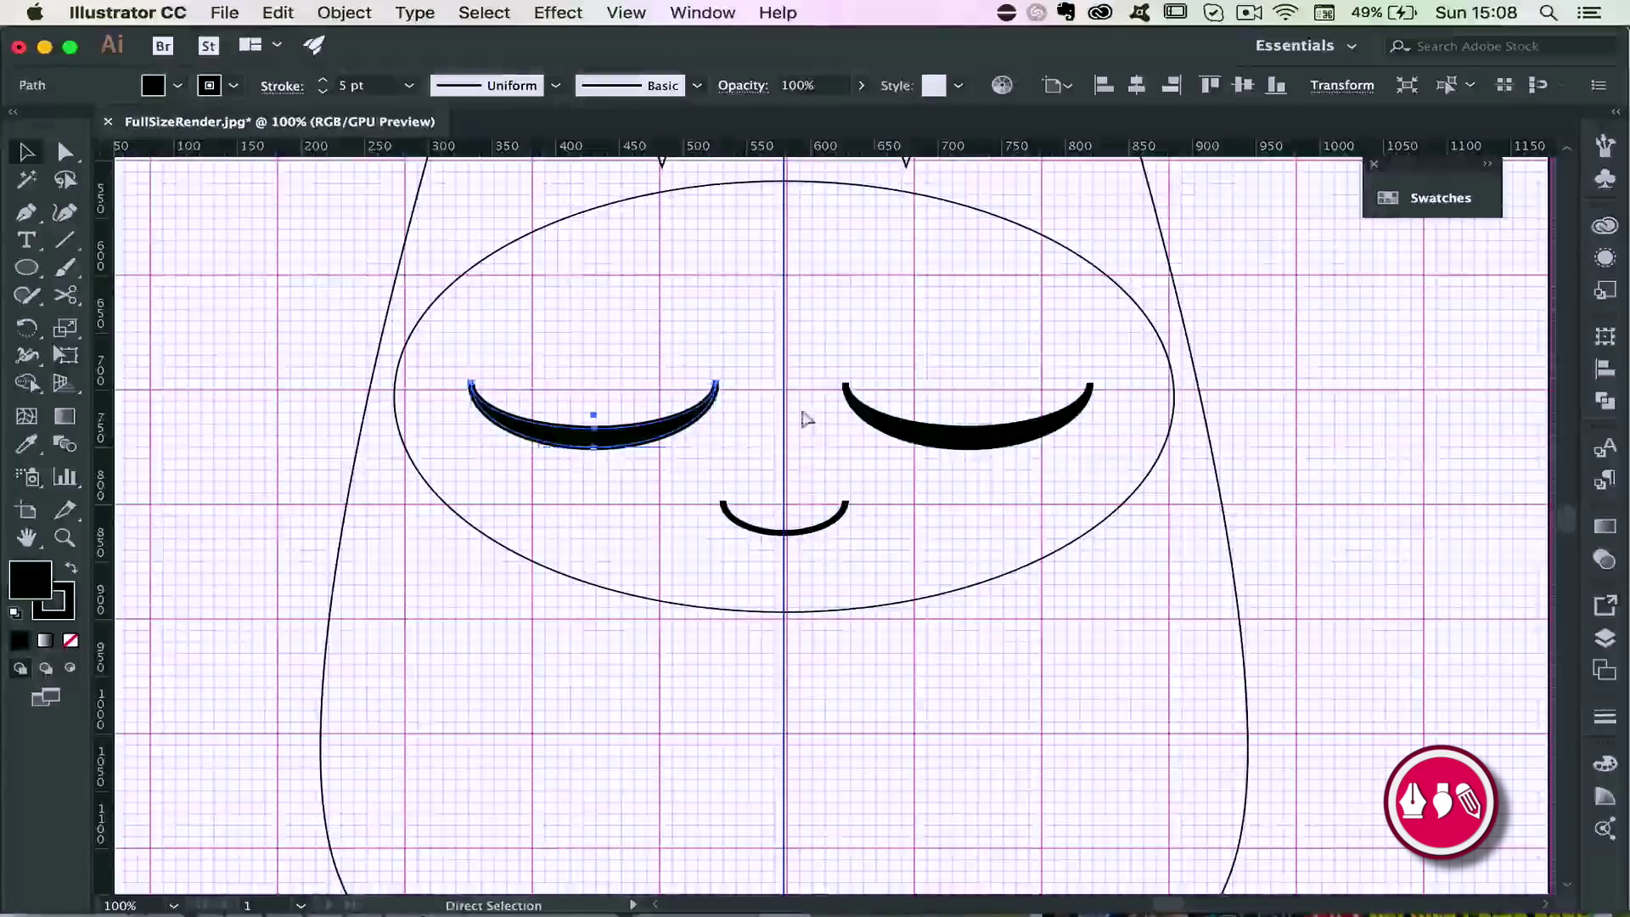
Shrink the left eye crescent about its centre and bring the right eye to the same smaller size
shift+click(892, 422)
click(696, 406)
drag(716, 382, 704, 388)
click(685, 342)
click(701, 384)
click(734, 469)
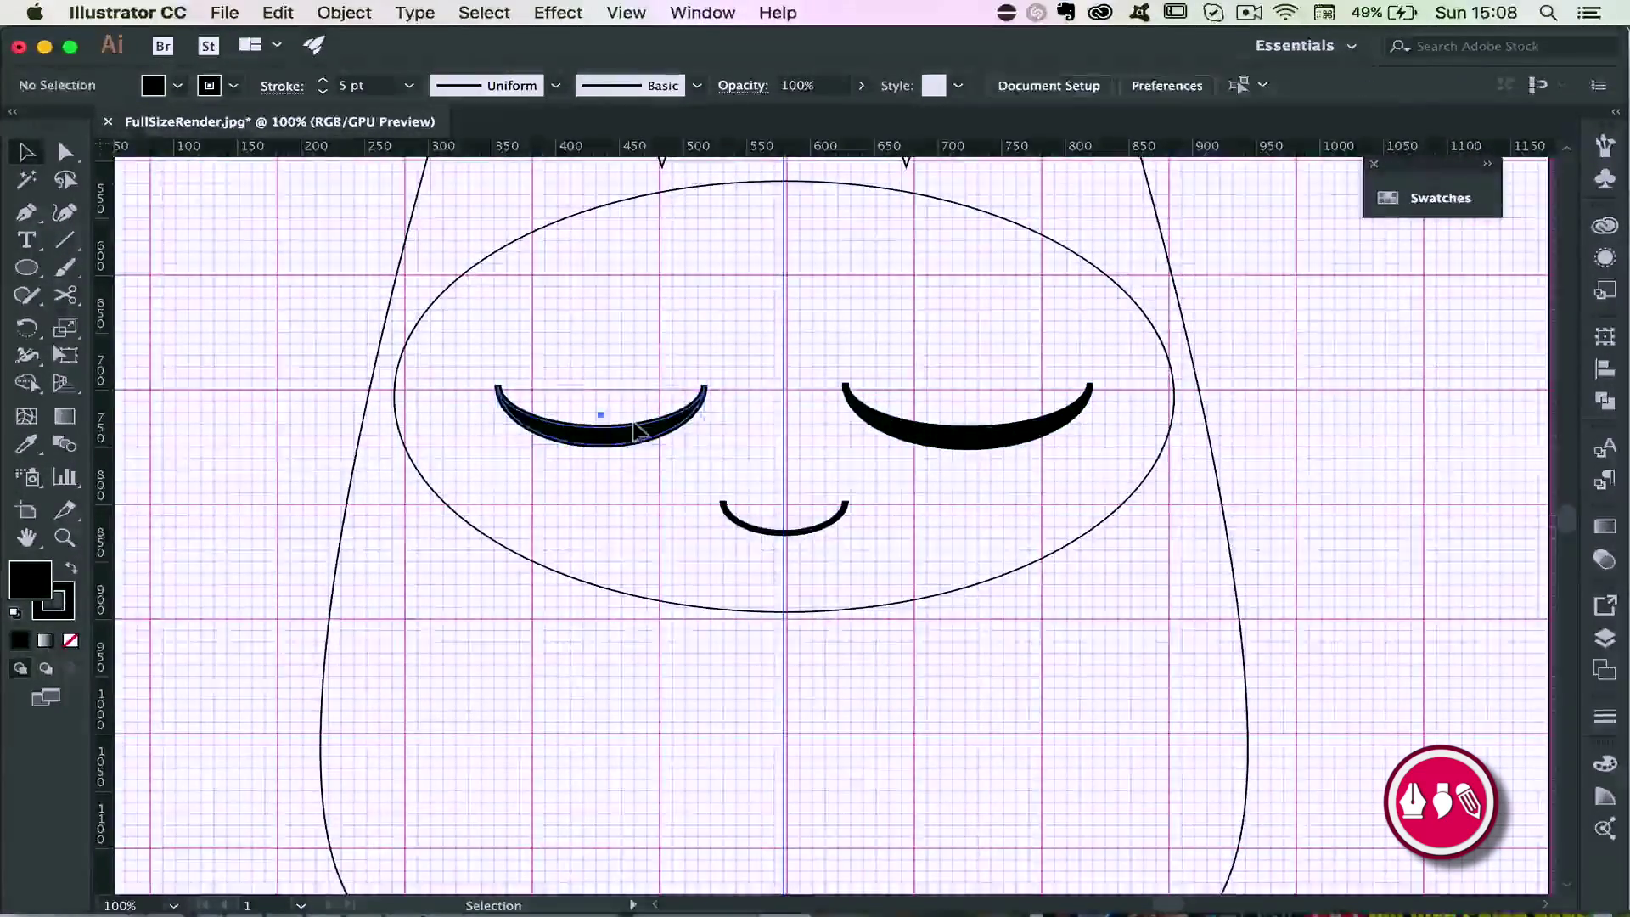
drag(1008, 418, 1001, 434)
click(1083, 393)
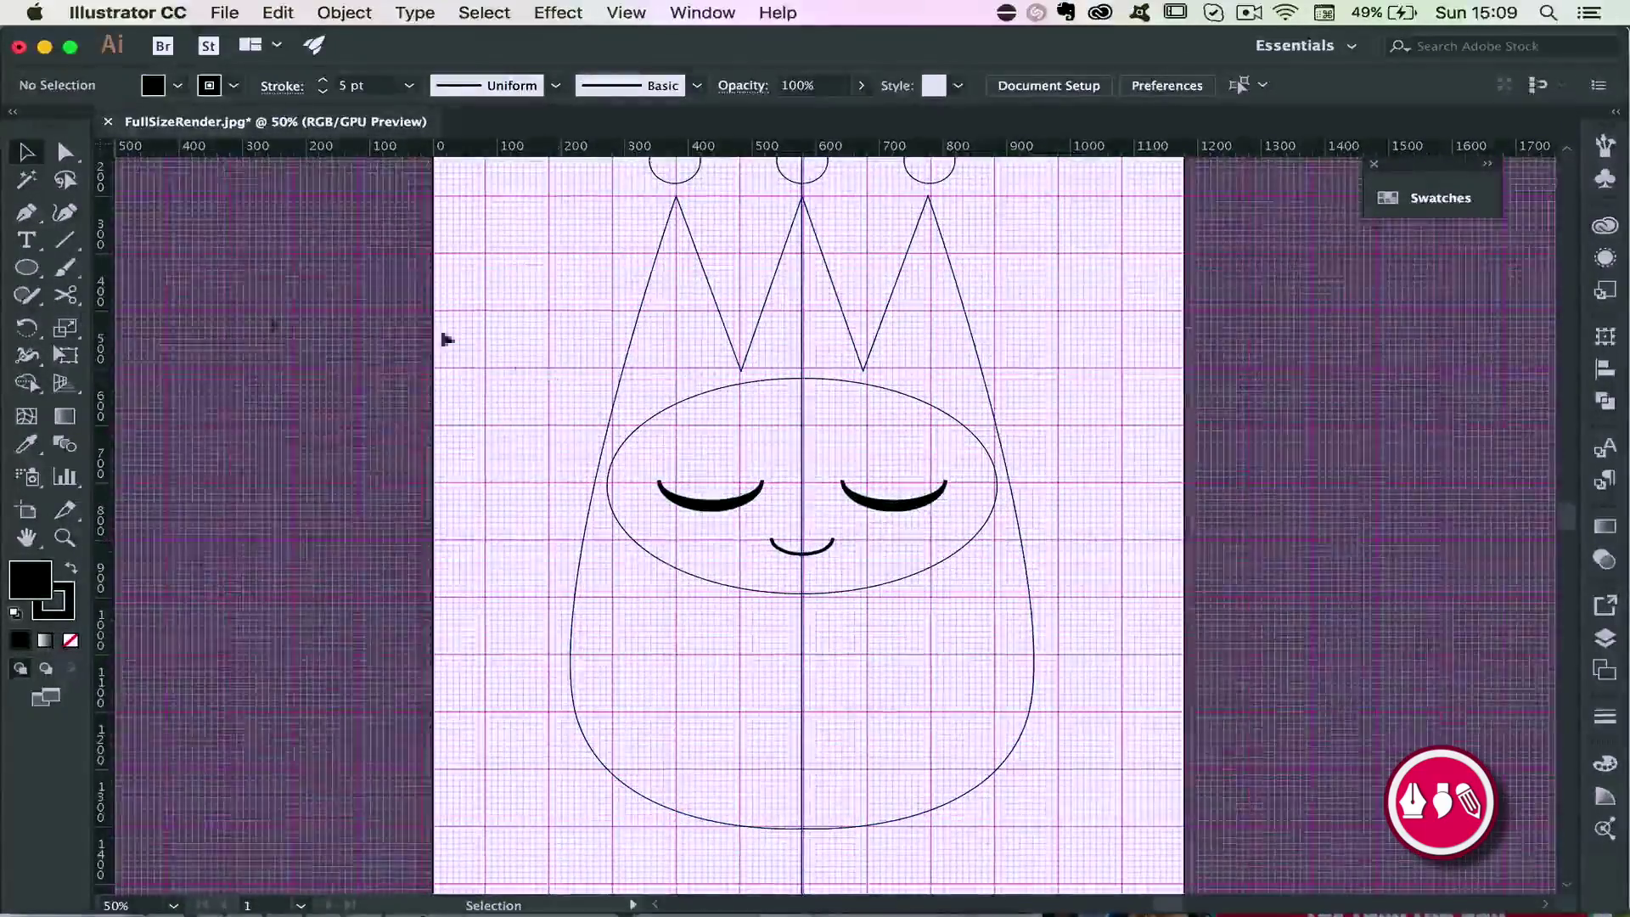
Draw a black five-pointed star near the body's left edge and duplicate it to the centre line and right edge
drag(26, 268, 132, 379)
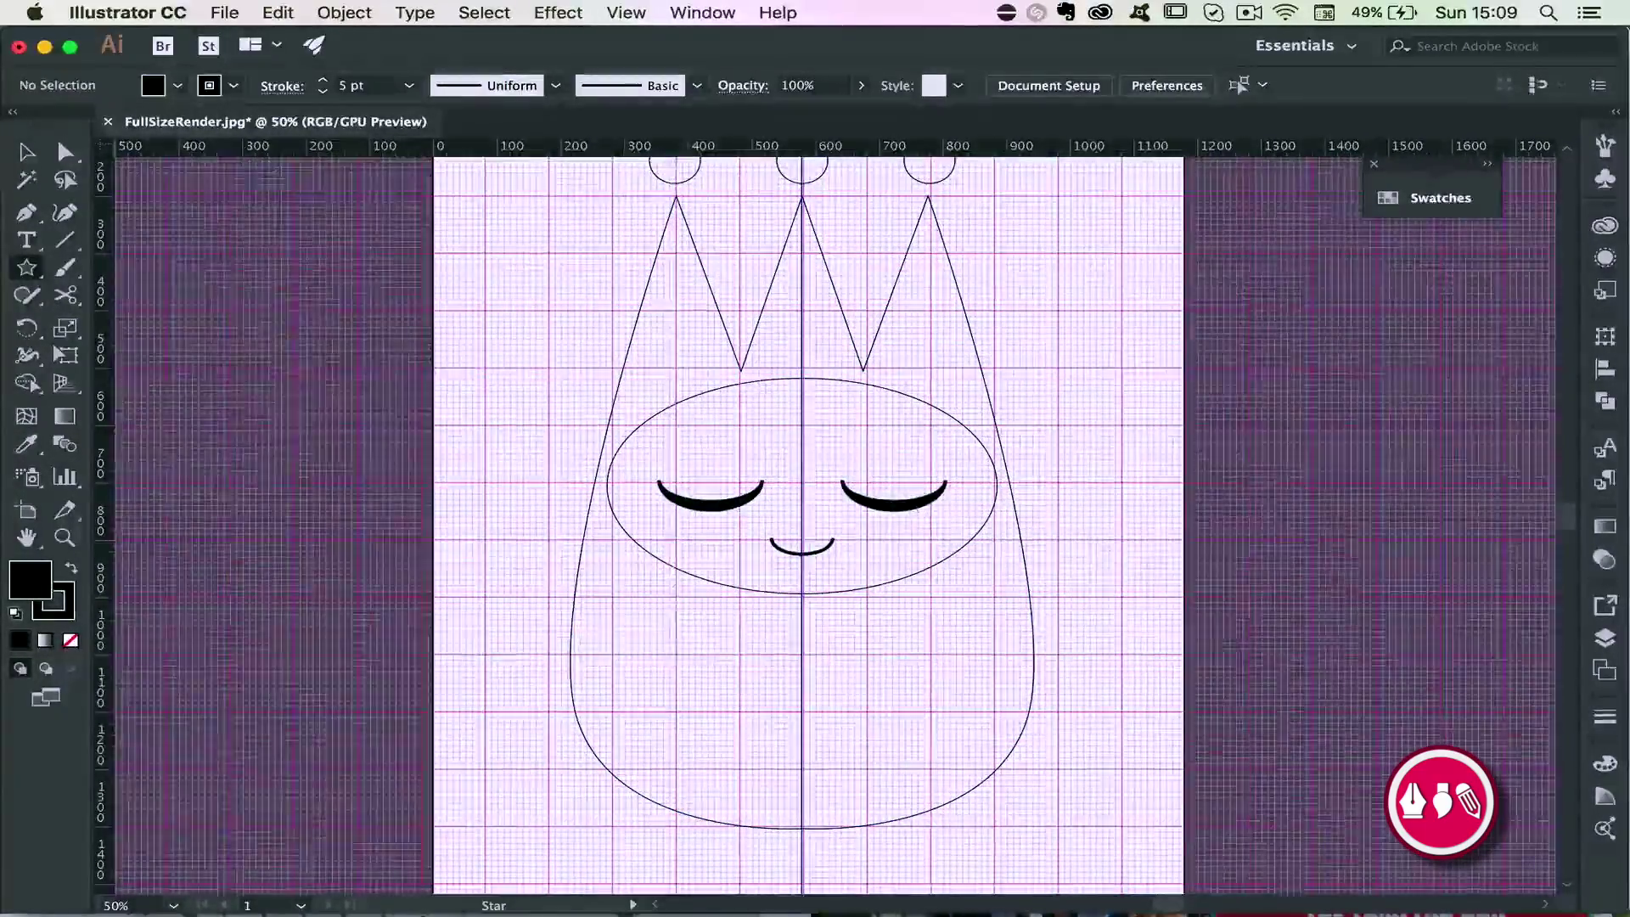
drag(611, 650, 626, 669)
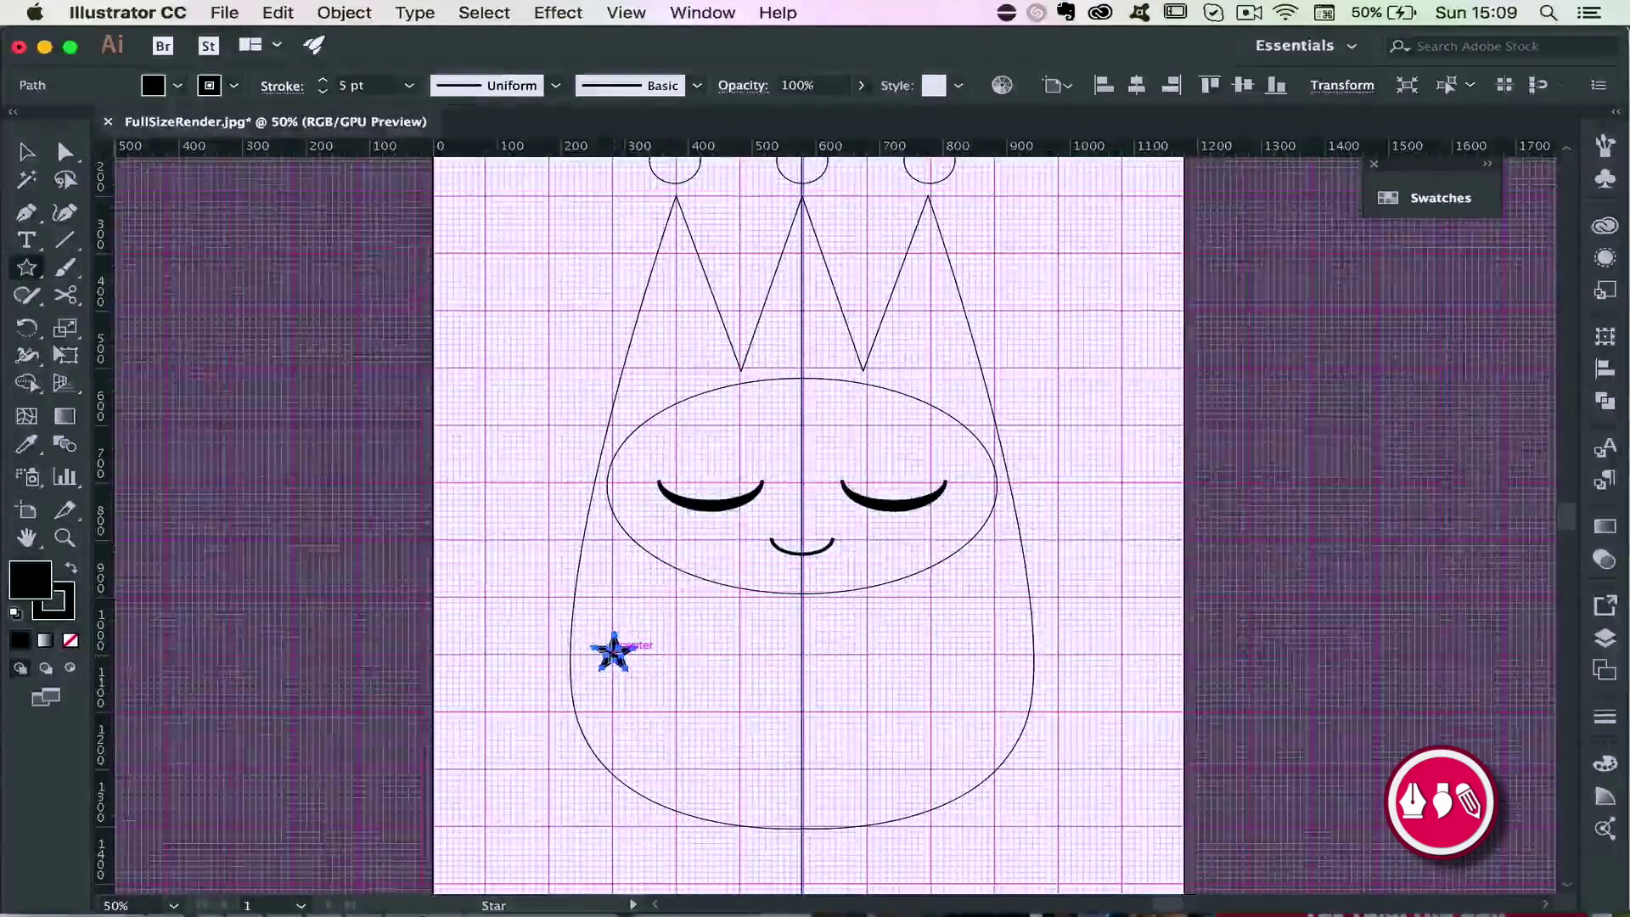
key(v)
drag(605, 652, 793, 653)
drag(794, 654, 988, 652)
Duplicate the star five more times: two in a middle row, two near the lower corners, one at the bottom centre
drag(611, 658, 903, 713)
drag(686, 710, 626, 768)
drag(629, 768, 791, 795)
drag(805, 795, 957, 773)
click(864, 652)
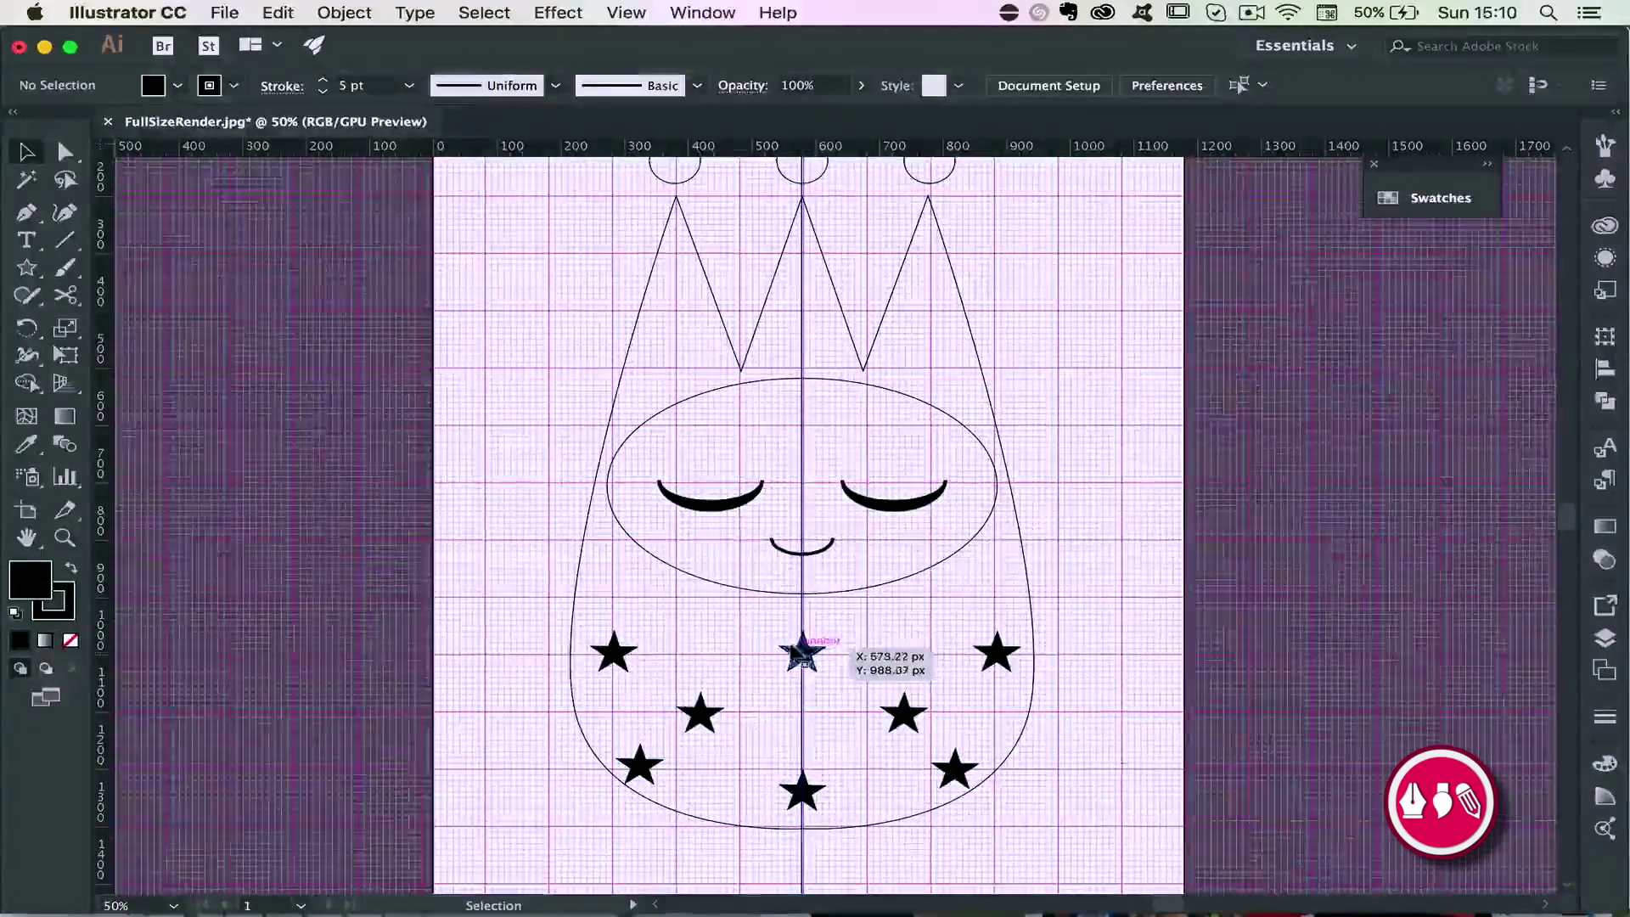
Raise the two outer upper stars, spread the inner pair apart and upward, and adjust the bottom centre star
key(super+minus)
drag(695, 610, 694, 582)
drag(947, 606, 947, 578)
drag(752, 647, 739, 629)
drag(887, 648, 904, 629)
drag(808, 682, 815, 692)
Move the lower outer stars up and outward and the inner pair closer together for an even, symmetric spread
mouse_move(714, 682)
mouse_down()
mouse_move(760, 685)
mouse_move(710, 674)
mouse_up()
drag(923, 686, 935, 677)
drag(749, 638, 757, 640)
drag(897, 630, 874, 648)
click(929, 682)
drag(706, 675, 685, 653)
click(858, 681)
drag(933, 678, 946, 667)
click(884, 684)
Duplicate the centre star as a smaller star and copy it so four small stars fill gaps between the large ones
drag(808, 610, 737, 608)
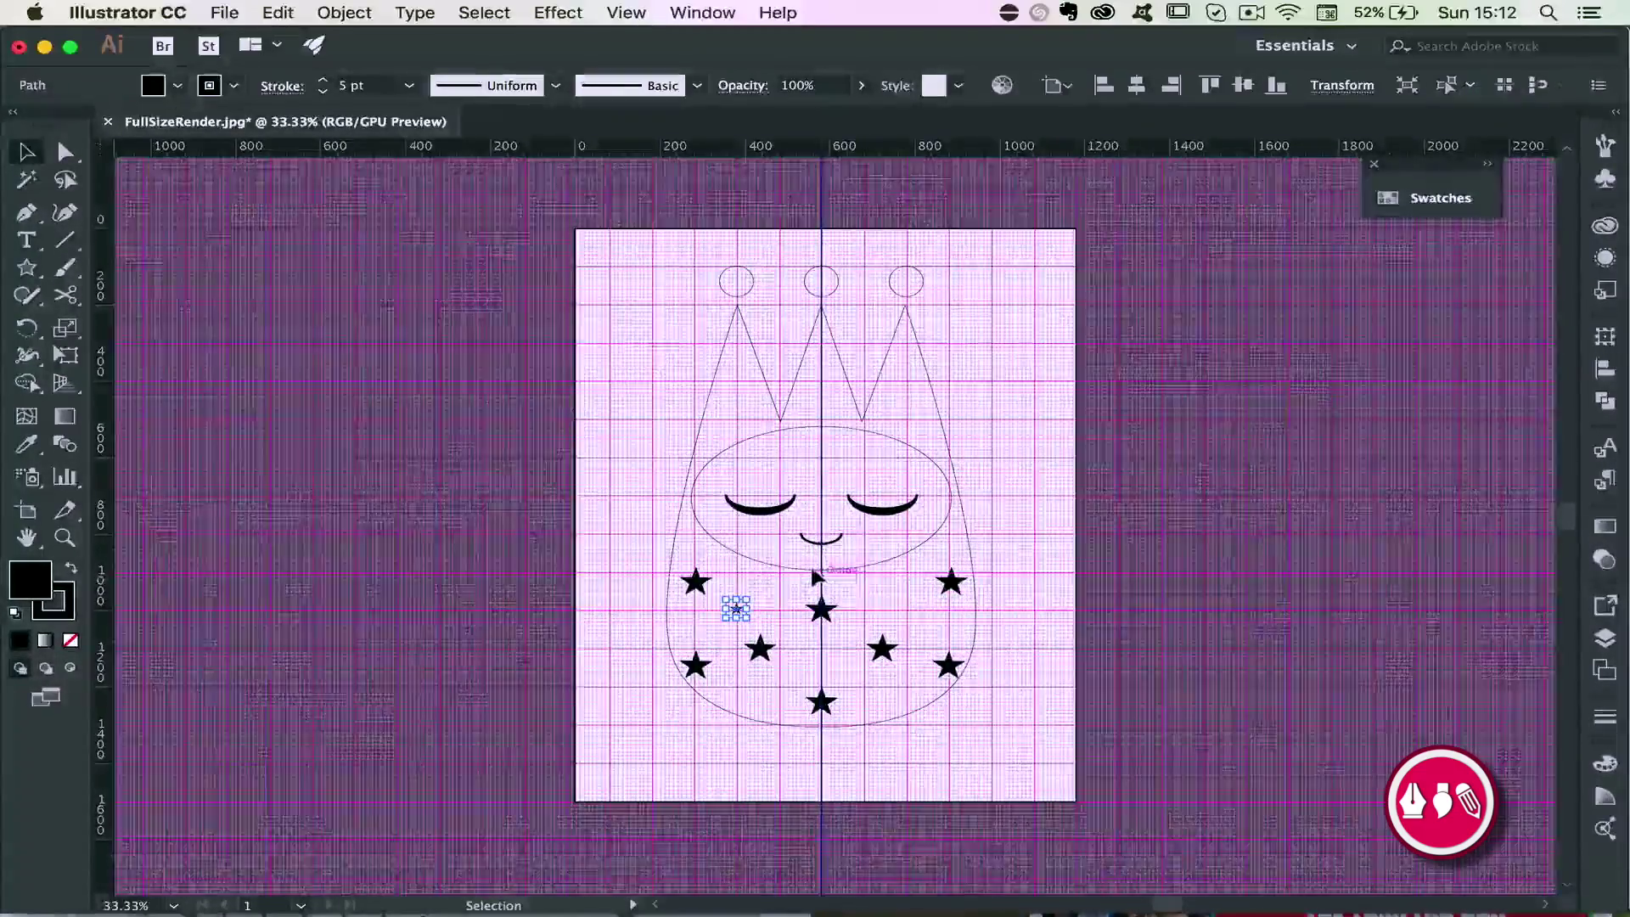
key(super+equal)
key(super+equal)
drag(833, 507, 835, 671)
key(super+minus)
drag(955, 660, 800, 767)
click(676, 718)
drag(681, 736, 798, 697)
click(826, 710)
click(805, 699)
click(827, 707)
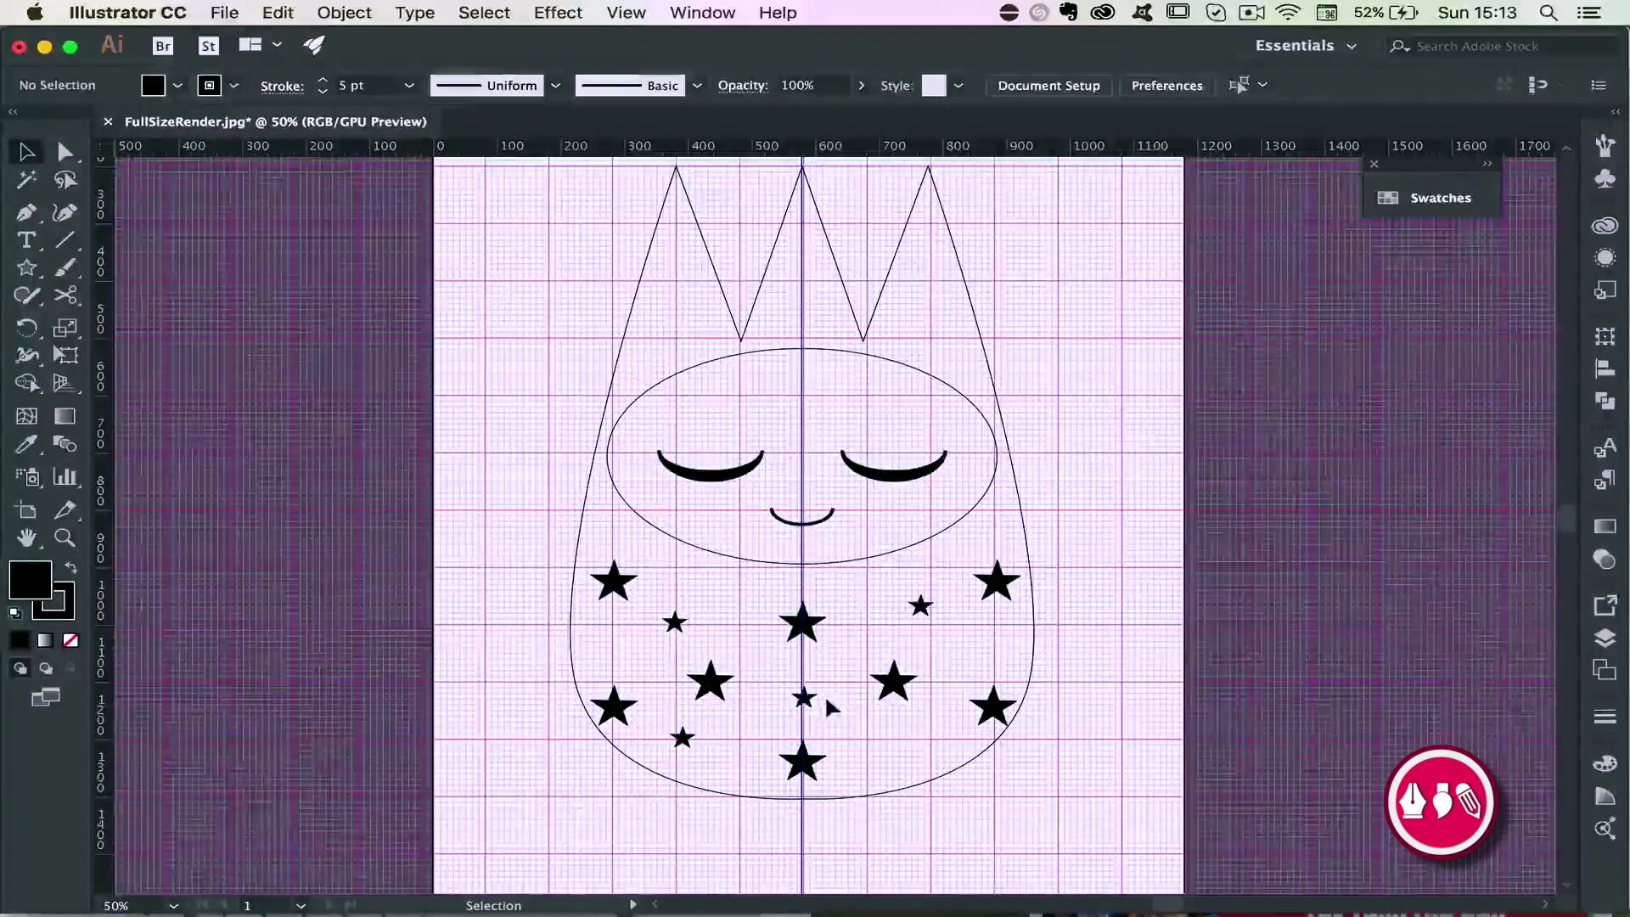
Duplicate the upper-right small star into the gap below the inner right large star
click(917, 604)
key(super+plus)
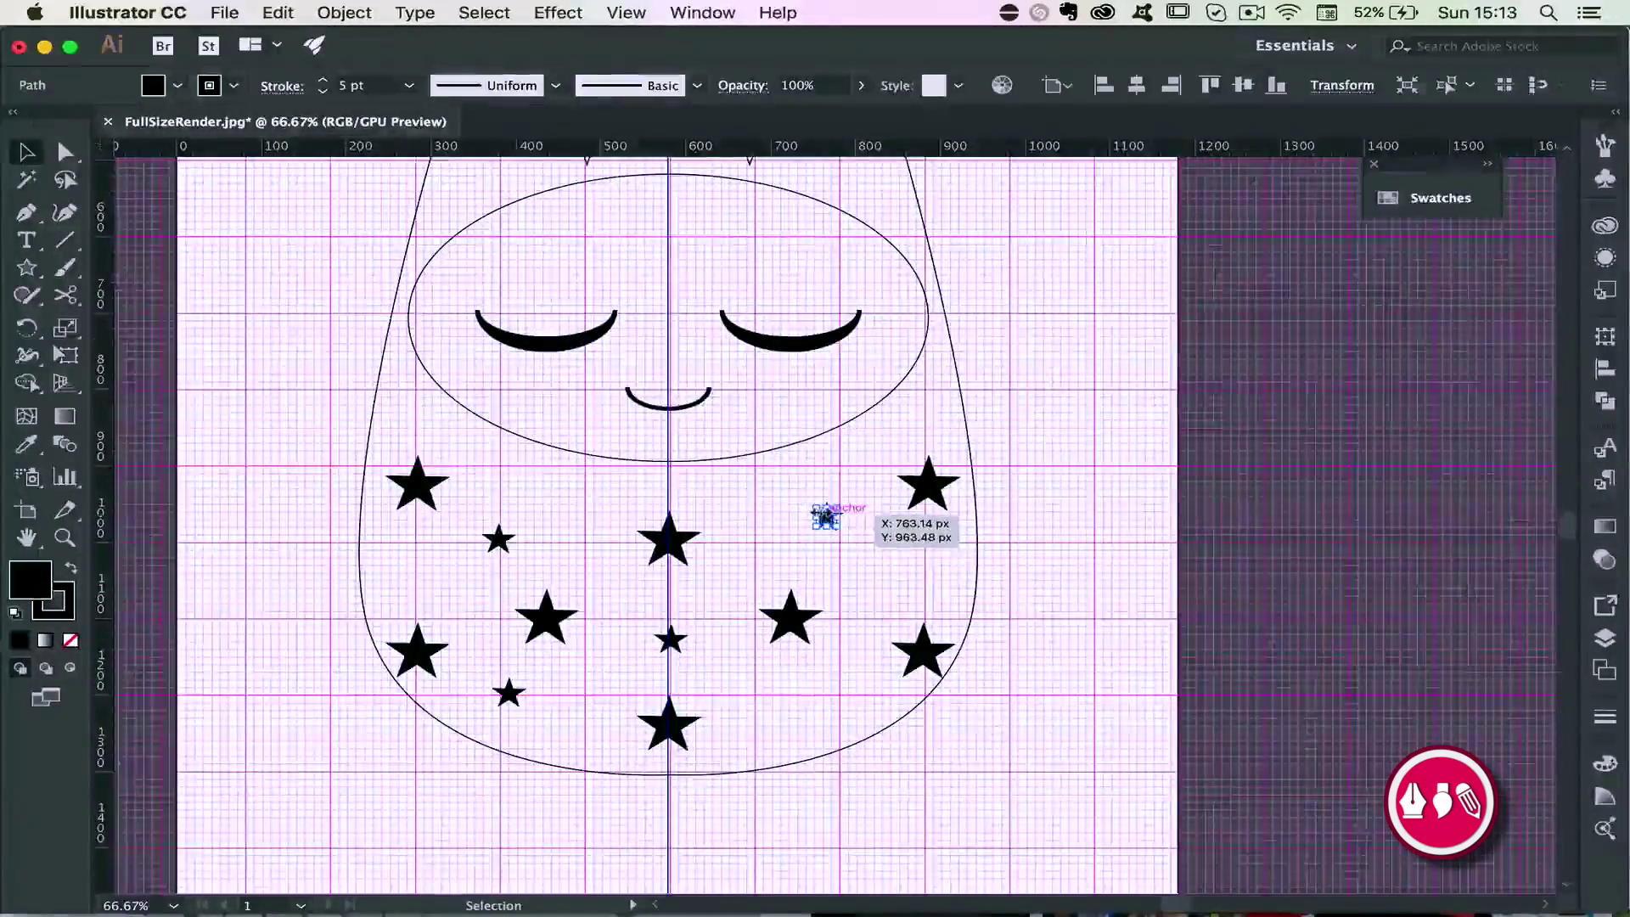
key(super+plus)
drag(825, 516, 815, 785)
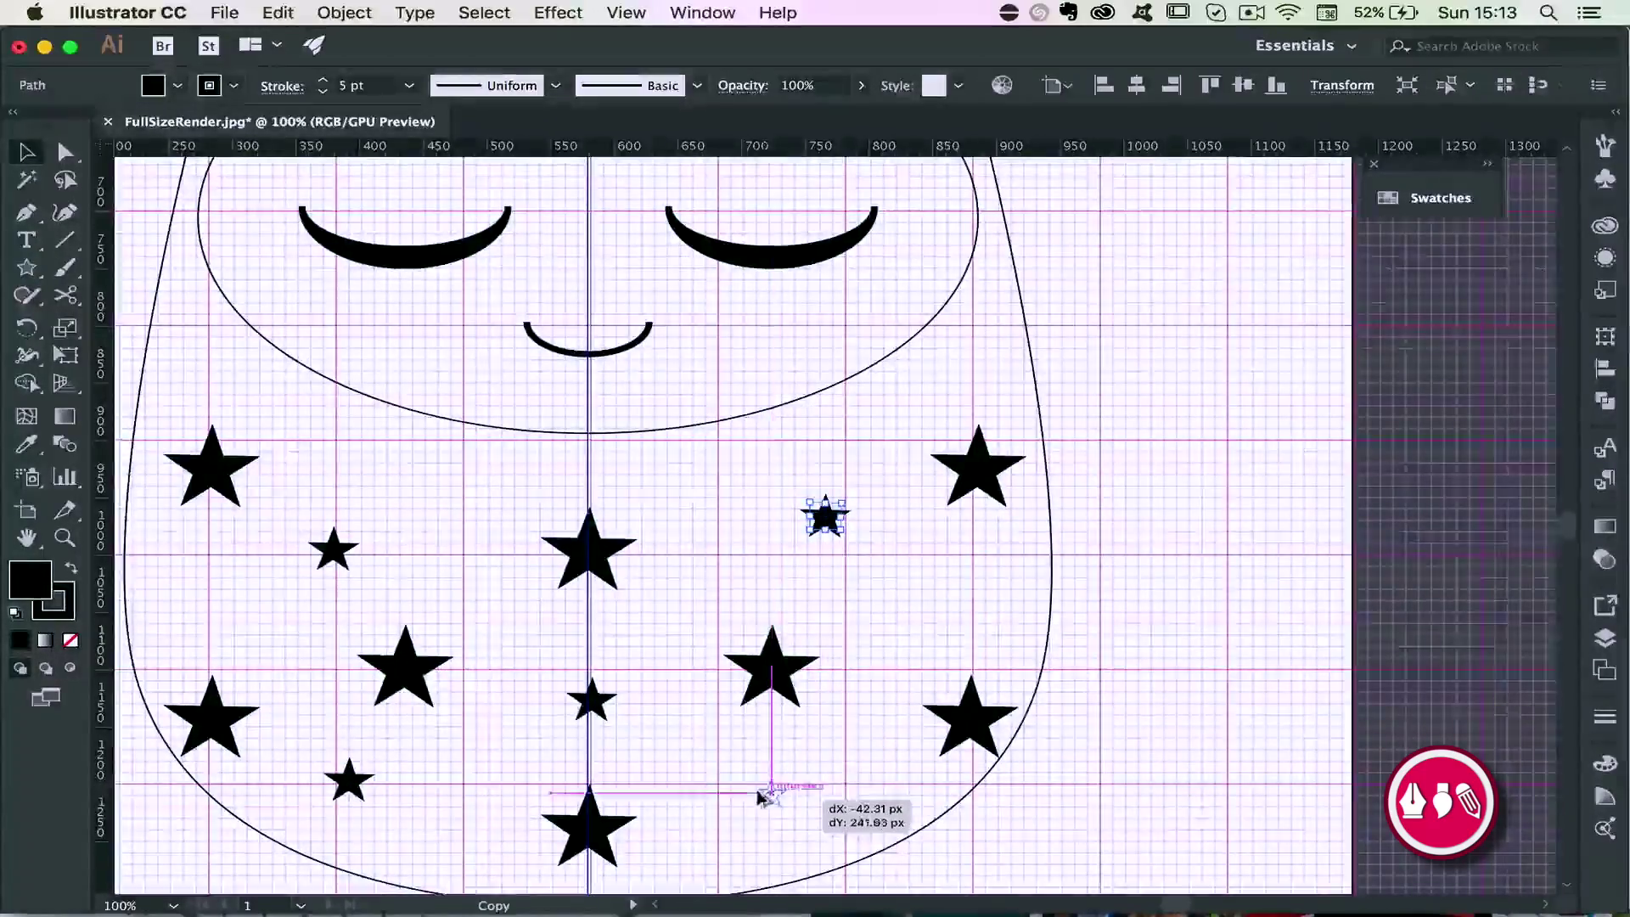
key(super+minus)
key(super+minus)
click(1046, 696)
drag(967, 554, 1000, 775)
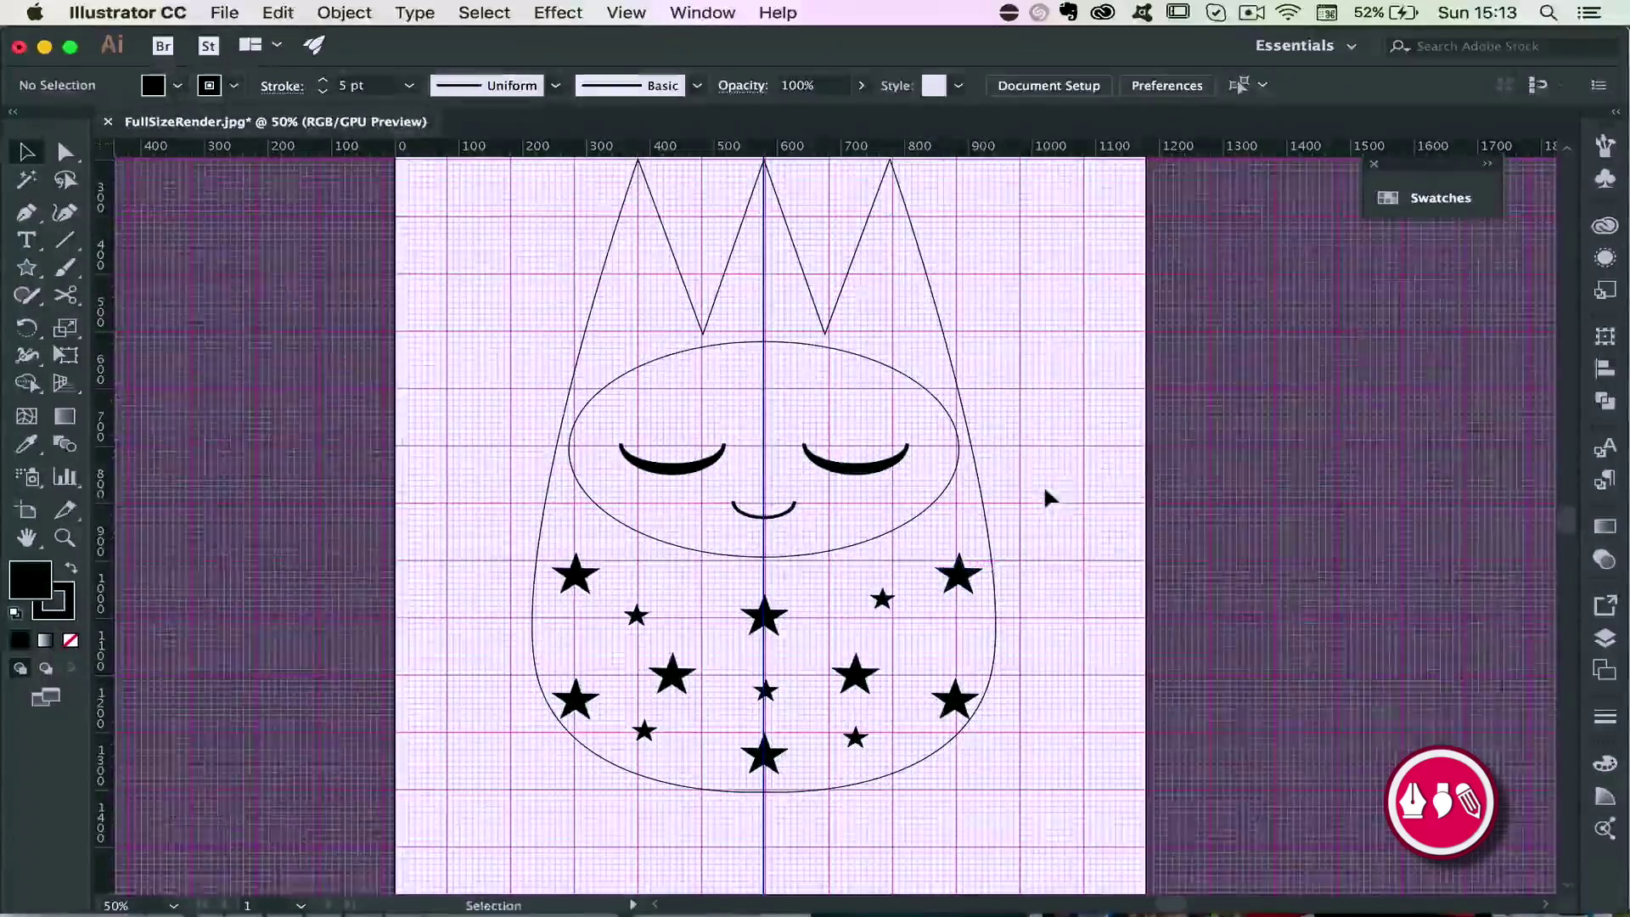
drag(1051, 487, 1042, 534)
key(super+minus)
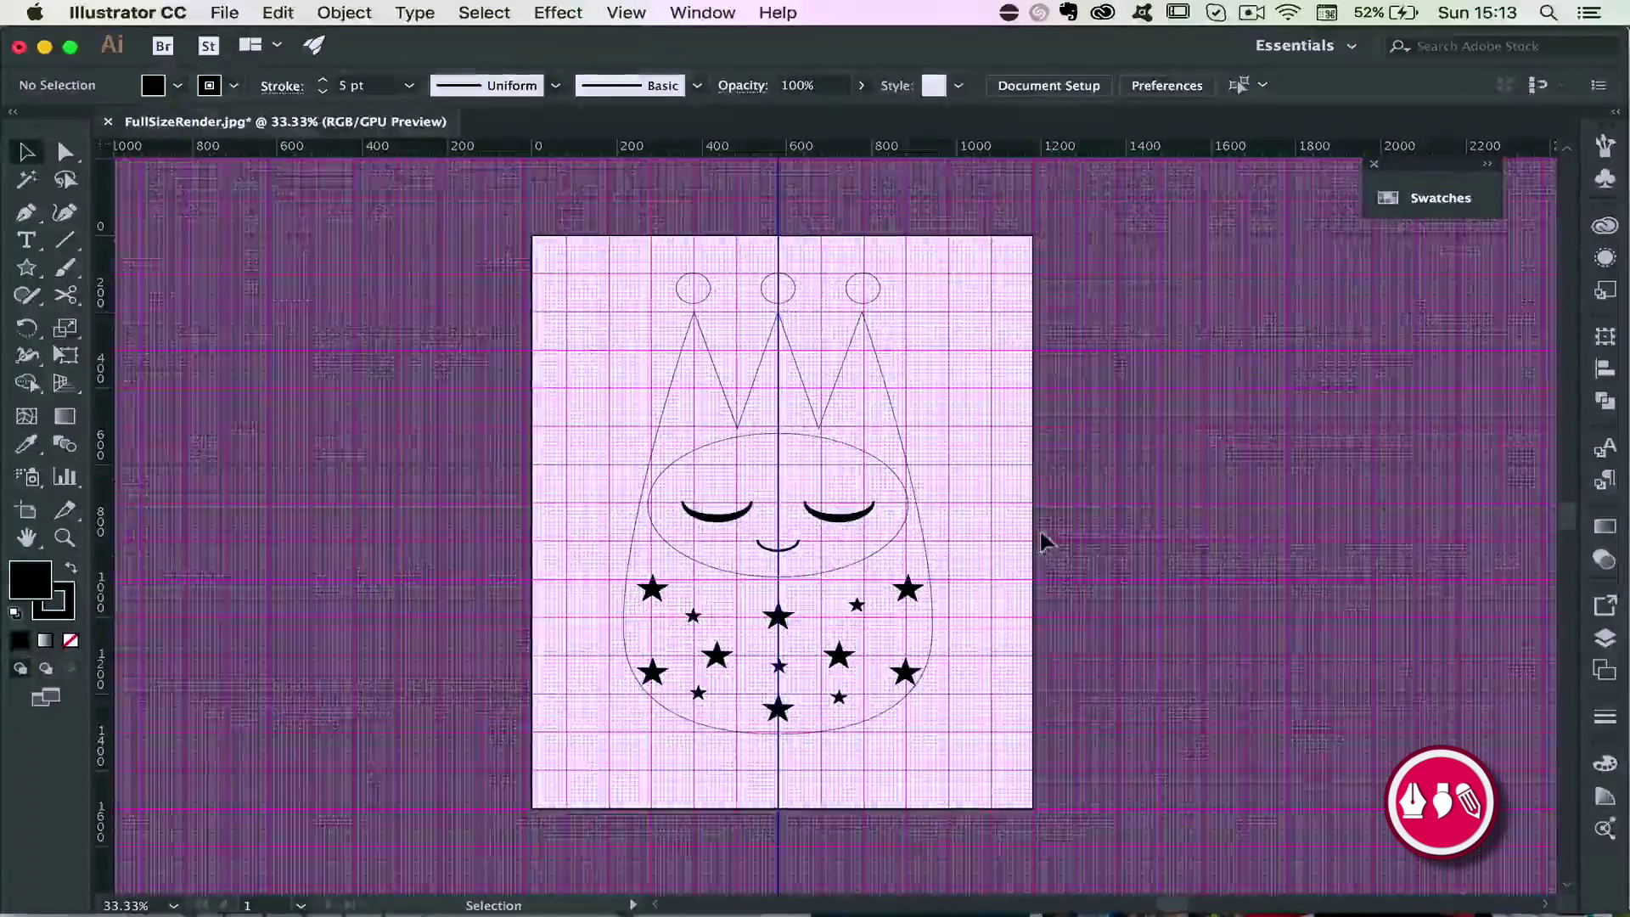
Draw a small two-strand hair tuft from unfilled arcs at the top centre of the face
drag(743, 433, 648, 484)
click(70, 640)
drag(66, 241, 129, 292)
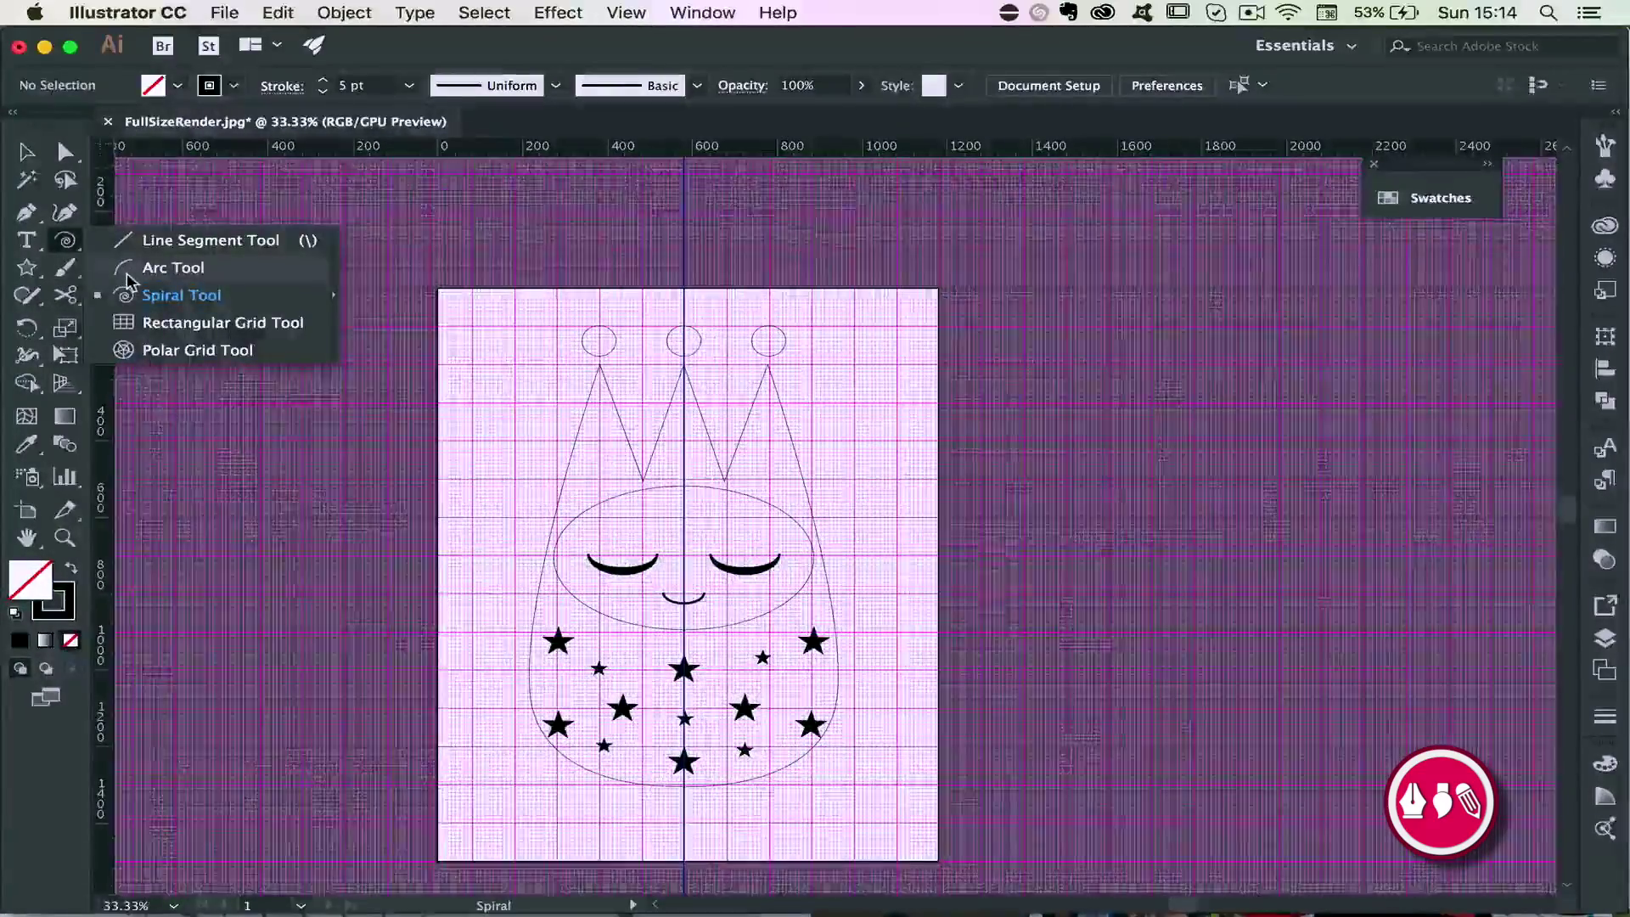
click(127, 268)
mouse_move(671, 486)
mouse_down()
mouse_move(711, 516)
mouse_move(700, 503)
mouse_up()
key(v)
click(840, 508)
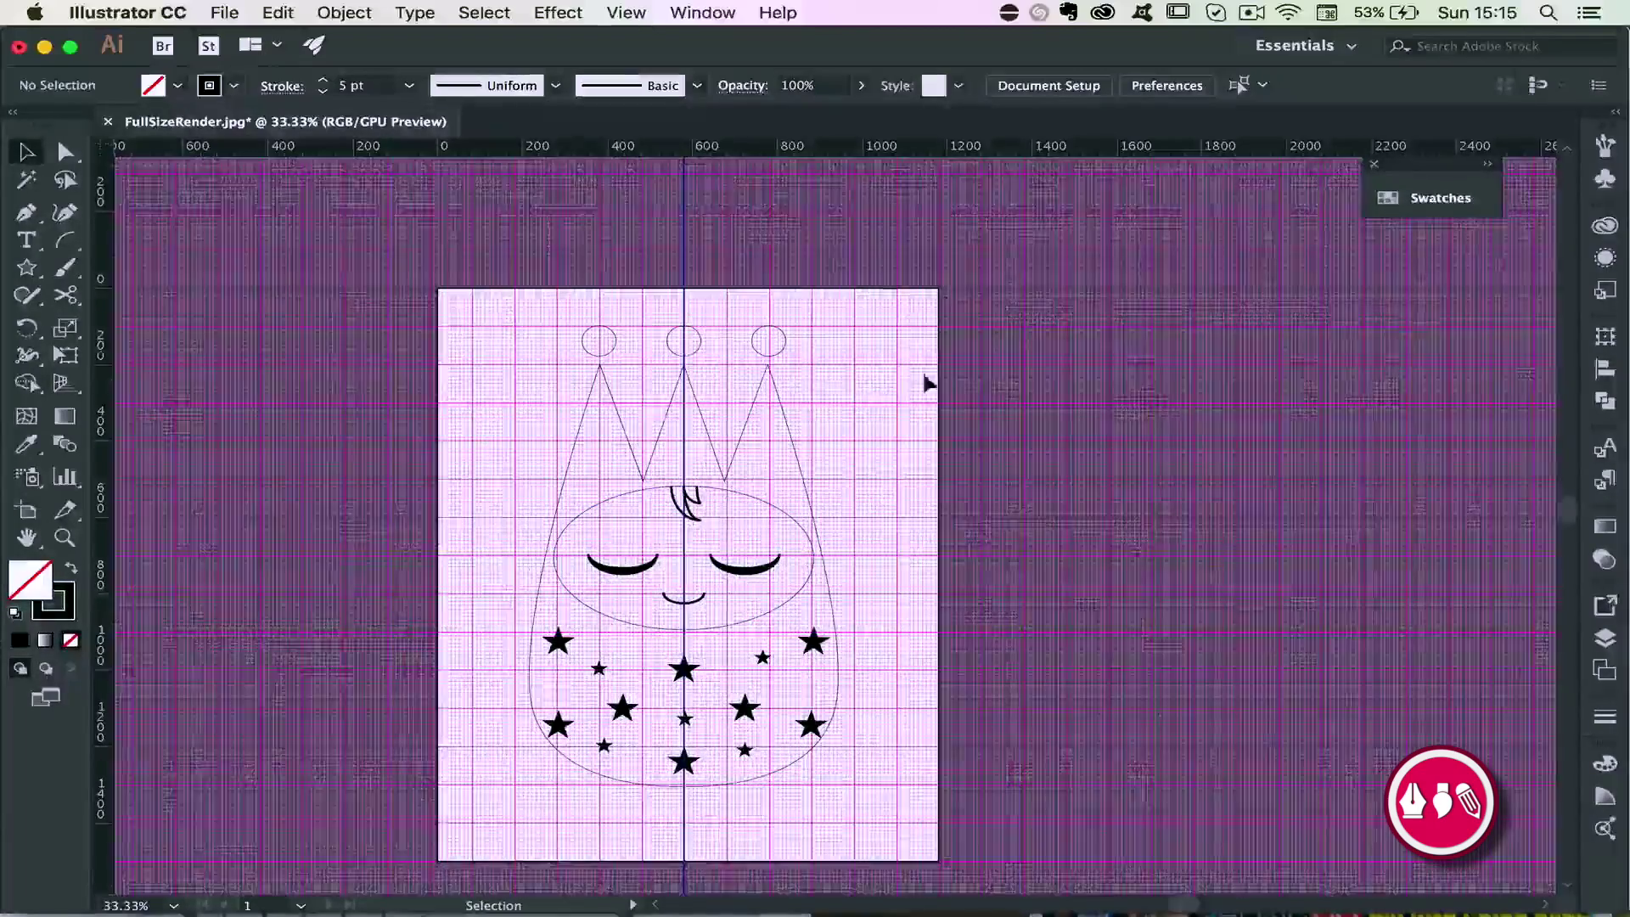
Hide the grid, and unlock and delete the vertical centre line
click(557, 12)
mouse_move(626, 12)
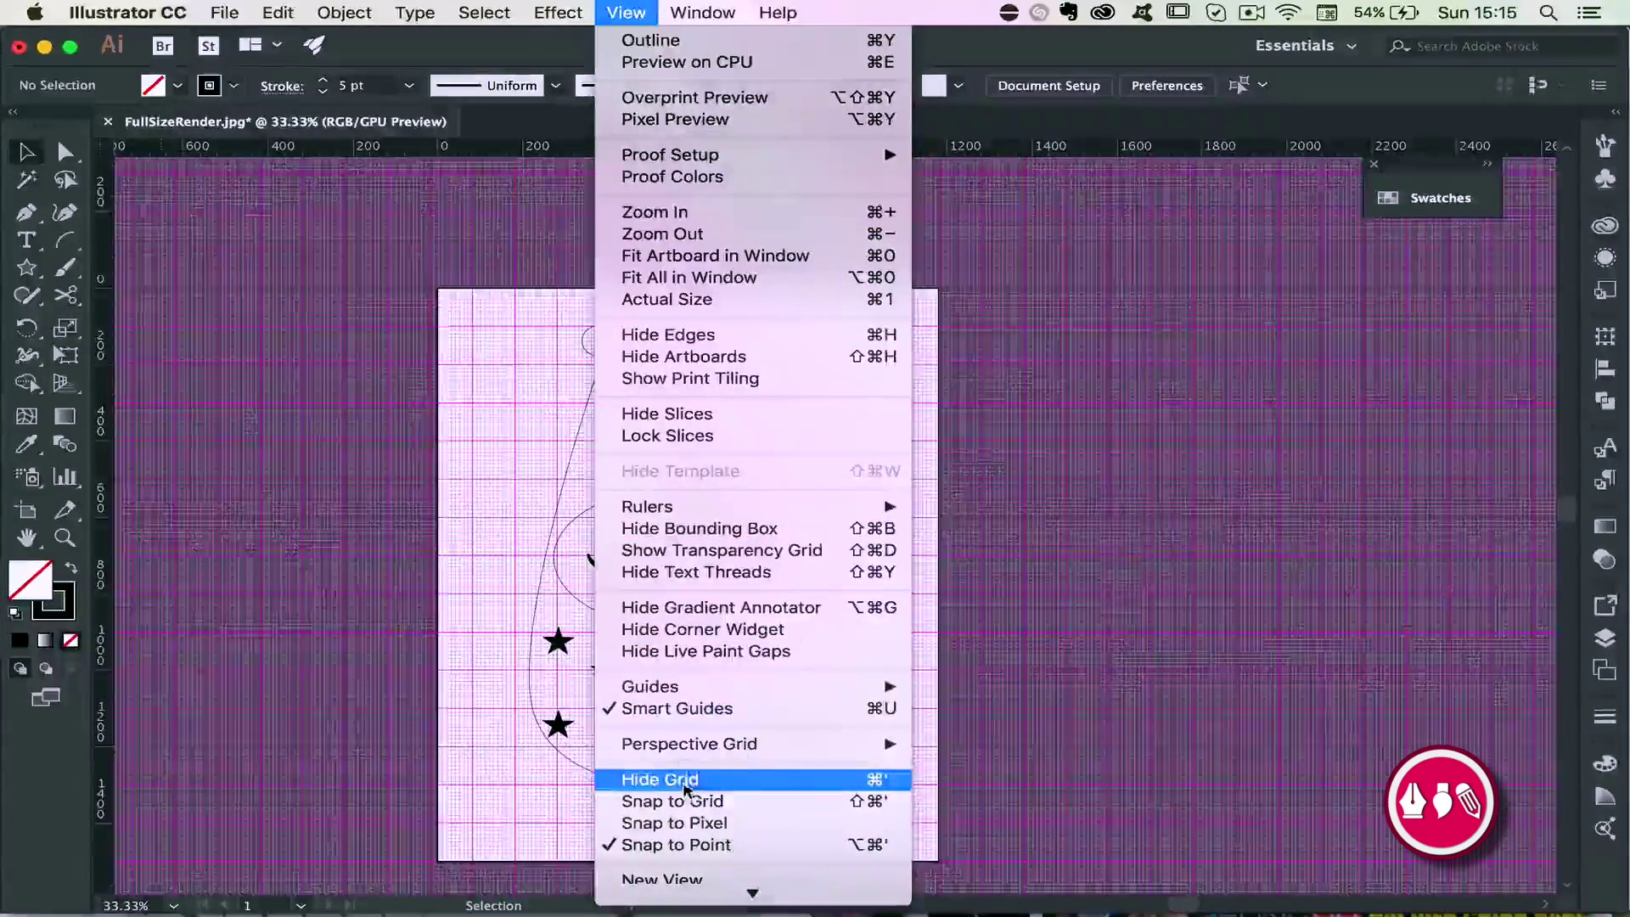
click(663, 778)
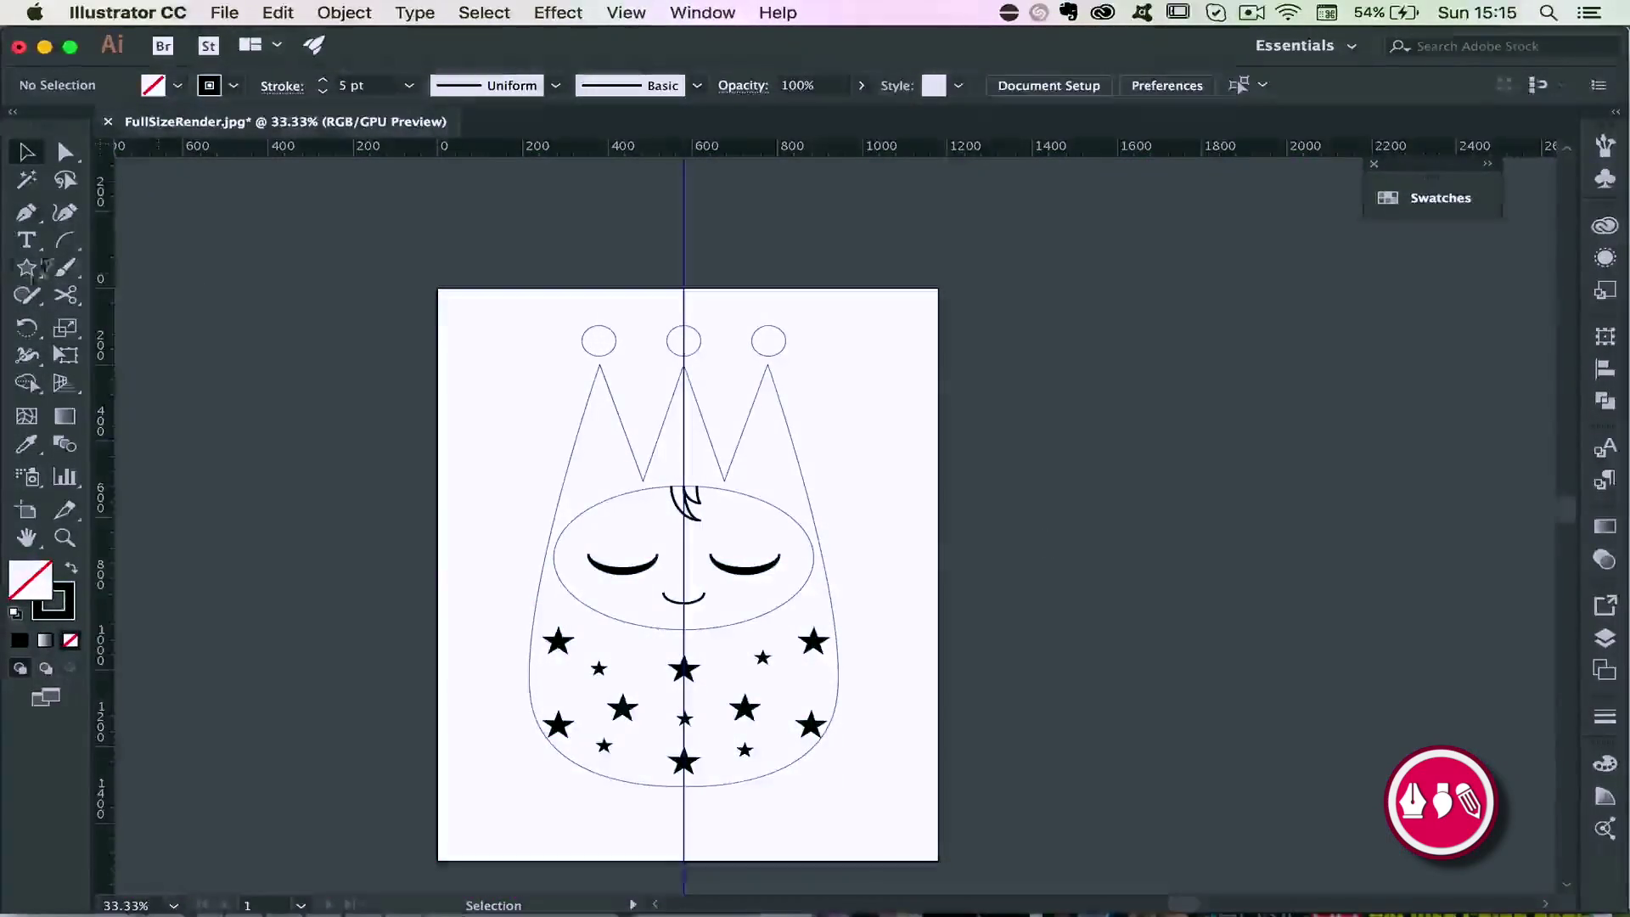
click(344, 11)
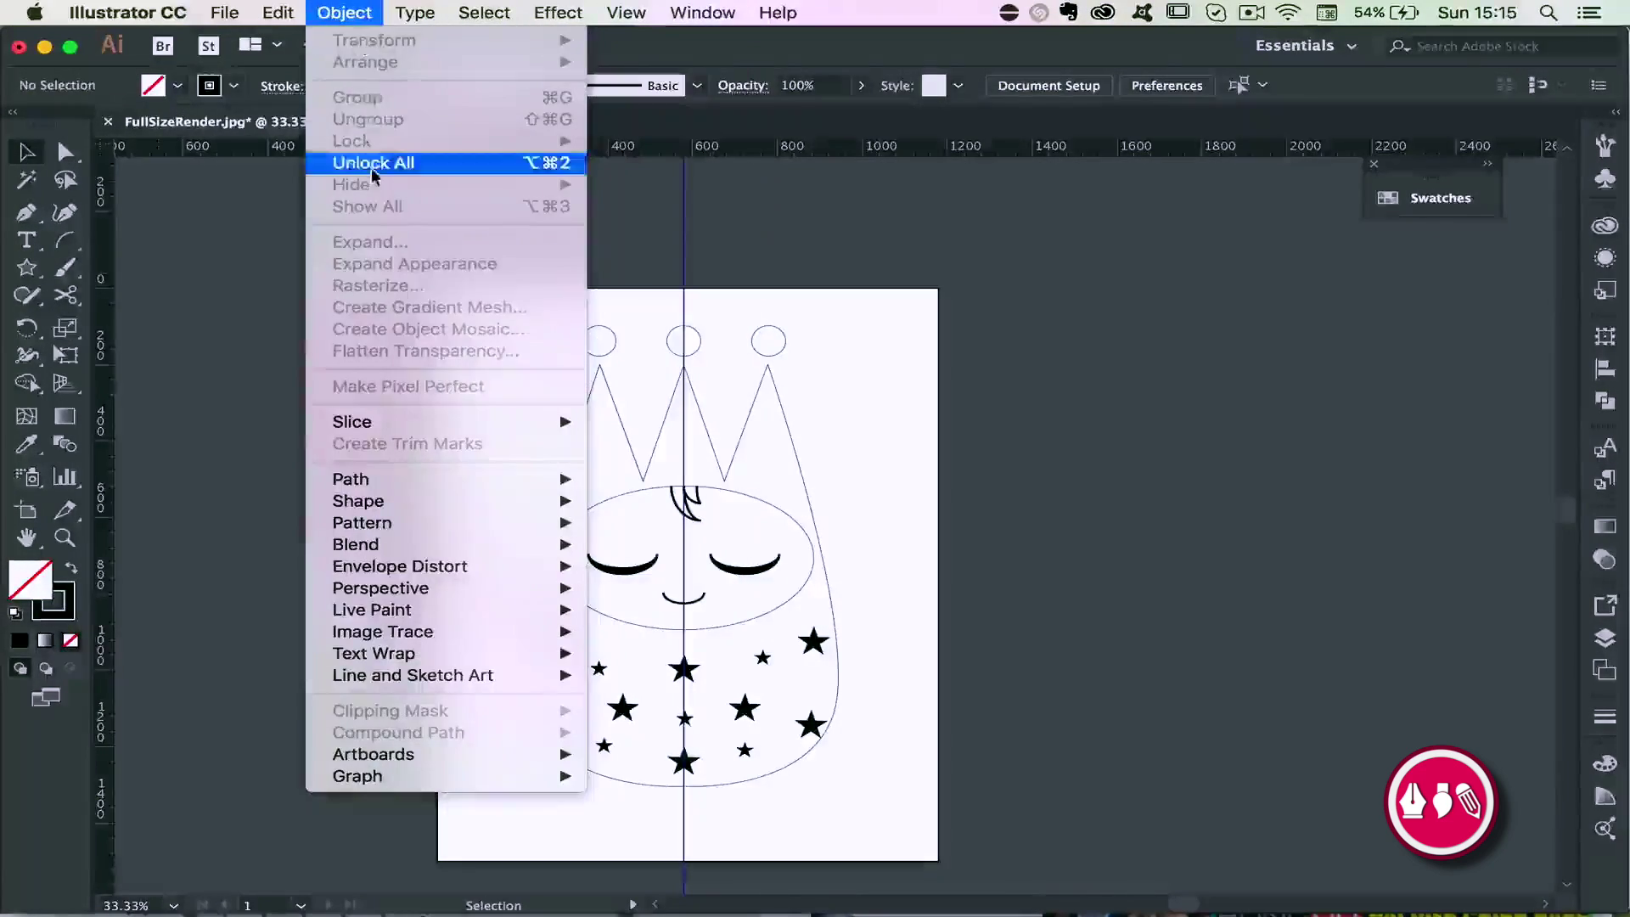
click(378, 160)
key(Delete)
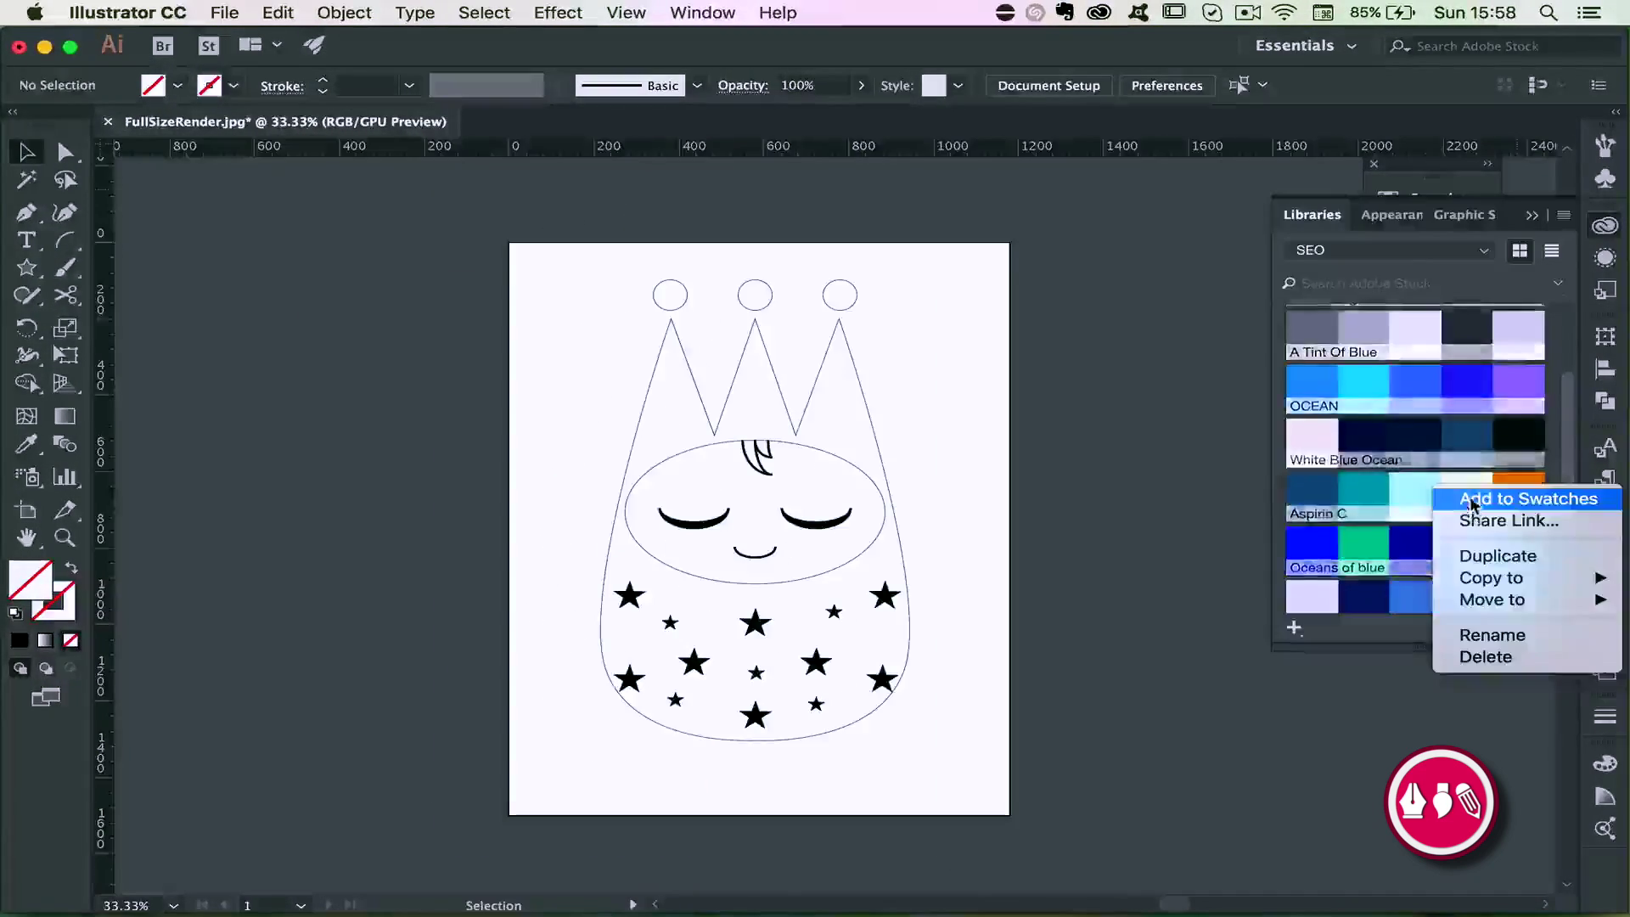
Add the Aspirin C colour theme from the SEO library to the document's swatches
click(1460, 498)
scroll(1429, 473, down, 3)
scroll(1430, 473, up, 3)
scroll(1429, 473, up, 3)
scroll(1443, 441, down, 3)
scroll(1460, 414, up, 1)
scroll(1460, 414, up, 2)
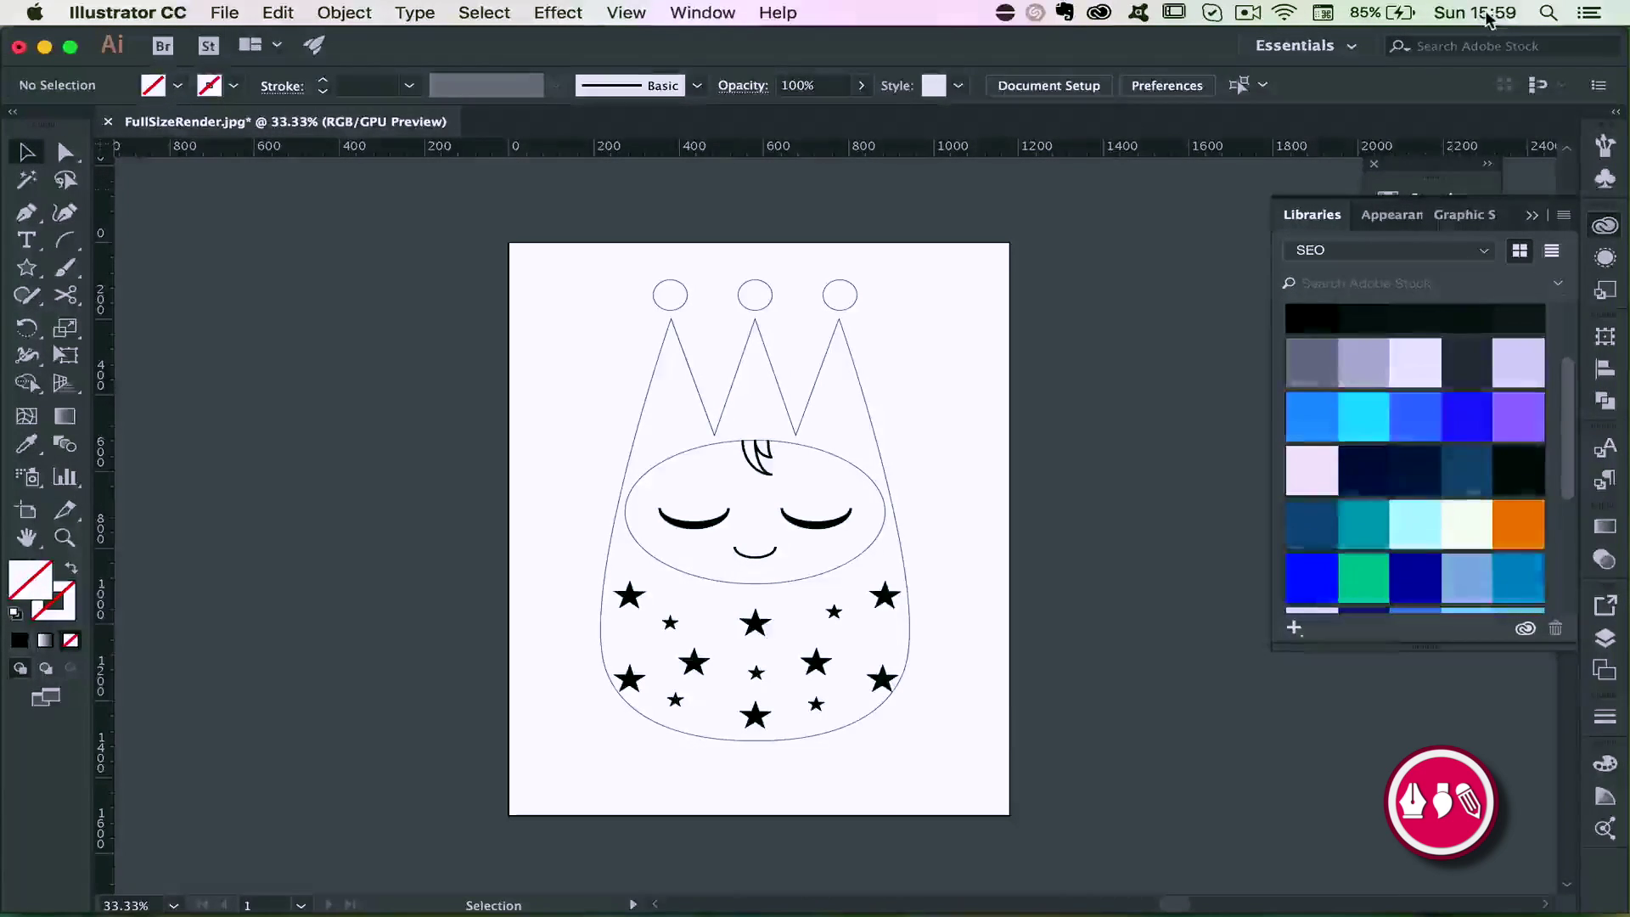
click(1532, 214)
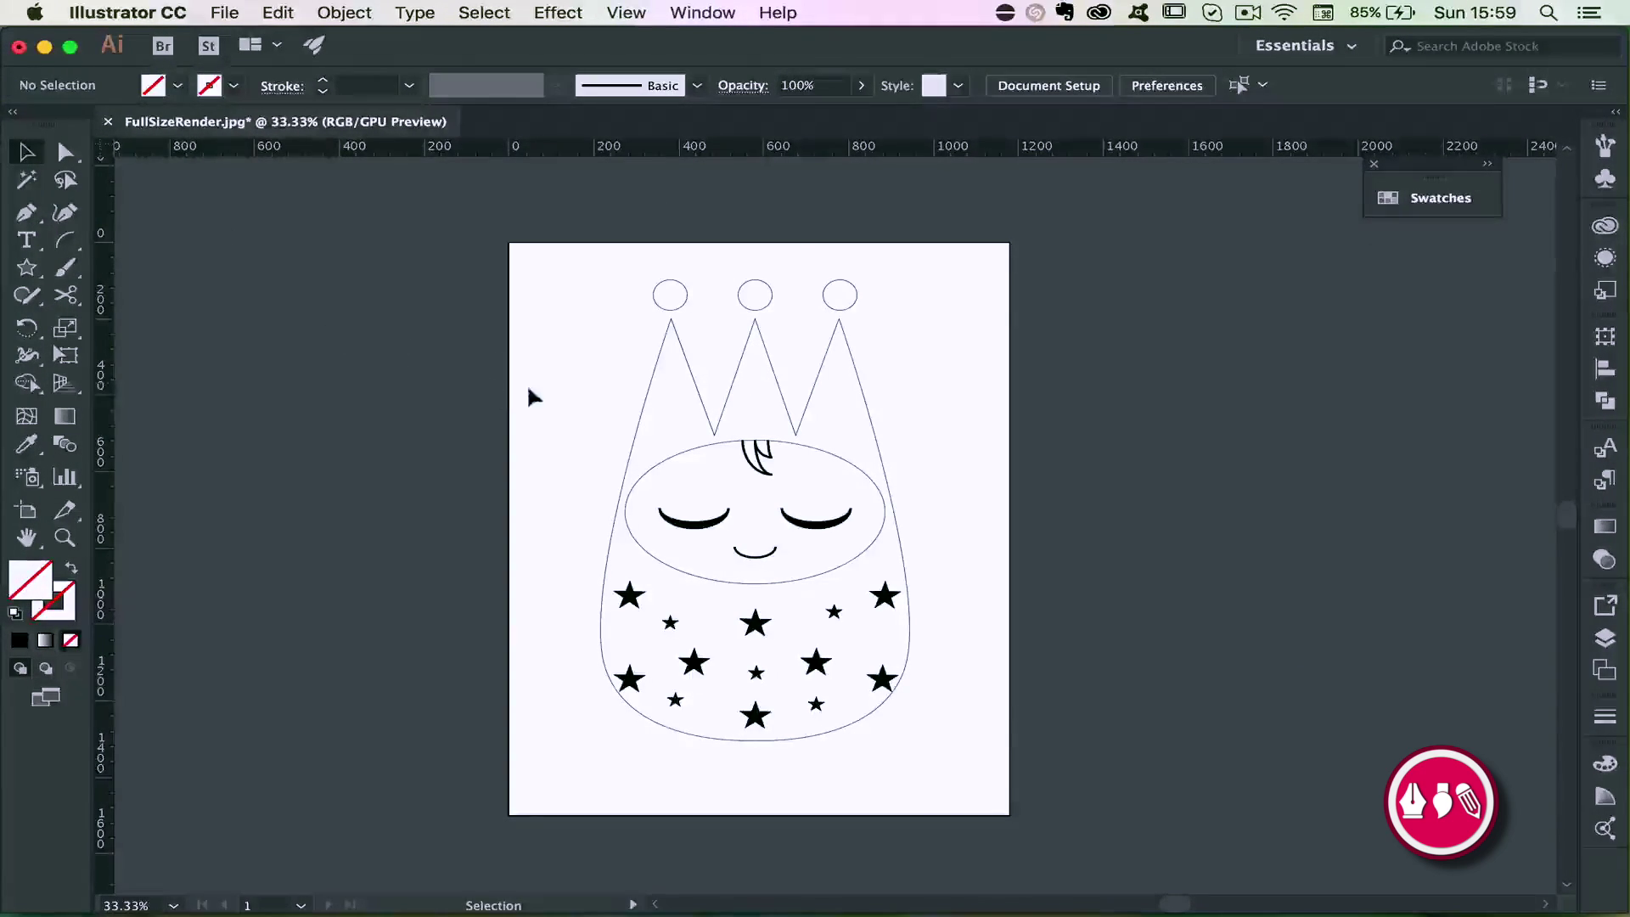
Create a new layer and place it below the artwork layer
click(680, 353)
click(1252, 511)
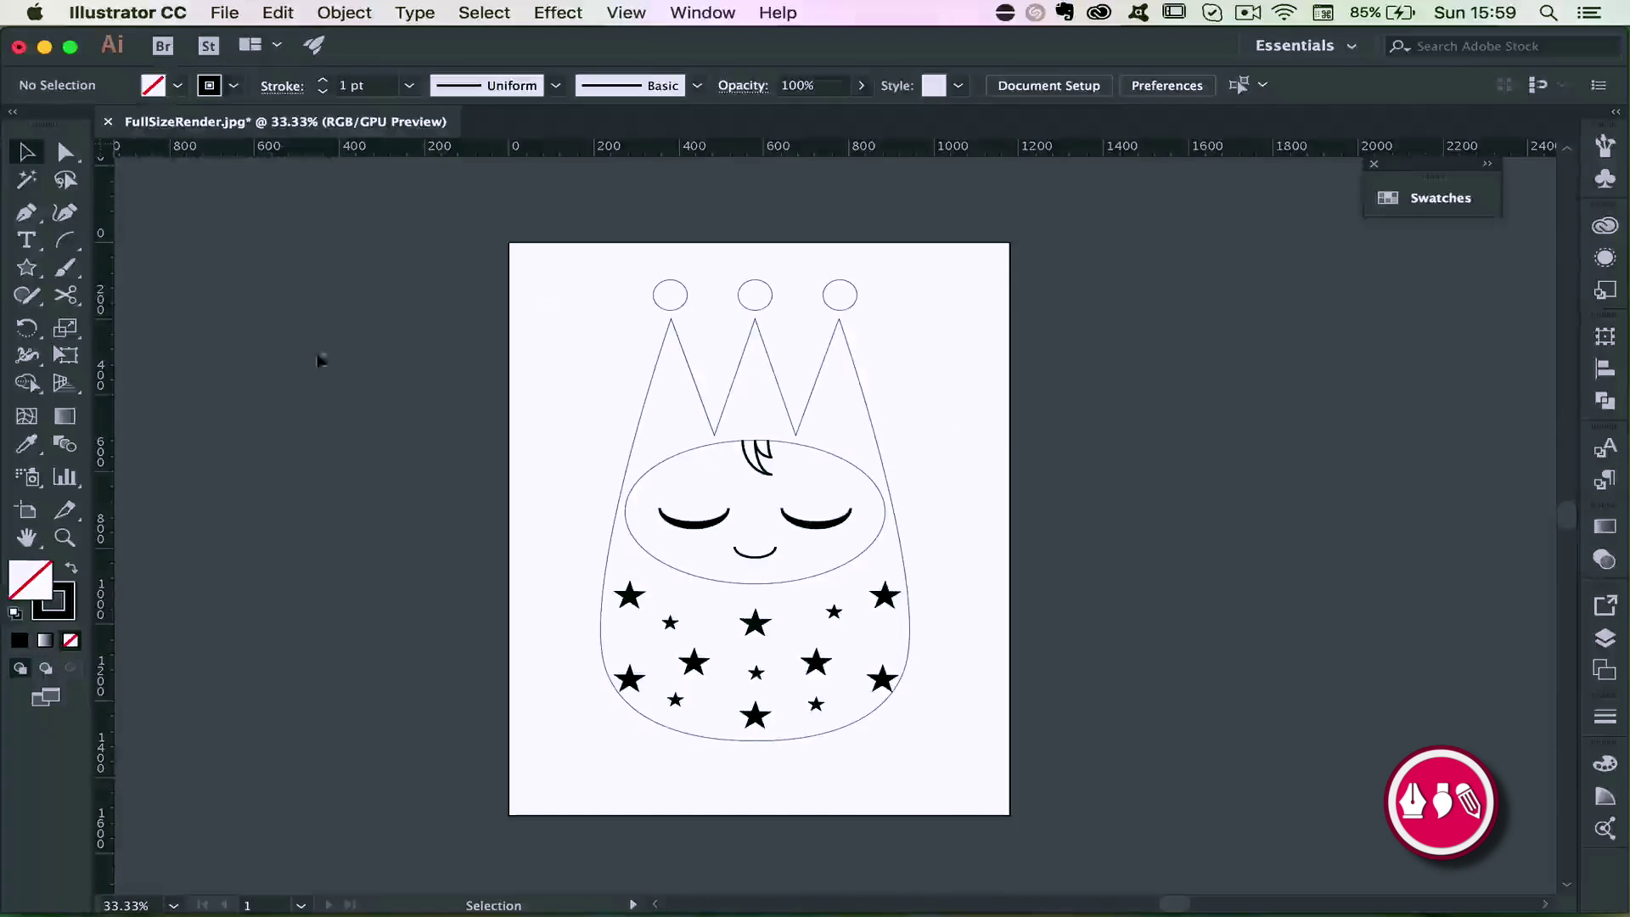
click(1605, 637)
click(1504, 811)
drag(1474, 637, 1458, 675)
Draw a background rectangle covering the whole artboard and fill it with the medium-dark blue swatch
drag(27, 266, 136, 265)
drag(507, 239, 1010, 813)
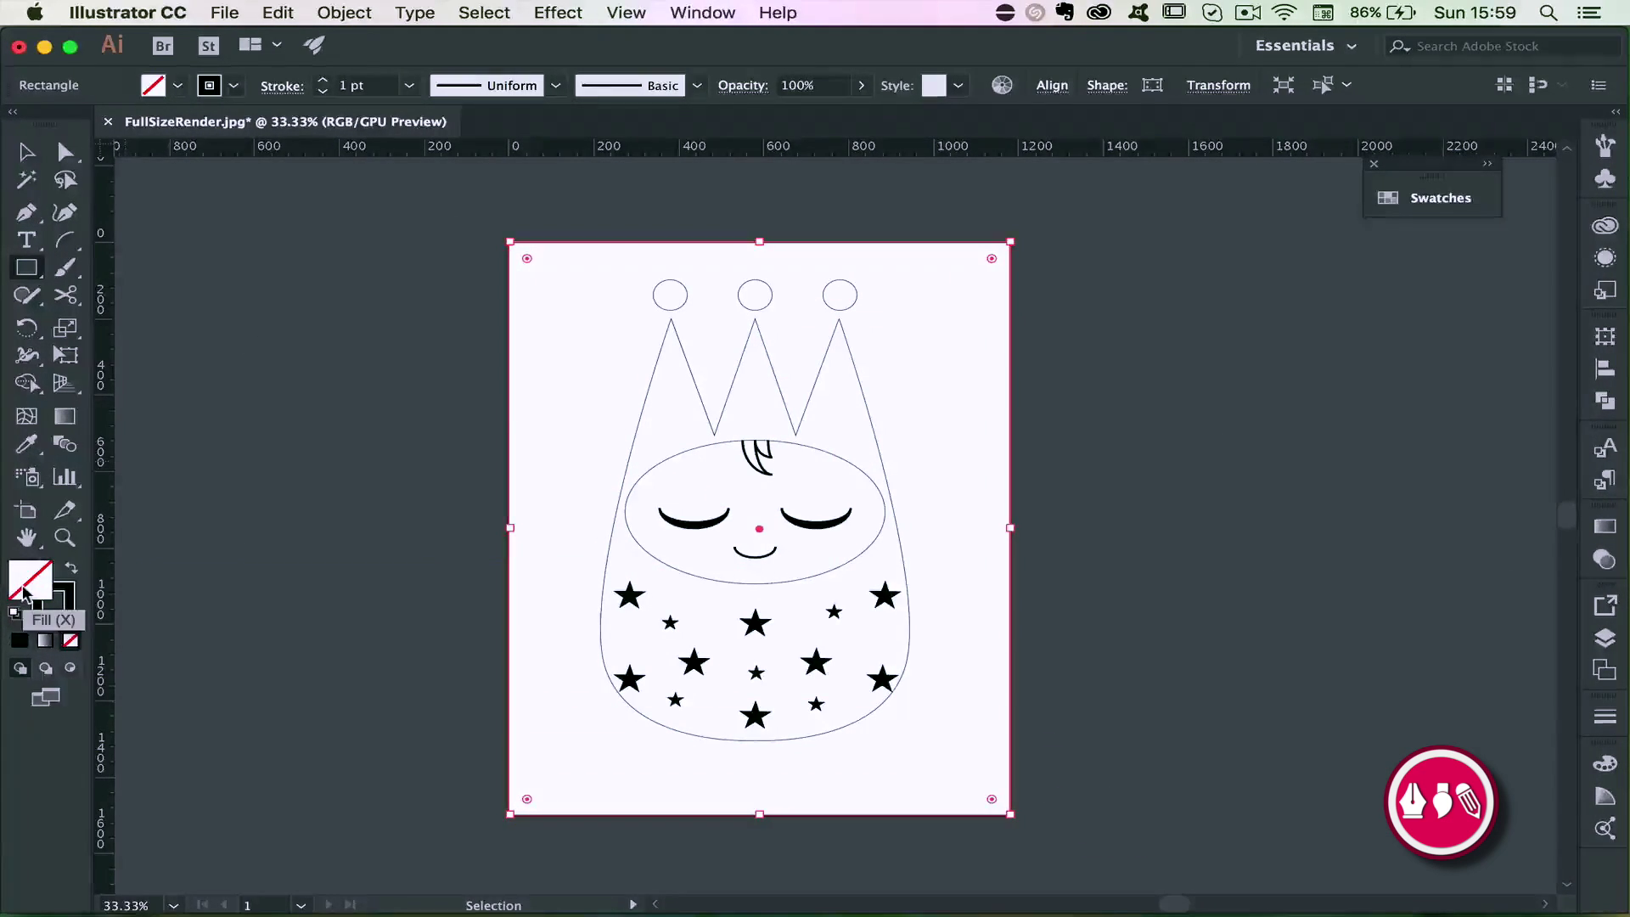
click(1610, 228)
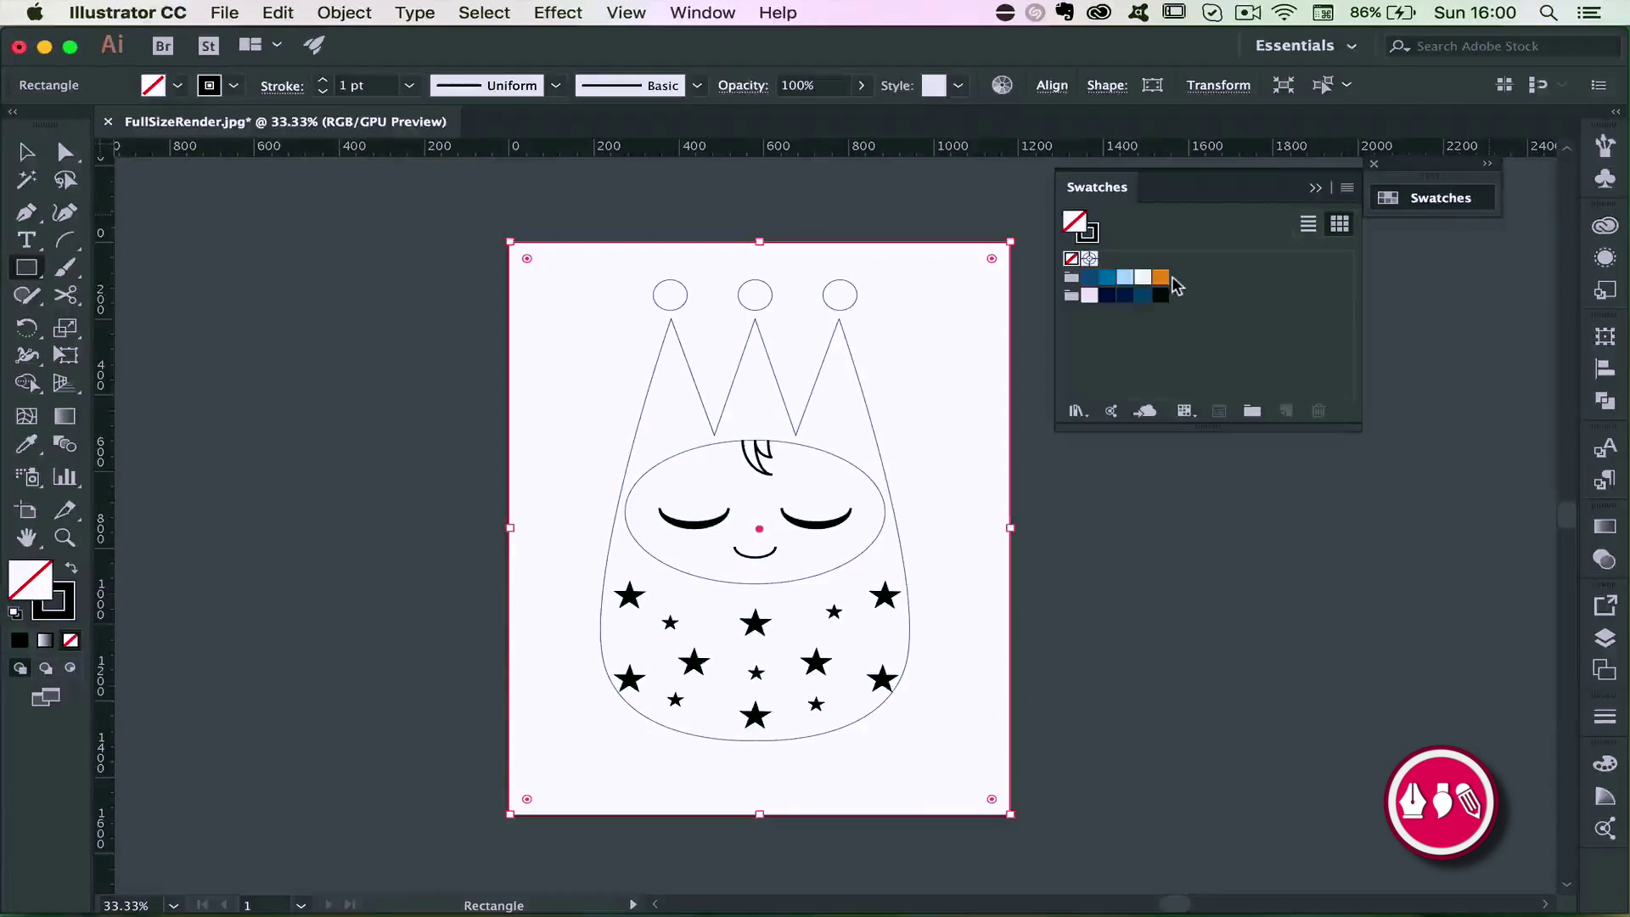
click(1089, 294)
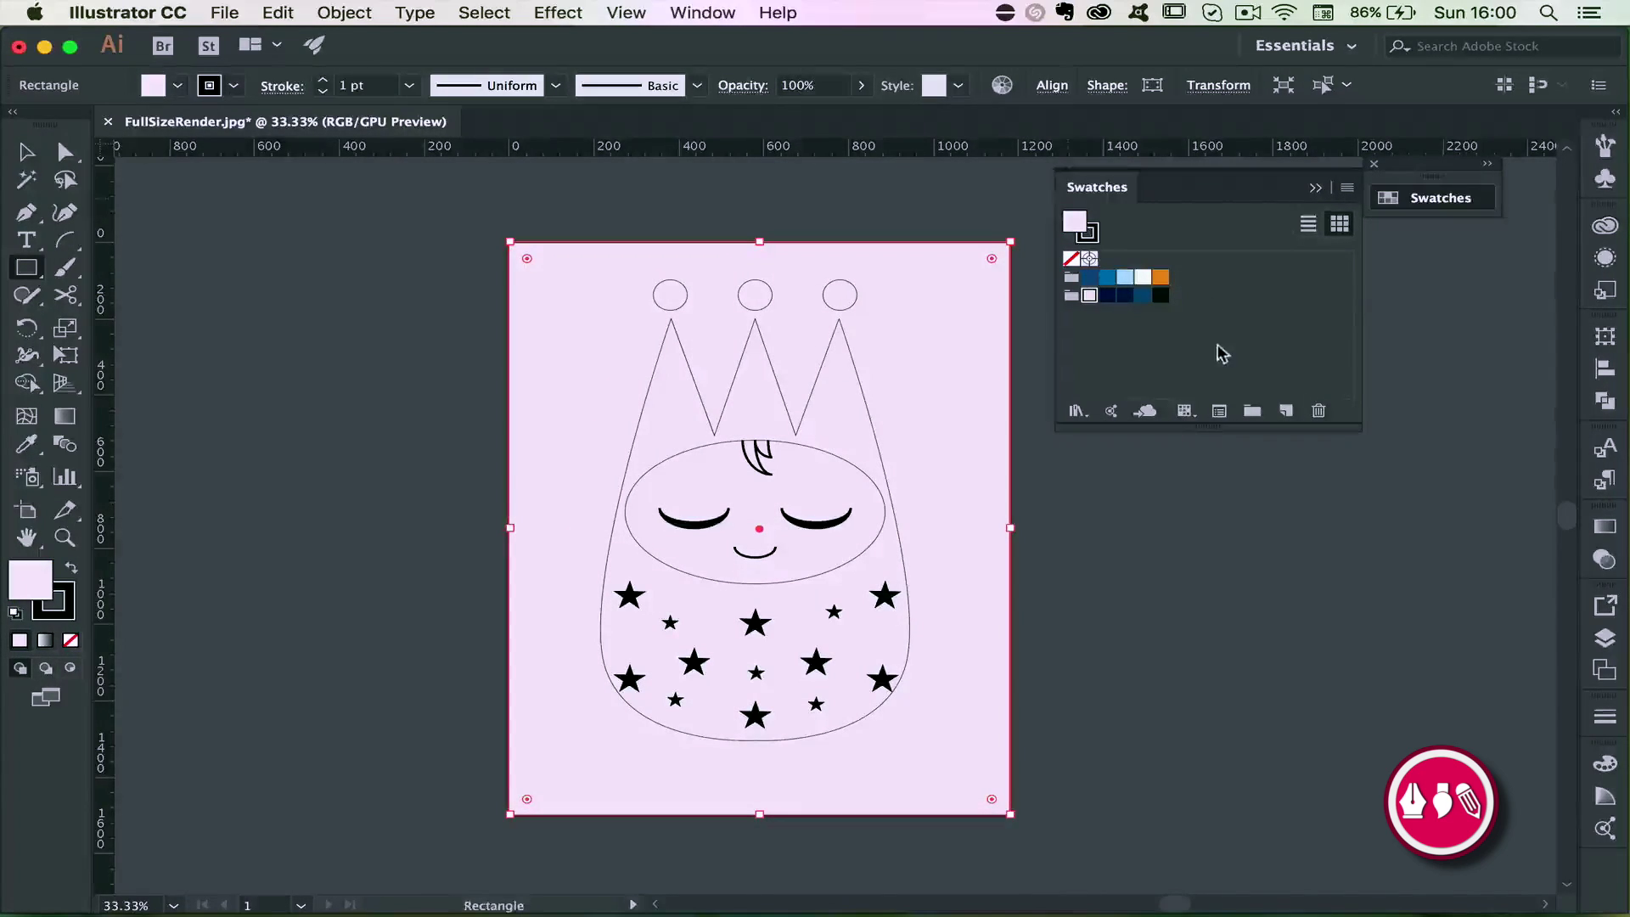
click(1138, 297)
key(v)
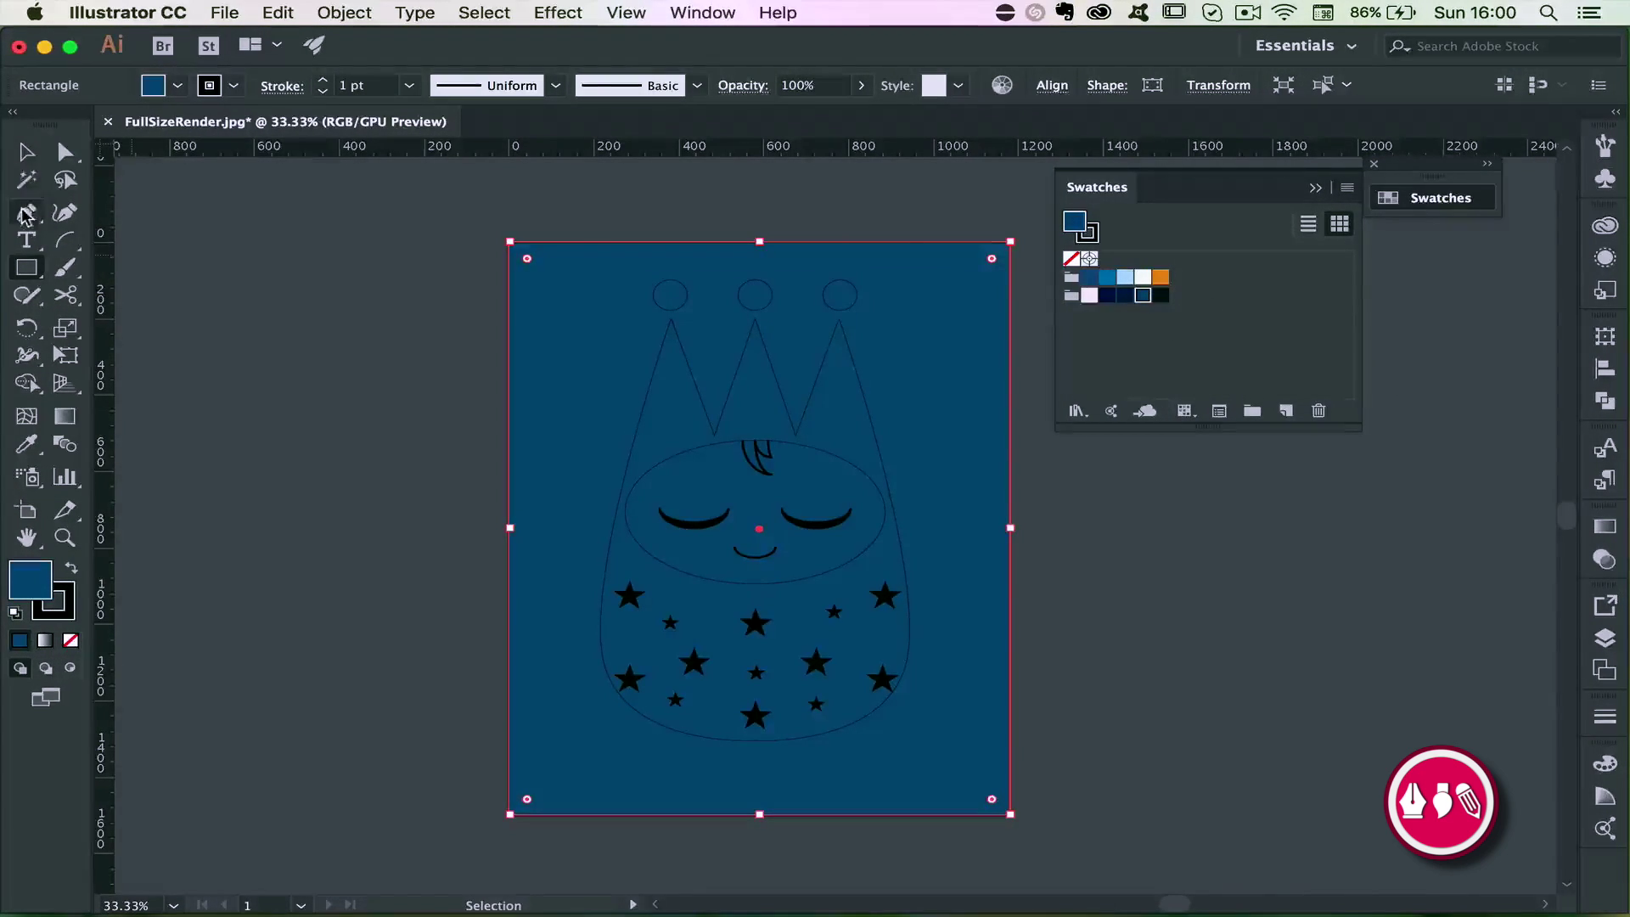
click(342, 259)
Fill the king's body and crown shape with the dark navy swatch
click(655, 375)
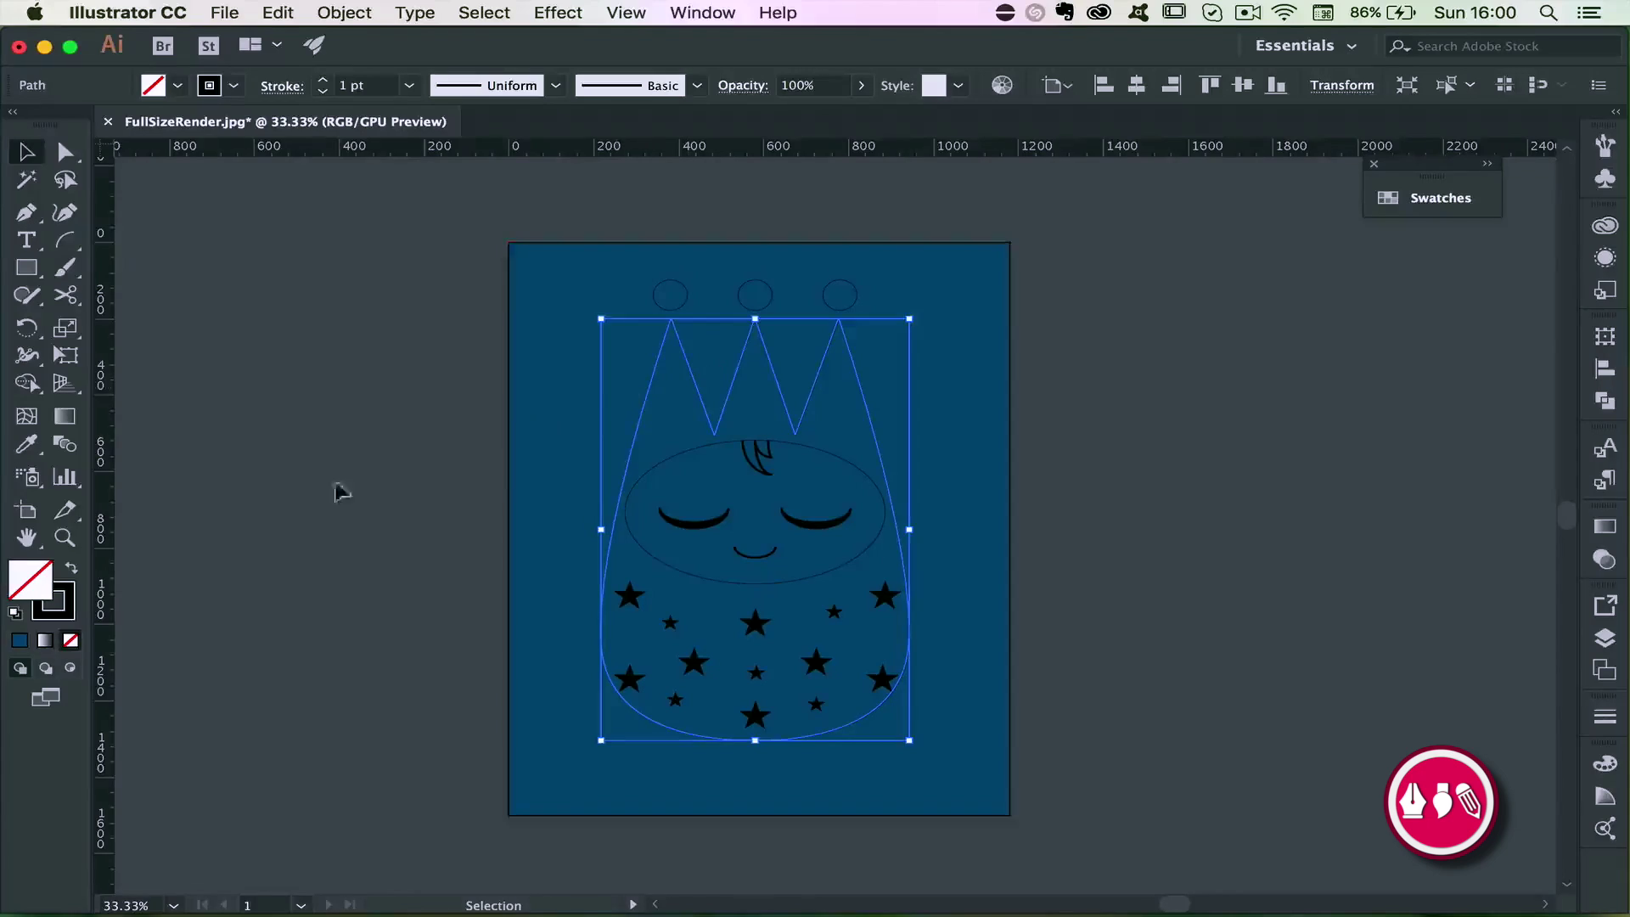
click(1392, 198)
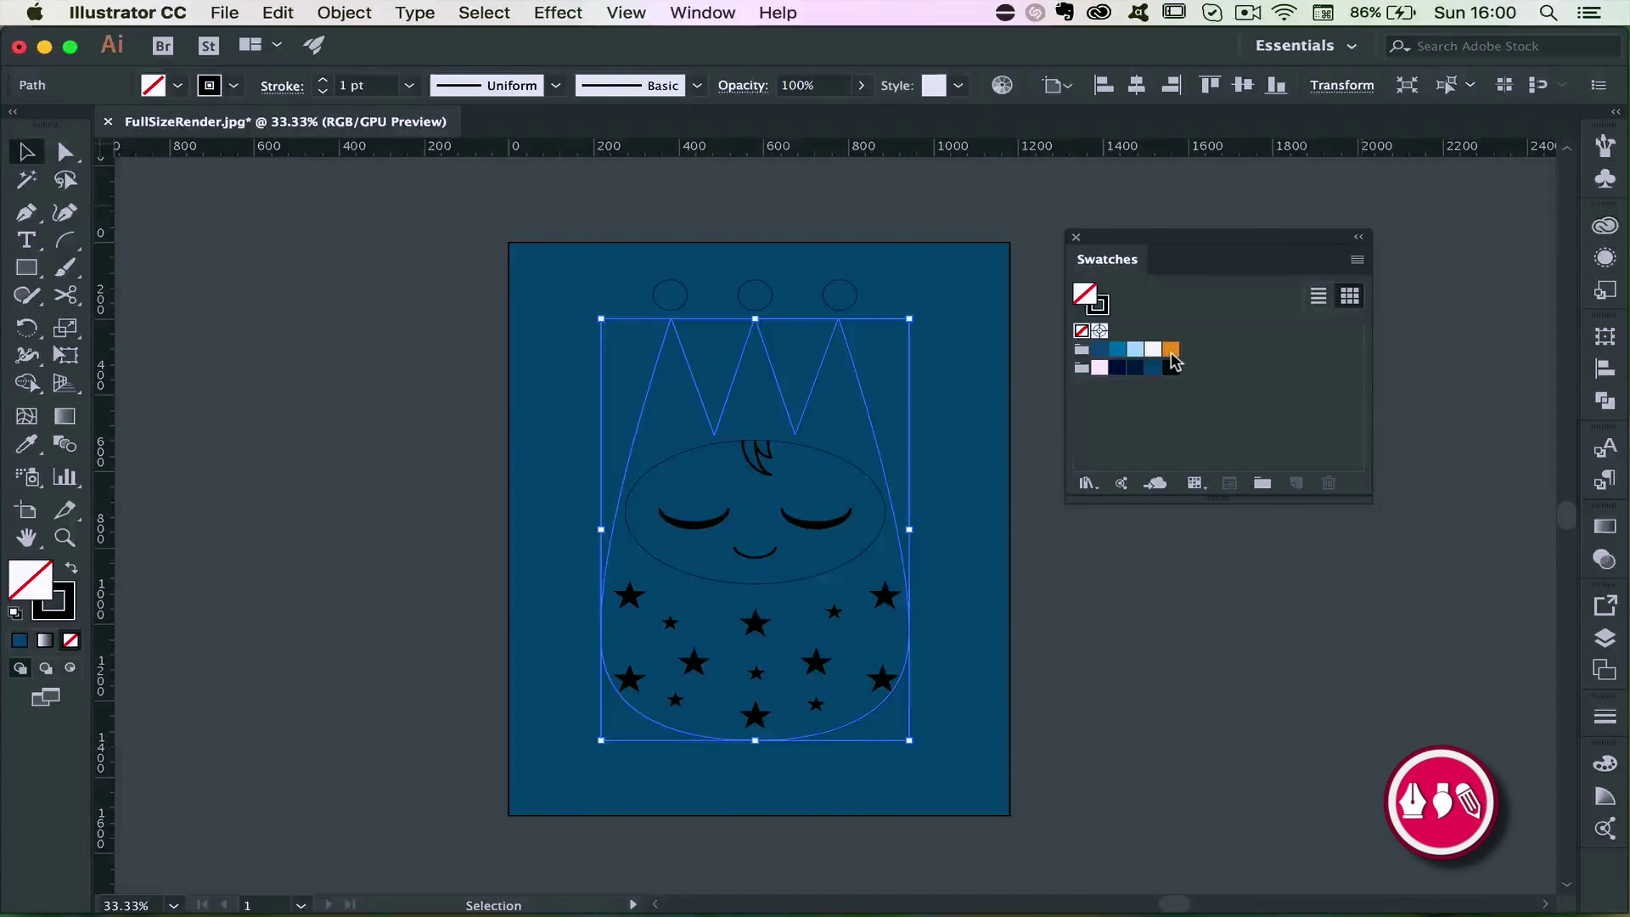
click(1115, 367)
Fill the three crown balls with the orange swatch
click(669, 294)
click(1170, 349)
click(755, 295)
click(1153, 349)
click(1171, 349)
click(855, 299)
click(1171, 349)
Fill the face oval with the pale pink swatch
click(875, 482)
click(1100, 367)
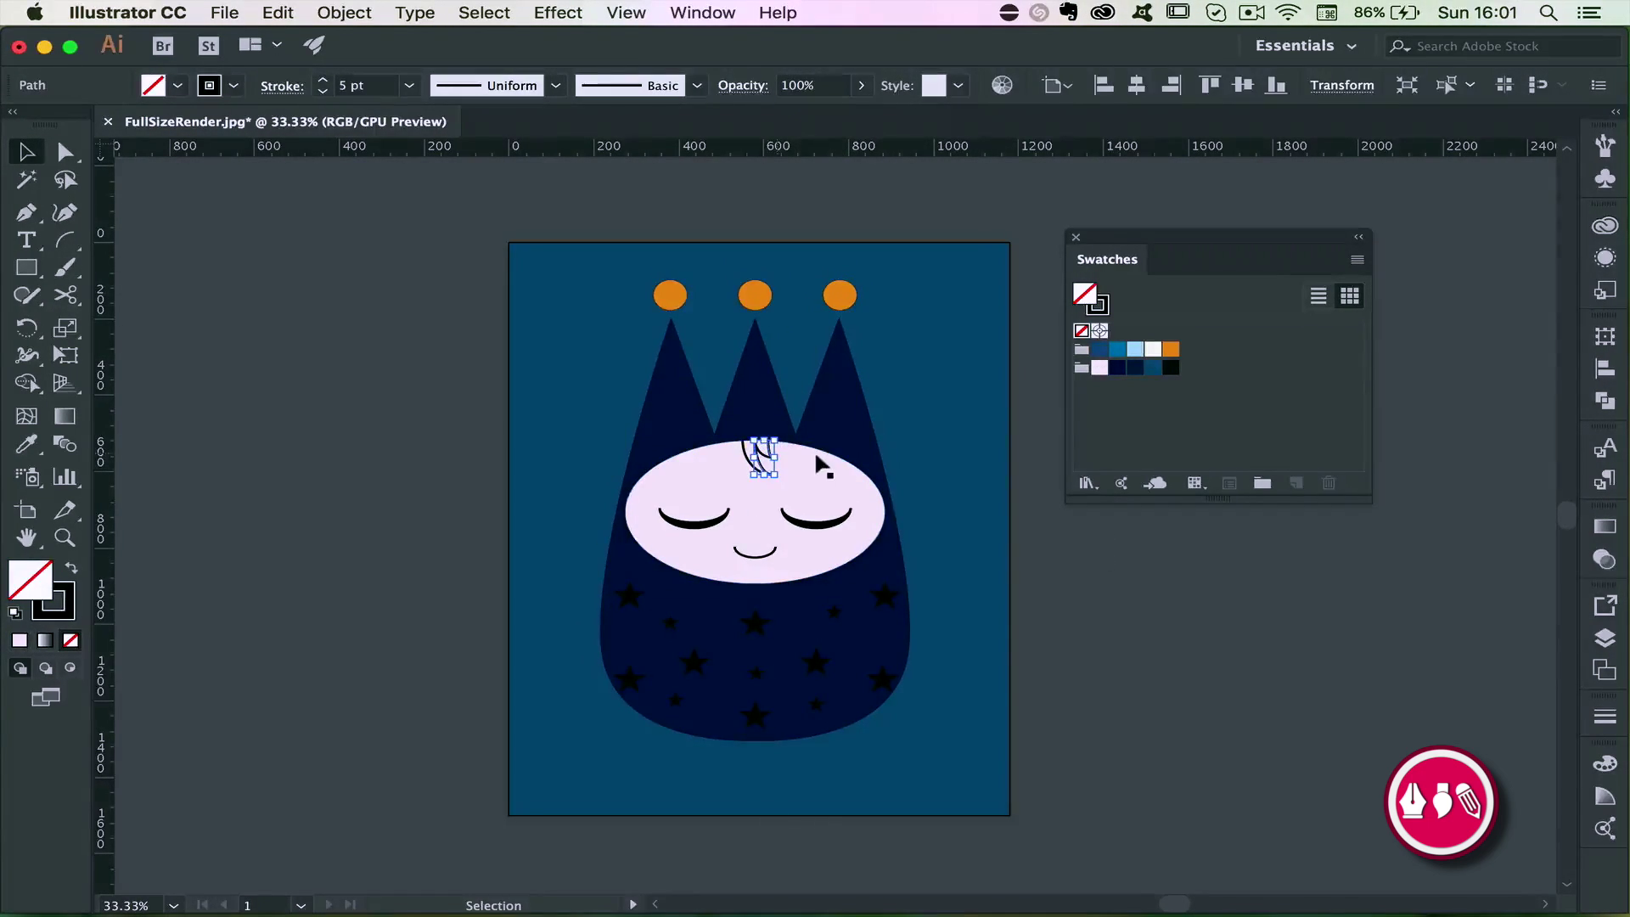
click(1068, 540)
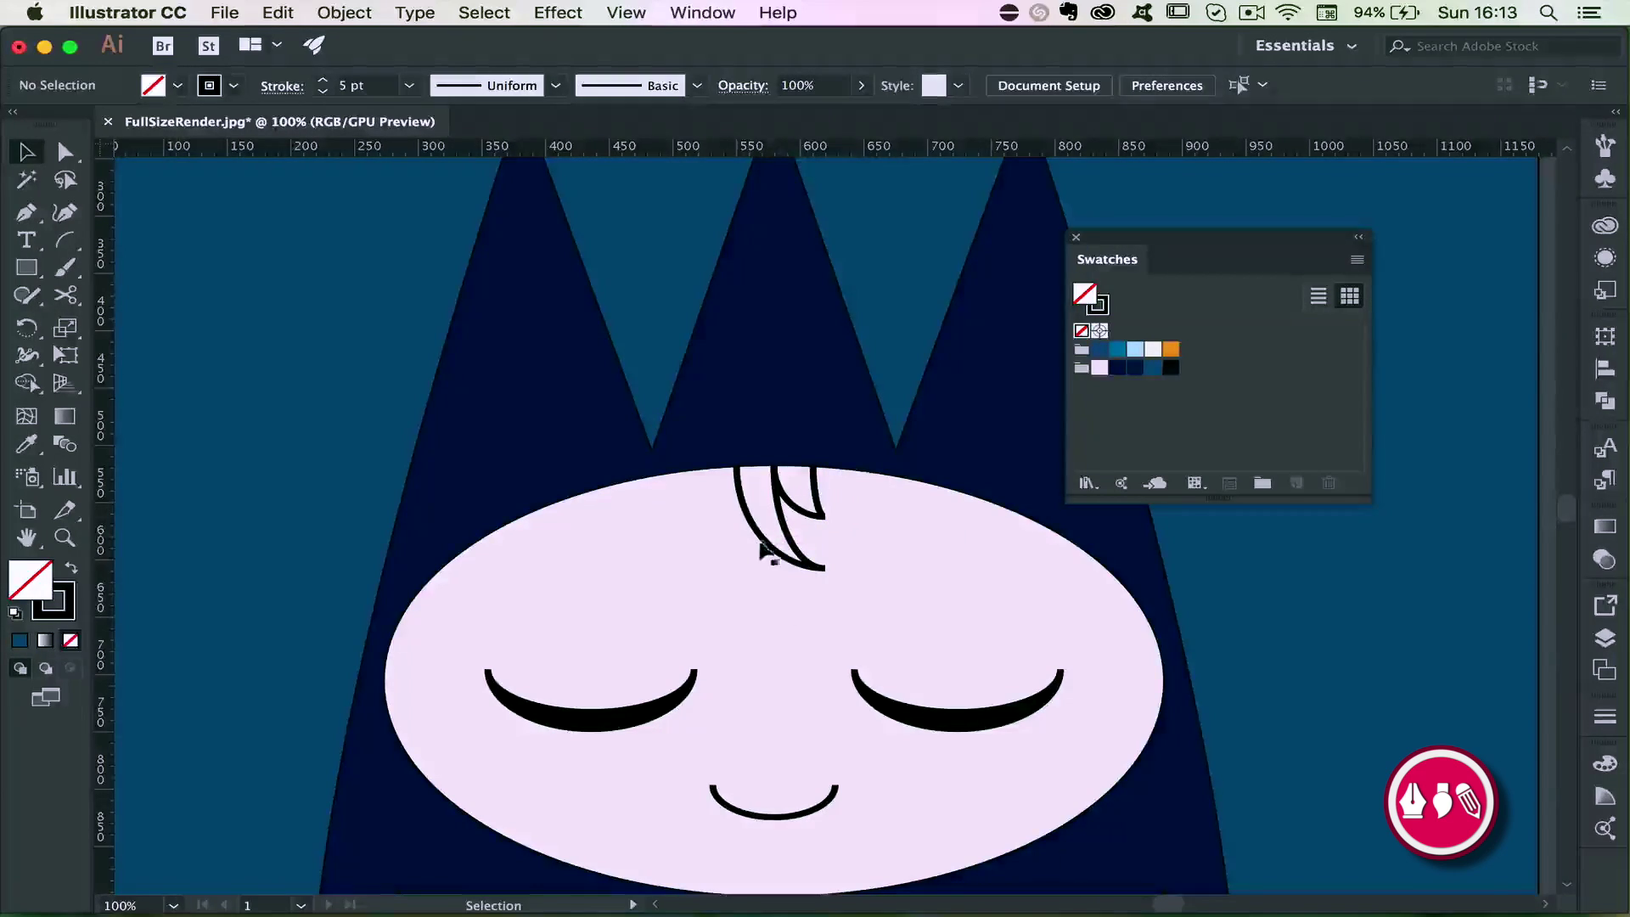
Fill both hair strands on the forehead with the black swatch
click(762, 544)
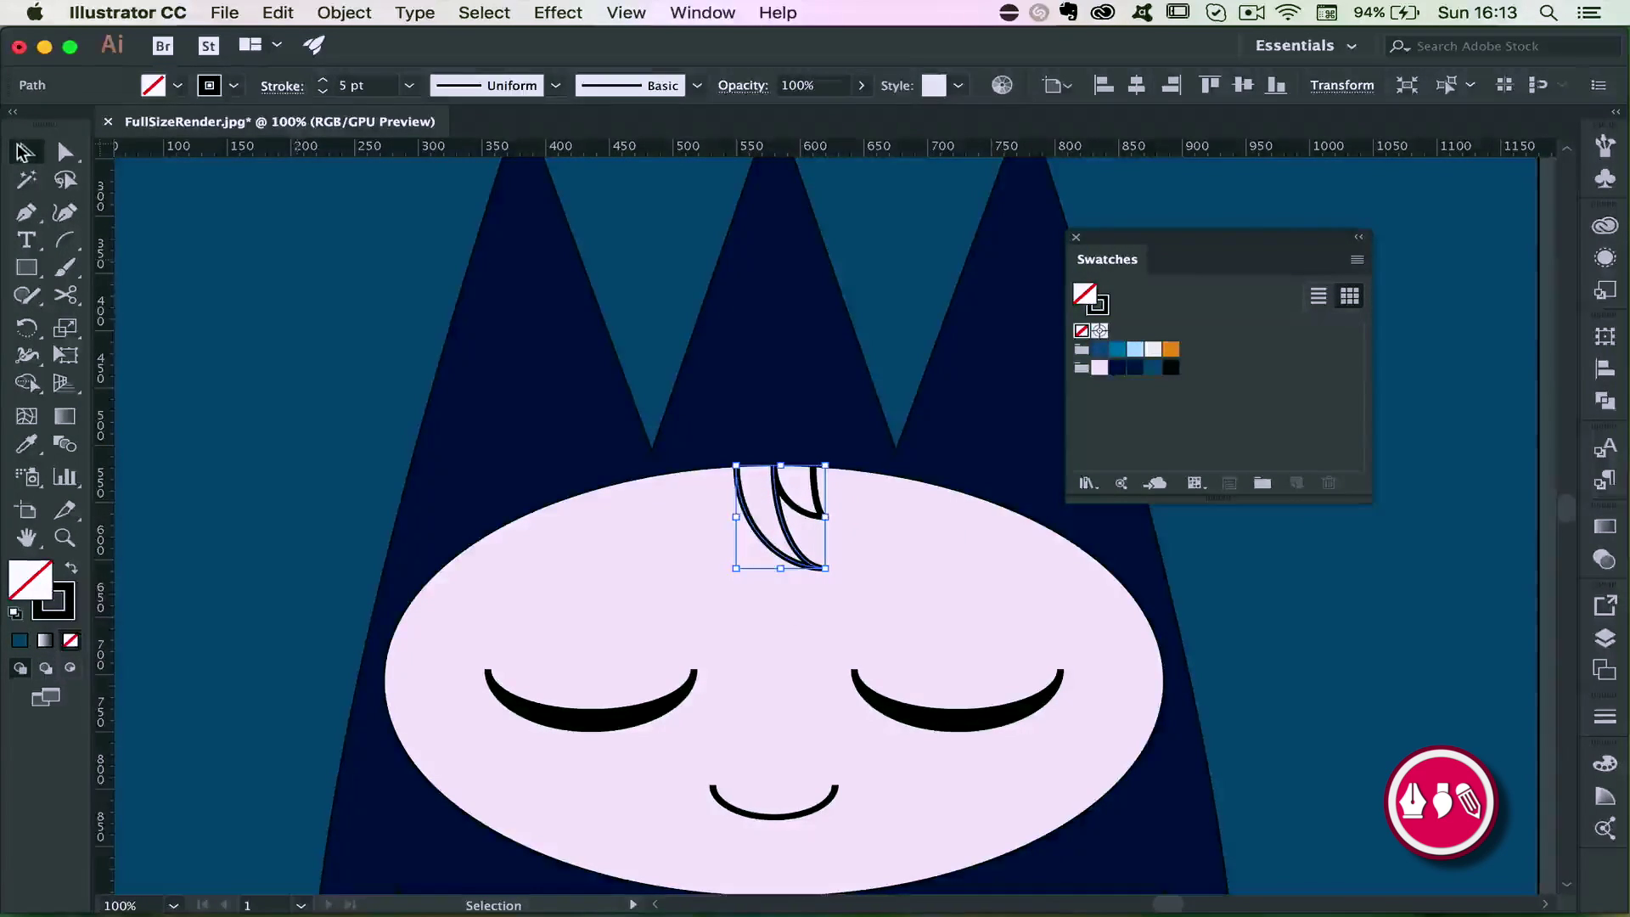
click(1170, 367)
click(813, 500)
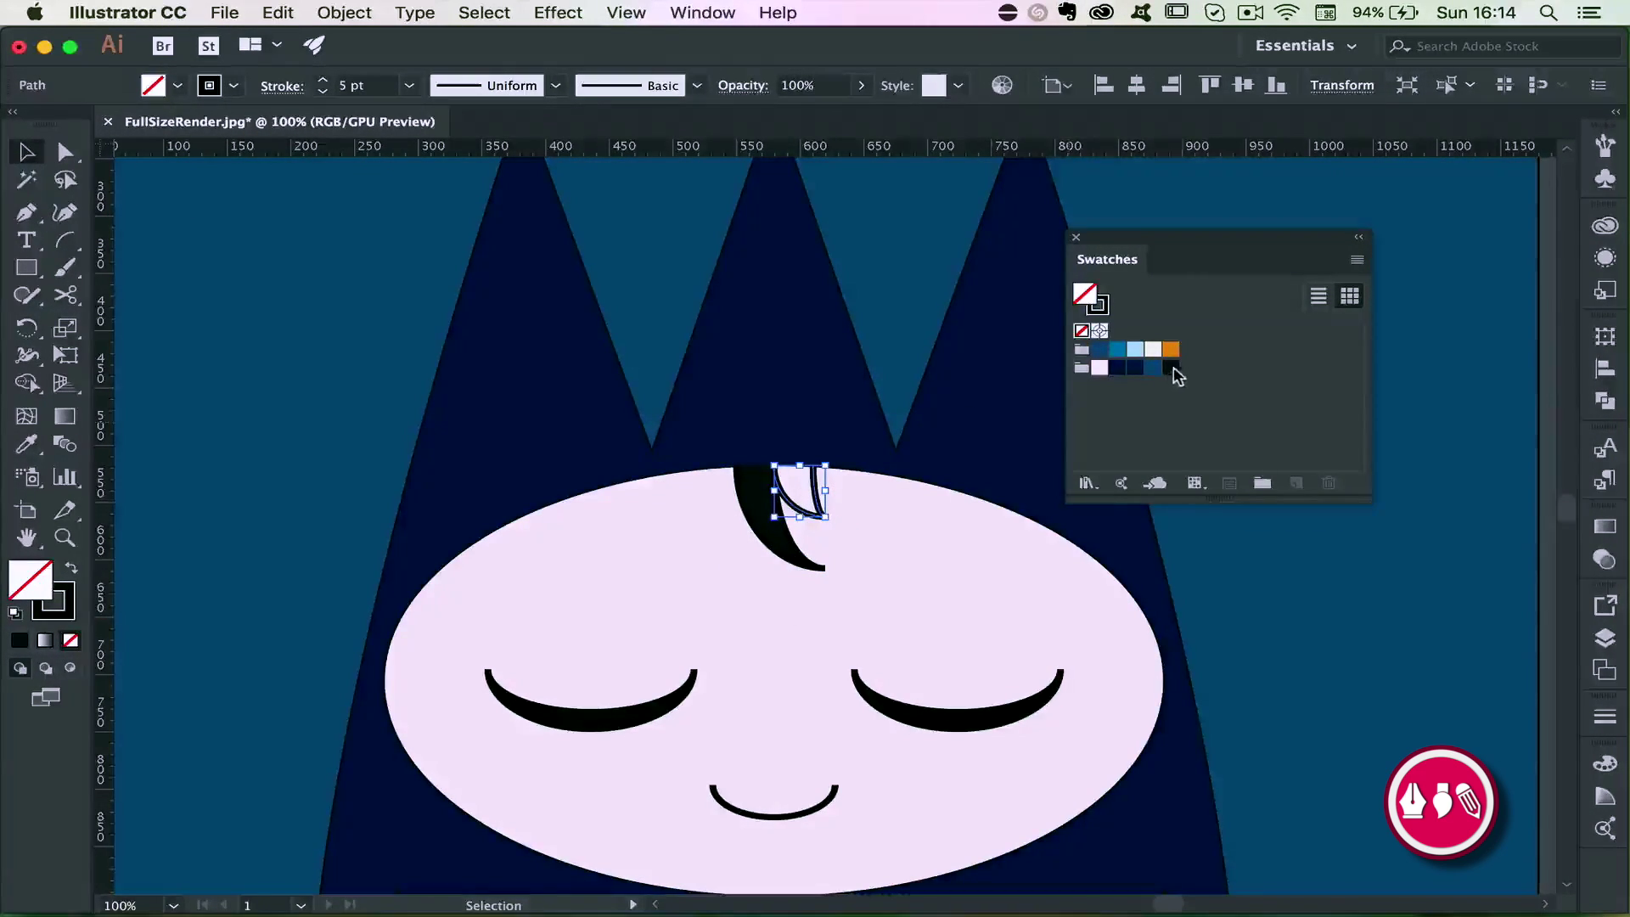
double_click(1172, 370)
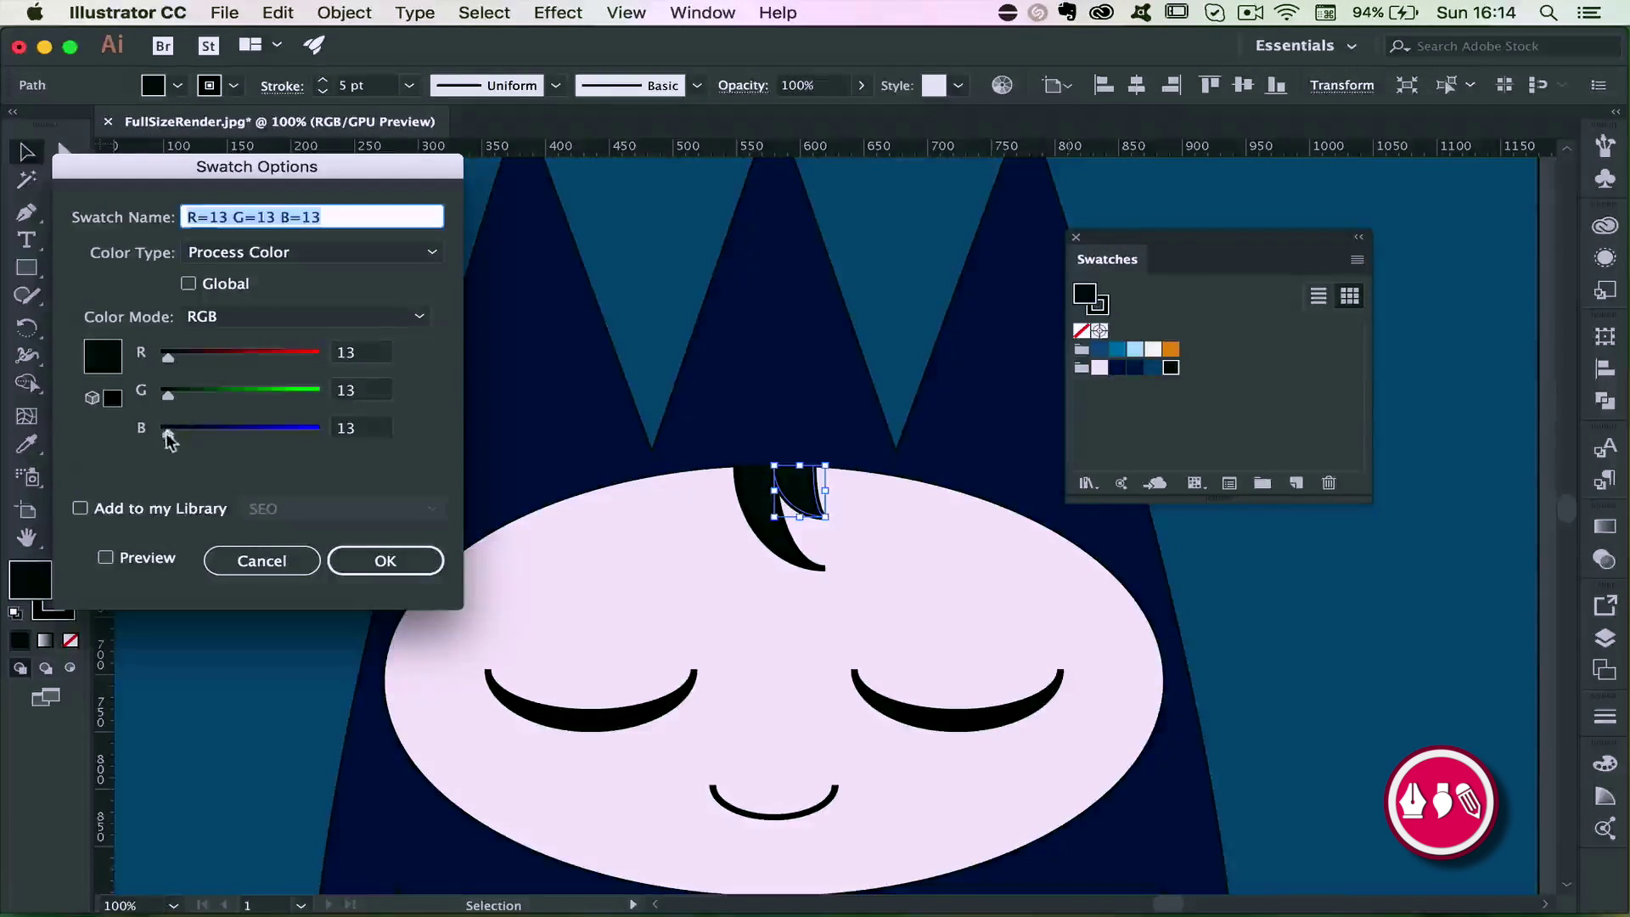
click(263, 560)
Change the smaller hair strand's fill to a very dark brown (#2b1c02)
double_click(30, 581)
drag(611, 344, 610, 362)
drag(494, 324, 529, 339)
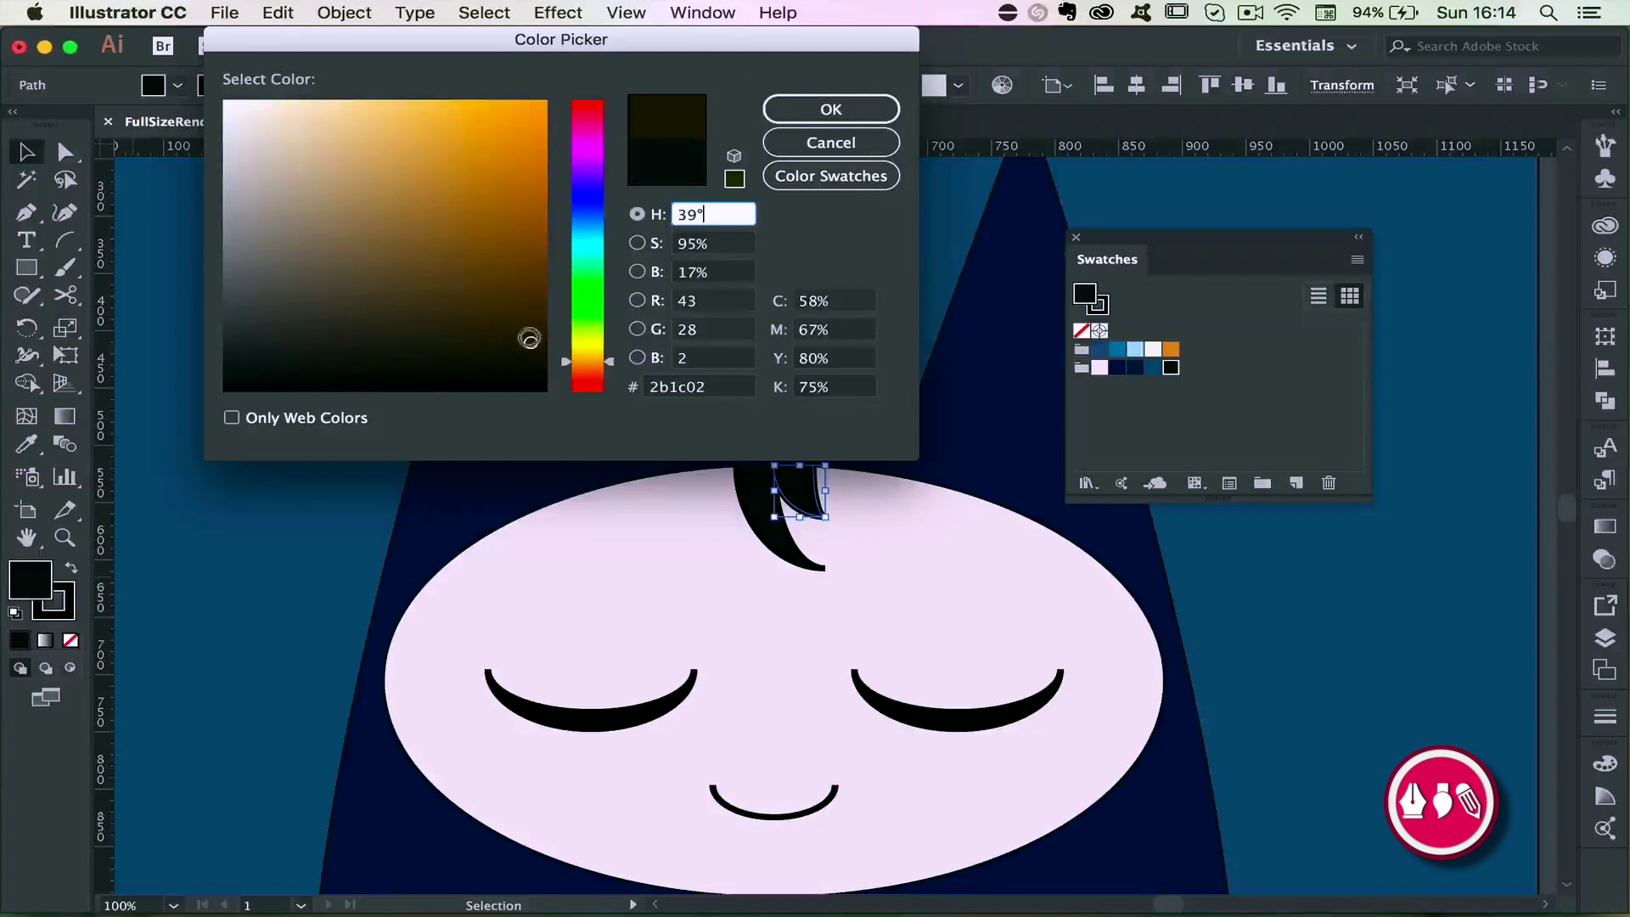
click(831, 110)
Remove the outline from the smaller hair strand
click(777, 543)
click(1036, 546)
click(819, 507)
click(53, 610)
click(27, 583)
click(55, 613)
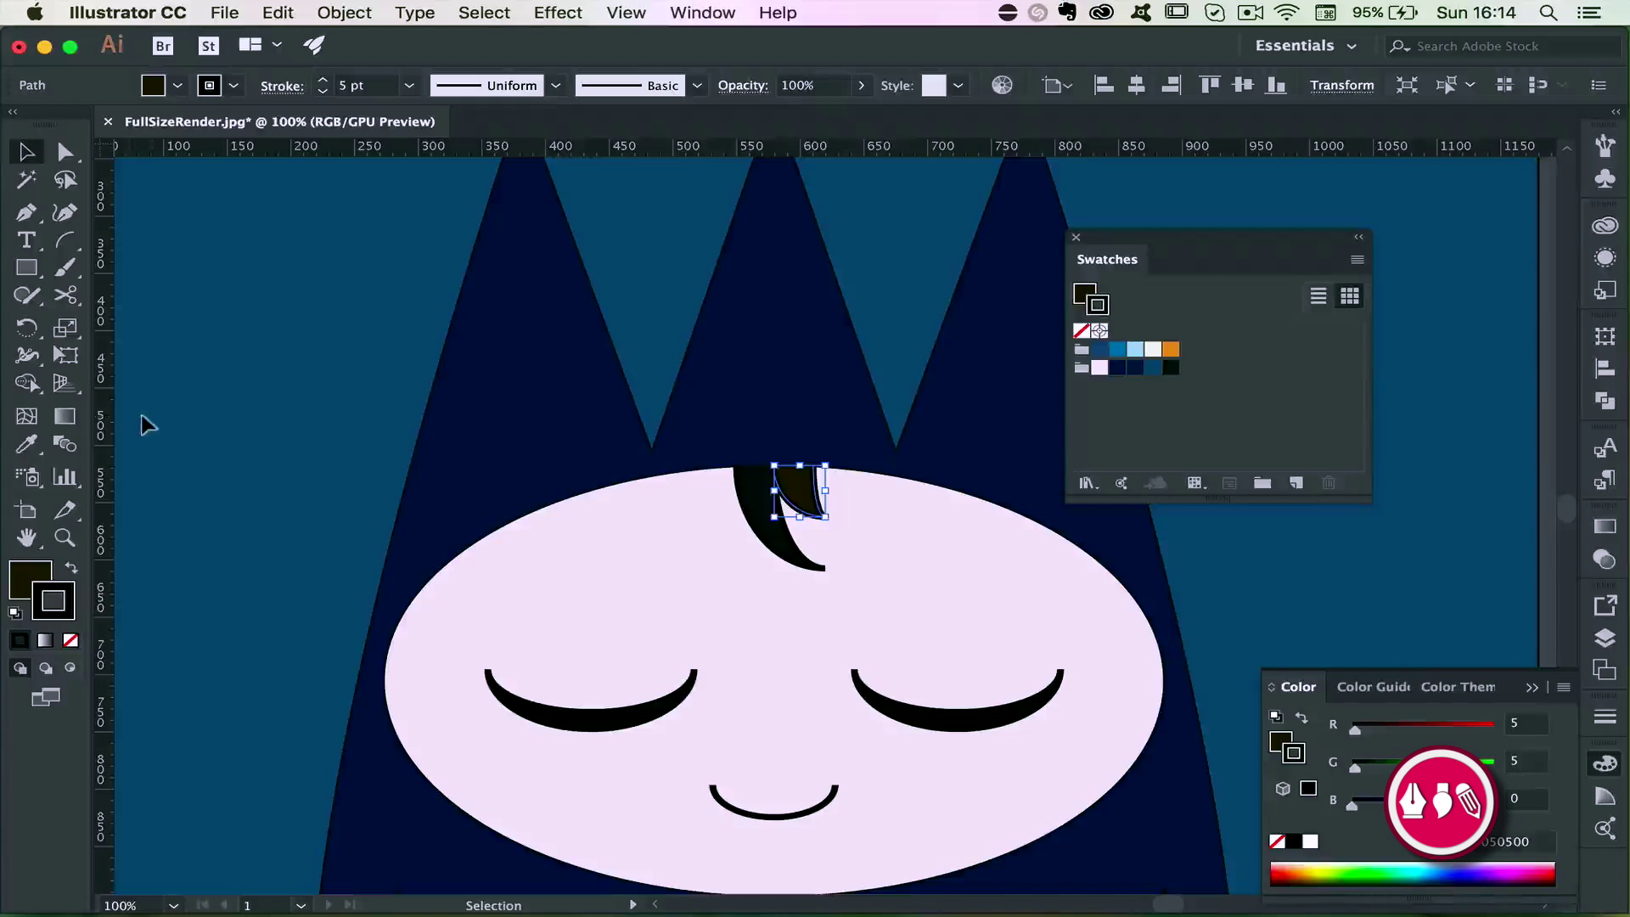
key(i)
click(745, 469)
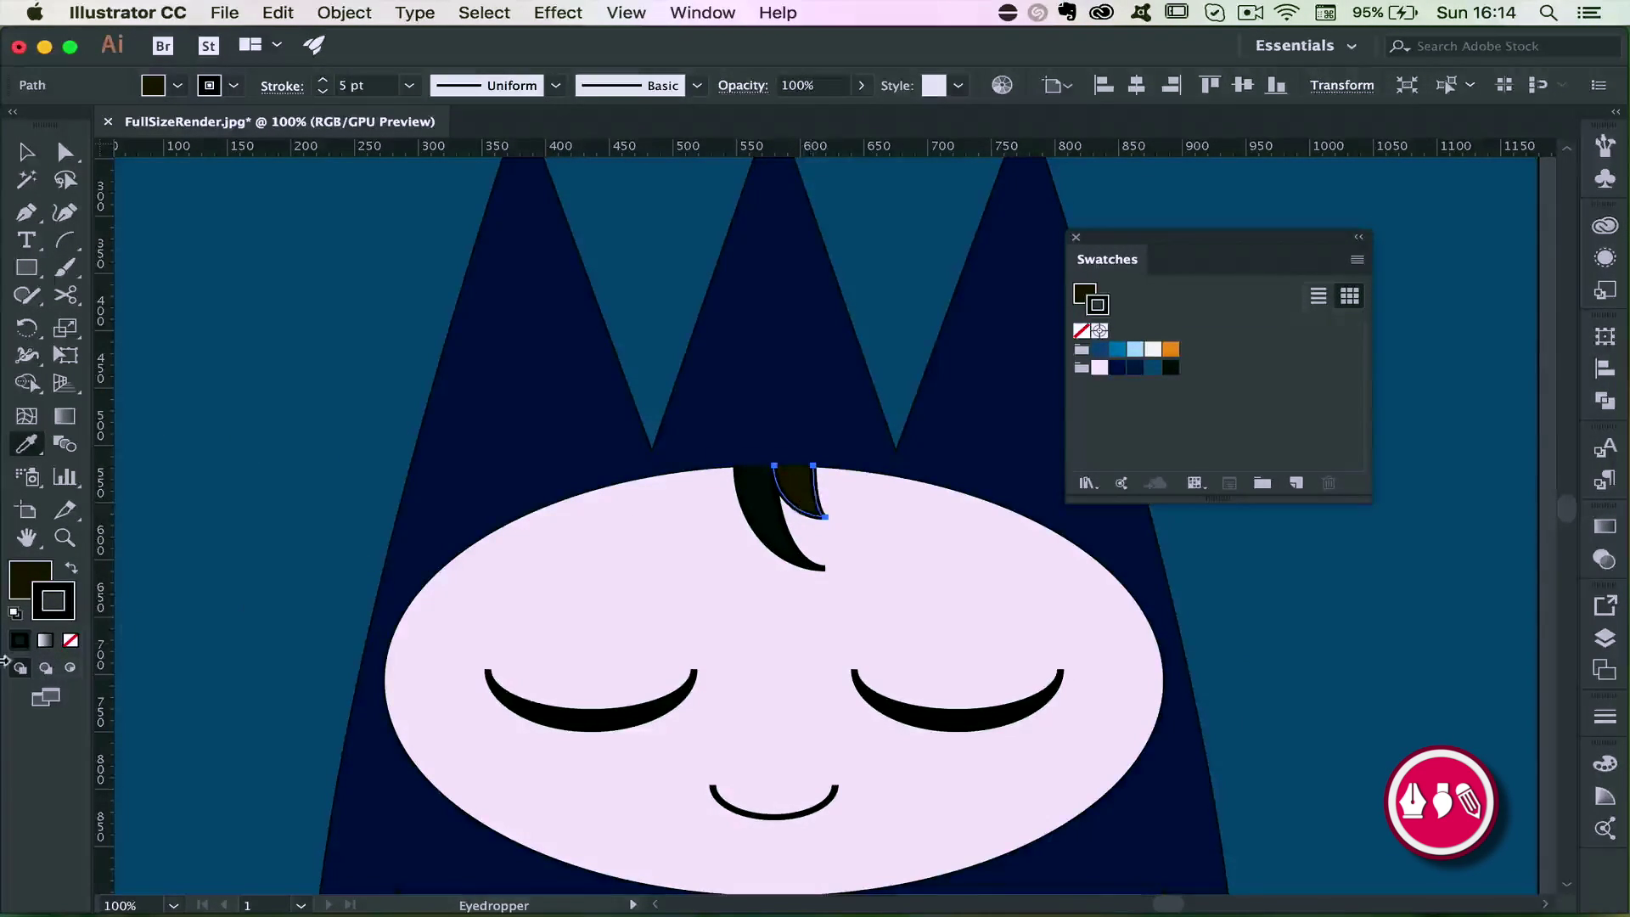
click(71, 641)
click(27, 153)
click(256, 279)
Remove the outline from the larger hair strand and deselect it
click(783, 538)
key(slash)
click(236, 564)
key(super+minus)
key(super+minus)
scroll(619, 557, down, 7)
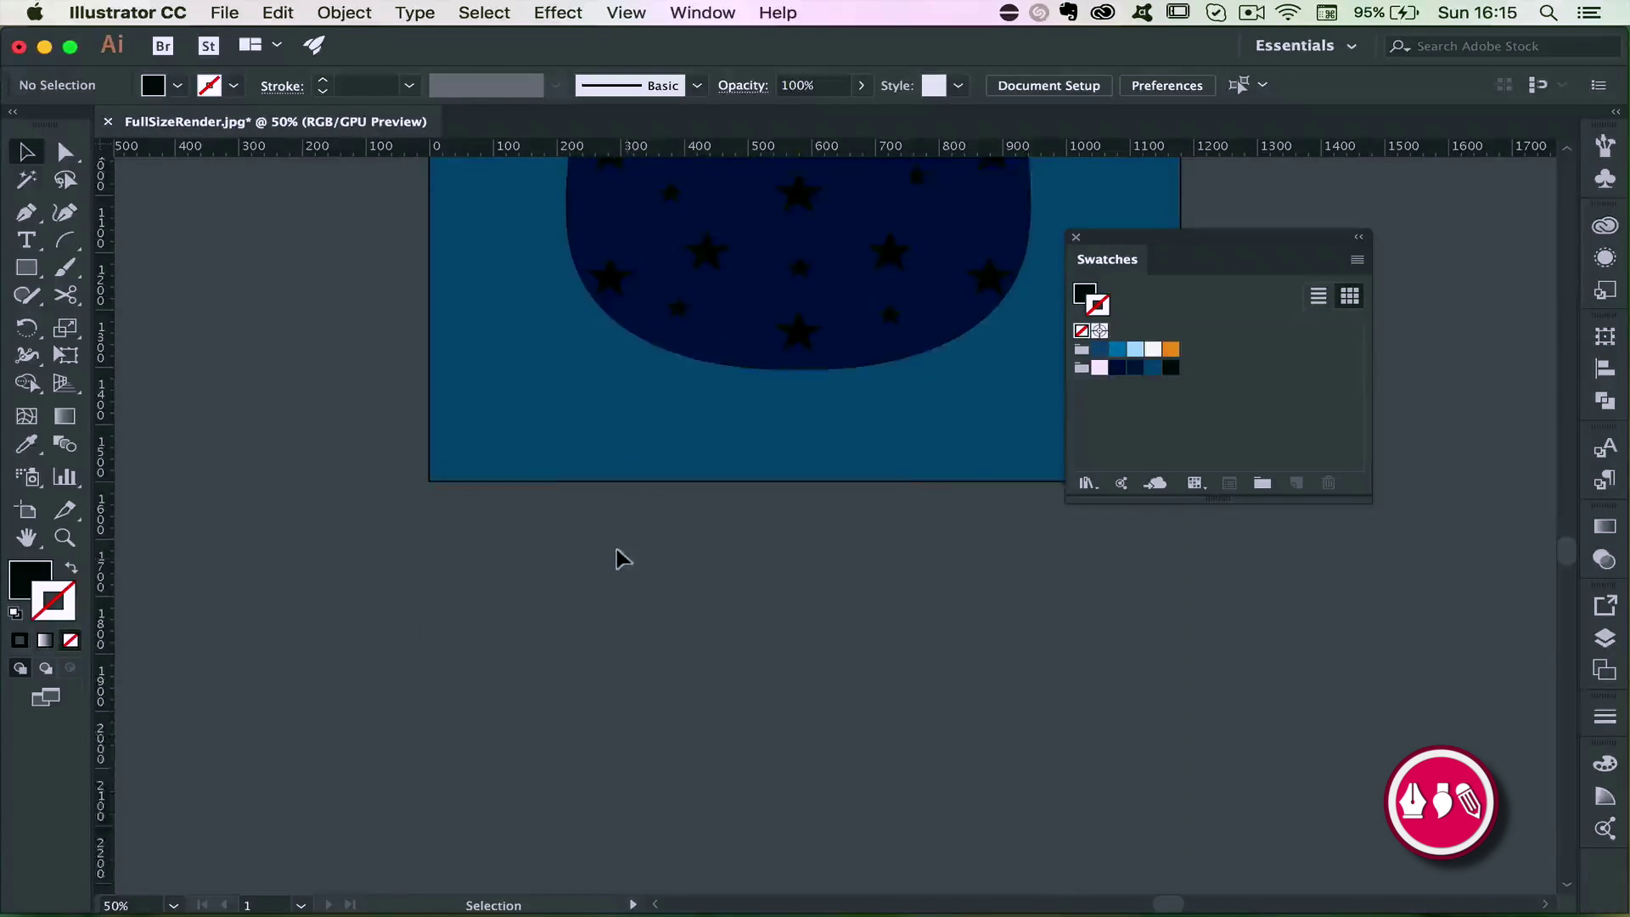
scroll(619, 557, up, 6)
click(890, 563)
click(1042, 597)
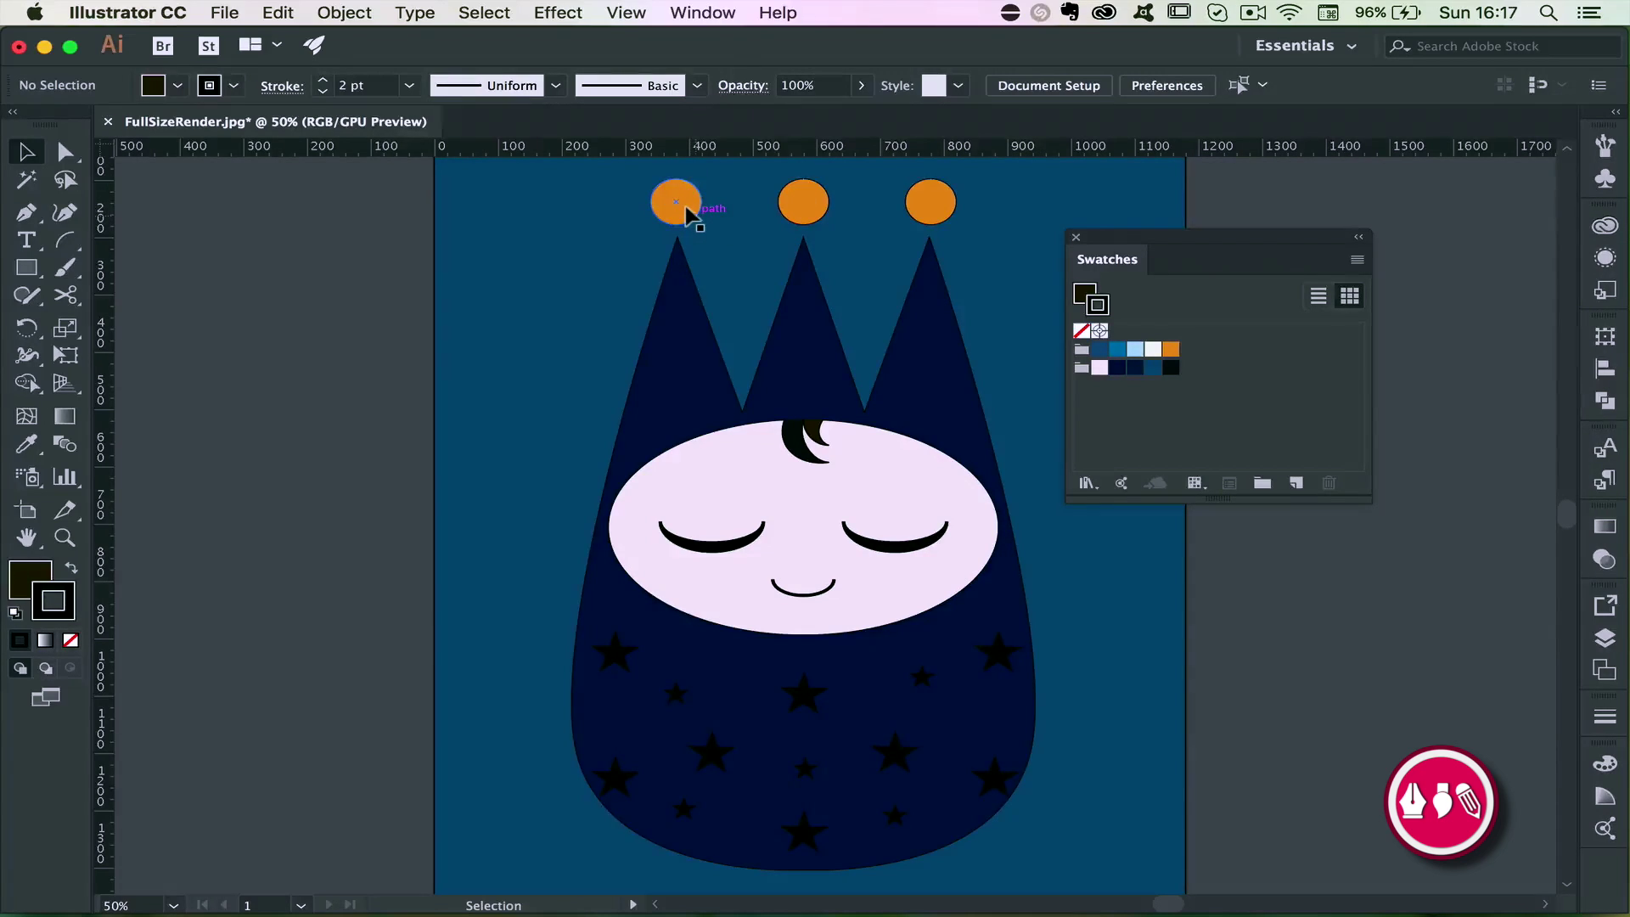
Select all the large and small stars on the king's body together and hide the selection edges
drag(614, 653, 615, 658)
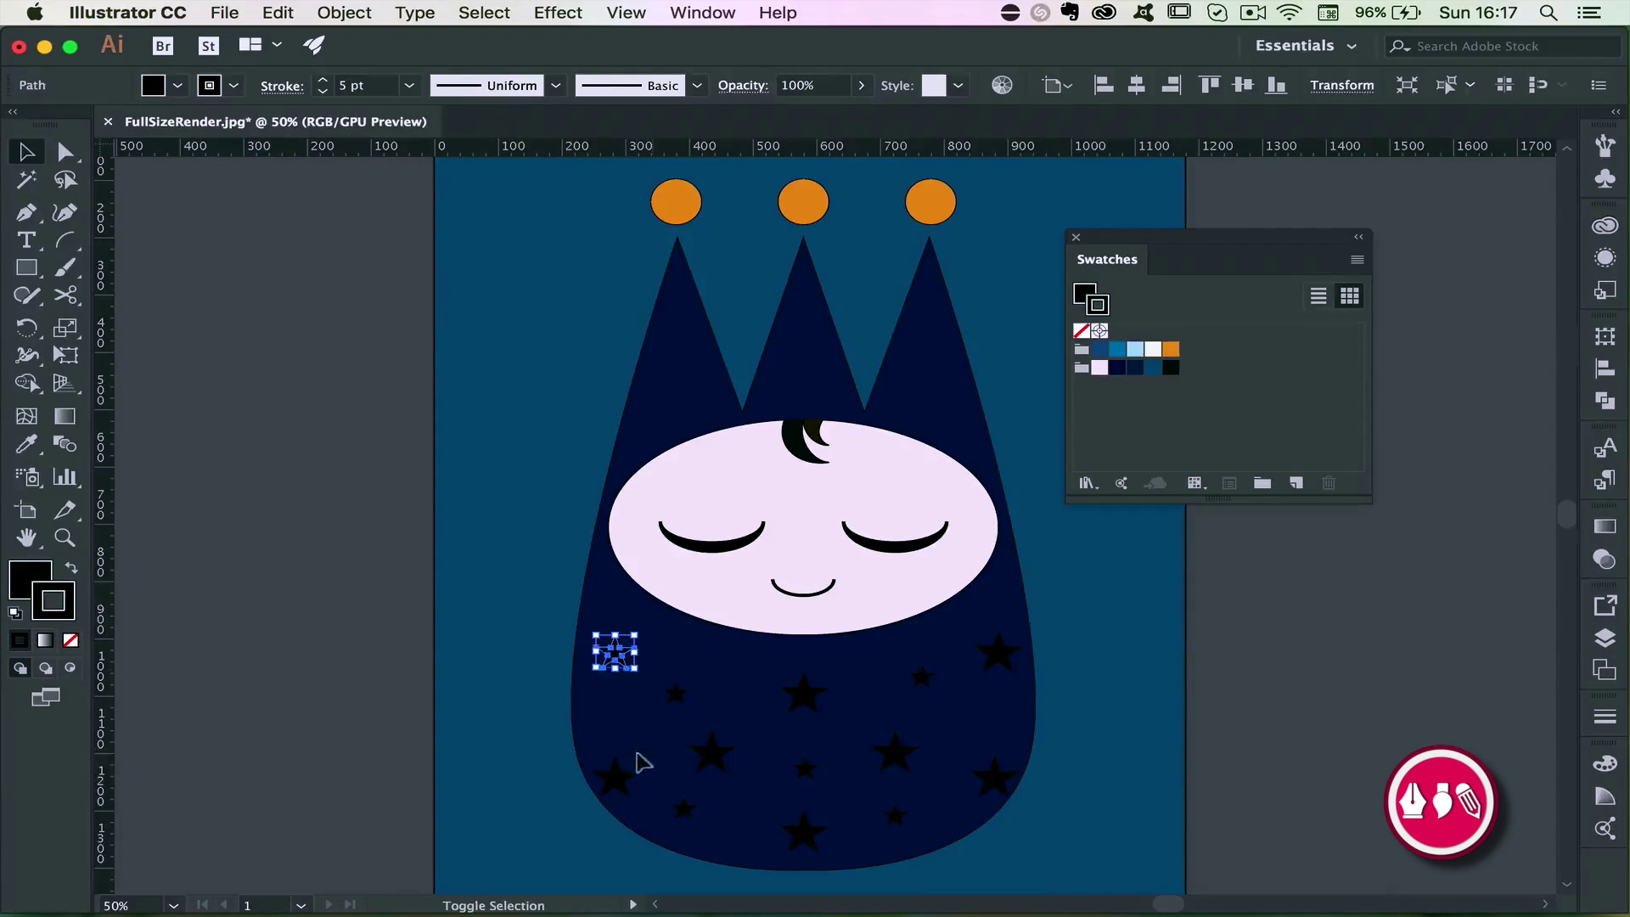
shift+click(624, 768)
shift+click(803, 693)
shift+click(805, 769)
shift+click(803, 830)
shift+click(684, 808)
shift+click(893, 751)
shift+click(997, 654)
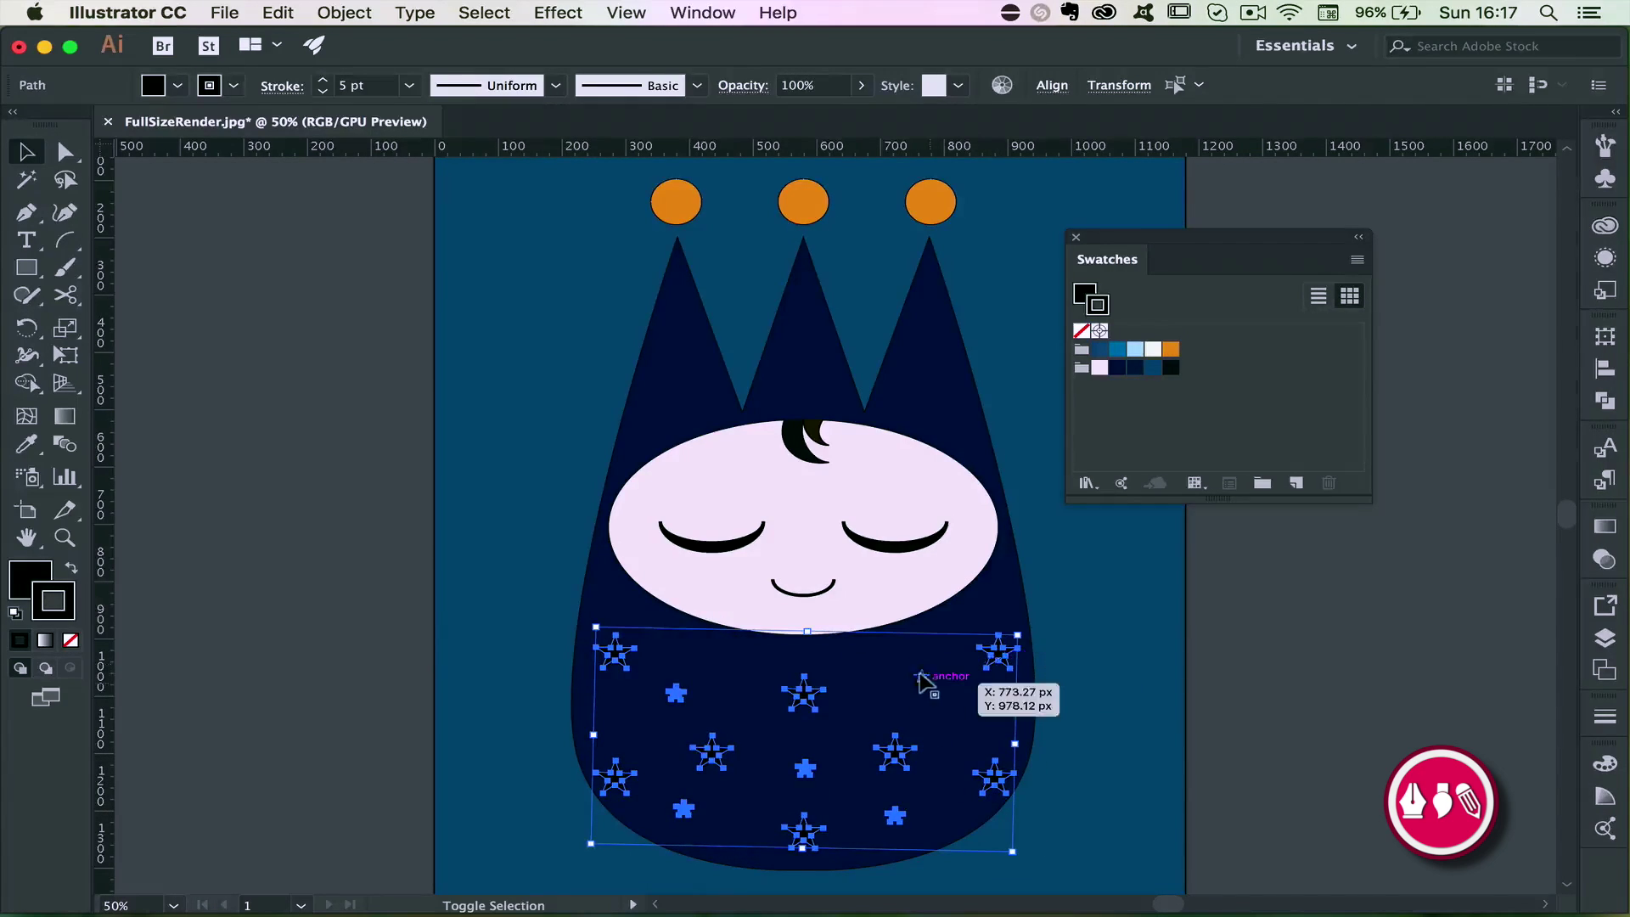
shift+click(921, 676)
key(super+h)
Try the orange swatch on both the outline and the fill of the selected stars
click(1170, 348)
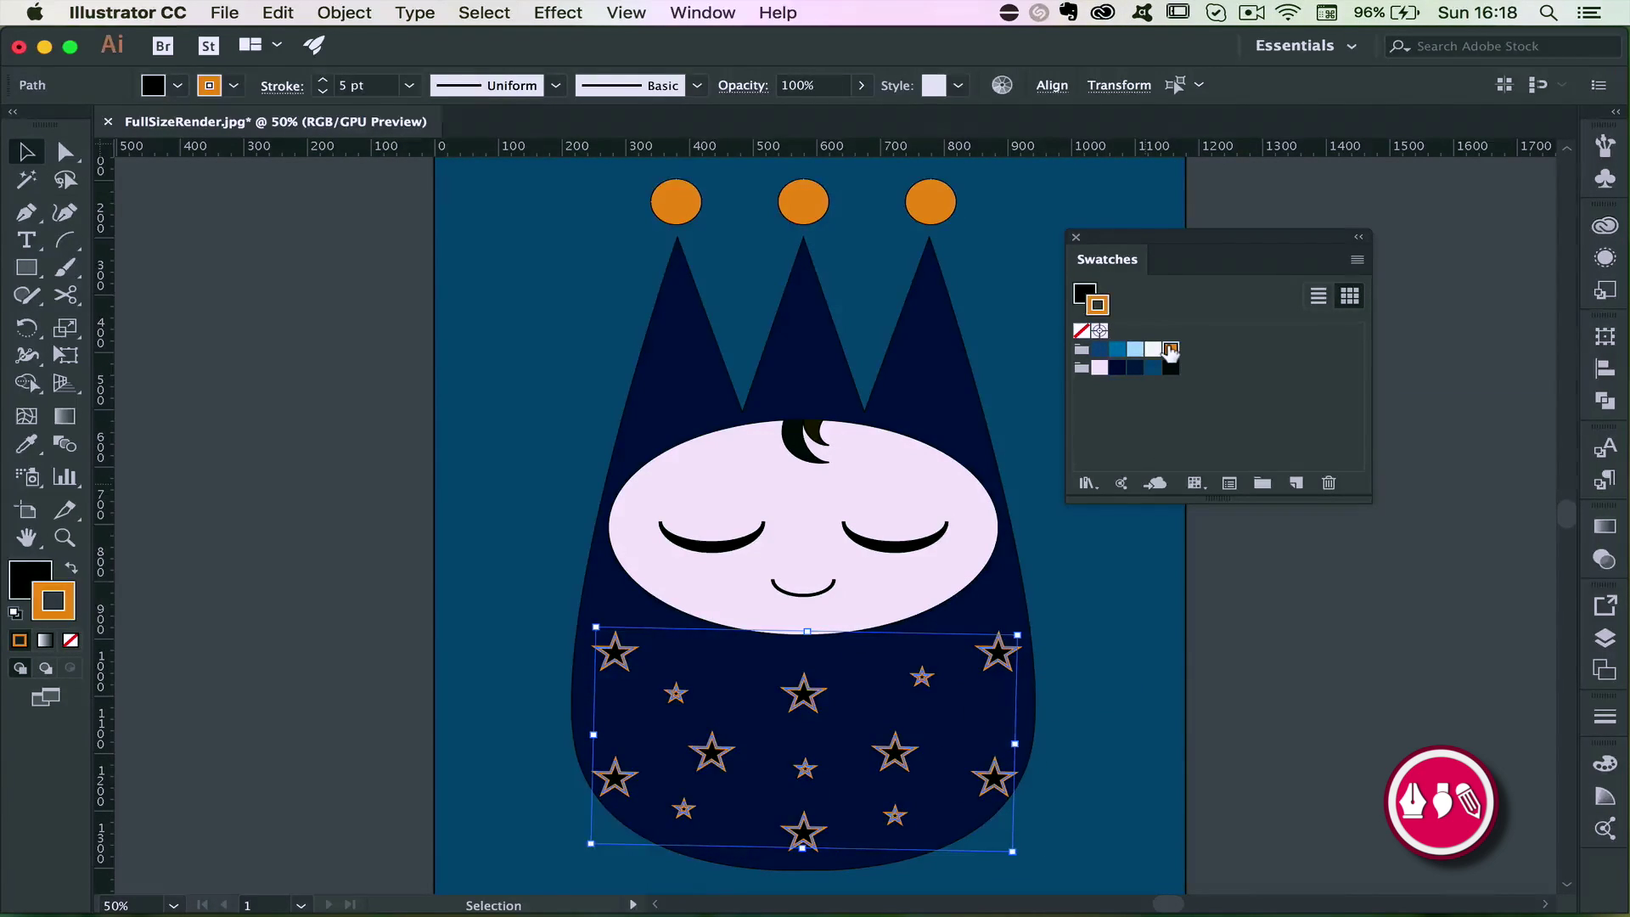
click(38, 573)
click(1171, 349)
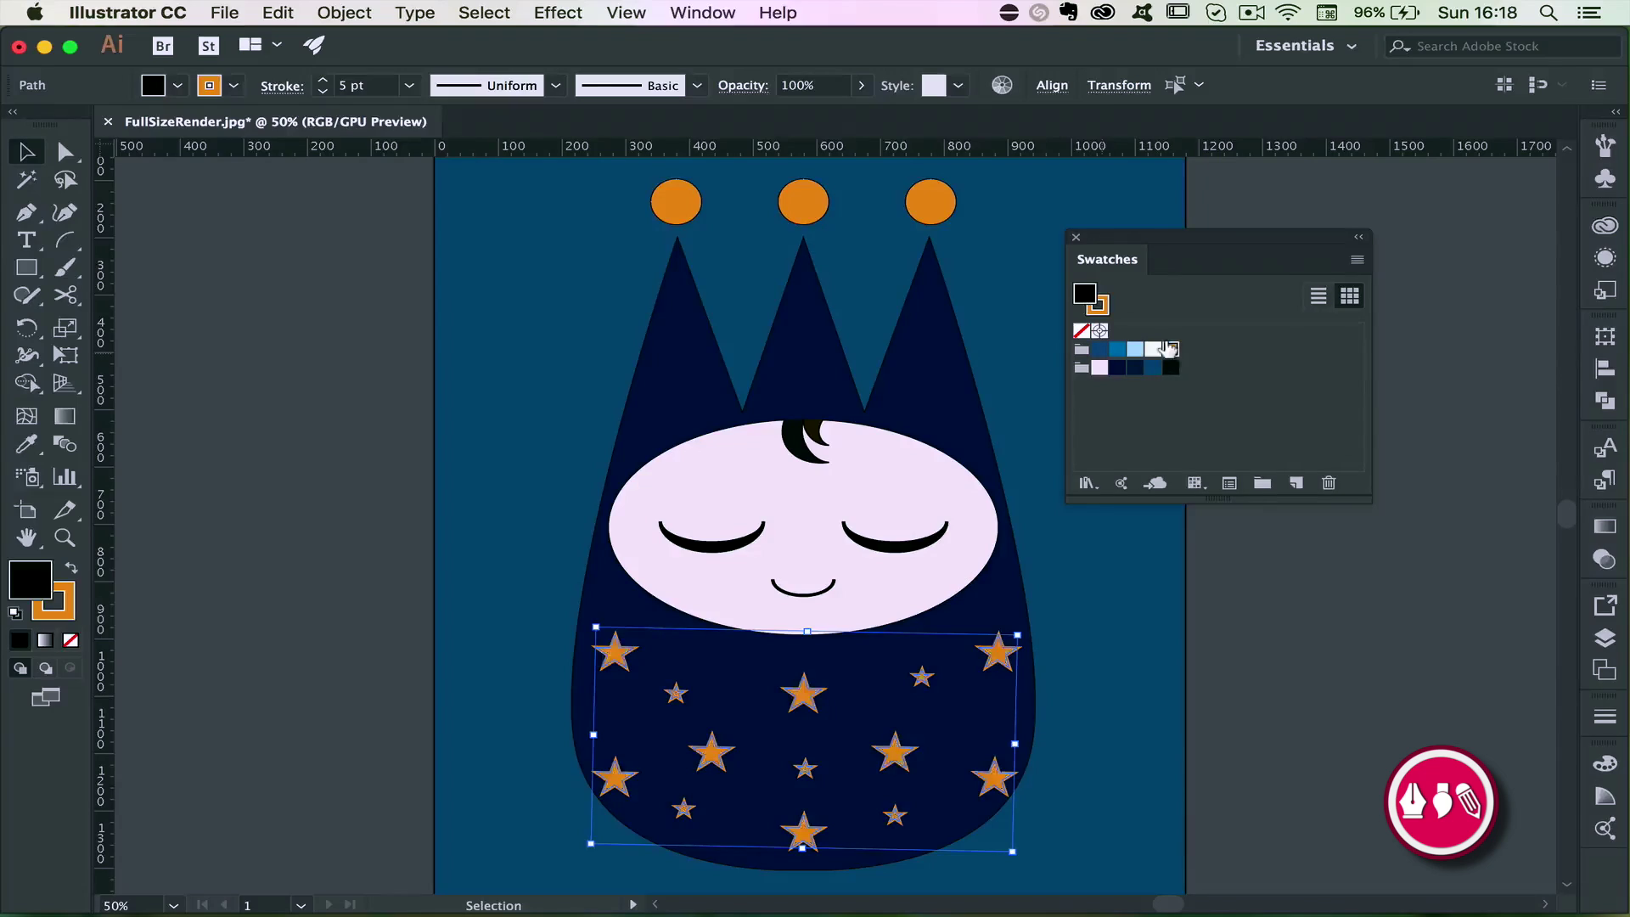
click(1030, 597)
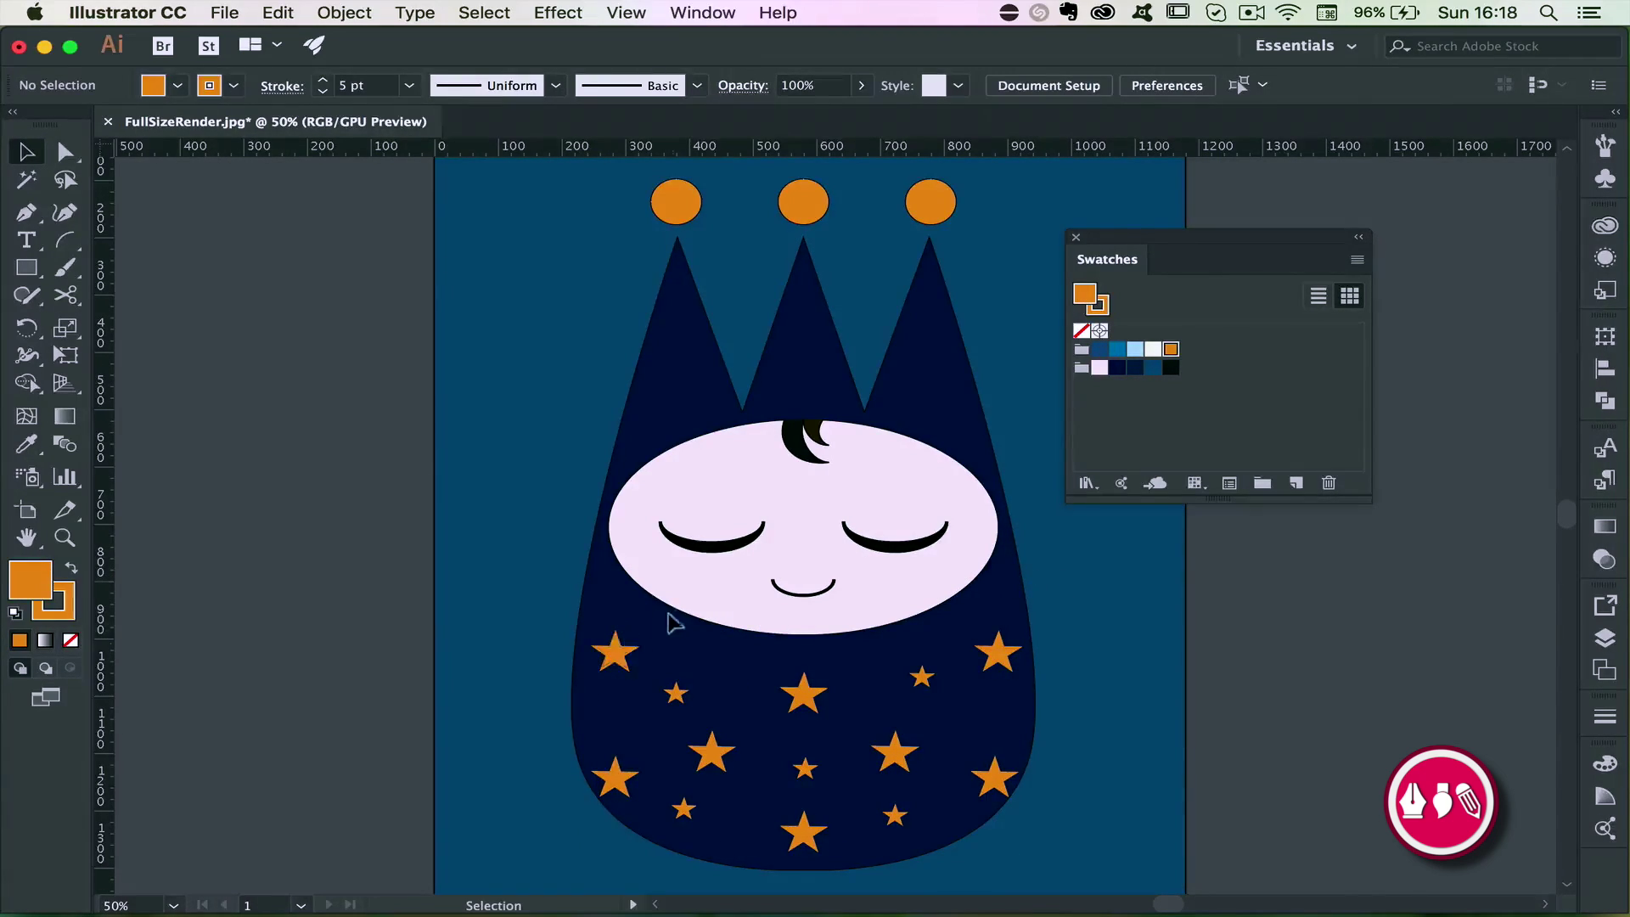
key(super+z)
Remove the outline from the selected stars and fill them with the orange swatch
click(70, 641)
click(23, 590)
click(1171, 348)
click(1095, 584)
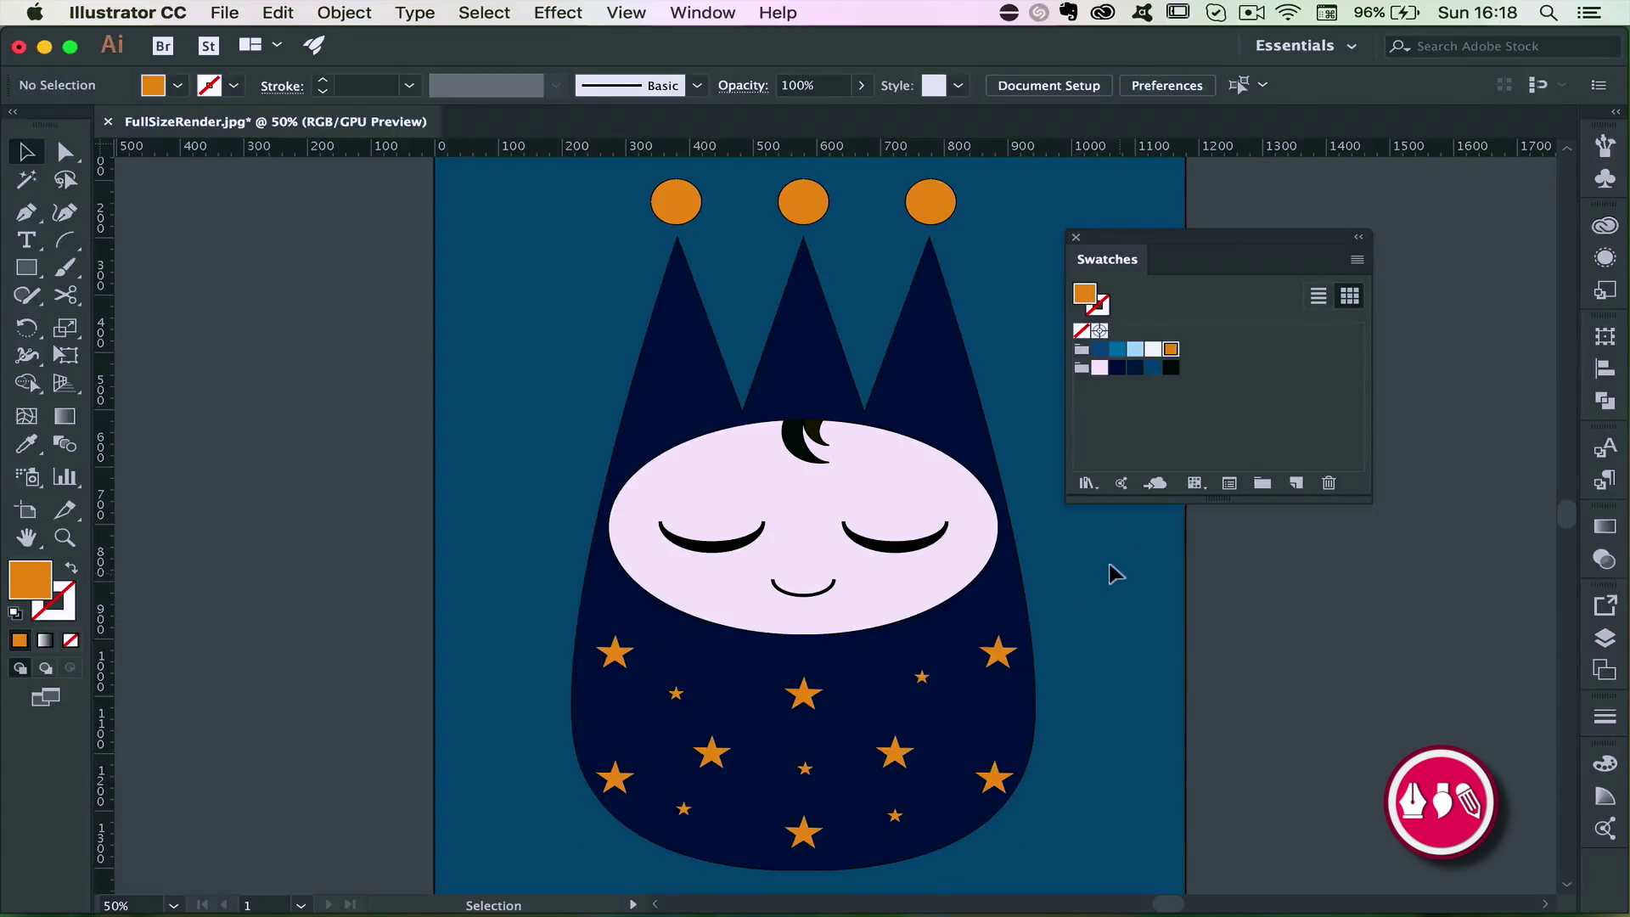
Remove the outline from the three orange crown balls
scroll(1108, 565, up, 2)
drag(638, 190, 949, 235)
click(60, 609)
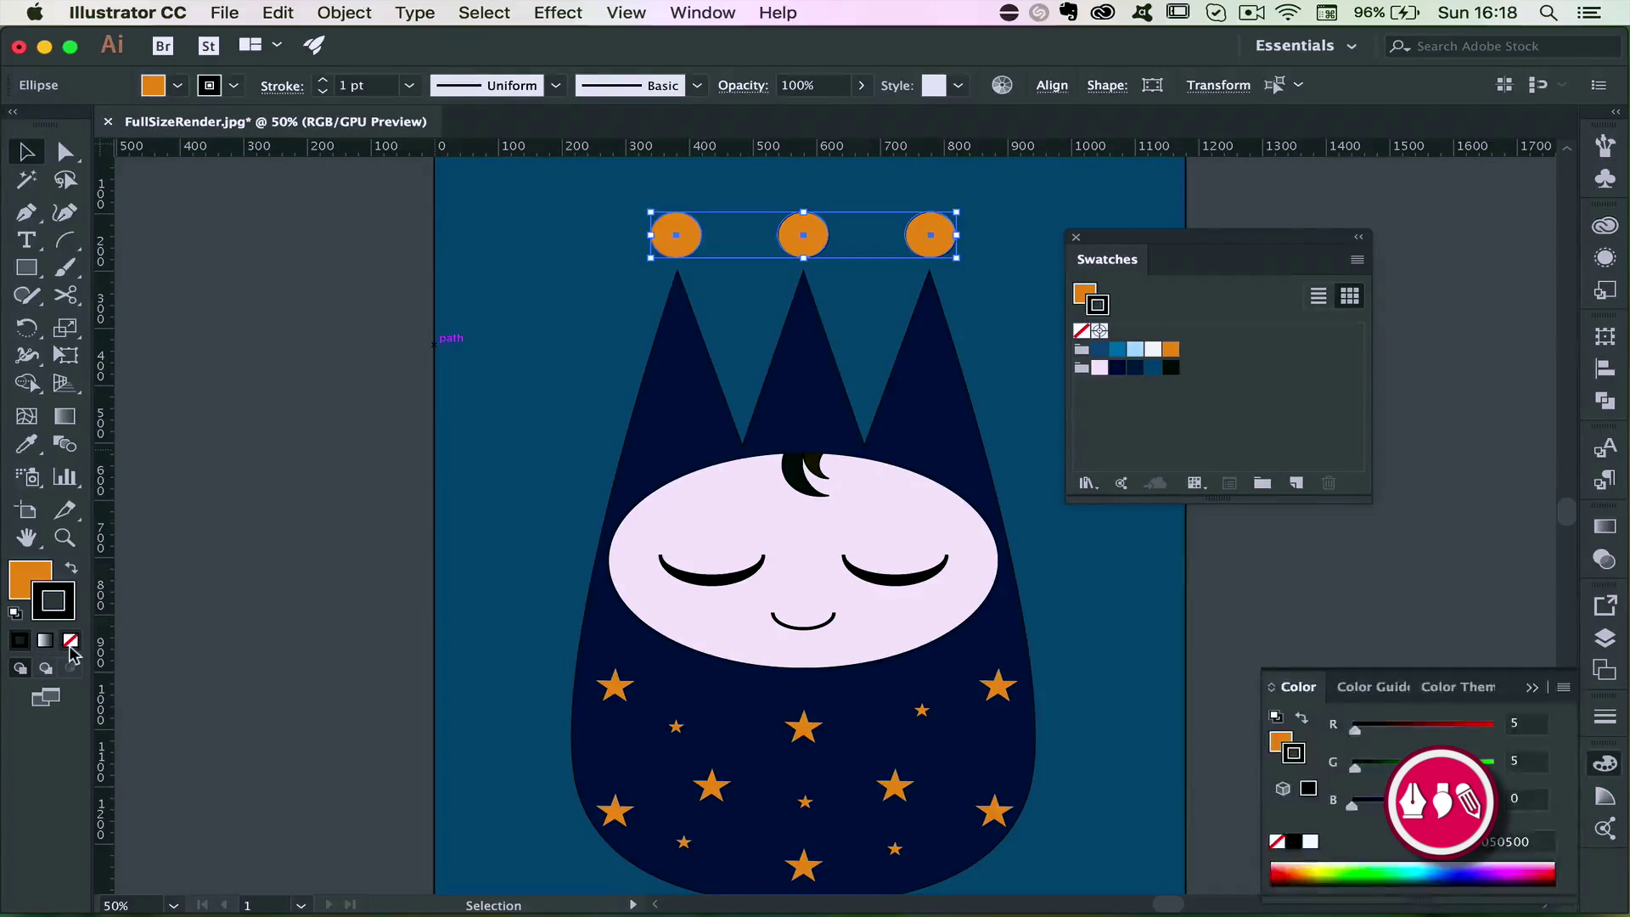
click(71, 641)
click(466, 462)
scroll(1128, 589, down, 1)
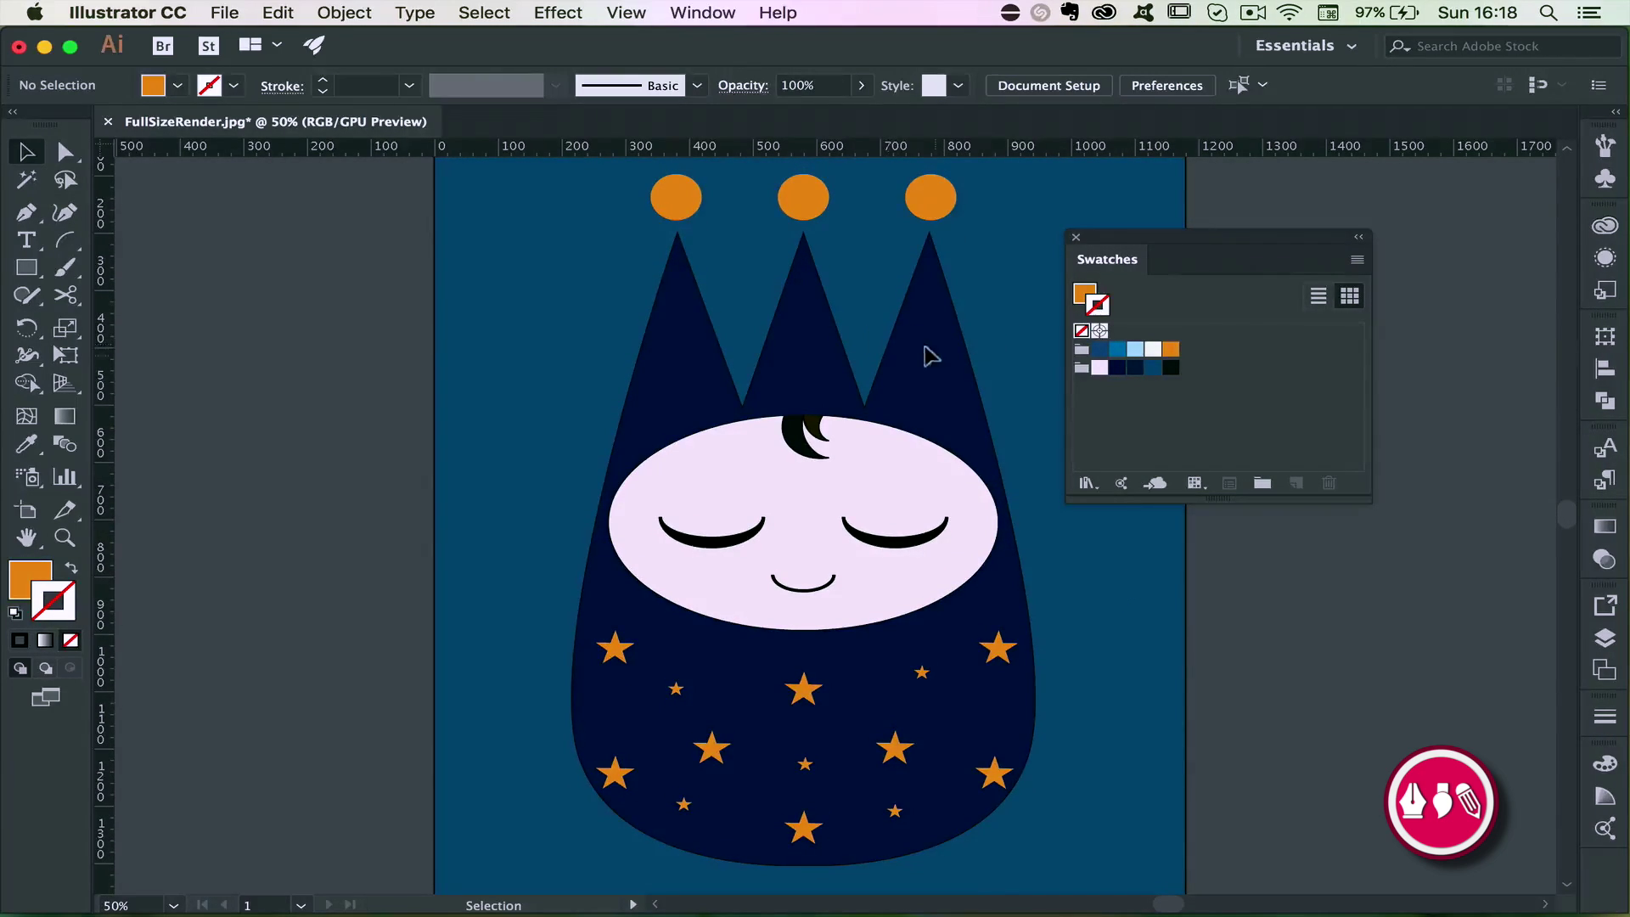
Unlock all locked artwork and select only the king's dark navy body and crown shape
click(344, 11)
click(365, 160)
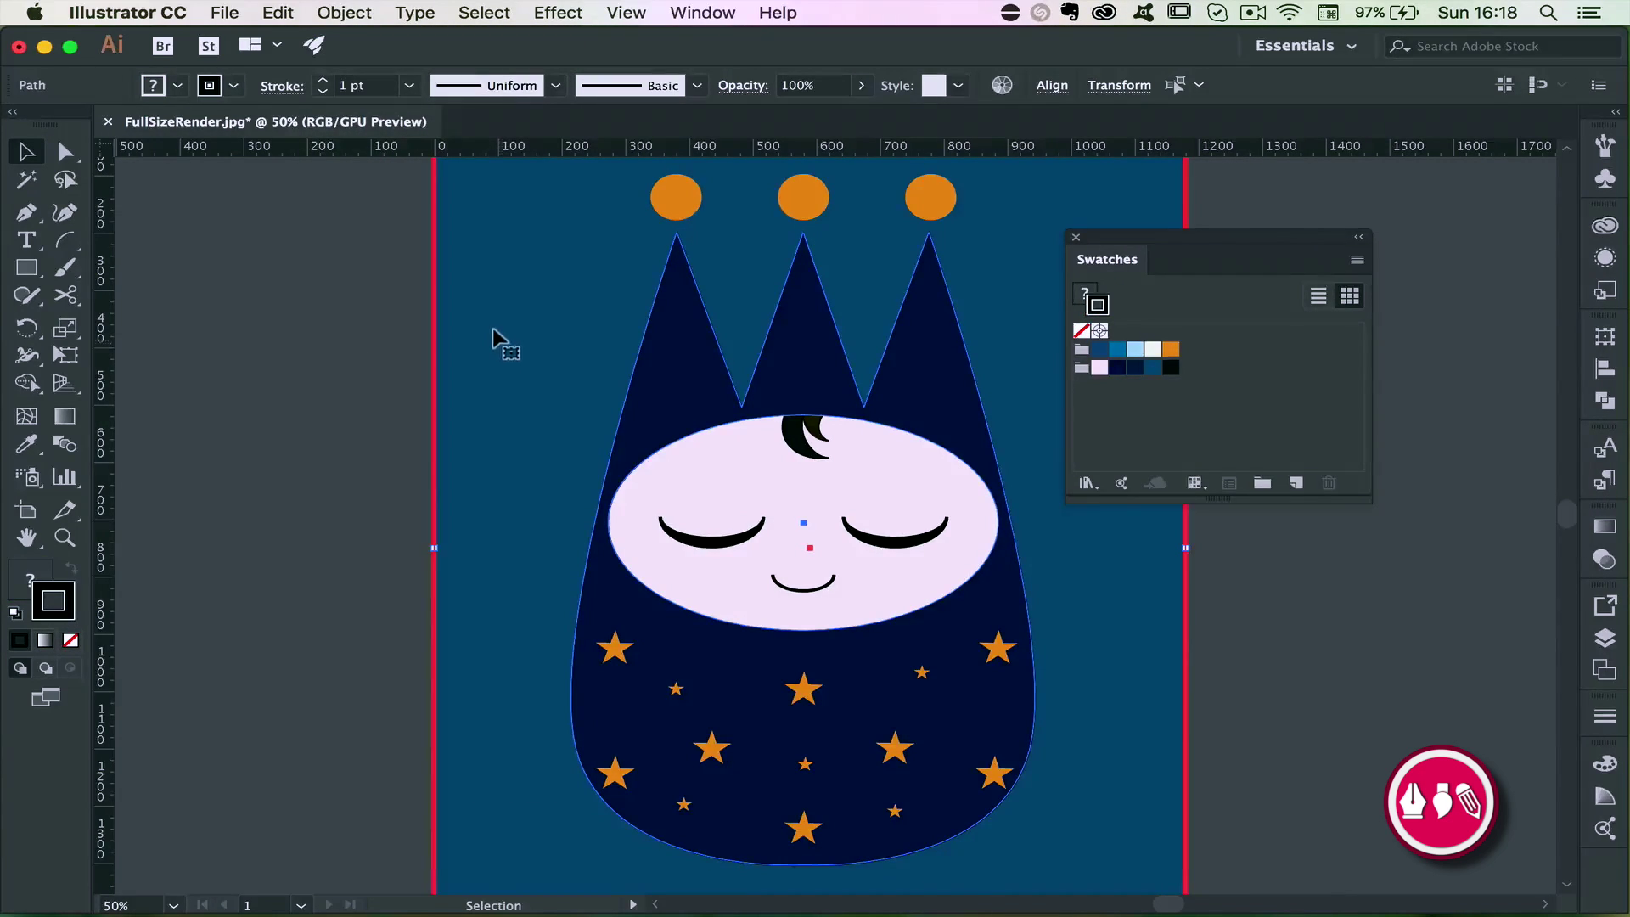
click(955, 340)
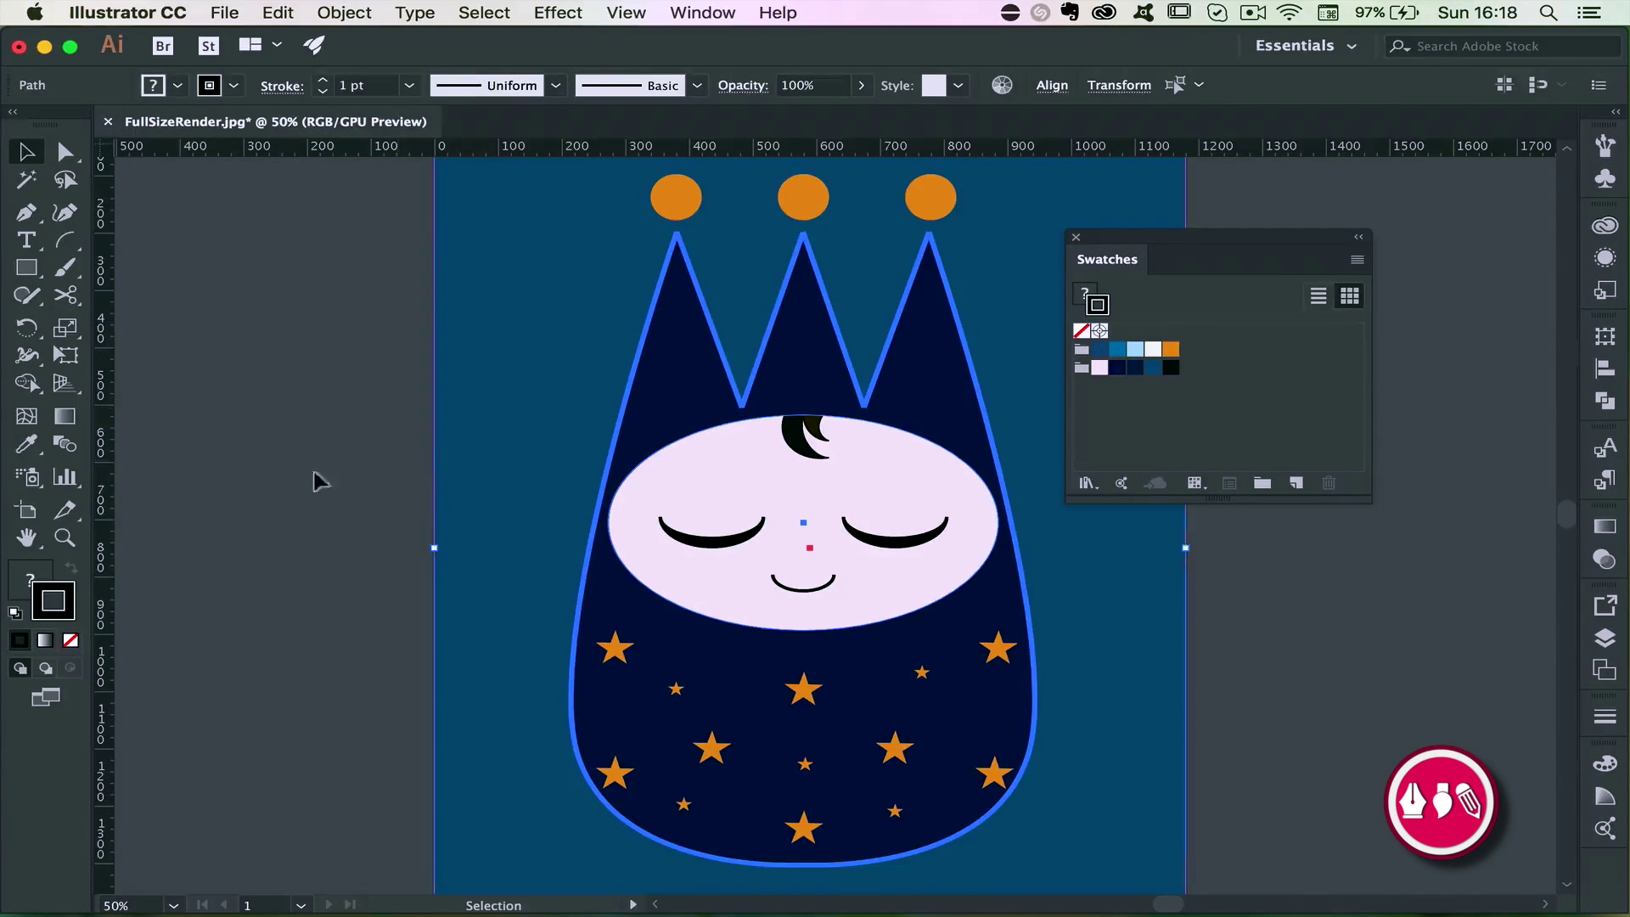
click(226, 224)
click(637, 333)
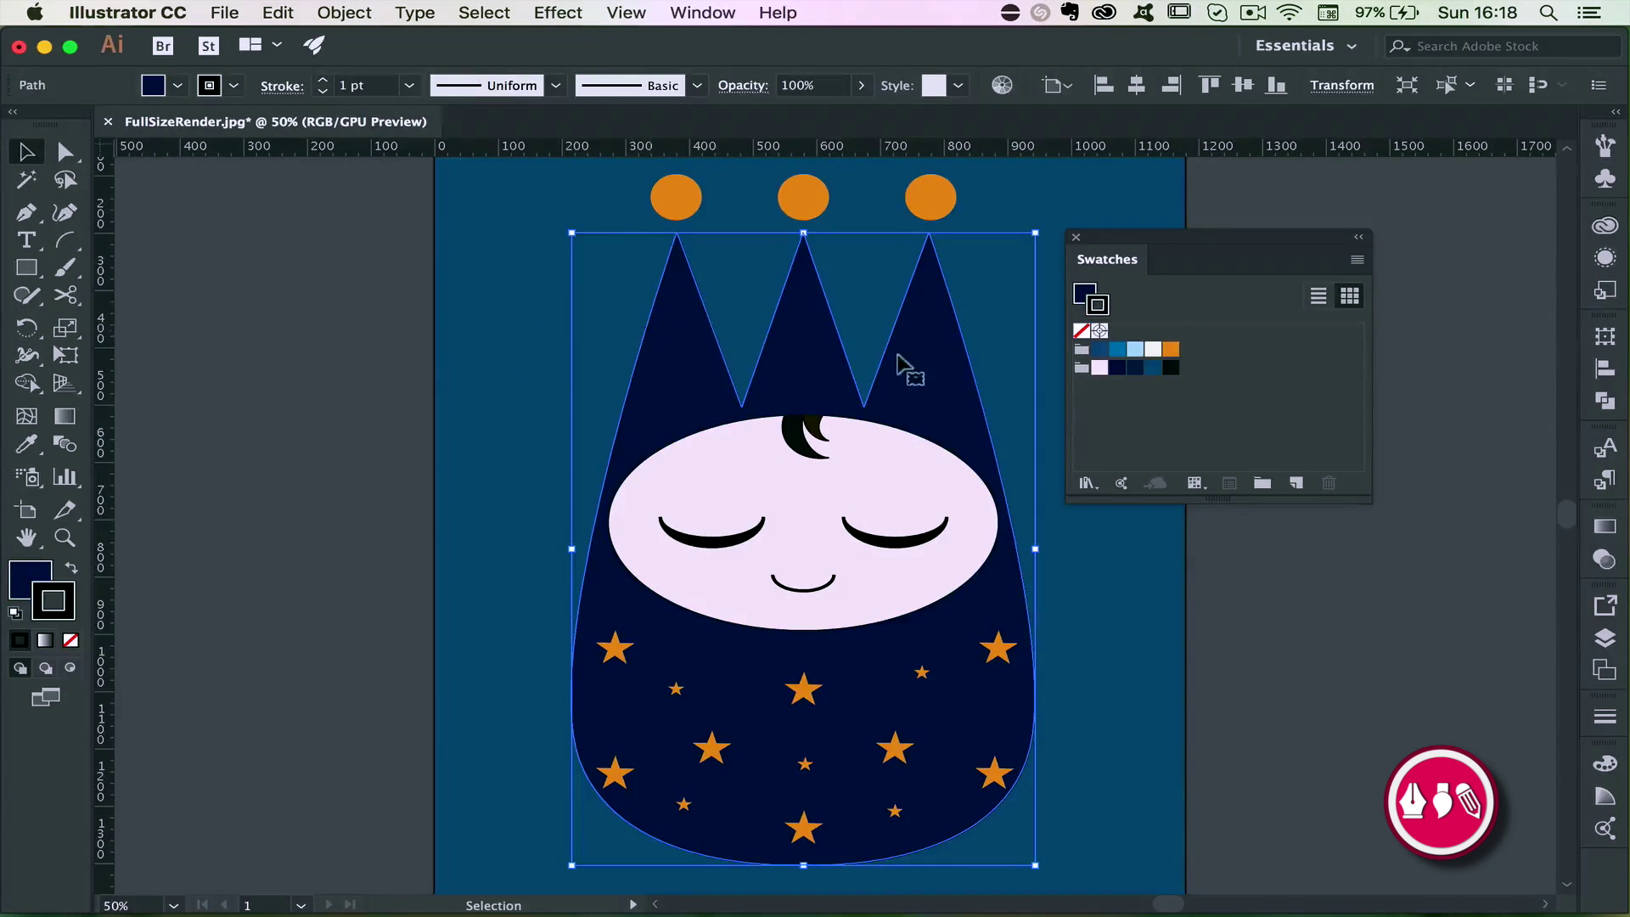
Open the gradient settings and leave the artwork deselected
click(65, 420)
double_click(63, 419)
click(1292, 560)
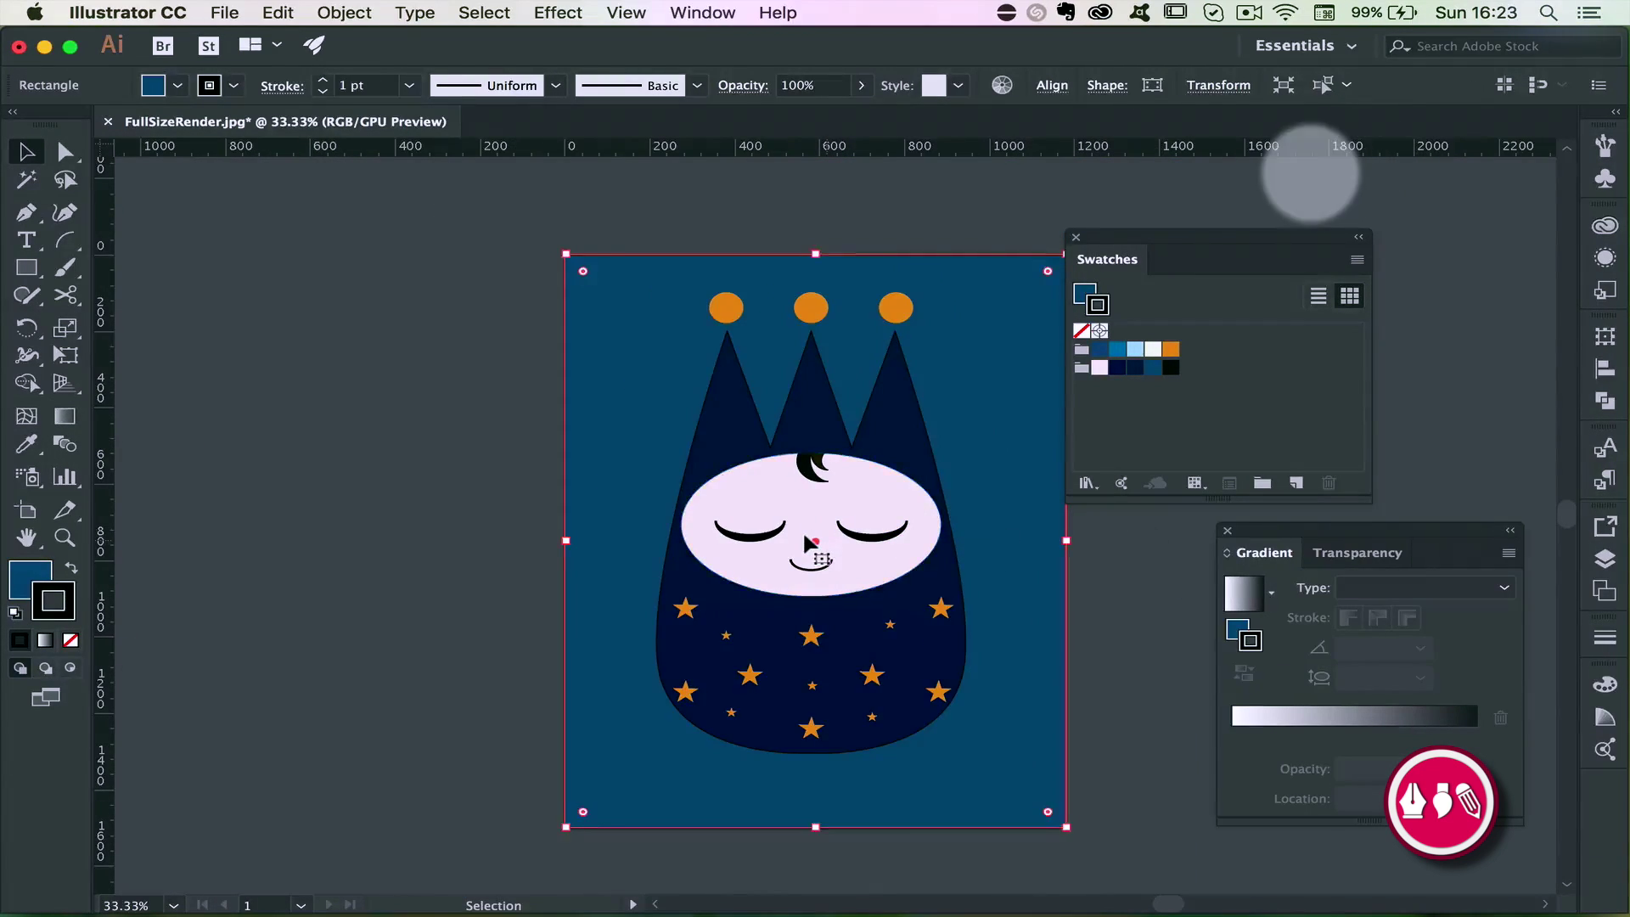
click(1071, 509)
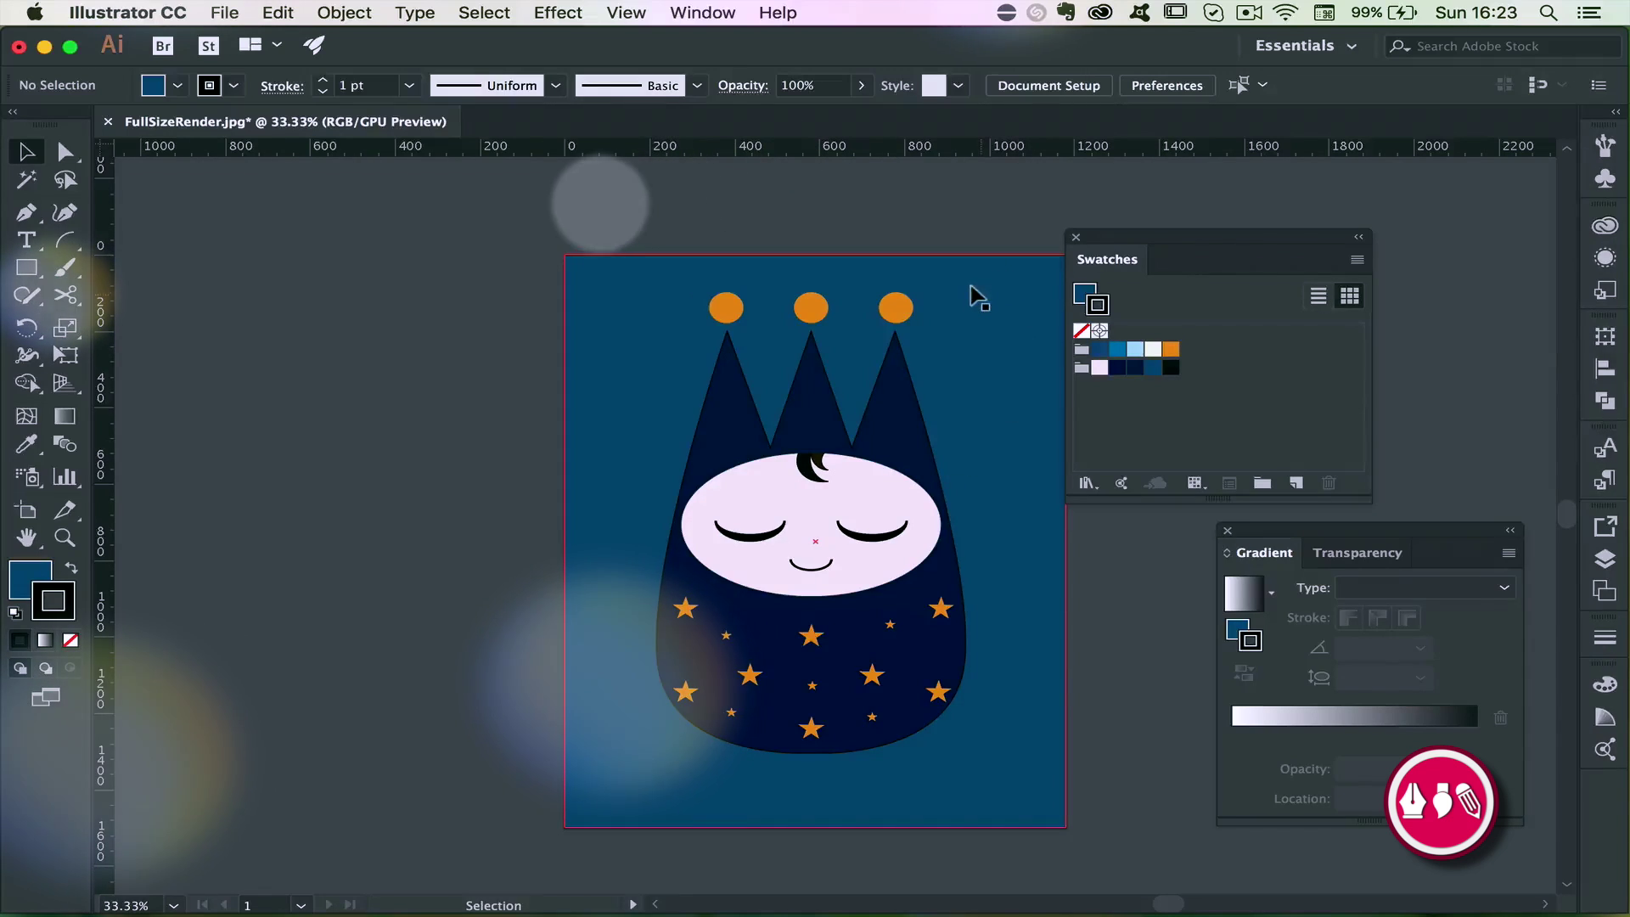
Select the three crown balls and add an Outer Glow effect to them with the preview turned on
click(720, 298)
shift+click(810, 307)
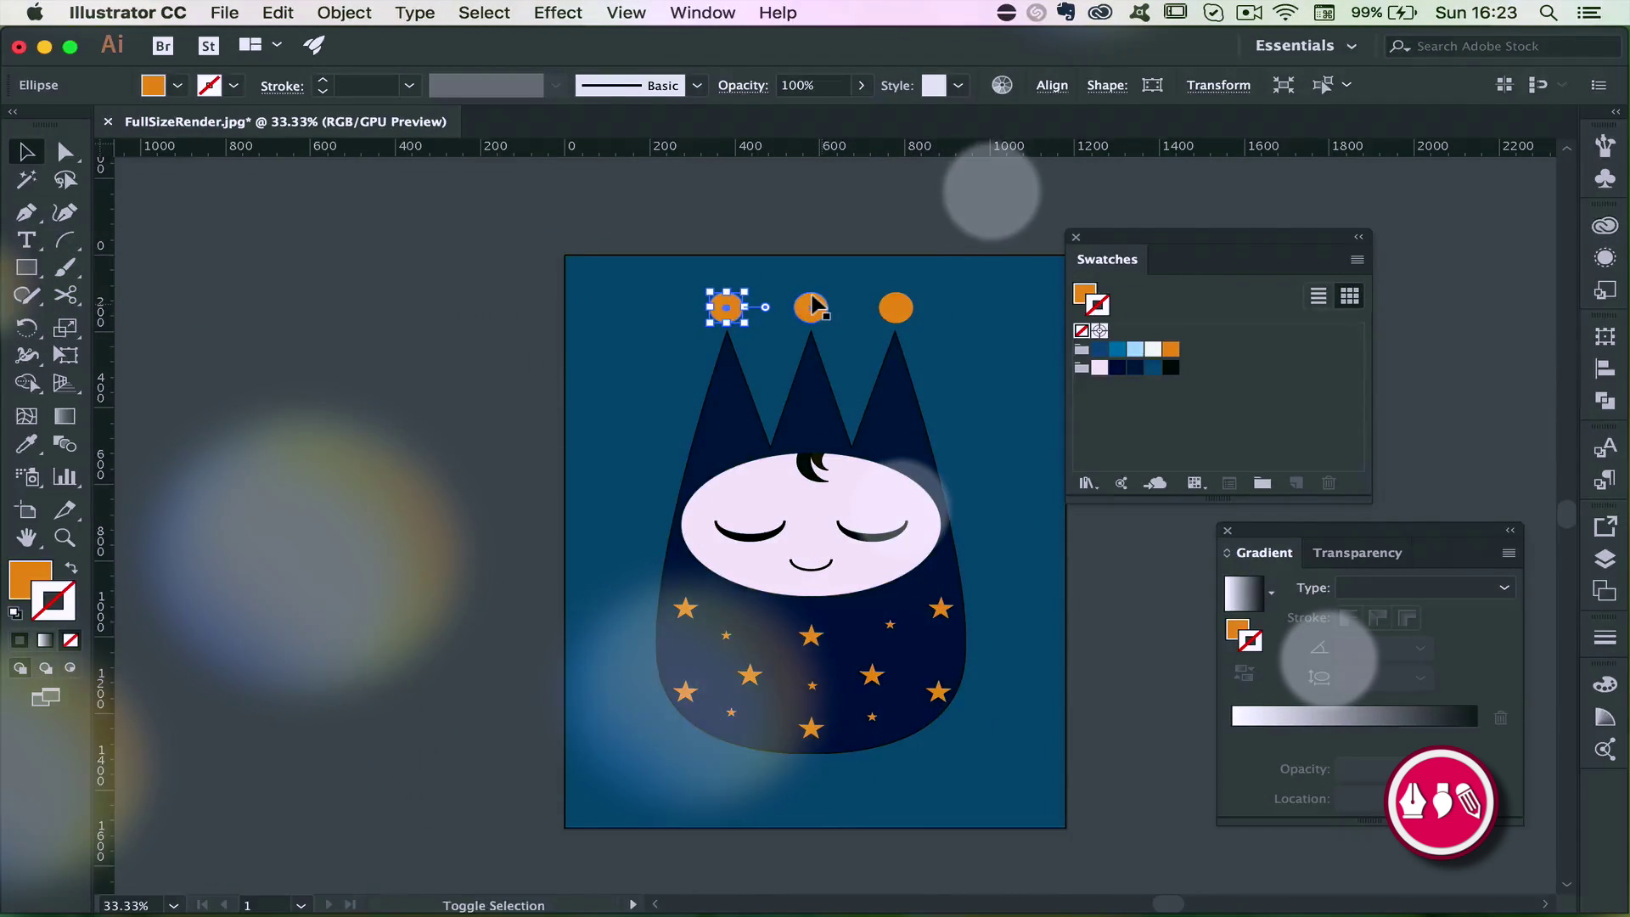
shift+click(898, 301)
click(558, 12)
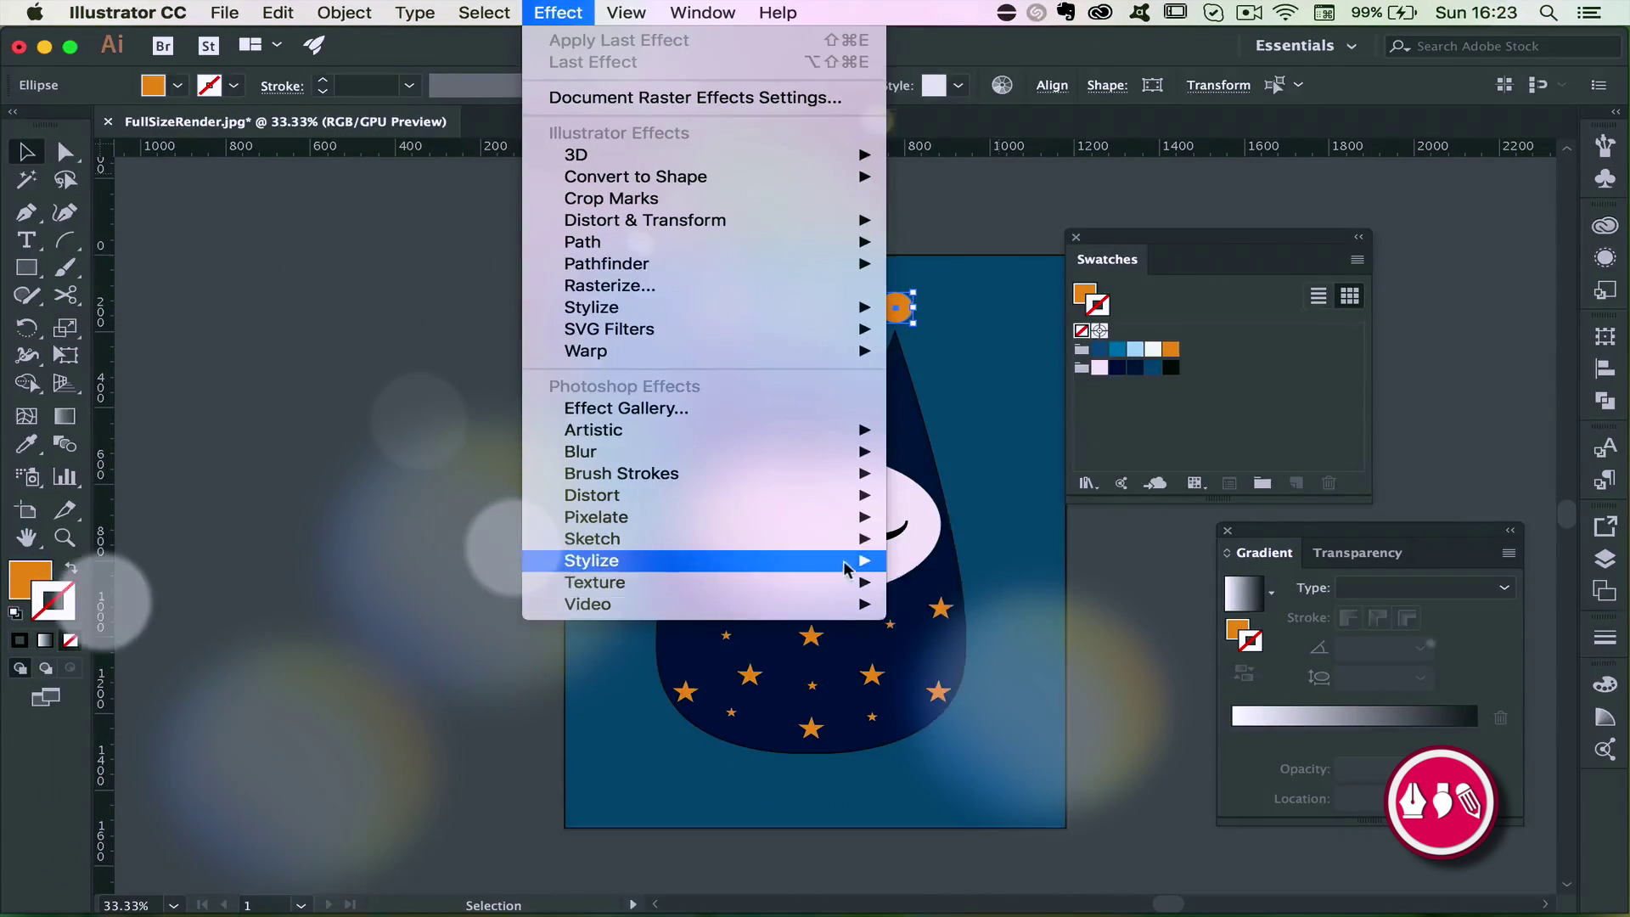
mouse_move(853, 560)
mouse_move(849, 307)
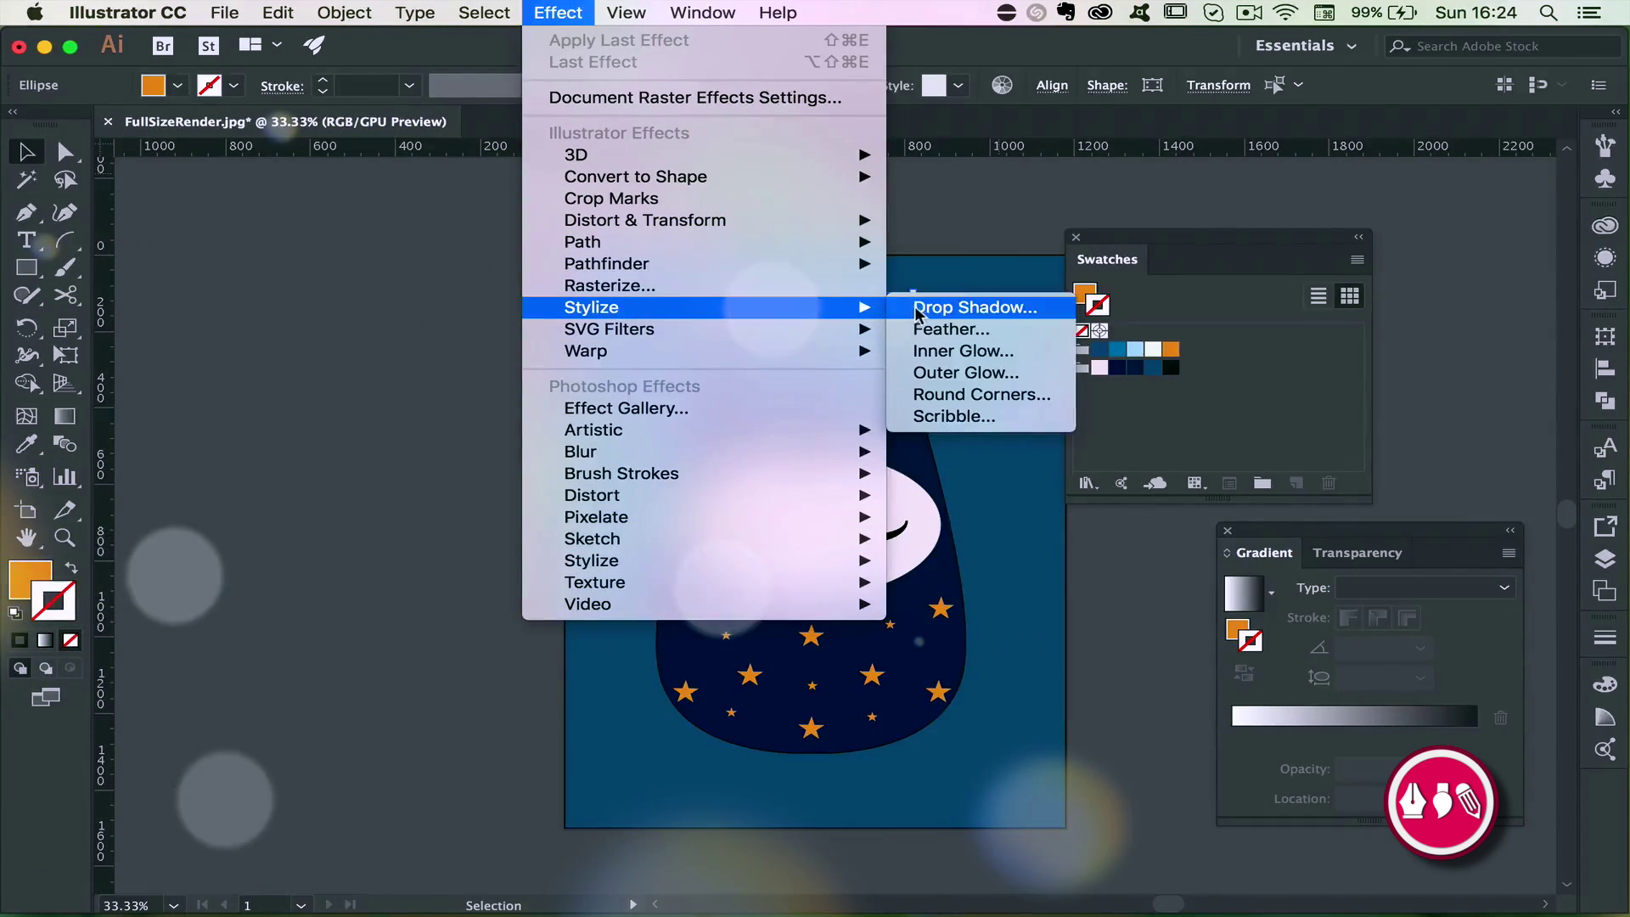
click(965, 372)
click(1156, 328)
Set the crown balls' glow colour to bright yellow (#f2ec14)
click(1380, 204)
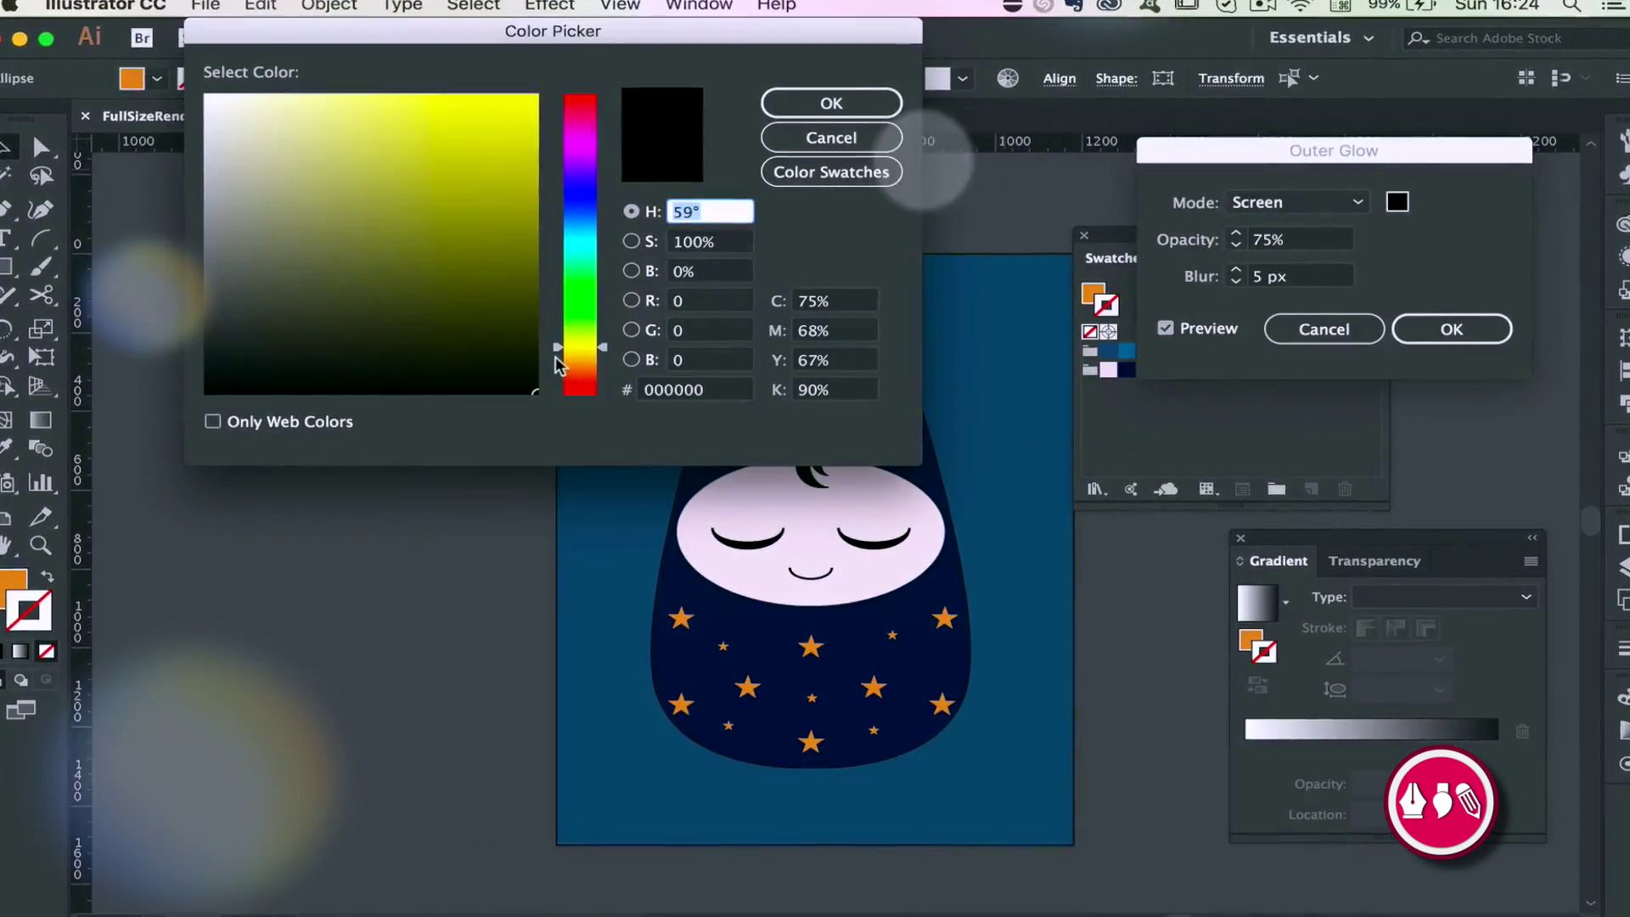
click(524, 108)
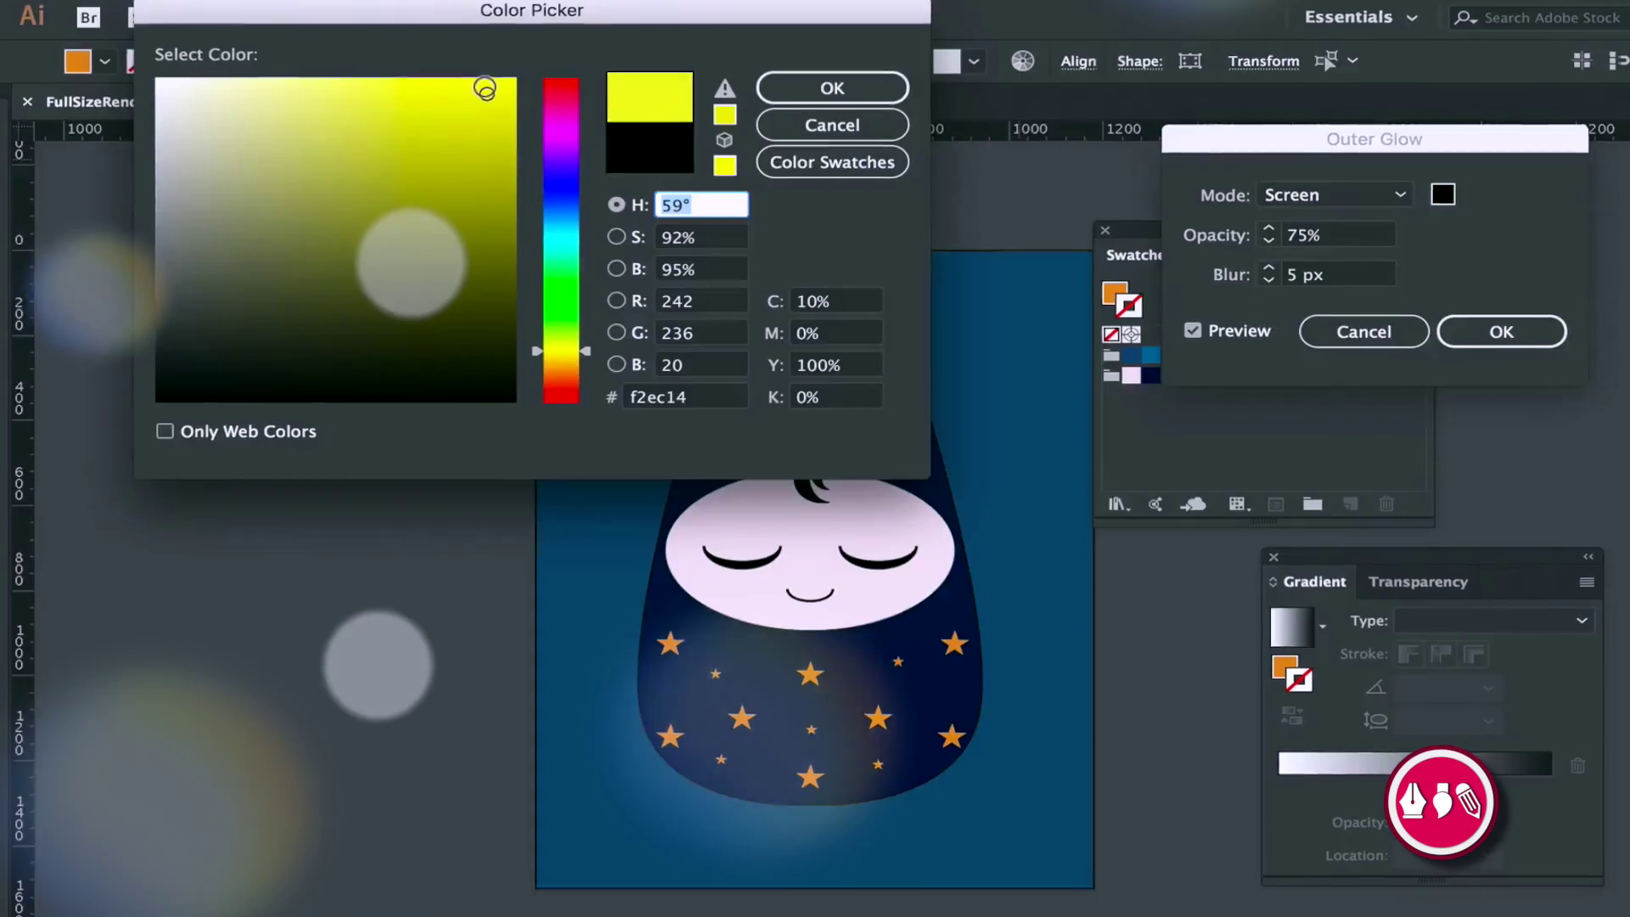
click(816, 105)
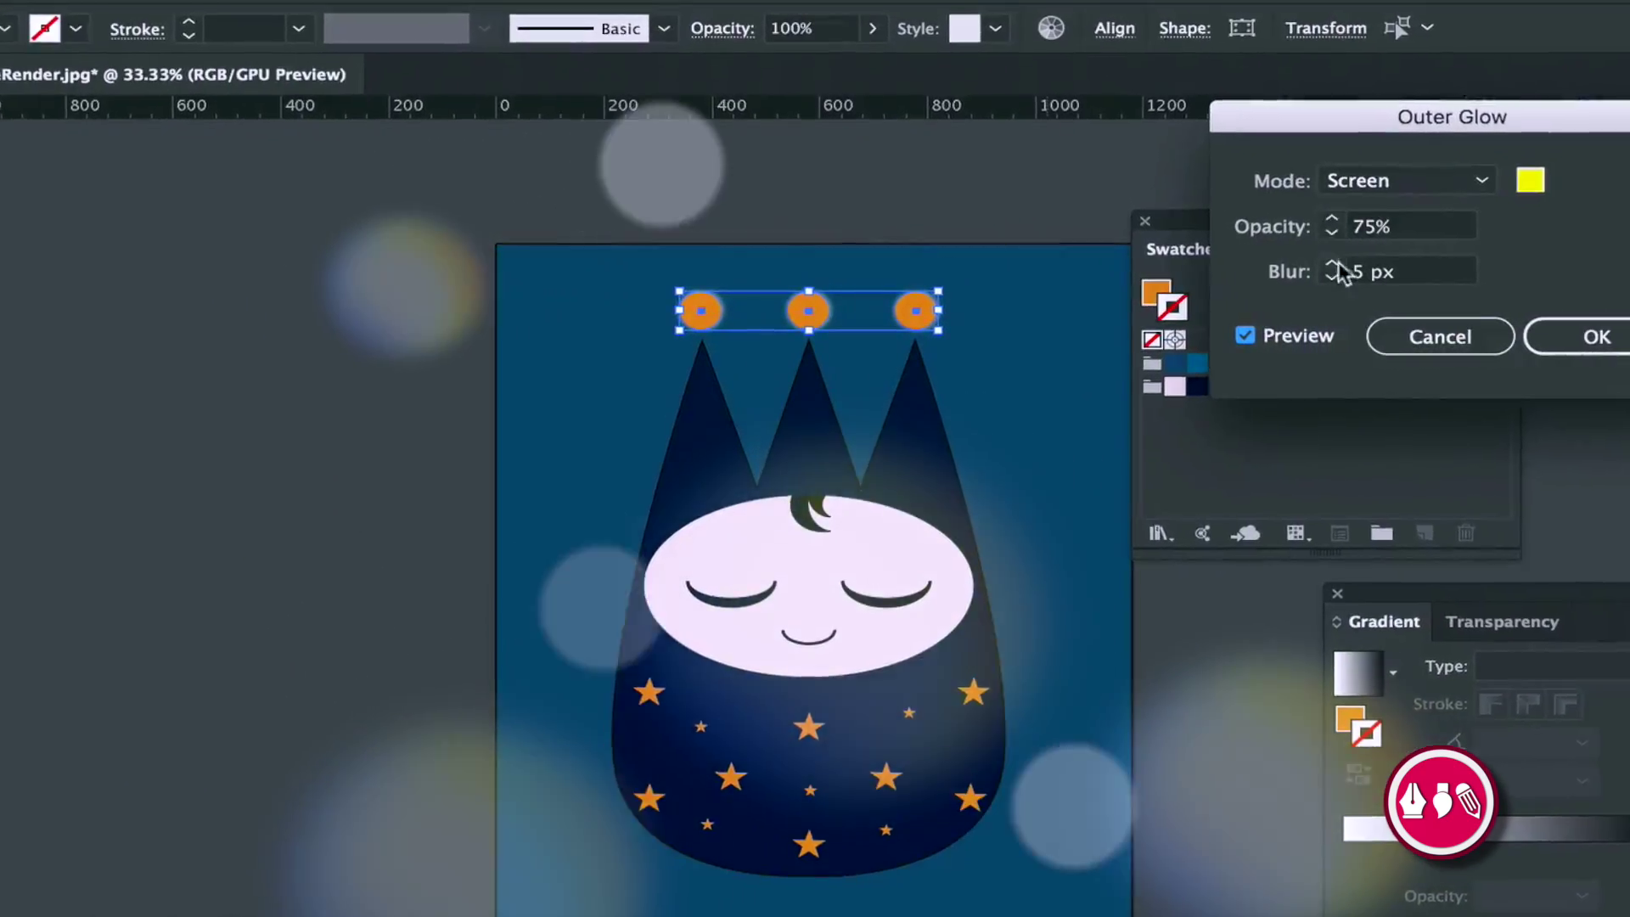
Set the blur of the crown balls' outer glow to 16 px
click(1282, 267)
click(1351, 263)
click(1351, 263)
click(1350, 263)
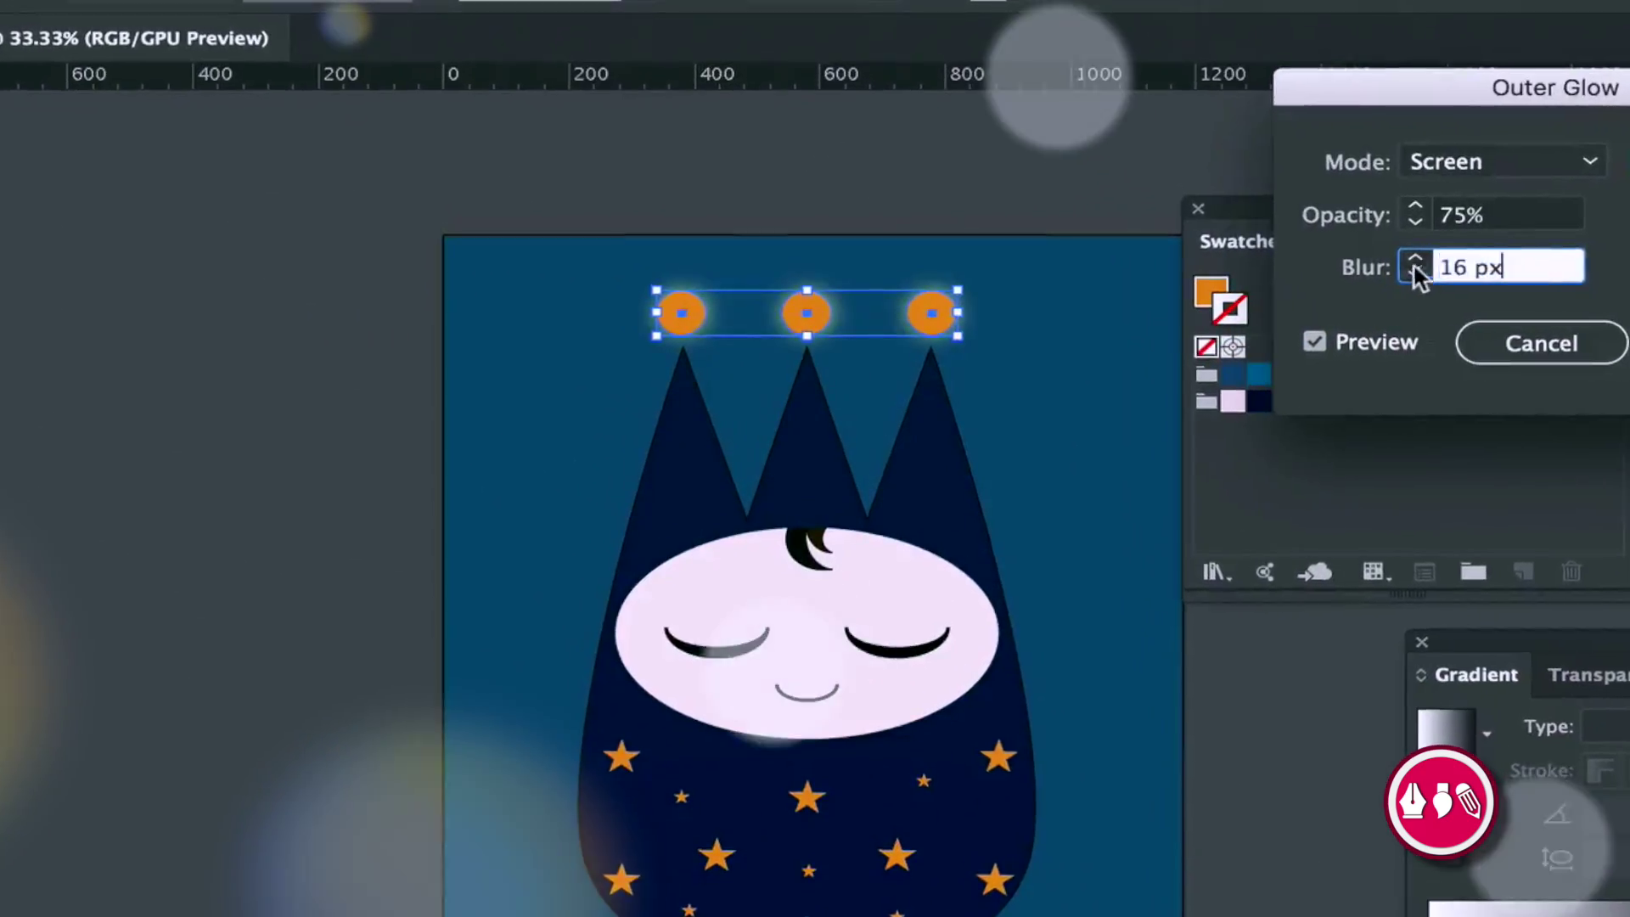
click(1351, 276)
Fine-tune the opacity of the crown balls' outer glow and apply the effect
click(1350, 217)
click(1350, 218)
click(1440, 205)
click(1440, 205)
click(1441, 220)
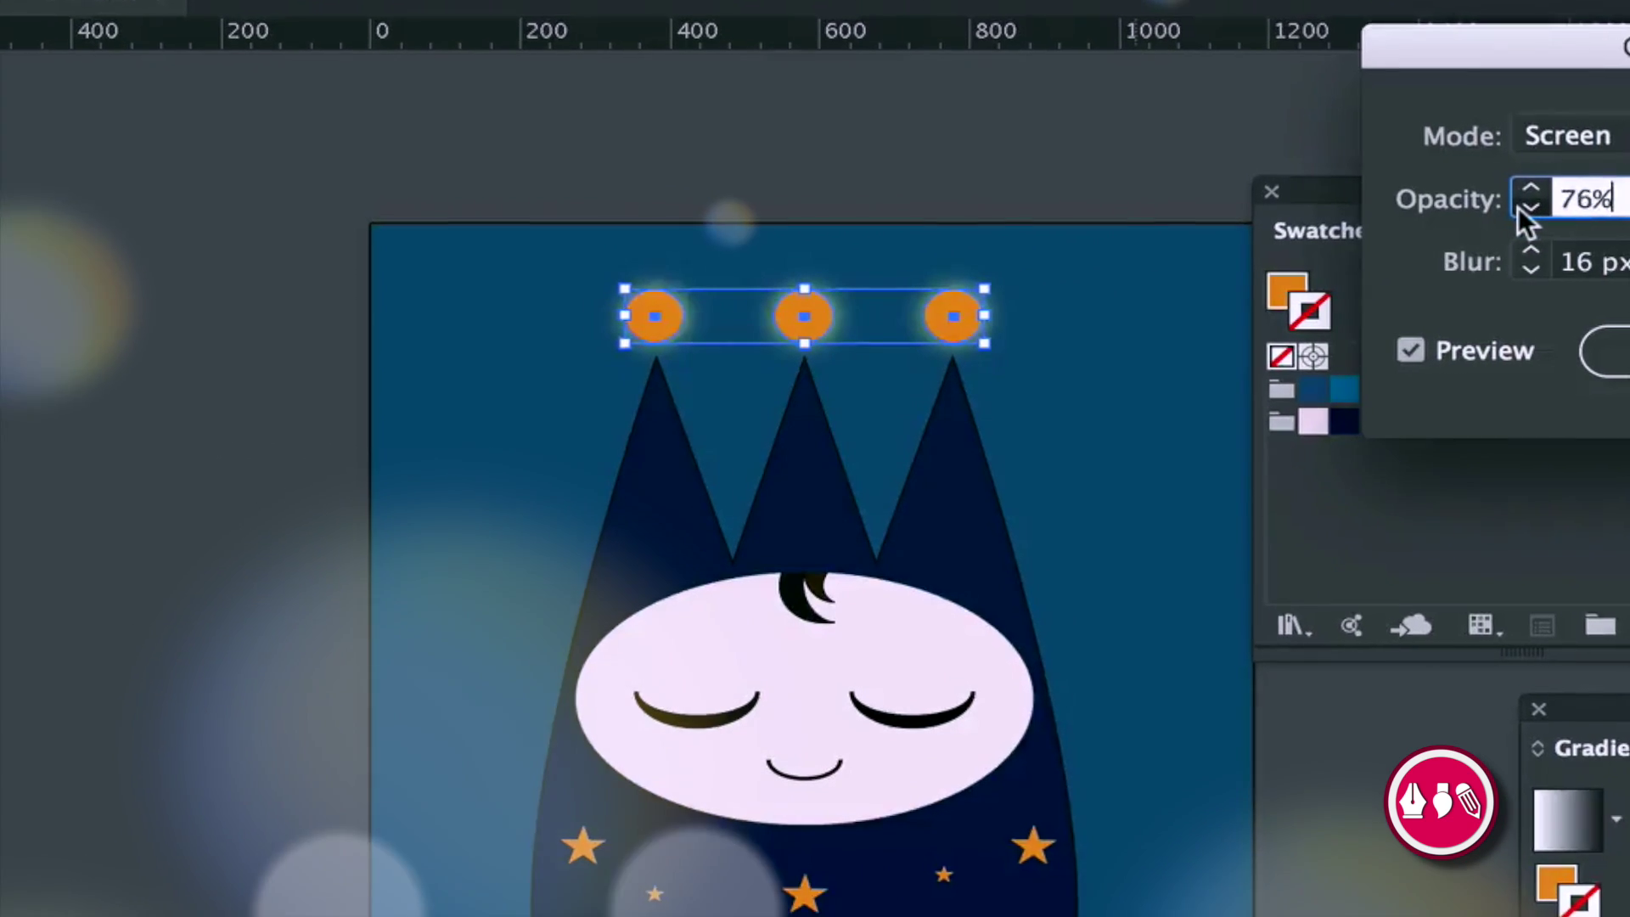
click(1441, 220)
click(1556, 185)
key(Return)
Apply an Outer Glow effect to all the stars on the king's body and deselect them
click(1218, 646)
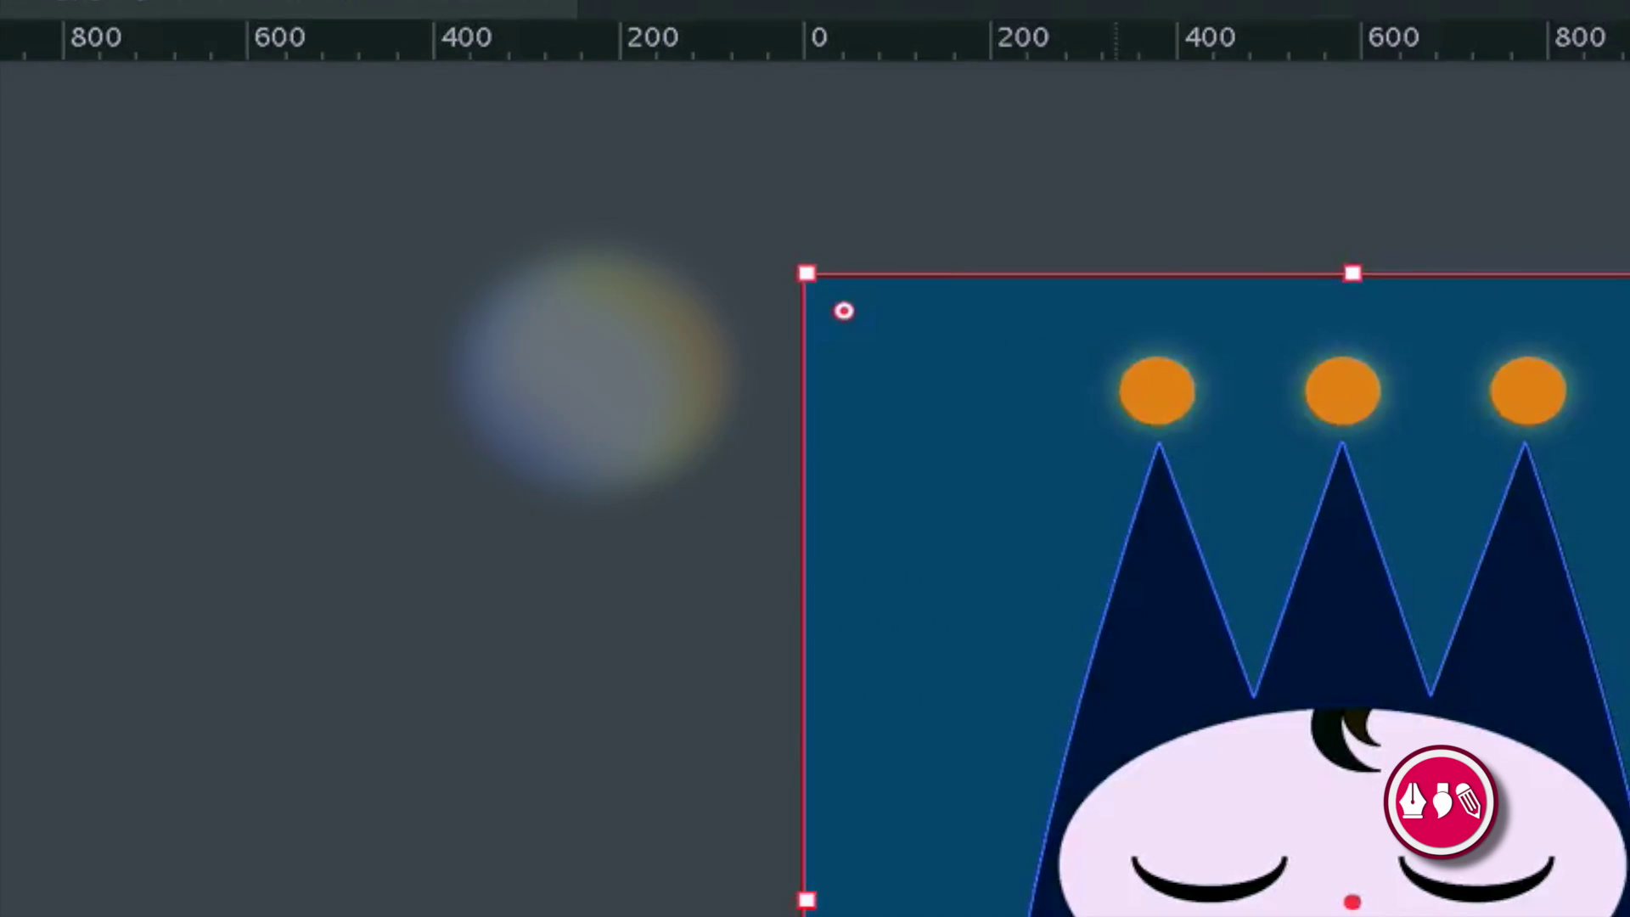
click(1024, 901)
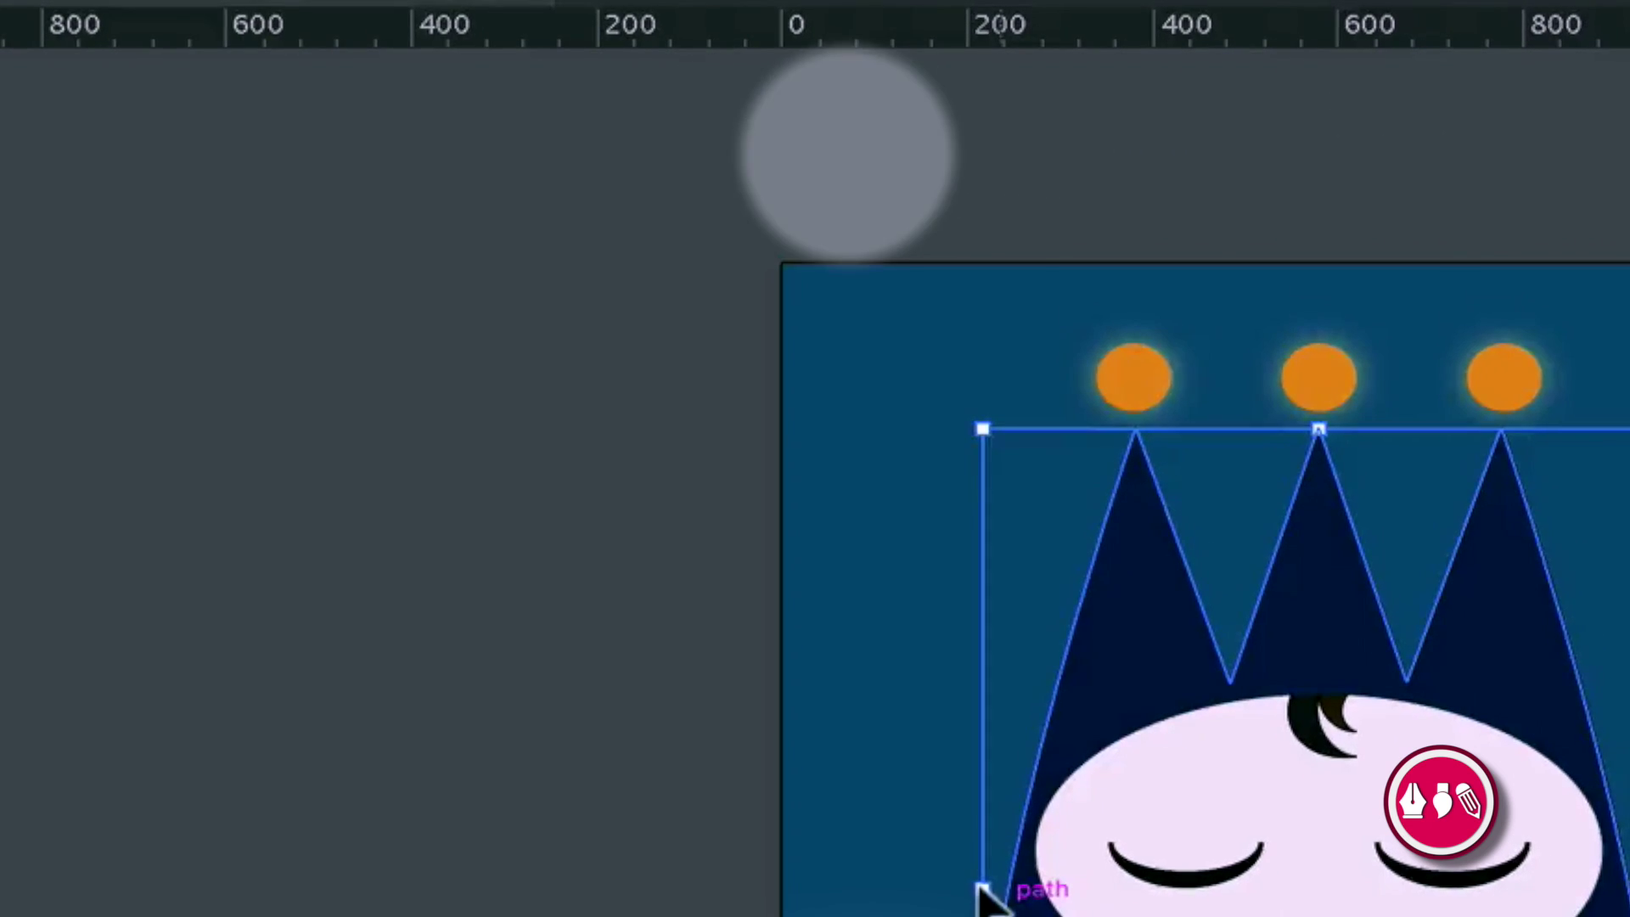
key(n)
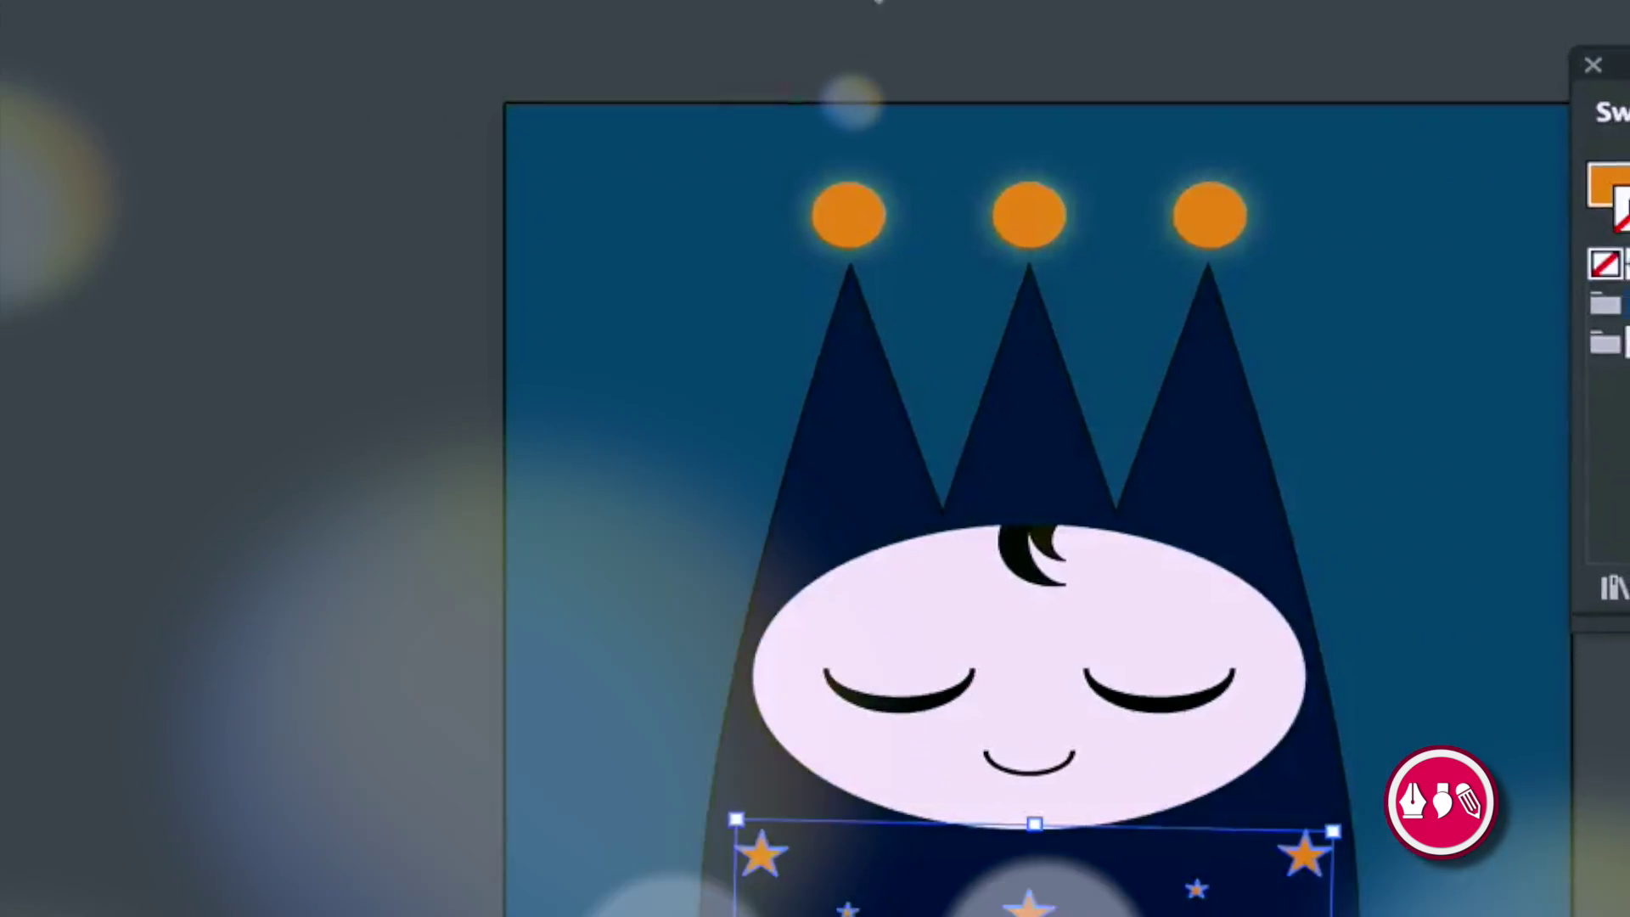
click(501, 2)
mouse_move(975, 231)
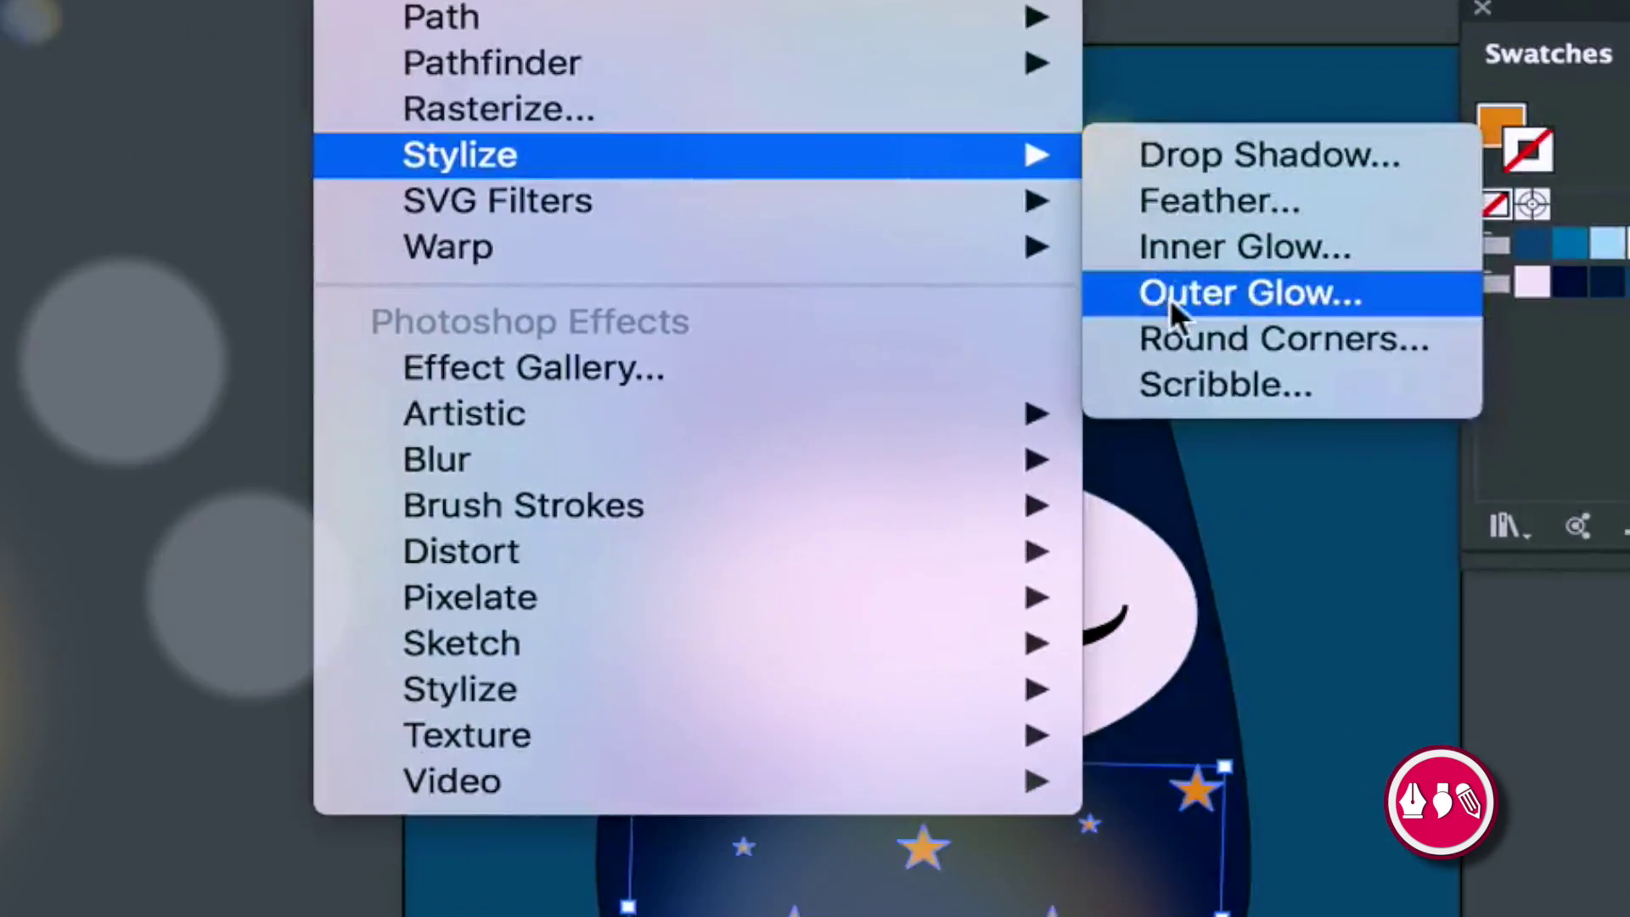
click(1197, 318)
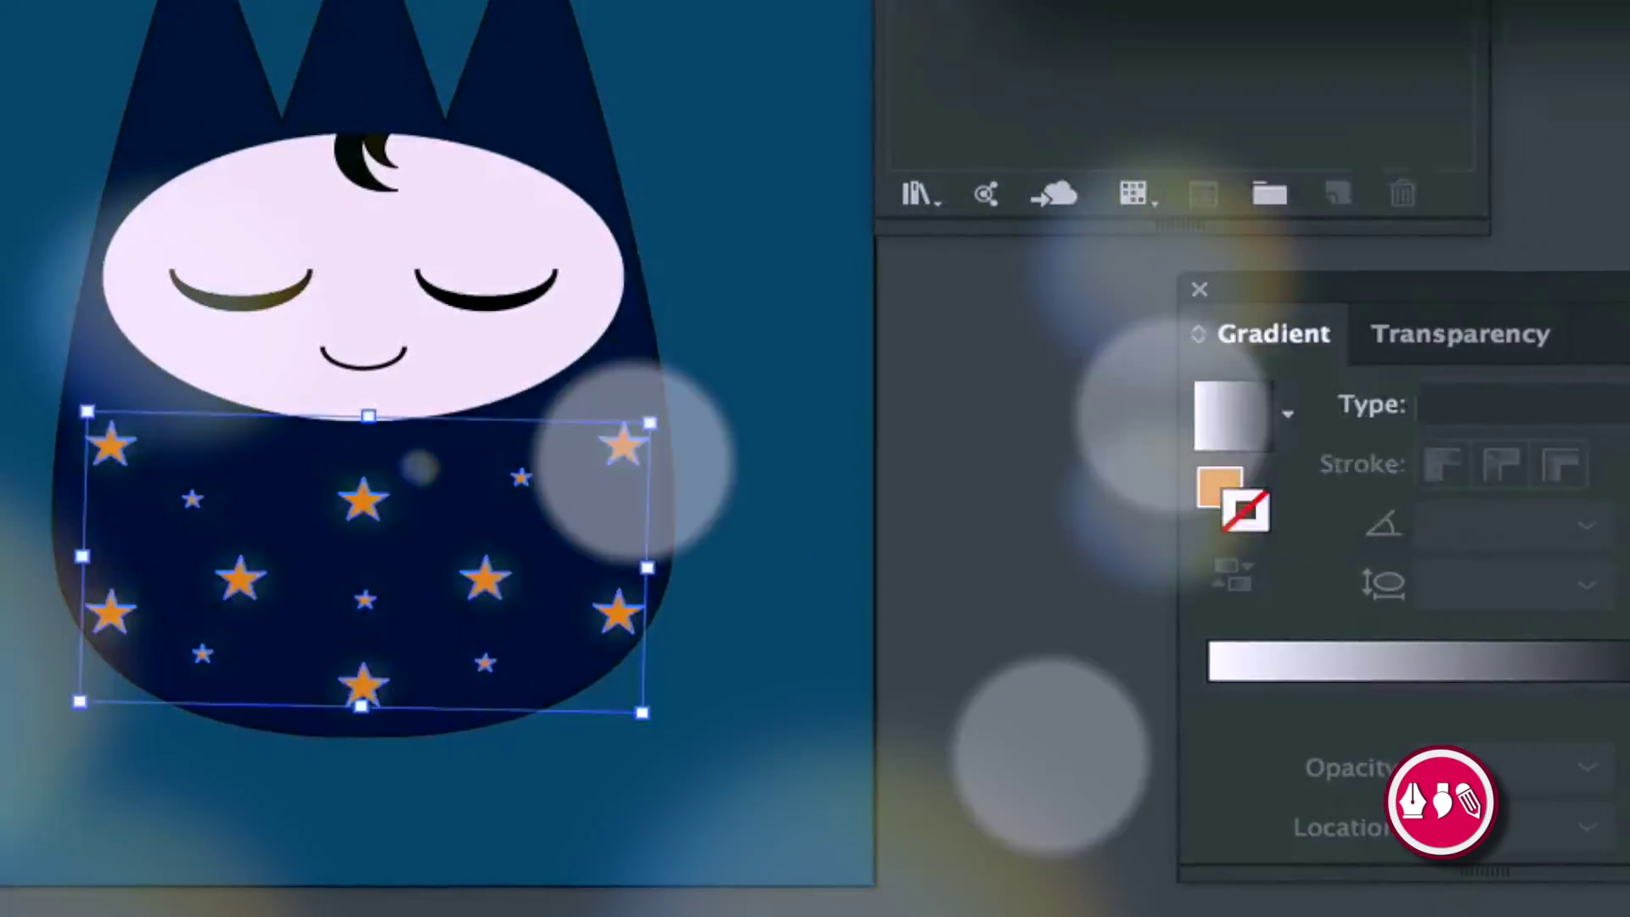
key(Escape)
click(734, 339)
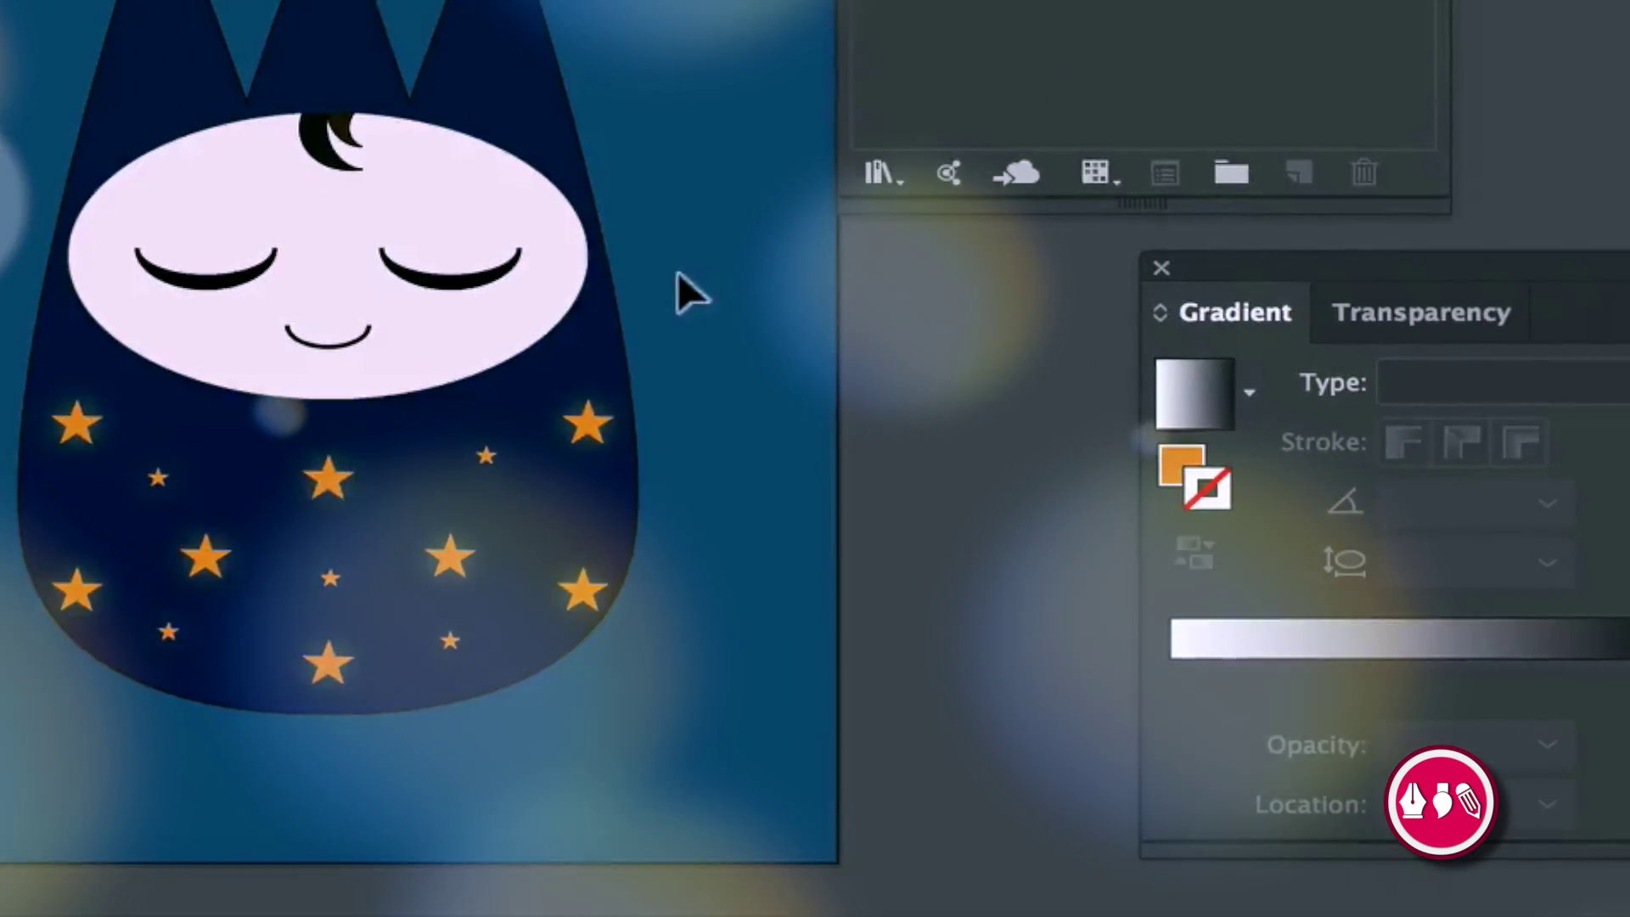